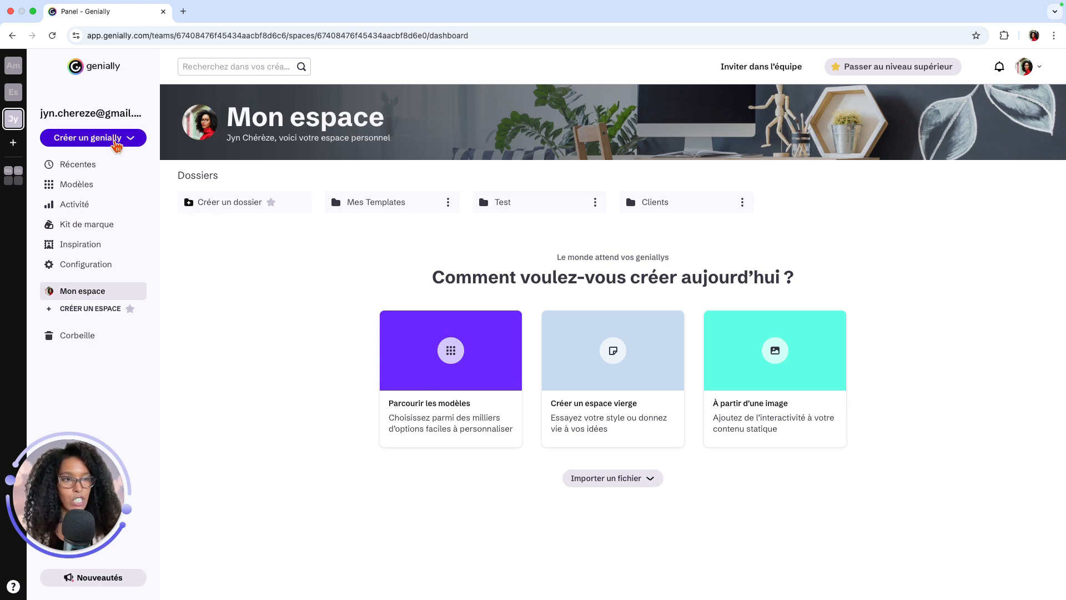
Start creating a genially from a template and browse the recommended template collections
click(117, 139)
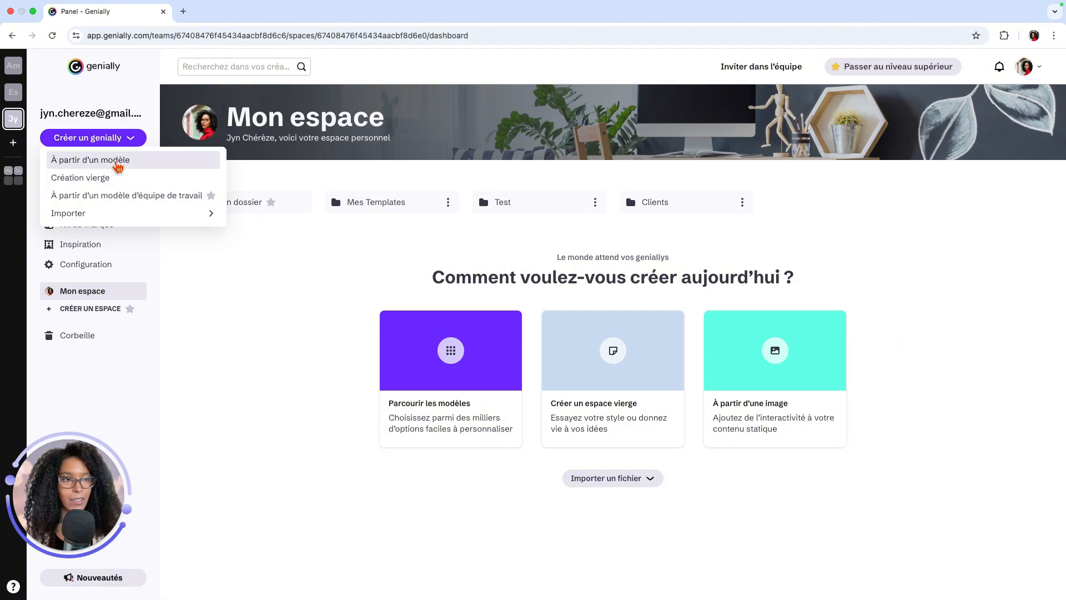
click(118, 164)
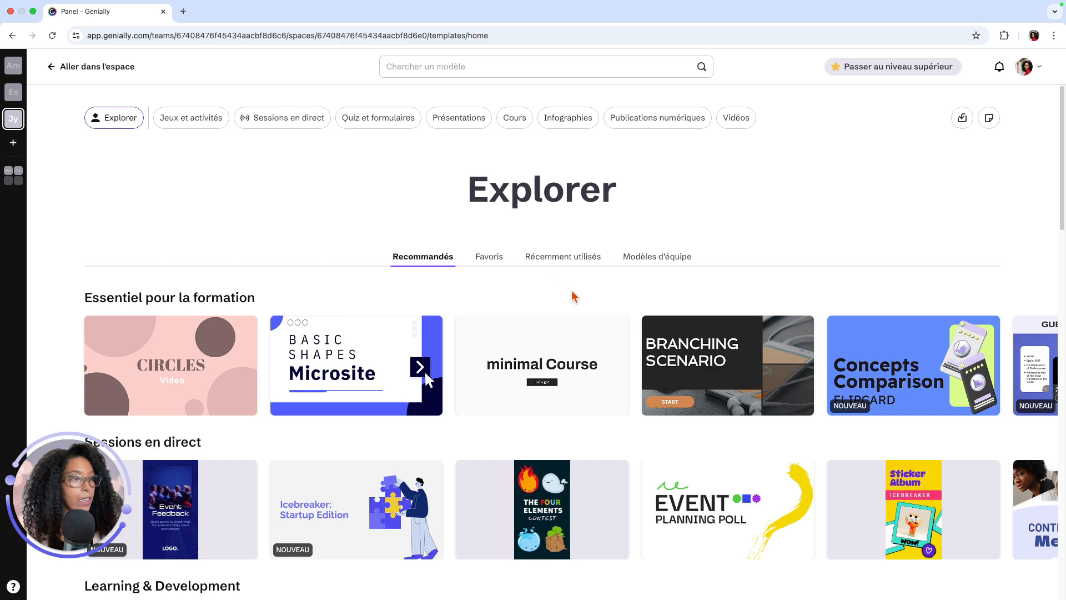
scroll(573, 295, down, 3)
scroll(573, 295, down, 7)
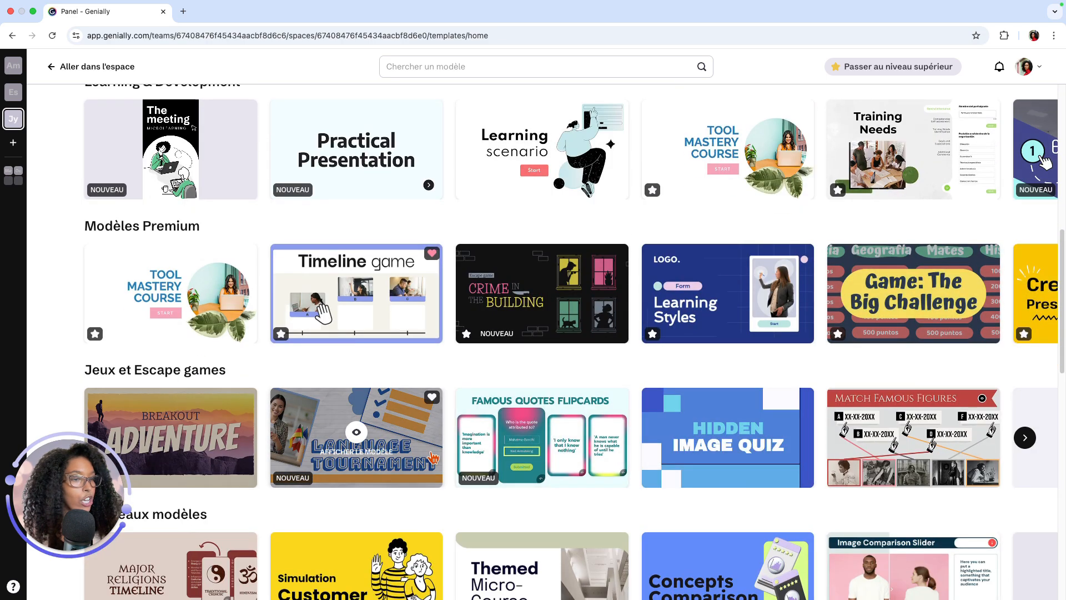
scroll(524, 444, down, 2)
scroll(524, 444, down, 3)
scroll(389, 483, down, 3)
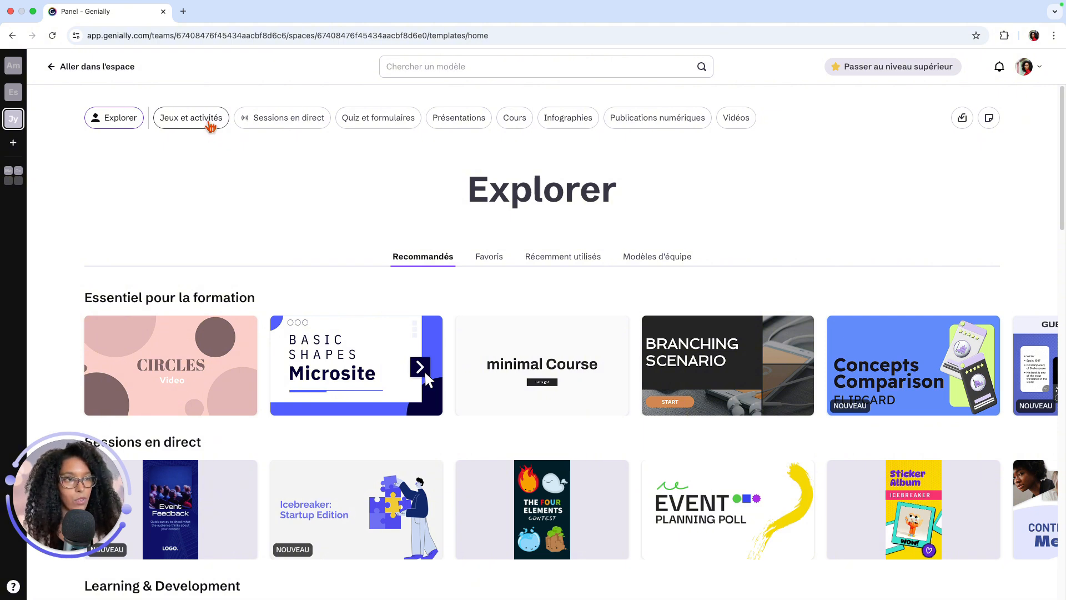
Browse the escape game templates in the Jeux et activités category
click(209, 126)
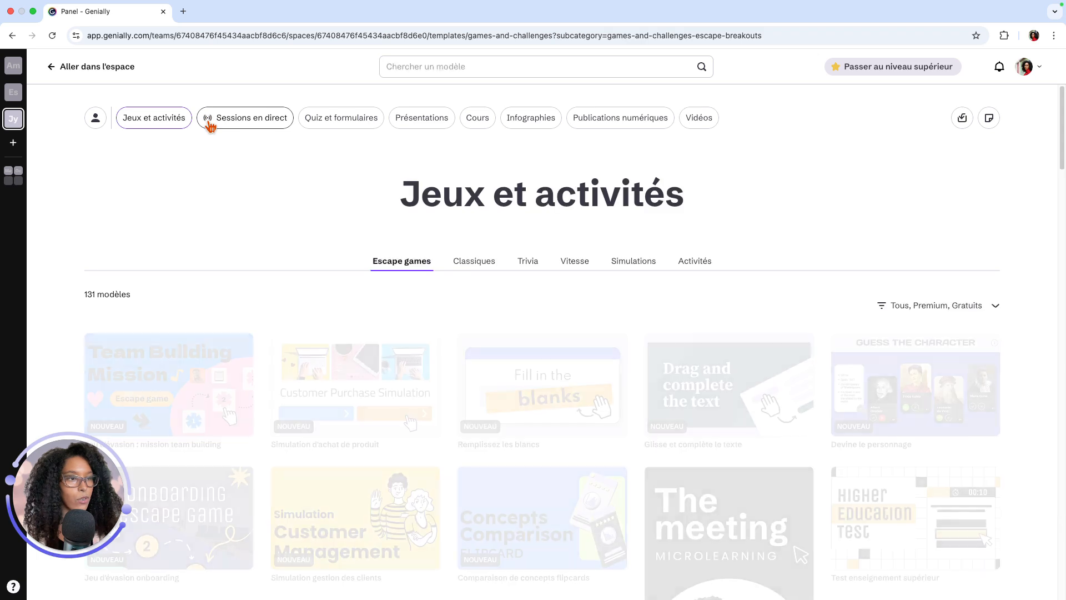
scroll(267, 268, down, 6)
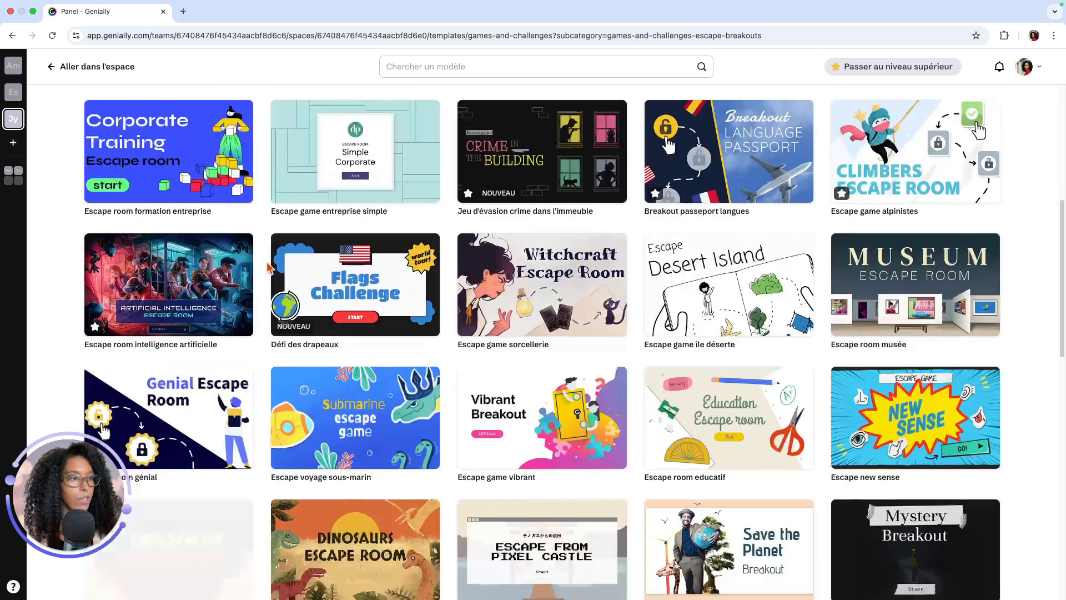
scroll(268, 270, up, 6)
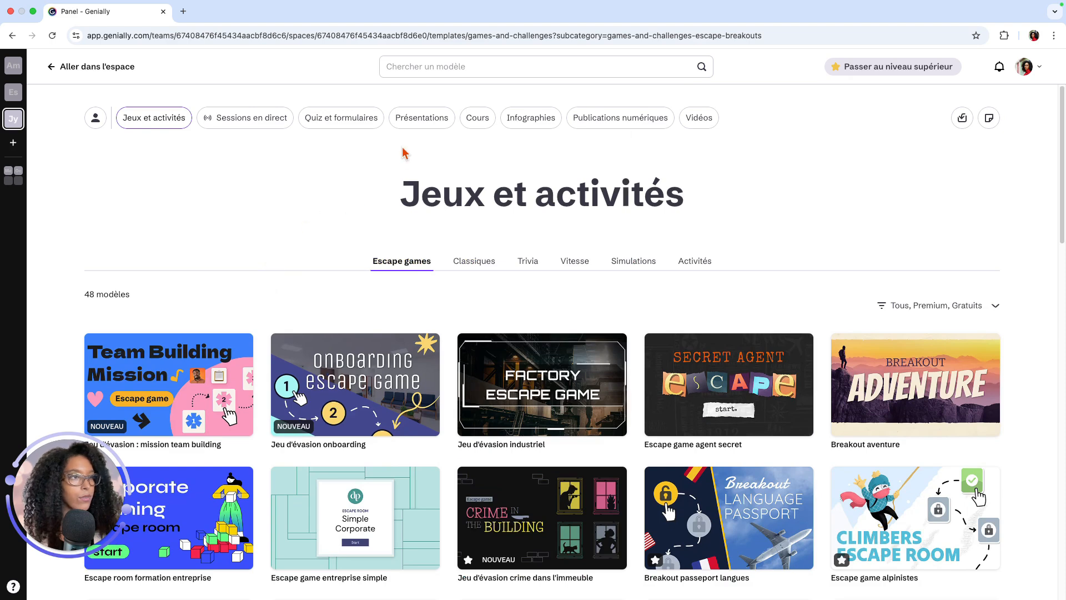
Browse the general templates in the Présentations category
click(423, 118)
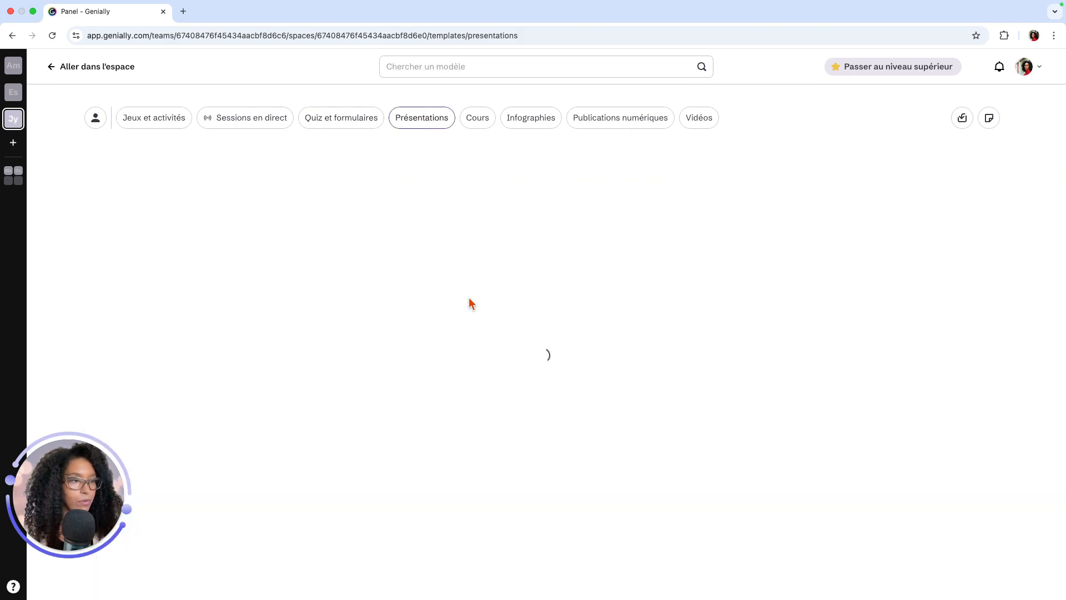
scroll(469, 301, down, 2)
scroll(469, 303, down, 15)
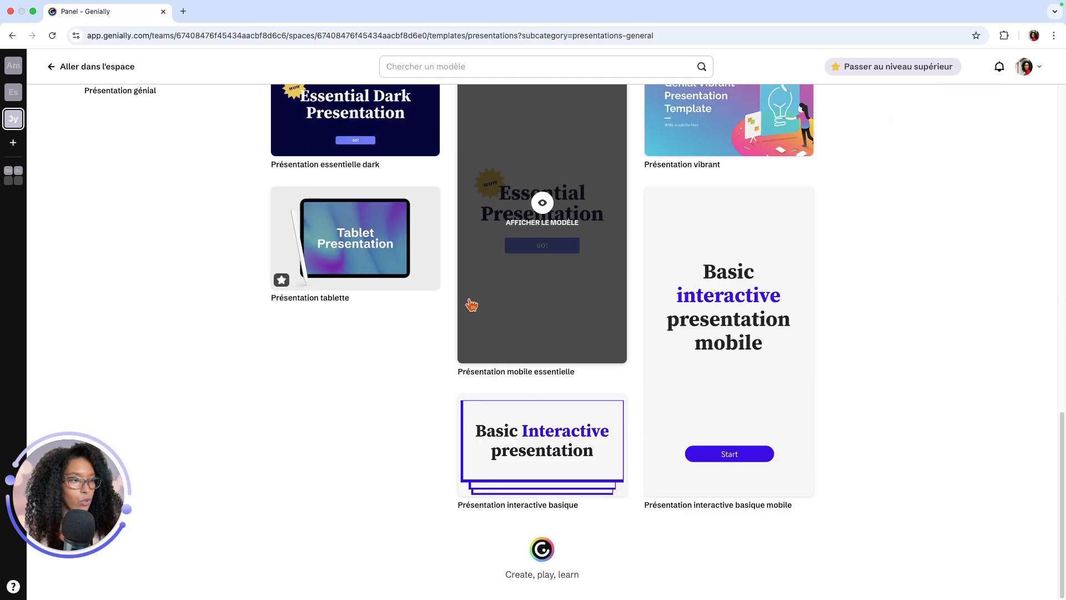
scroll(317, 323, up, 17)
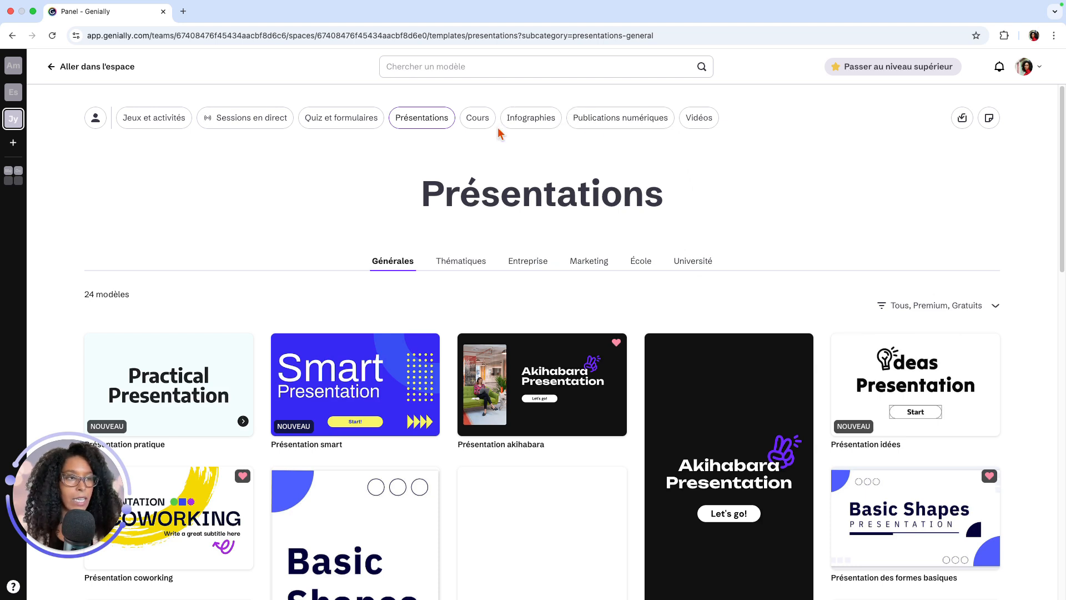
Return to the Explorer page and look through its recommended templates
click(97, 119)
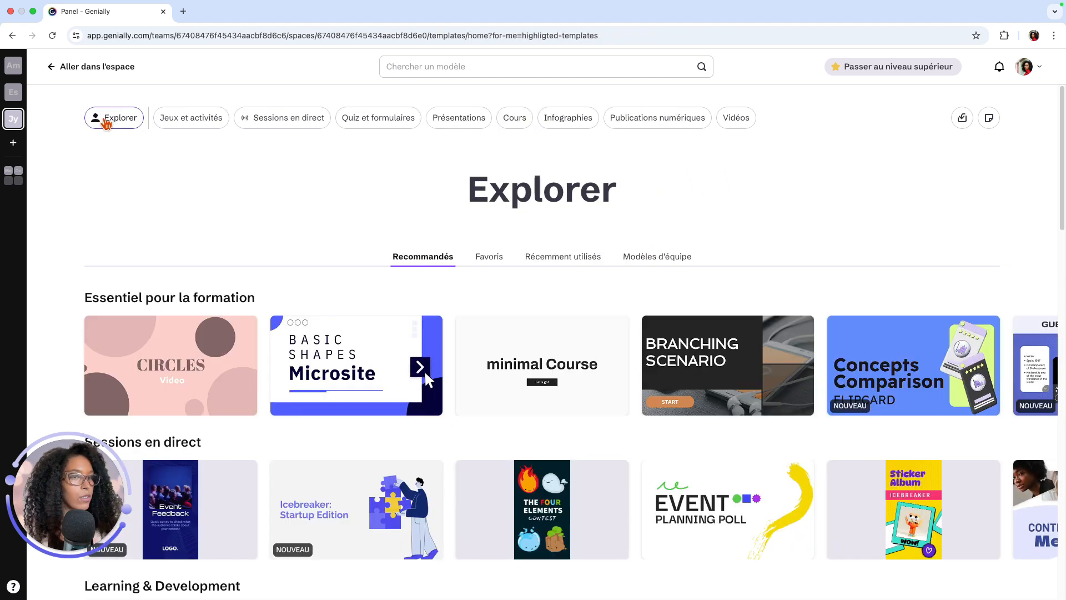
scroll(249, 287, down, 2)
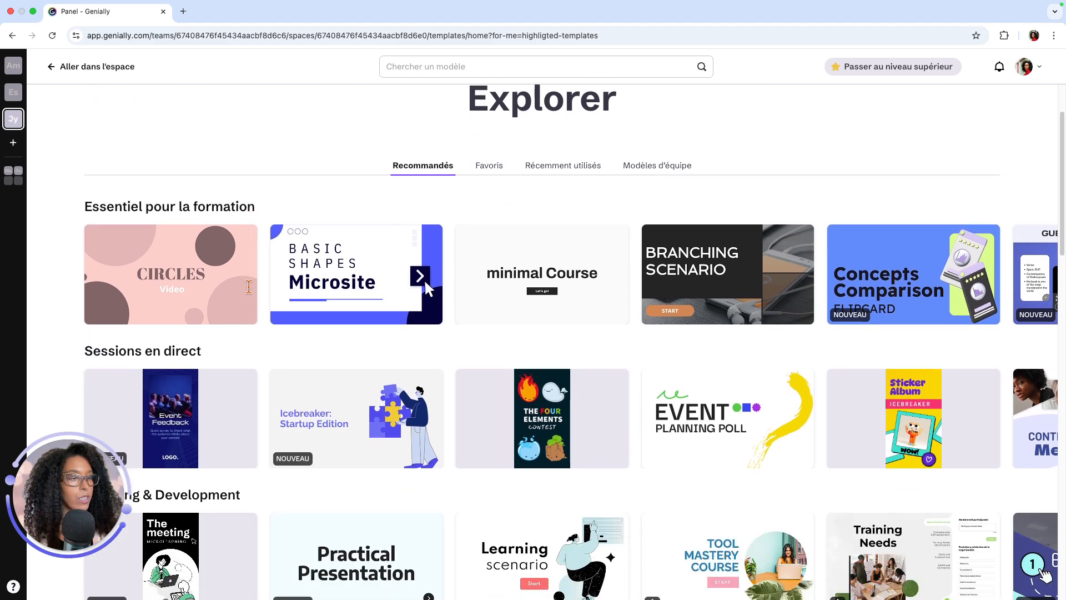
scroll(248, 286, down, 6)
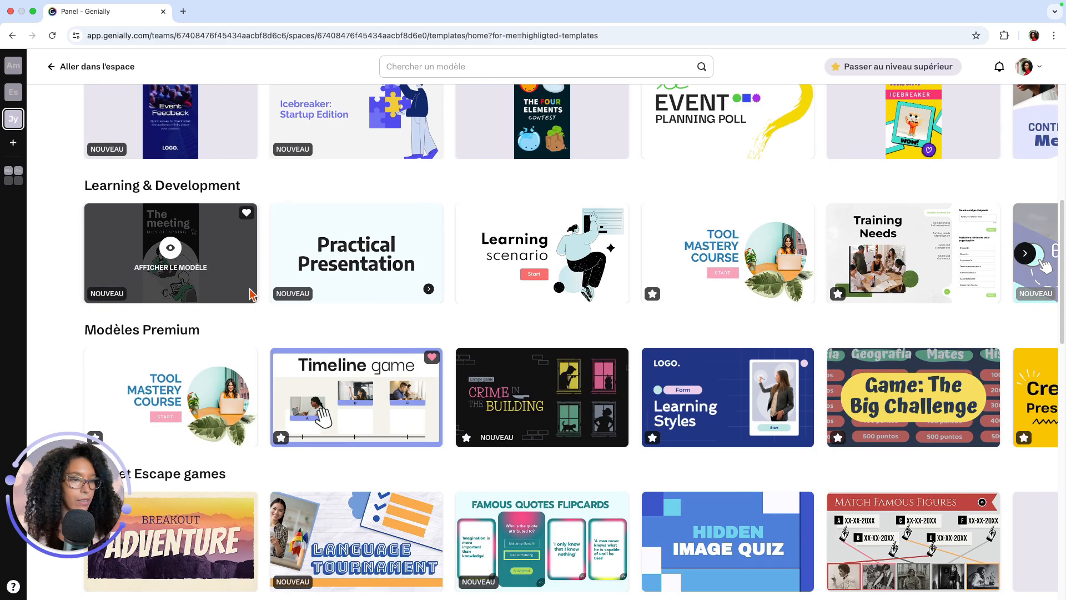
scroll(251, 294, up, 7)
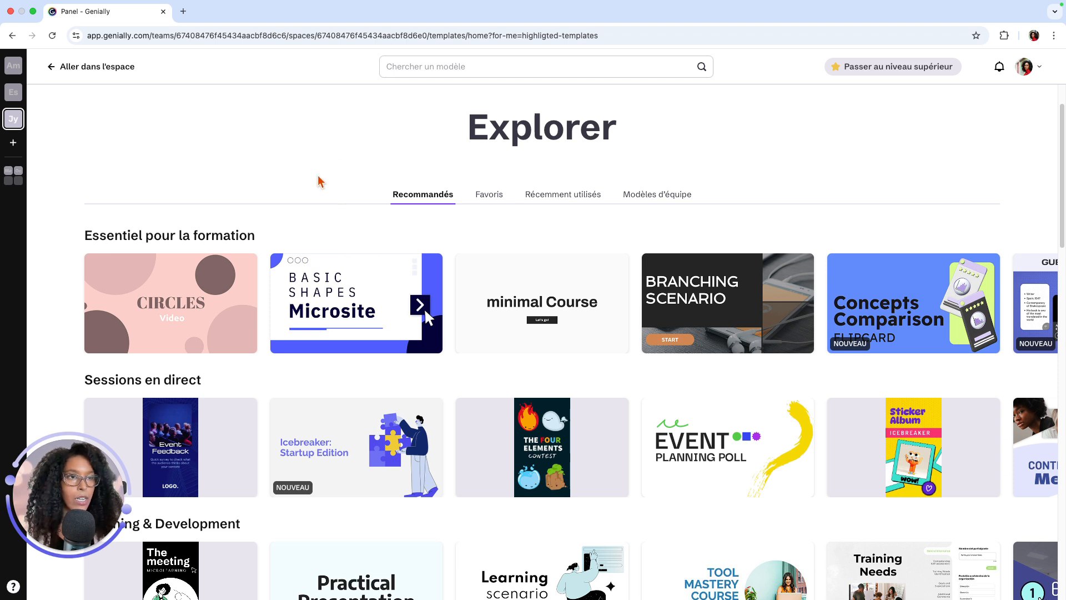
Add the Basic Shapes Microsite template to the favourites and review the list of favourite templates
mouse_move(320, 340)
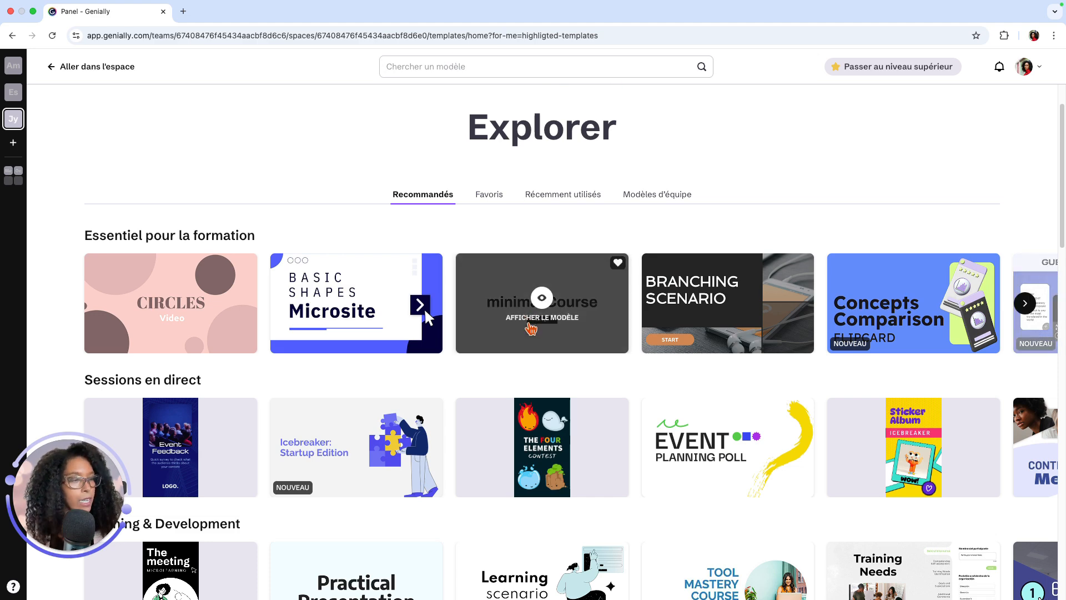
scroll(531, 330, down, 2)
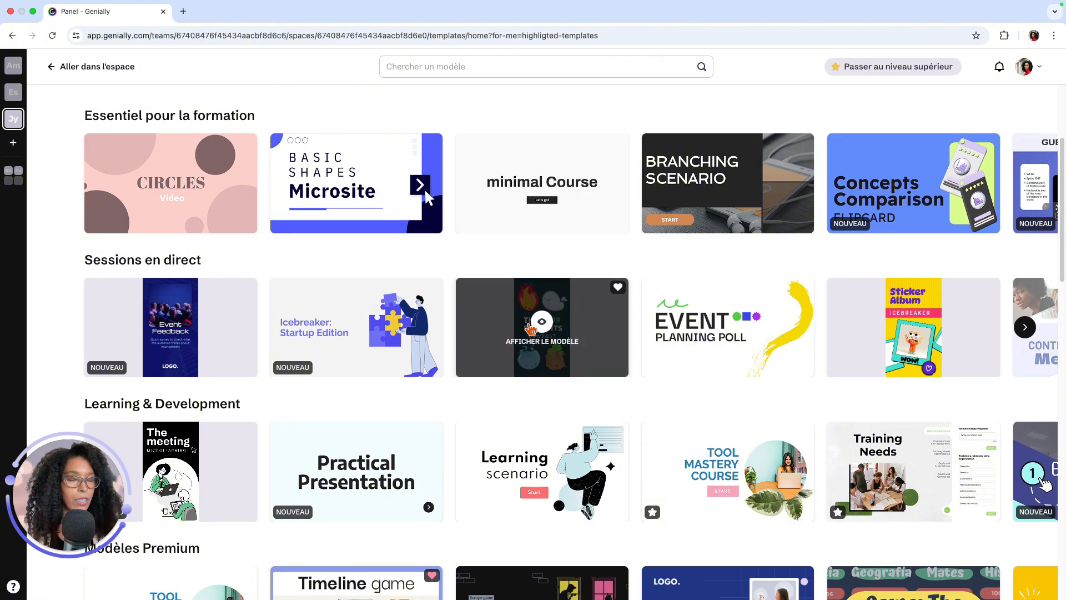
scroll(531, 330, up, 3)
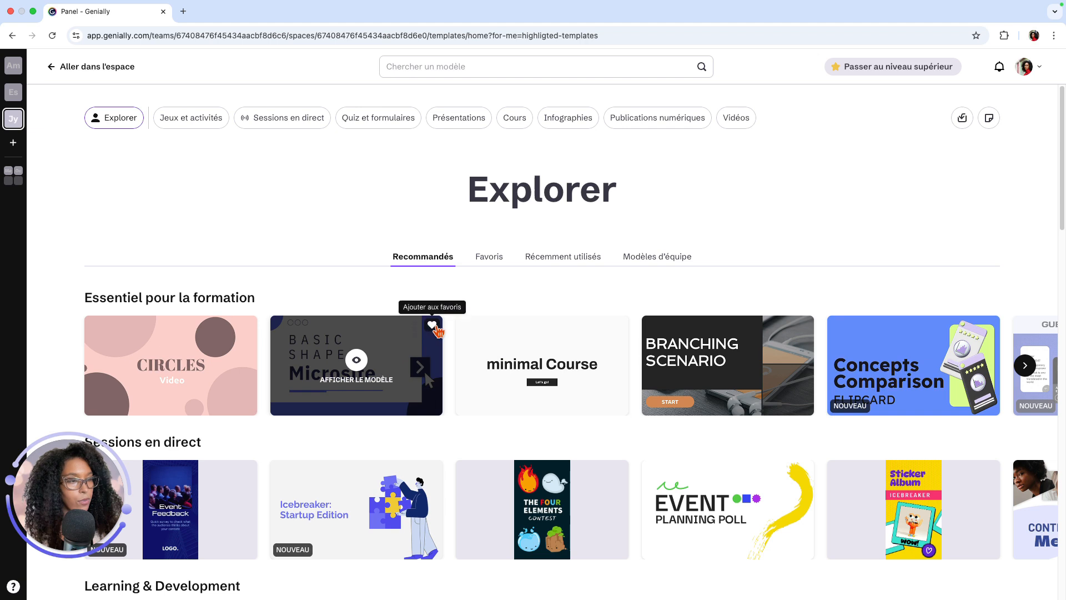
click(433, 327)
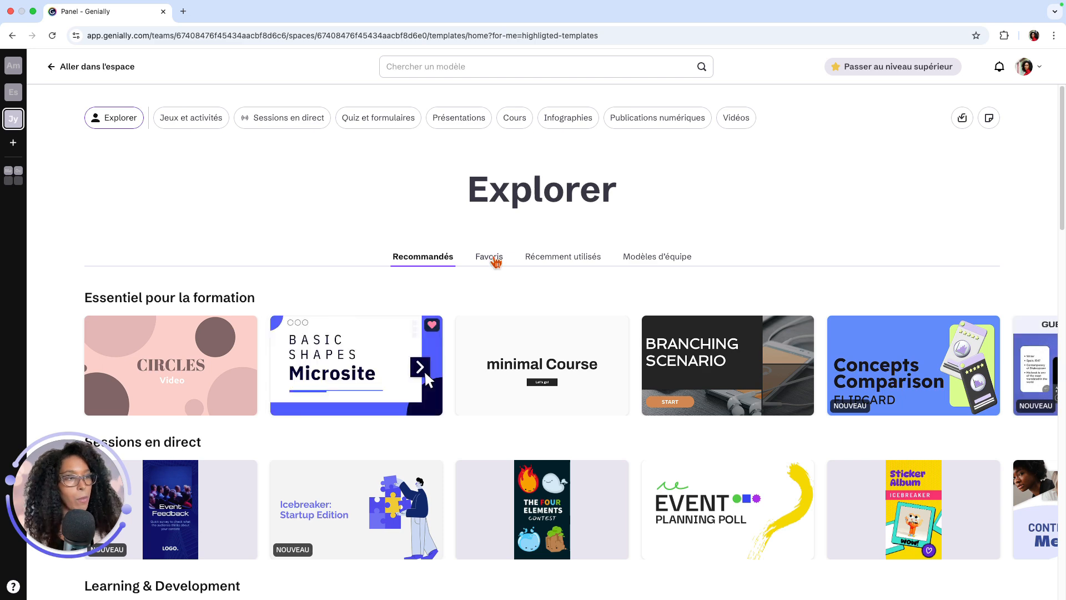
click(494, 258)
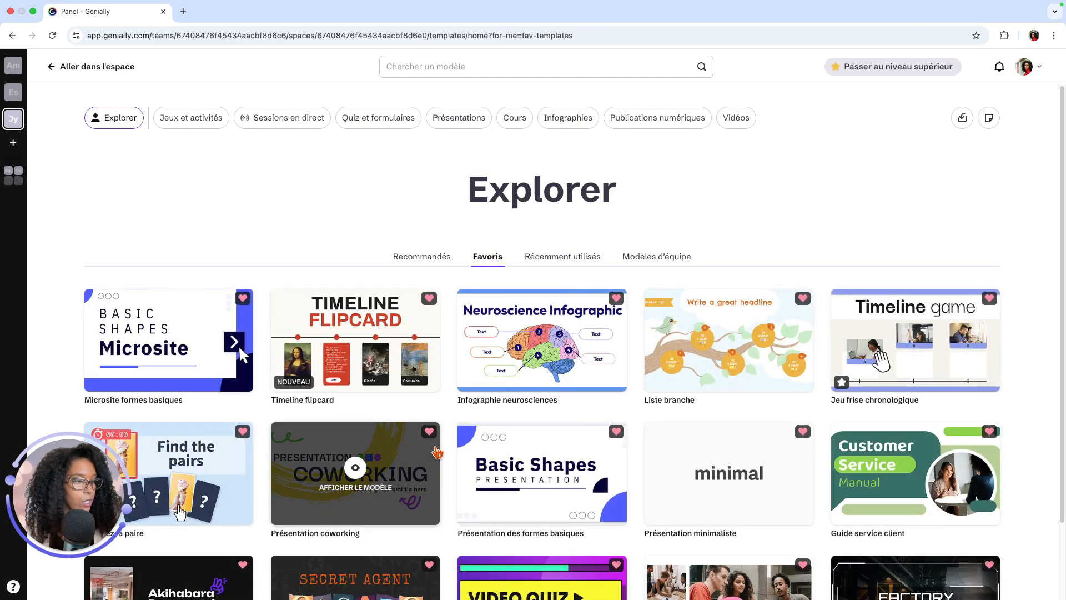
scroll(437, 452, down, 2)
scroll(436, 447, up, 2)
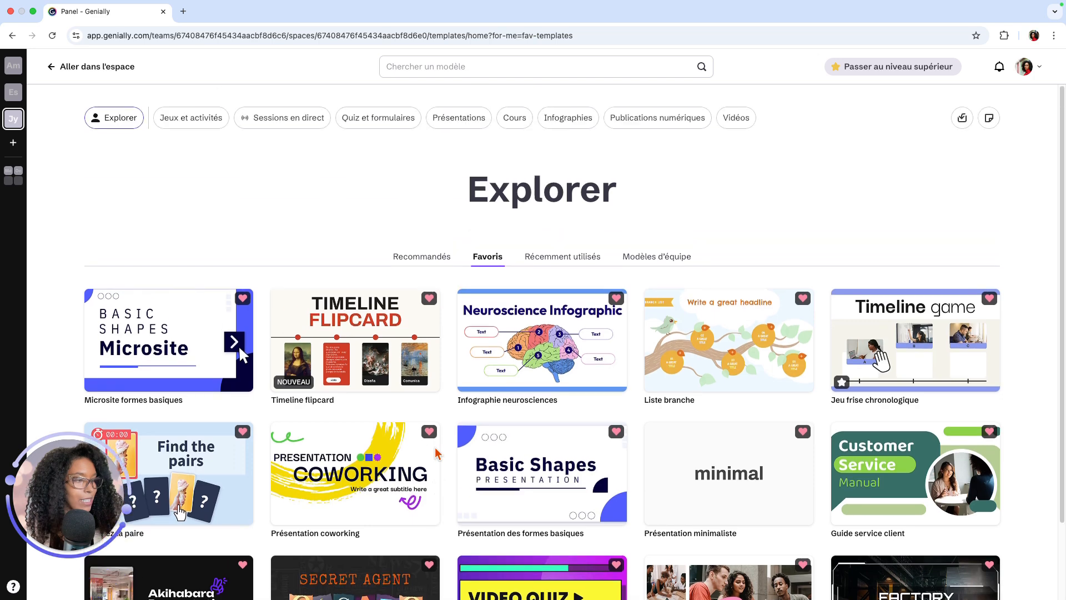
Search the template library for puzzle and open the preview of the Quiz puzzle template
click(432, 74)
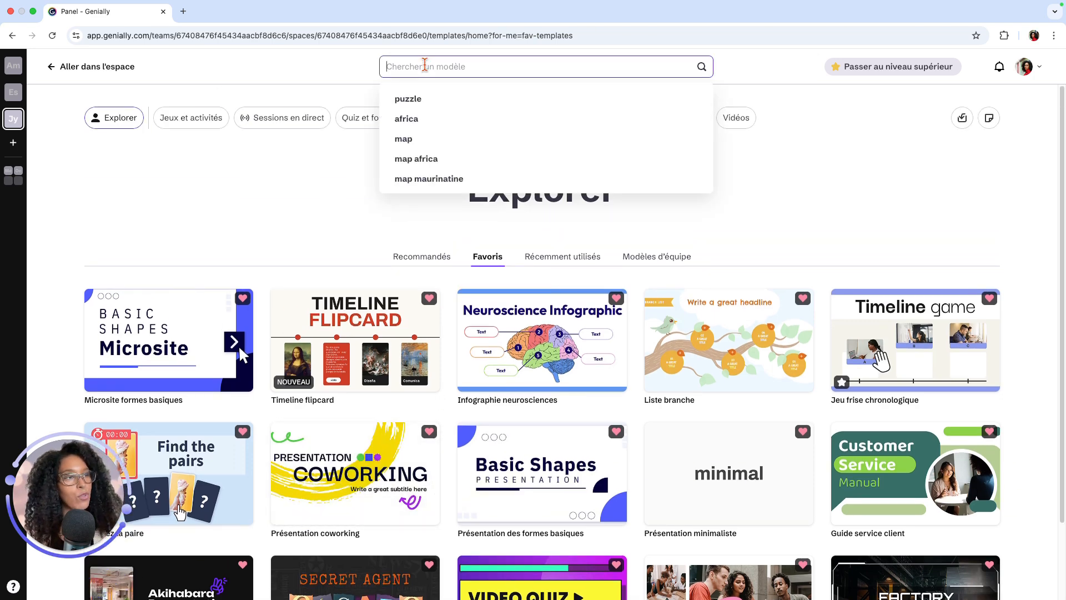
click(429, 101)
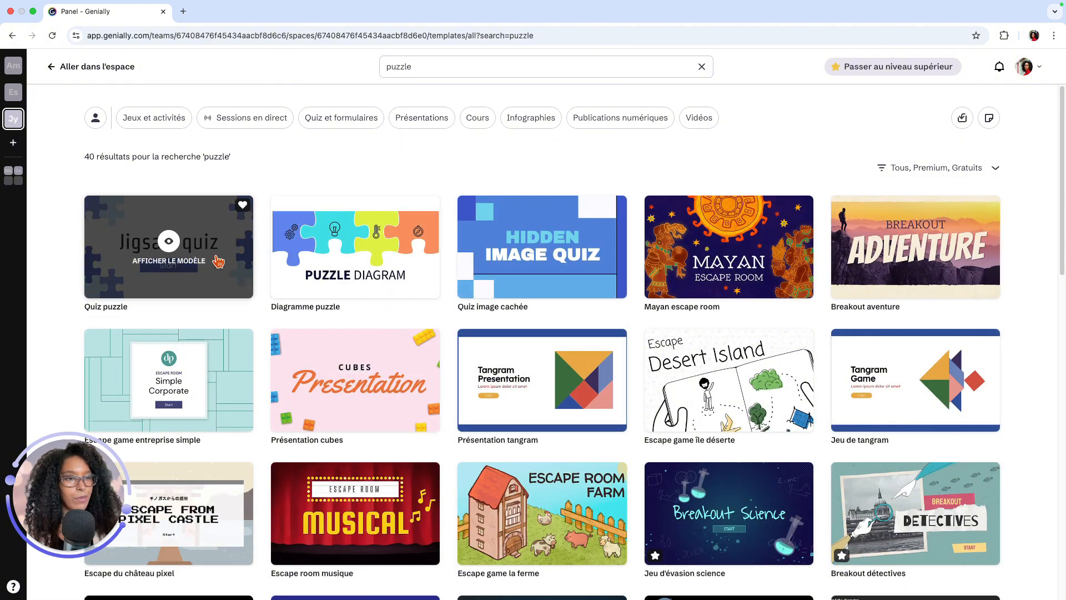
click(218, 262)
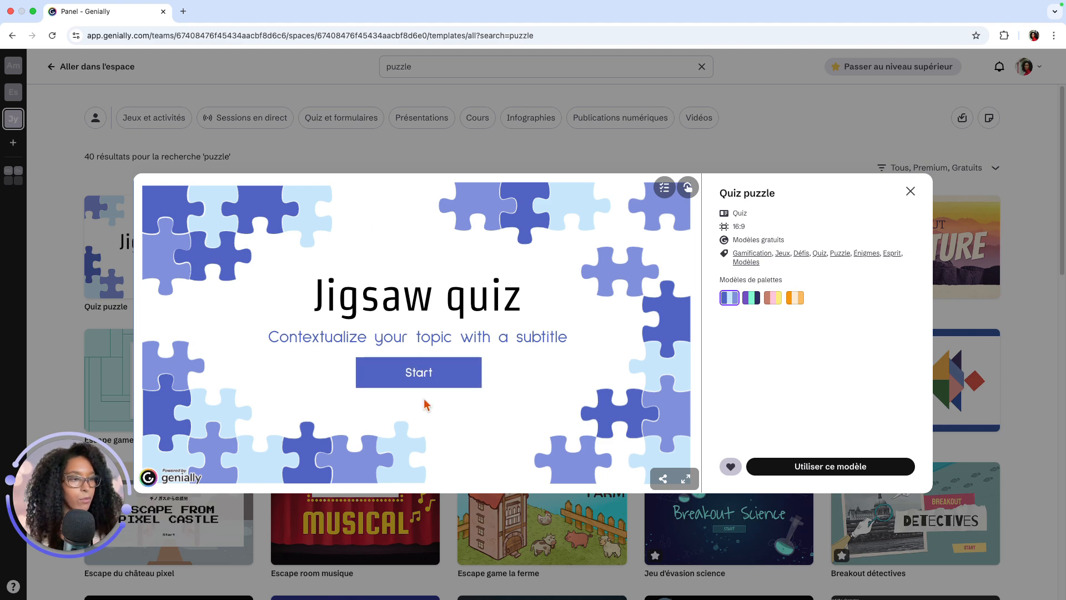
Start the Jigsaw quiz preview, show it in full screen and submit the first answer to question 2
click(430, 379)
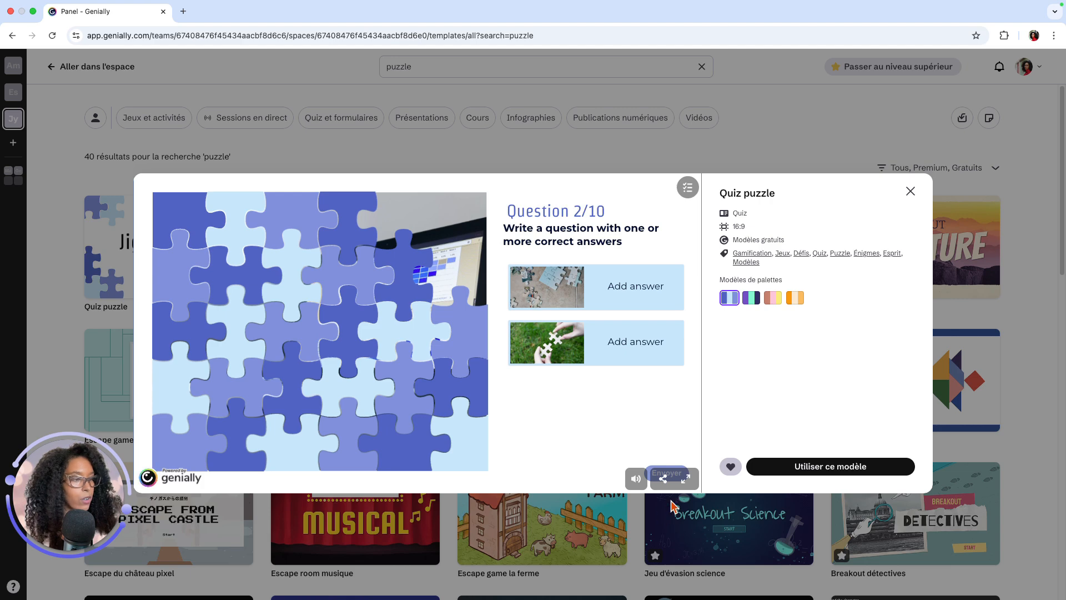
click(686, 478)
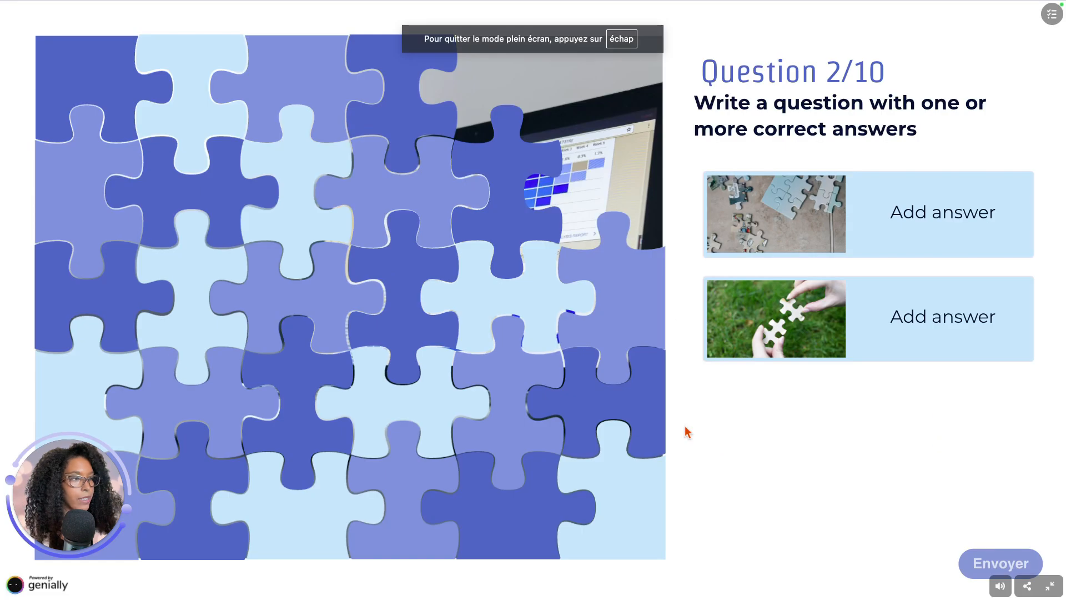
click(909, 205)
click(972, 566)
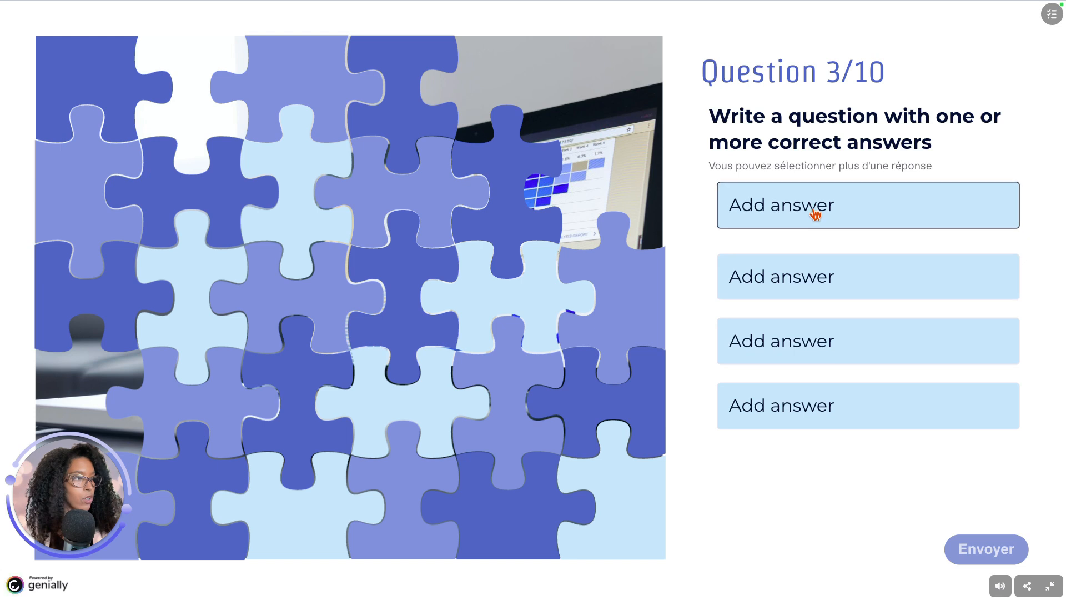
Submit the first two answers to question 3 of the quiz and leave full screen
click(747, 209)
click(820, 283)
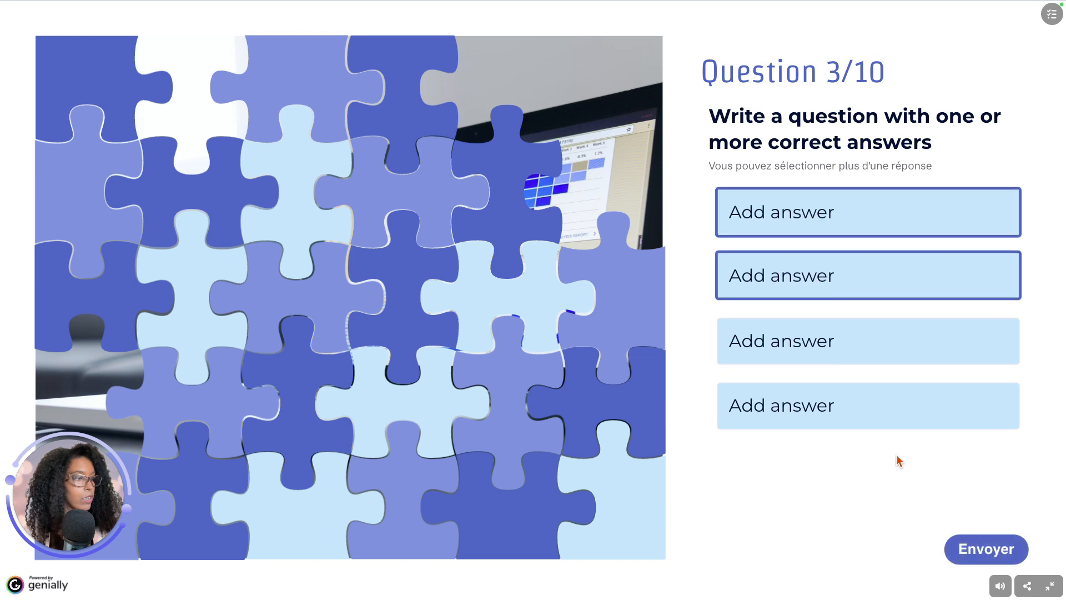
click(969, 551)
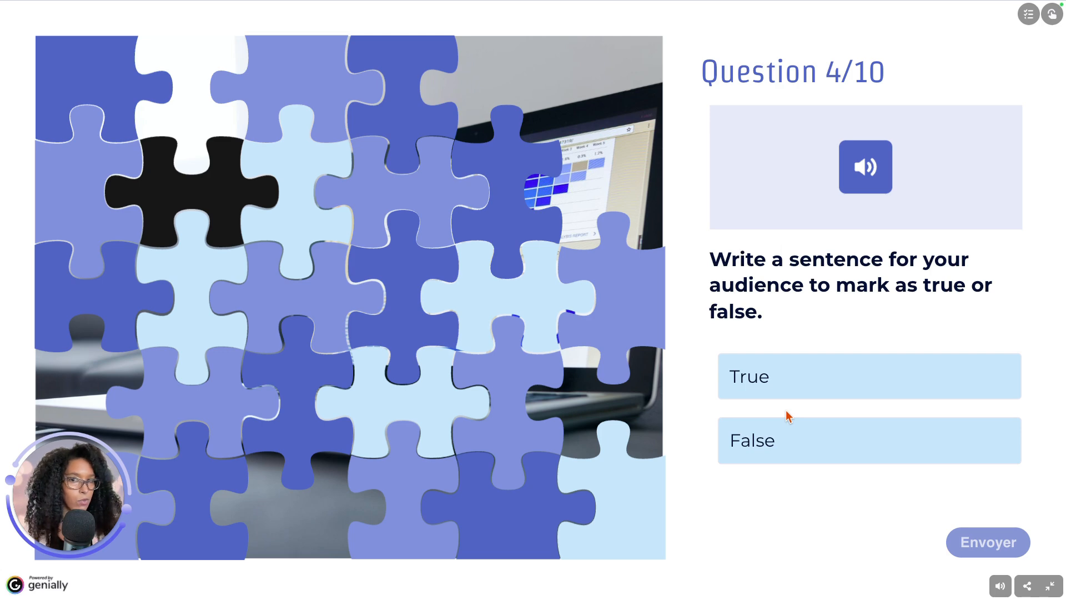
click(1052, 587)
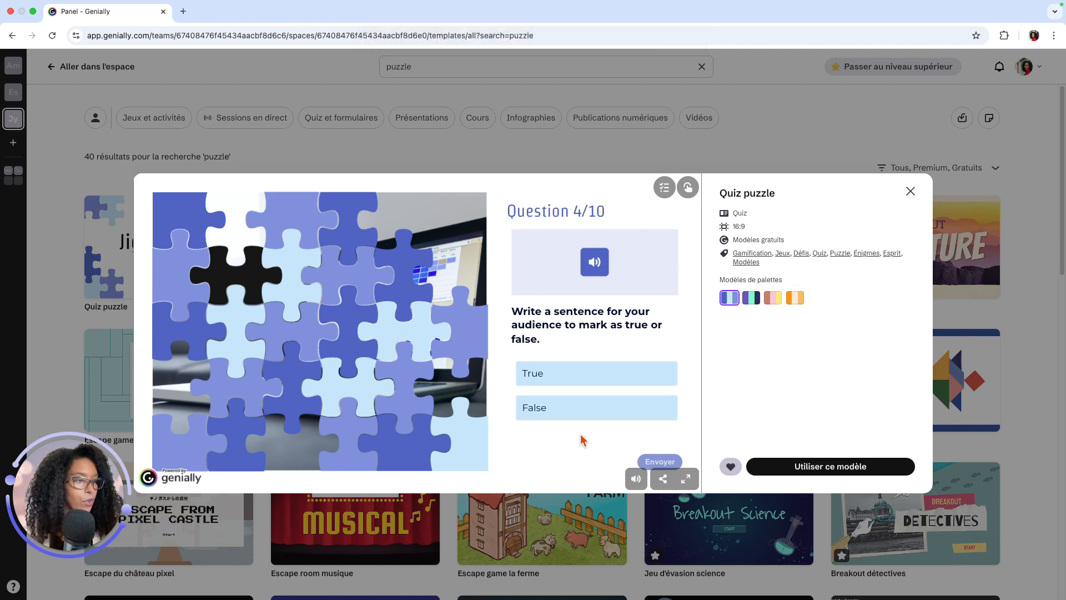
Try the other colour palettes on the Quiz puzzle template and reselect the blue palette
click(756, 300)
click(773, 300)
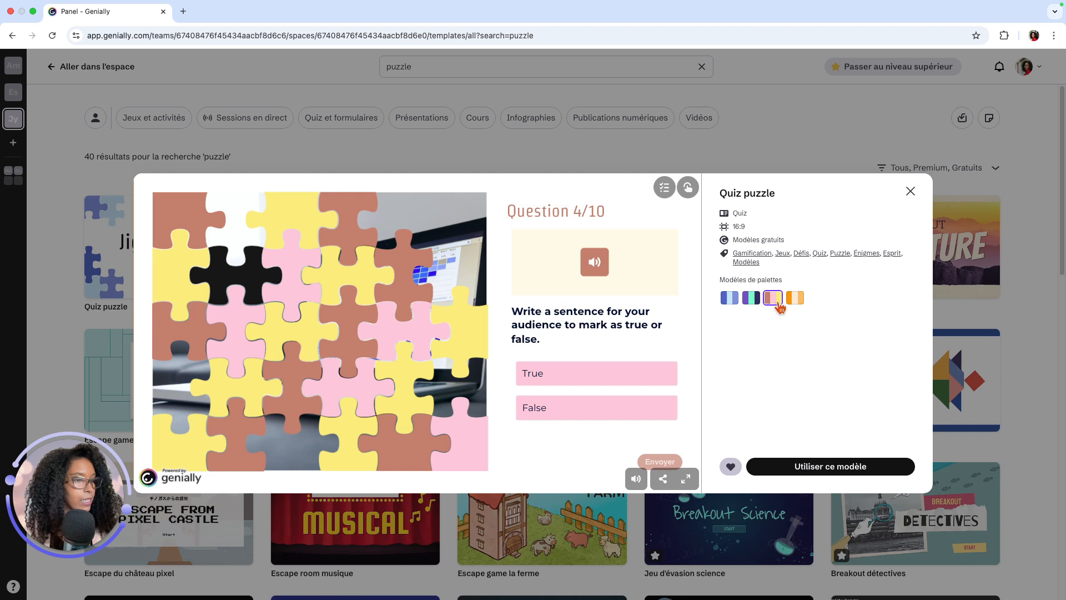
click(795, 299)
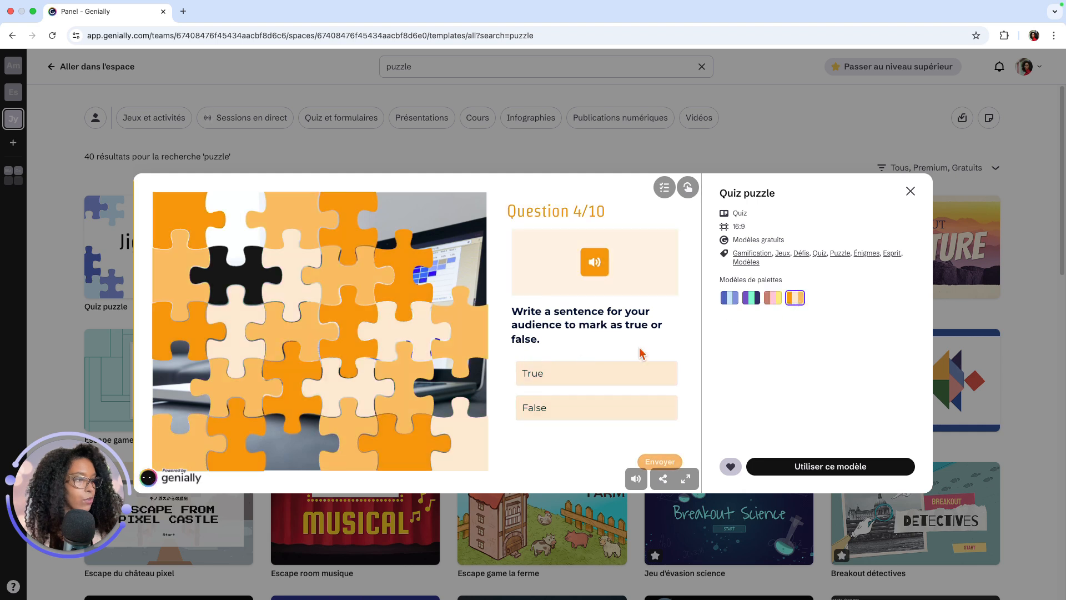
click(728, 298)
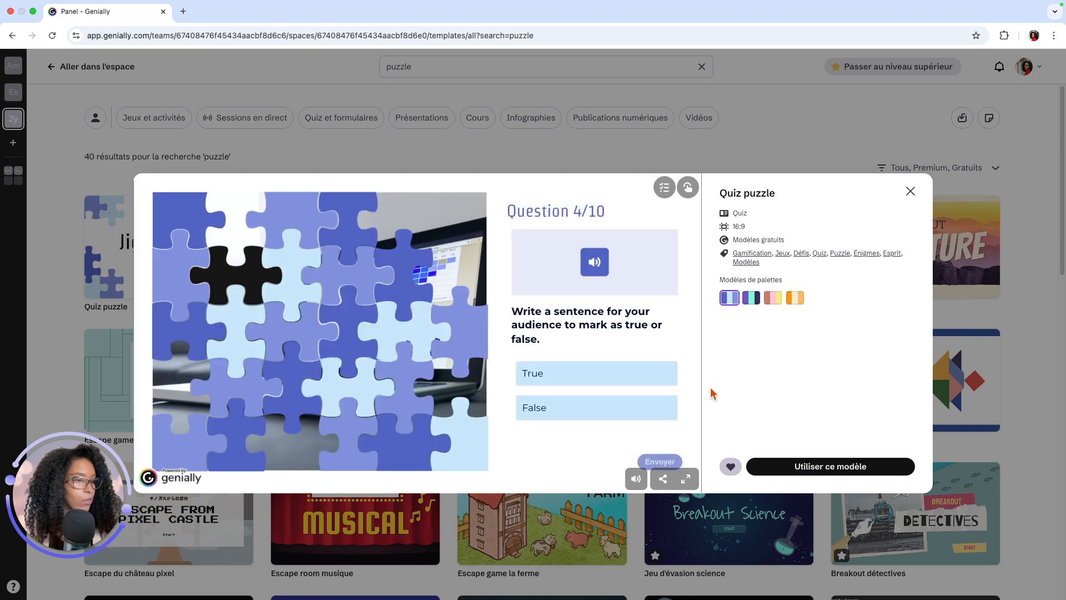
Add the Quiz puzzle template to the favourites, create a genially from it and look through its pages
click(730, 467)
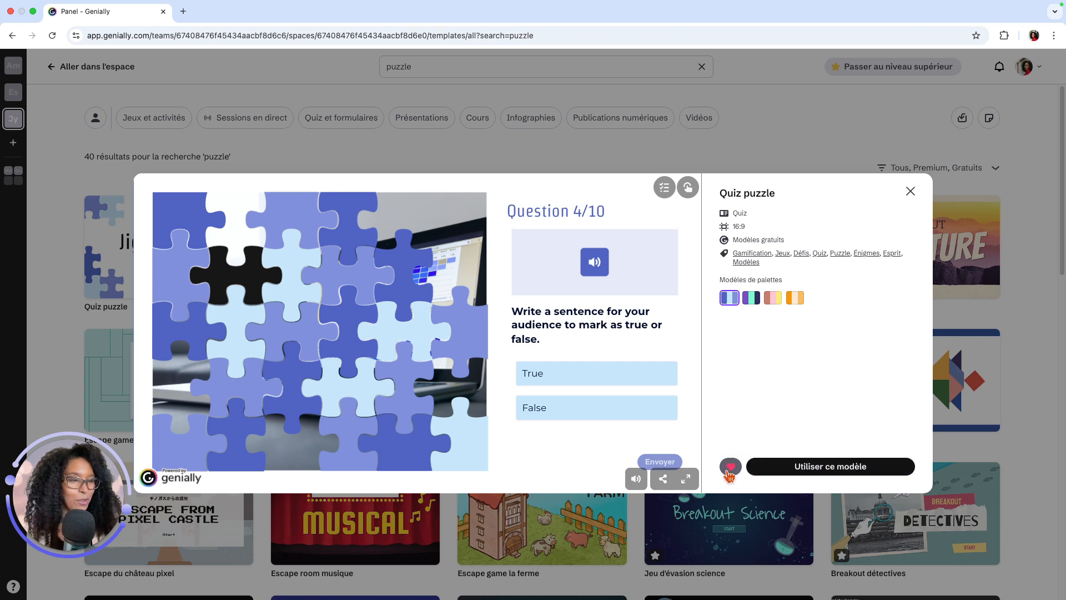
click(789, 474)
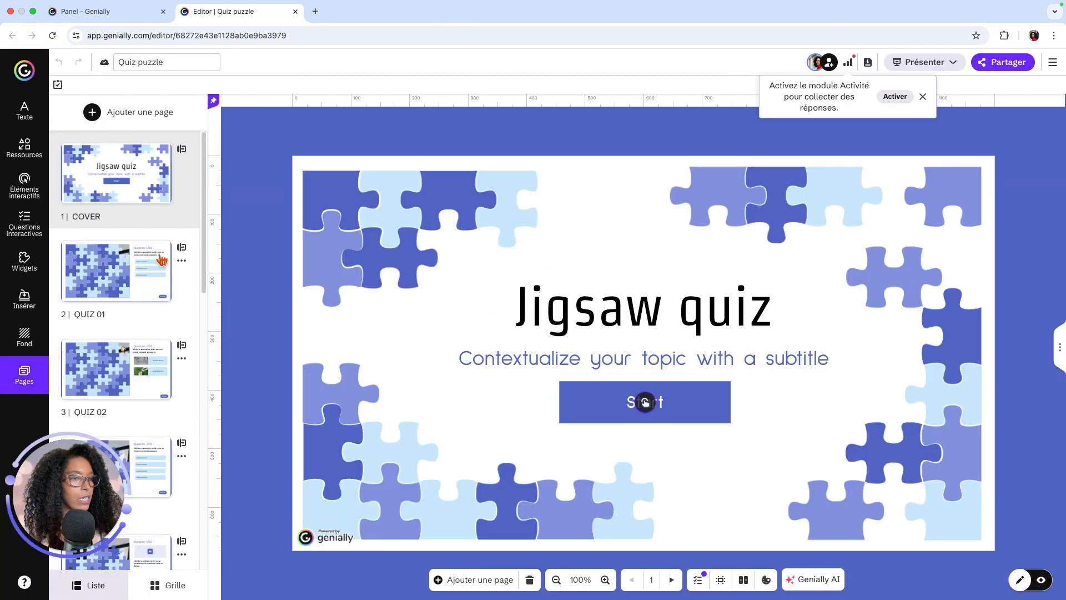
scroll(161, 258, down, 10)
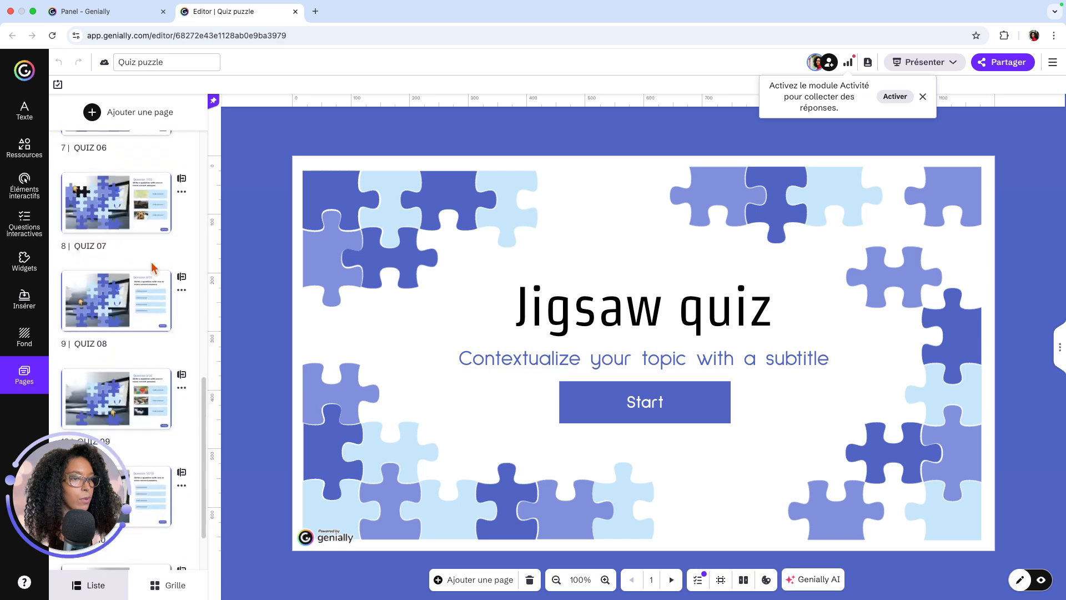
Return to the start of the page list and look at the global and individual activity tracking options
scroll(151, 262, up, 10)
click(847, 63)
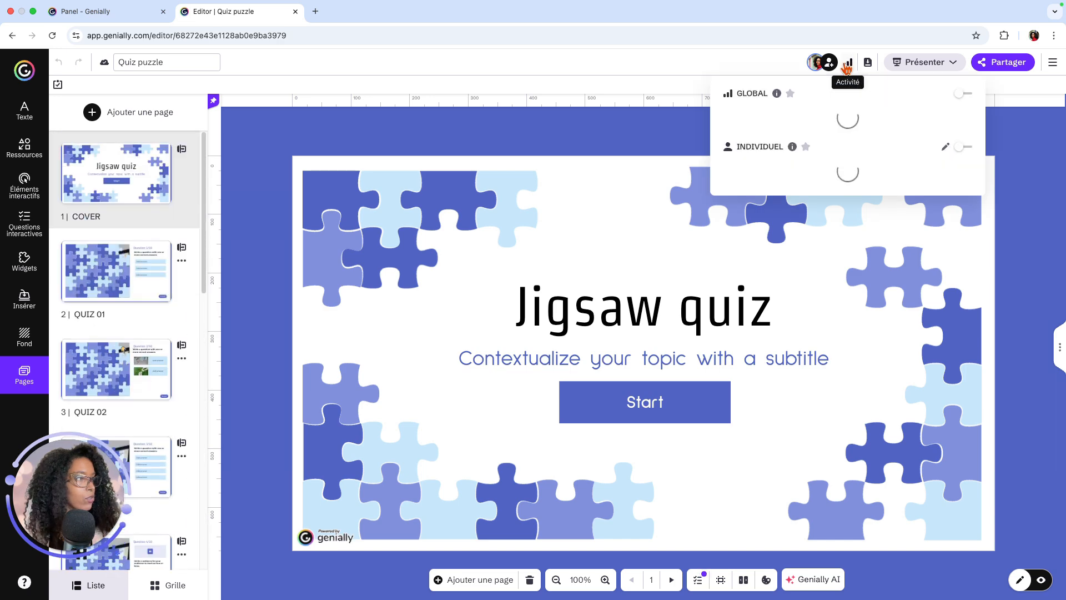
click(687, 136)
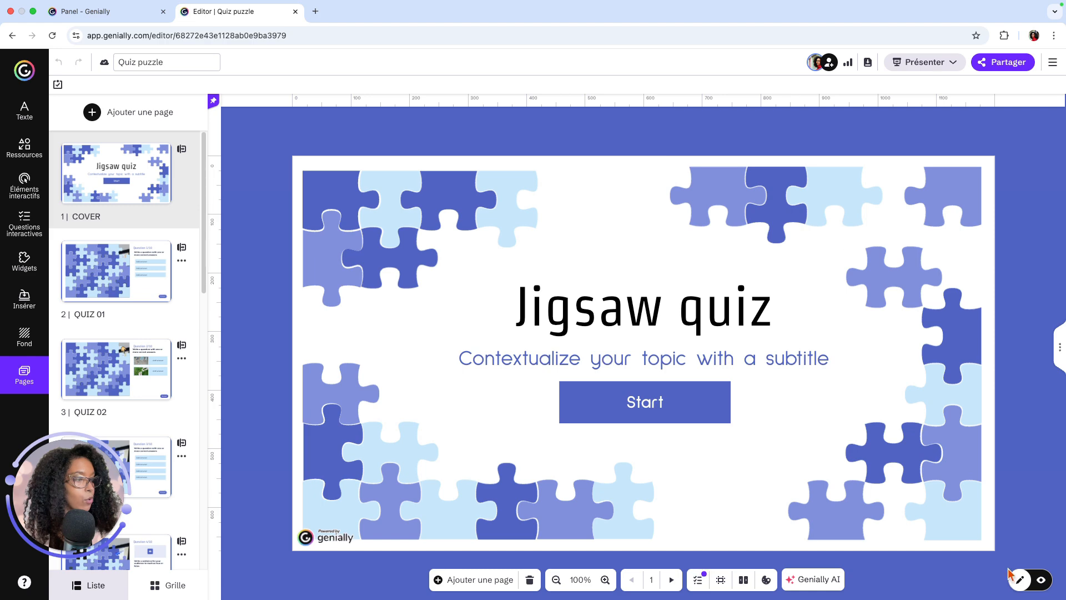
Preview the cover page twice to watch its entrance animation, returning to the editor each time
click(1039, 581)
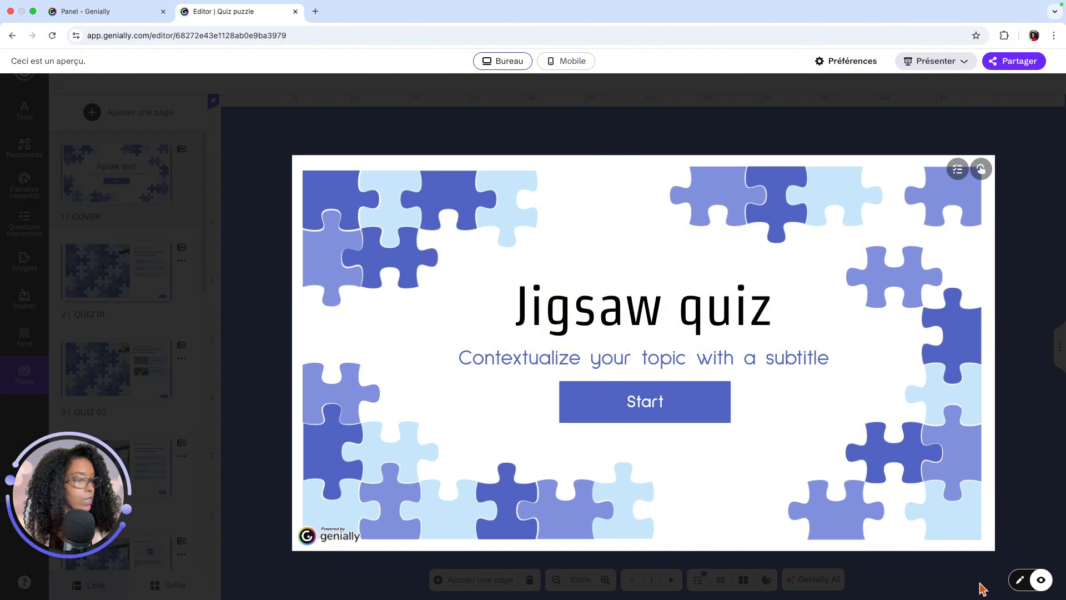
click(1020, 581)
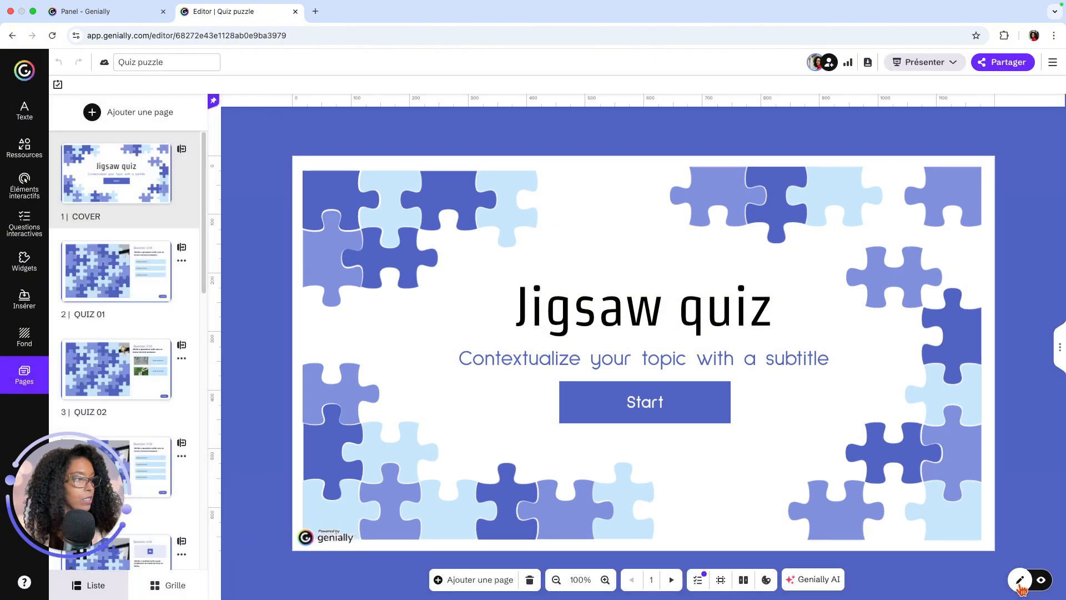
click(1041, 579)
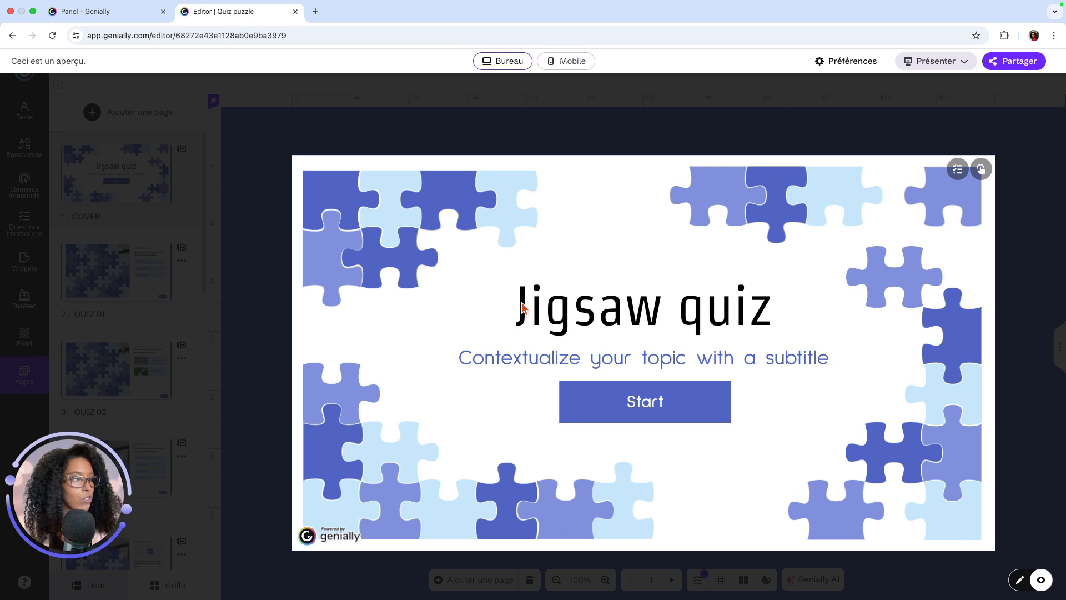
key(Escape)
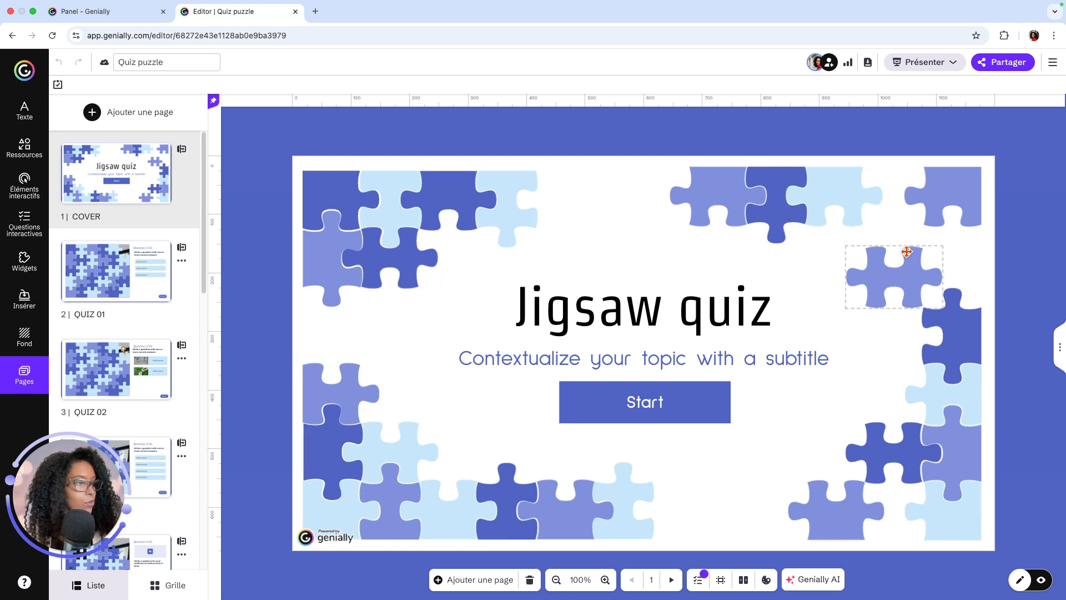
Select the puzzle pieces in the cover's upper-left cluster one by one to examine how the decoration is built
click(369, 198)
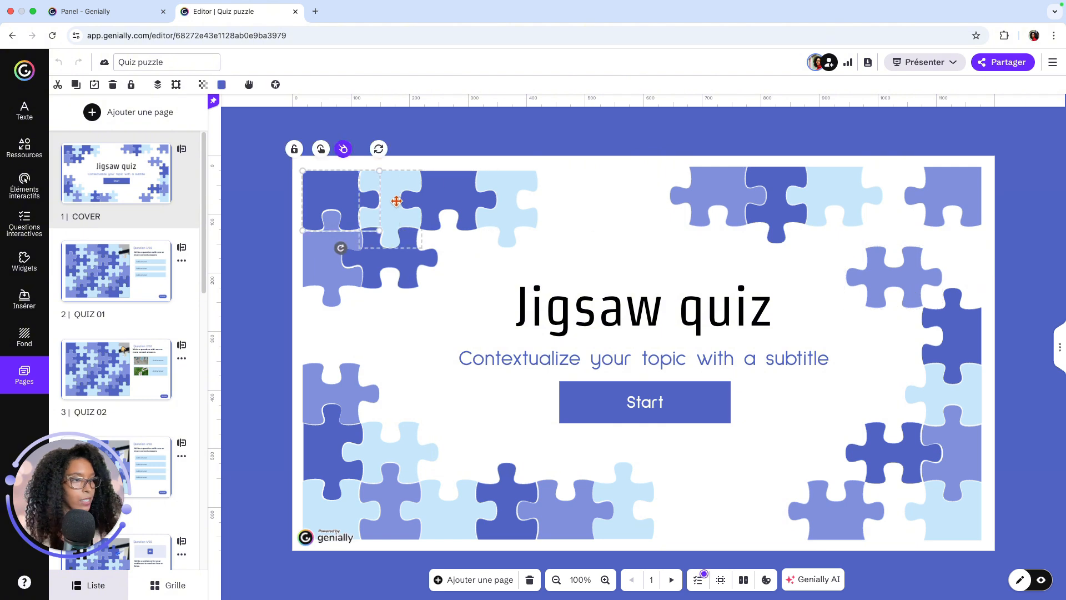
drag(396, 201, 494, 203)
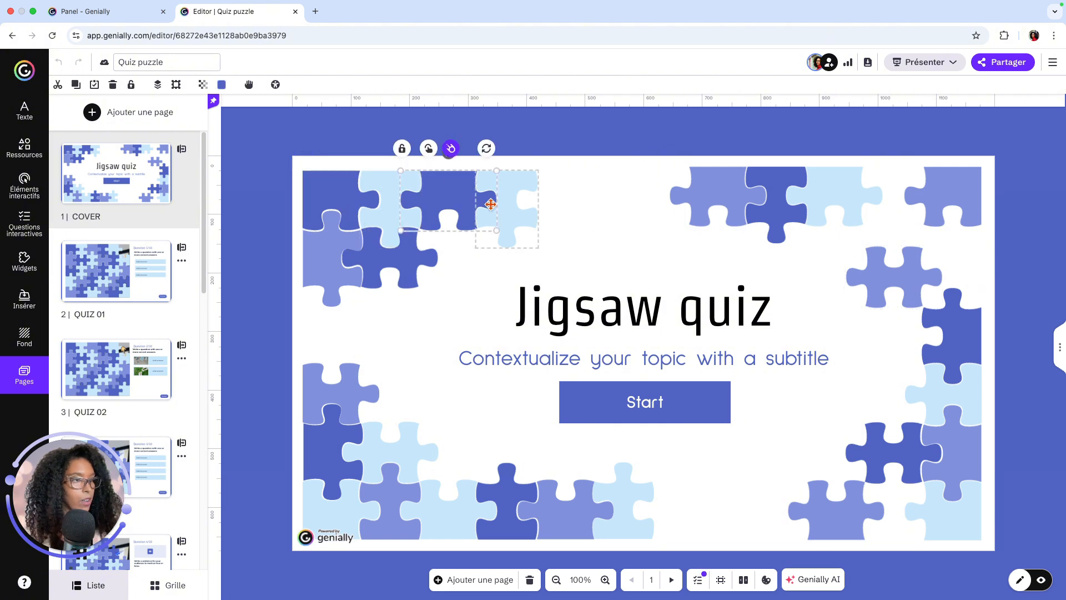
click(534, 206)
click(422, 264)
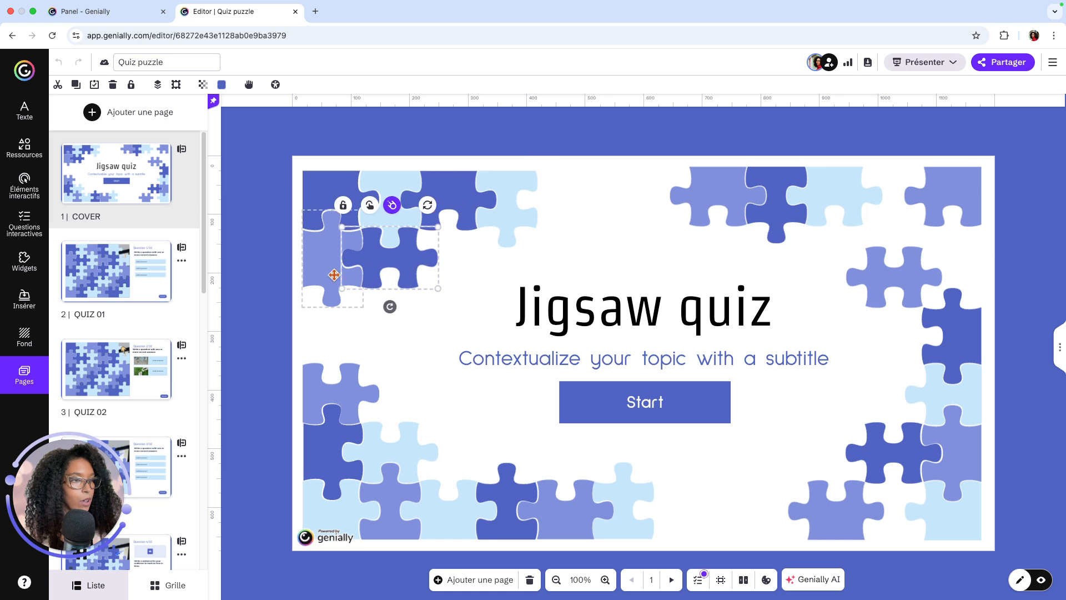
click(329, 276)
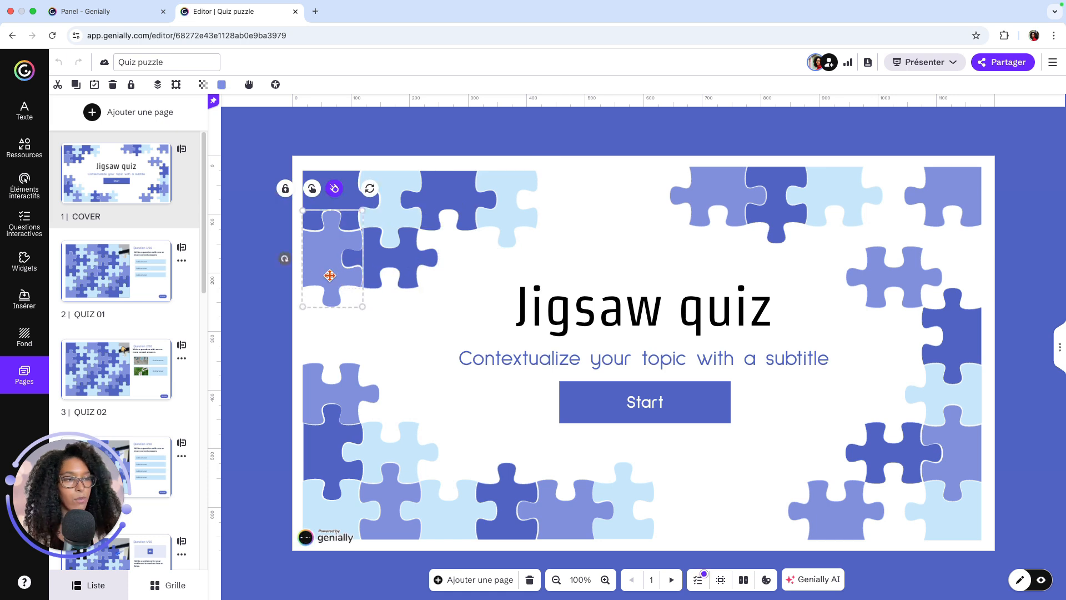
click(392, 276)
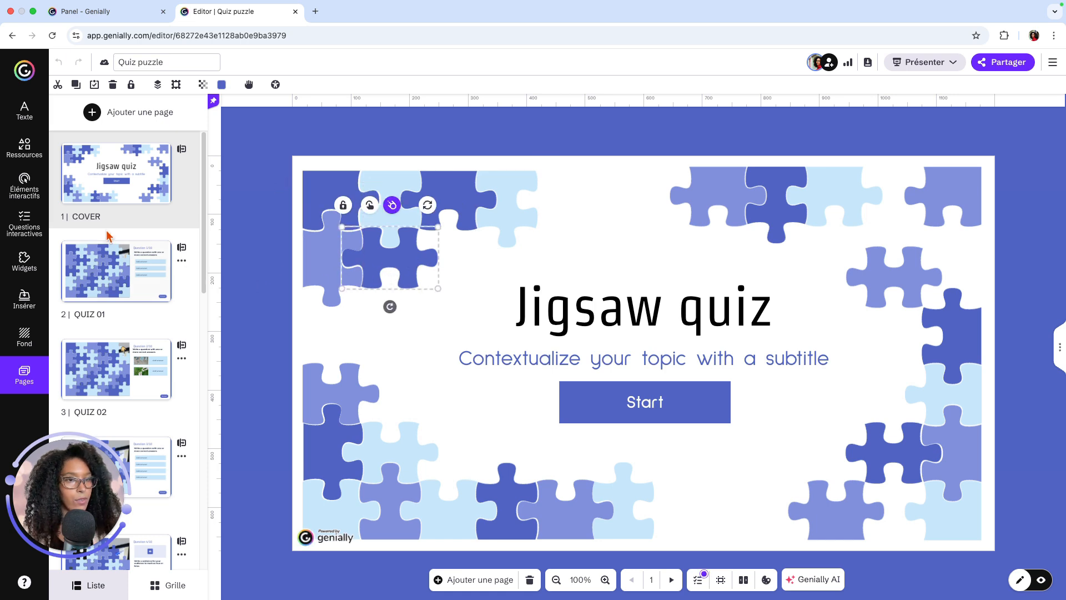
Browse the full collection of shapes in the resources down to the puzzle-piece shapes
click(32, 156)
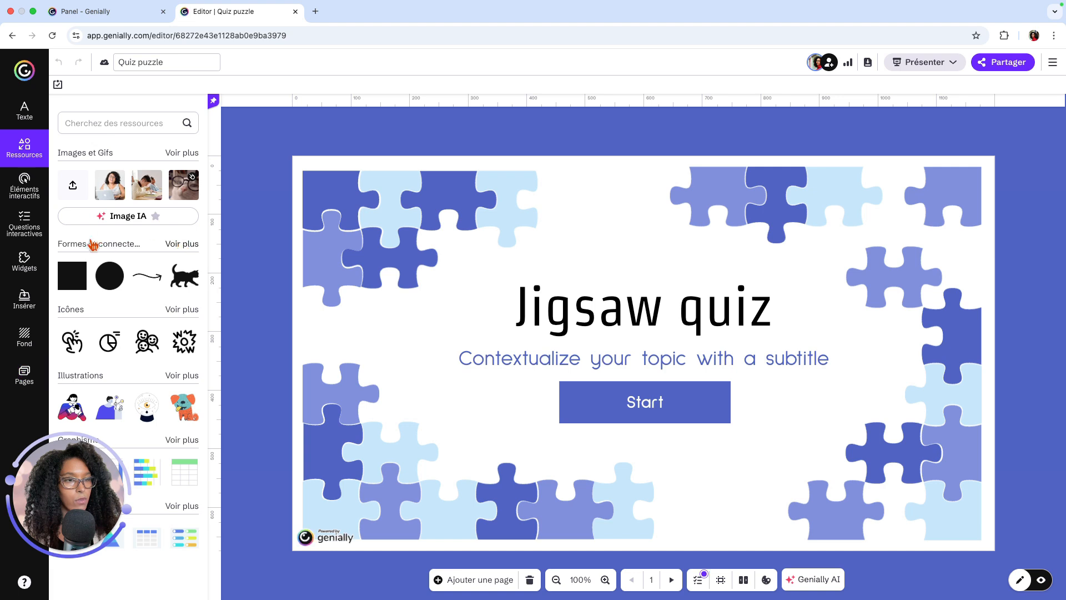
click(172, 244)
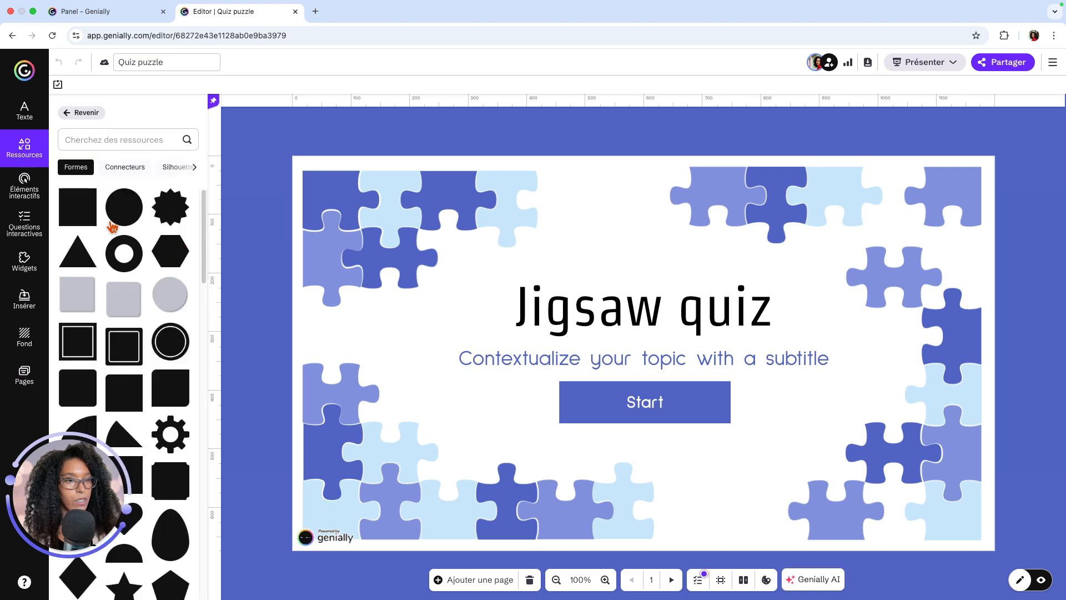
scroll(114, 229, down, 3)
scroll(114, 229, down, 5)
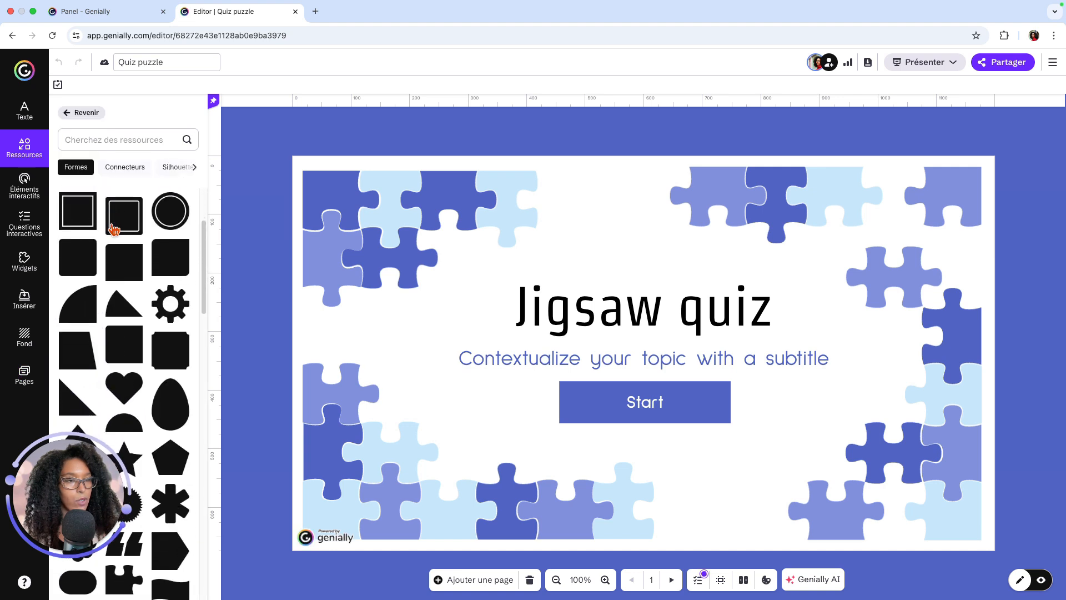
scroll(116, 229, down, 3)
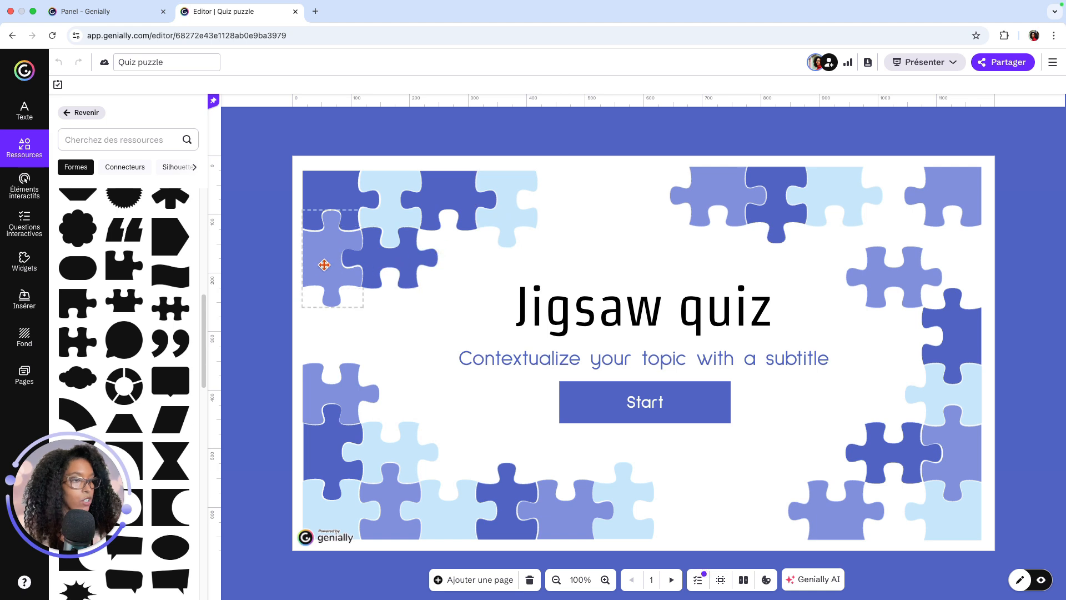
Compare the shapes and fill colours of the individual pieces in the cover's upper-left cluster with the library's puzzle shapes
click(339, 205)
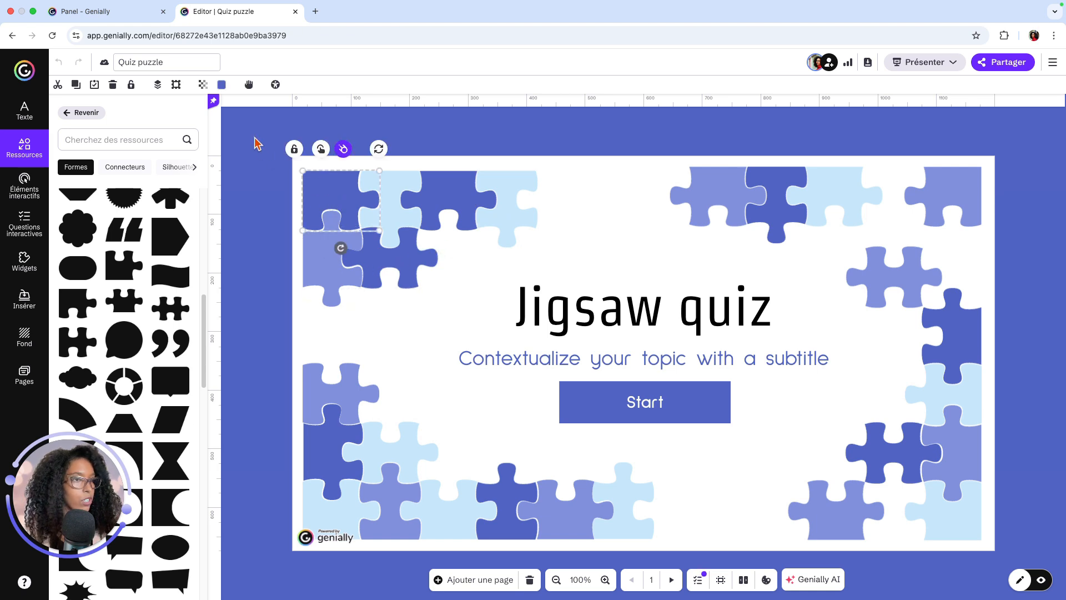
click(394, 232)
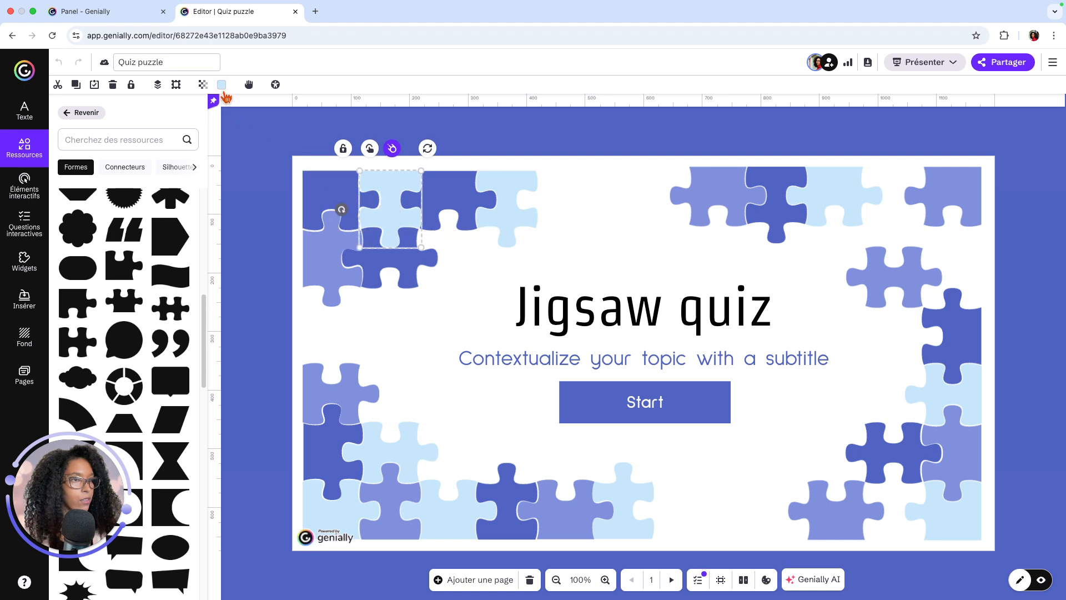
click(325, 272)
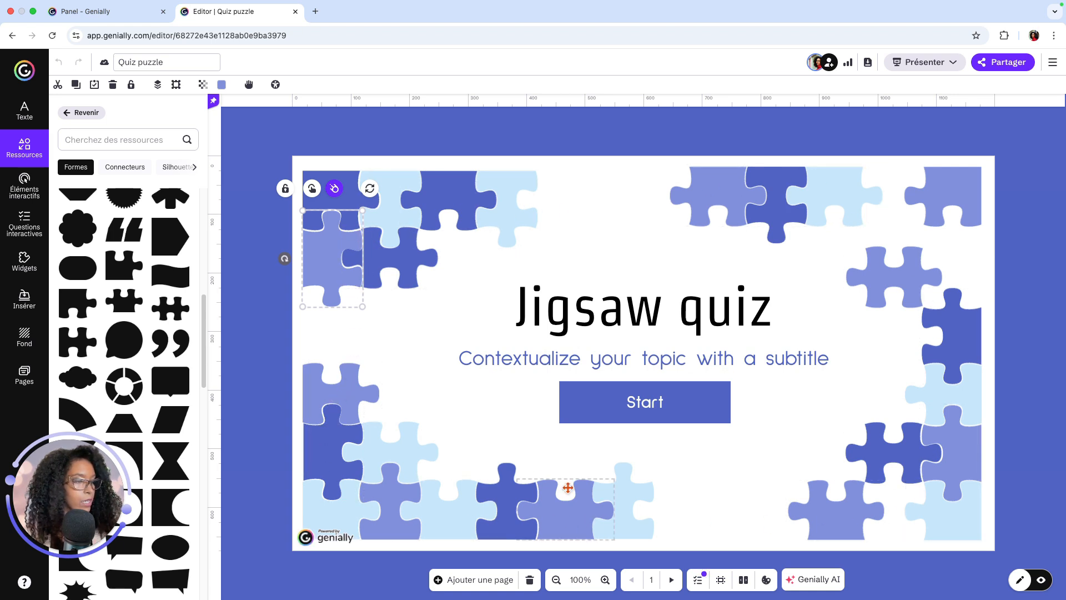
click(409, 260)
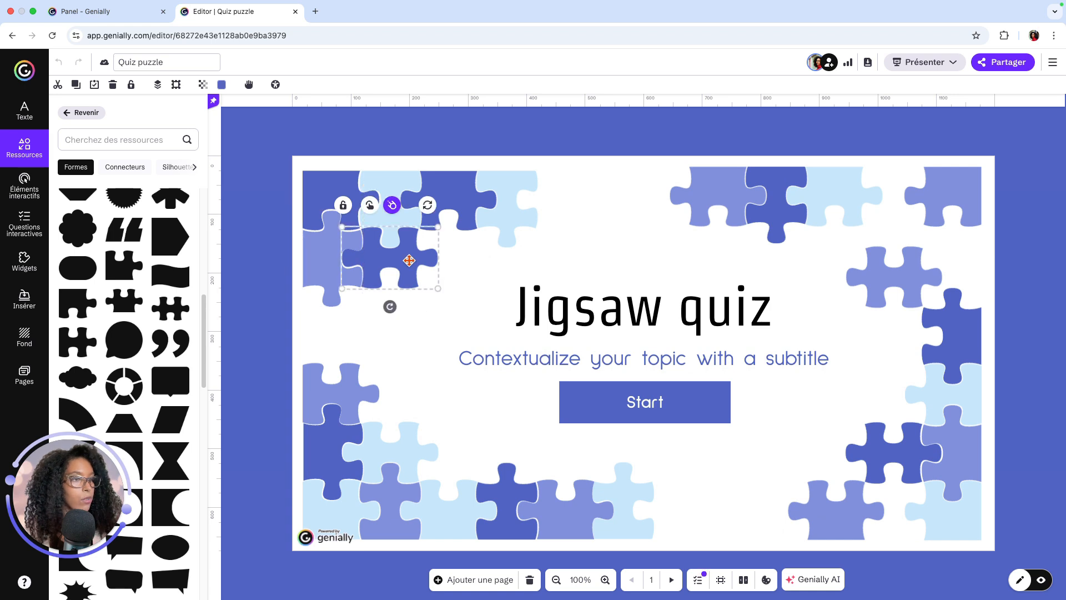
click(331, 251)
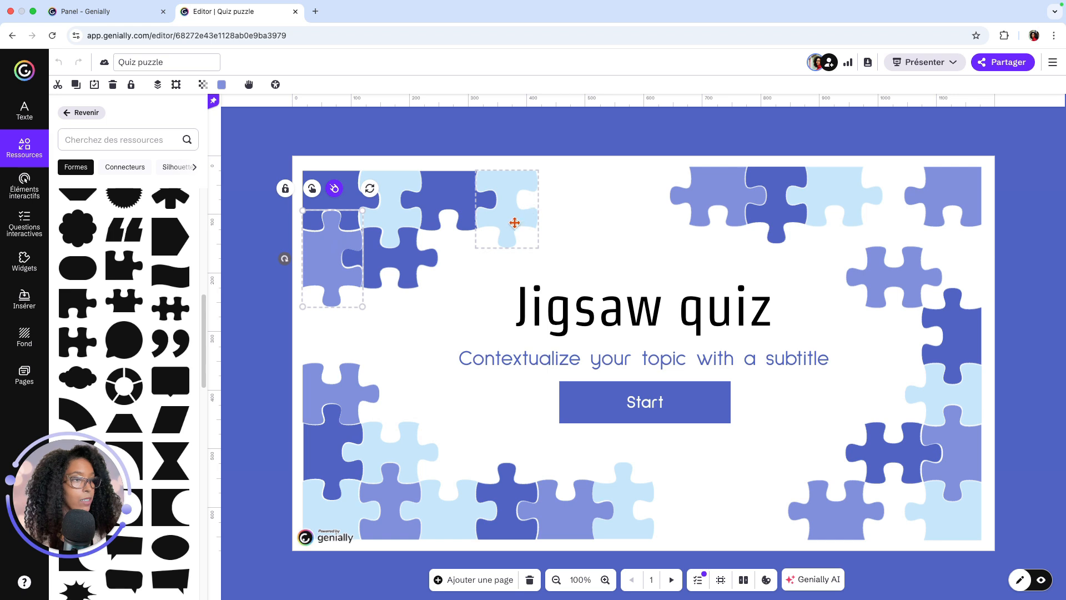
click(399, 273)
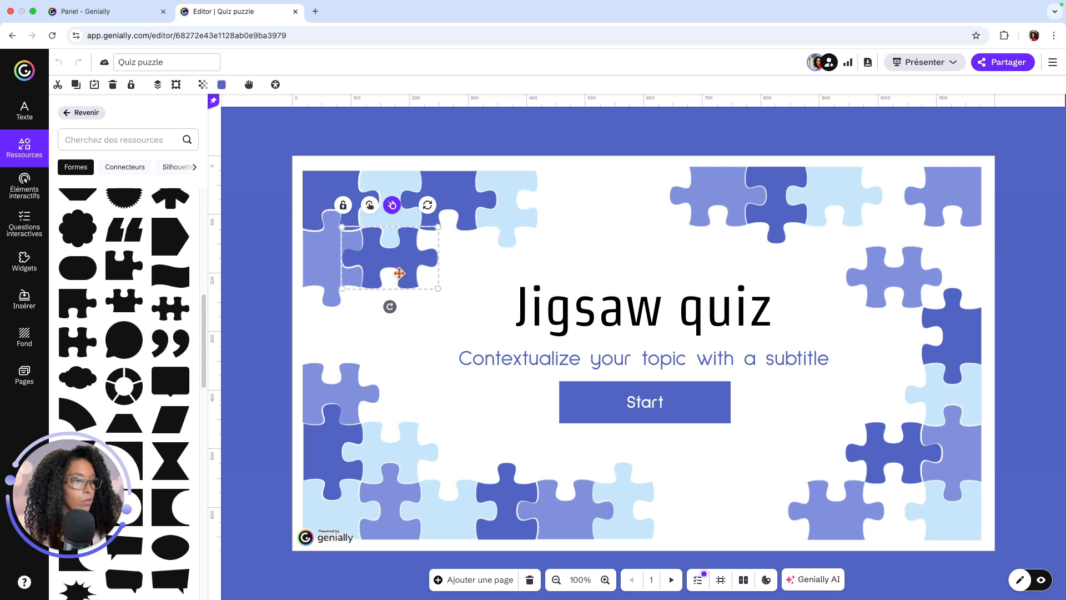
click(516, 235)
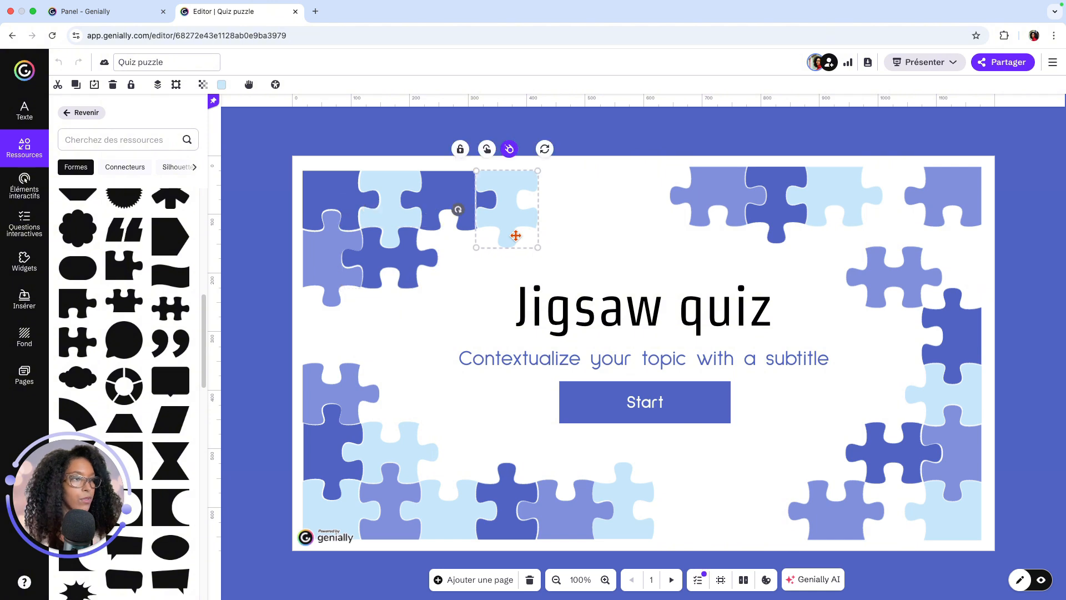
Try out a black puzzle-piece shape on the cover by moving and rotating it, and delete it
click(394, 214)
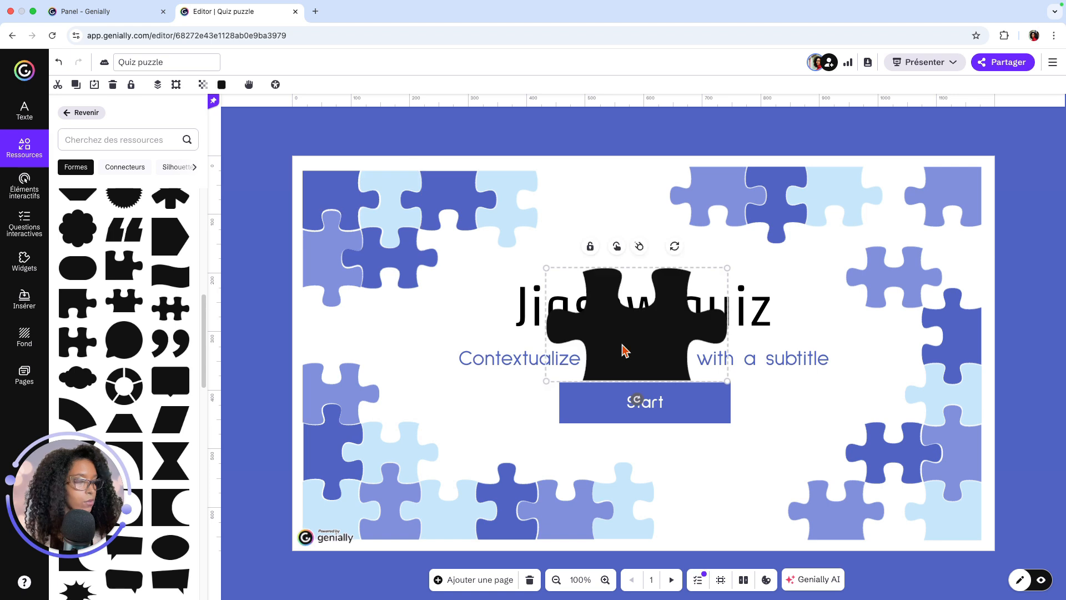
drag(624, 350, 615, 295)
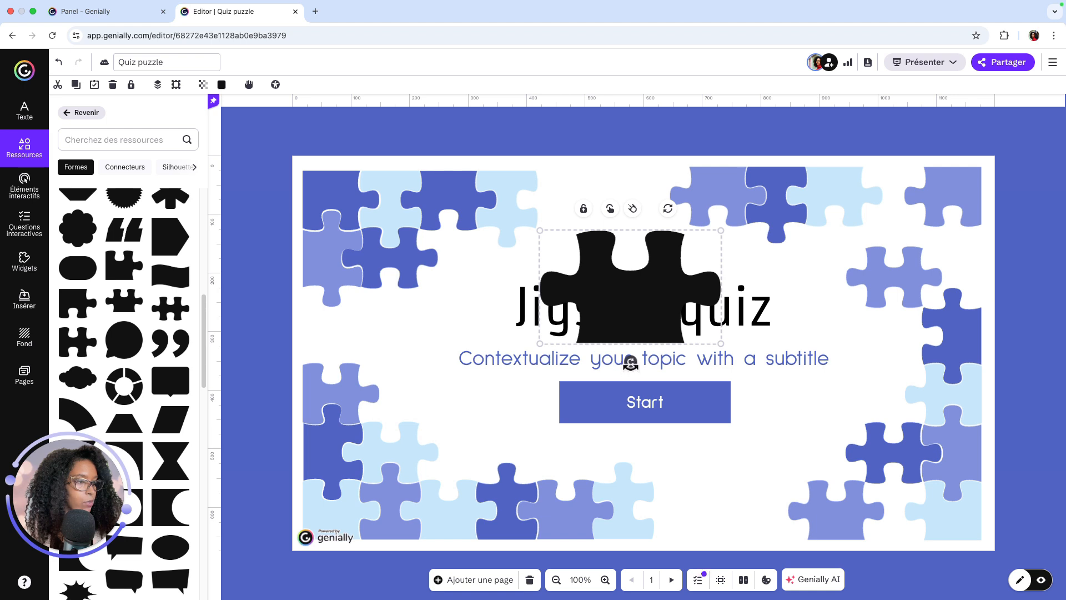
drag(630, 364, 571, 332)
drag(595, 303, 639, 288)
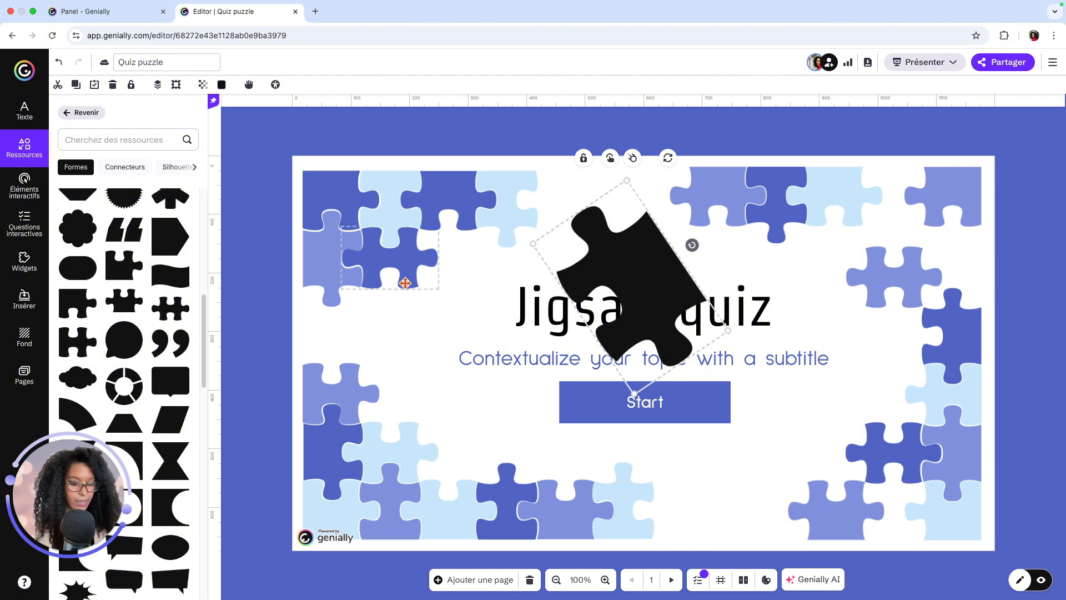
key(Delete)
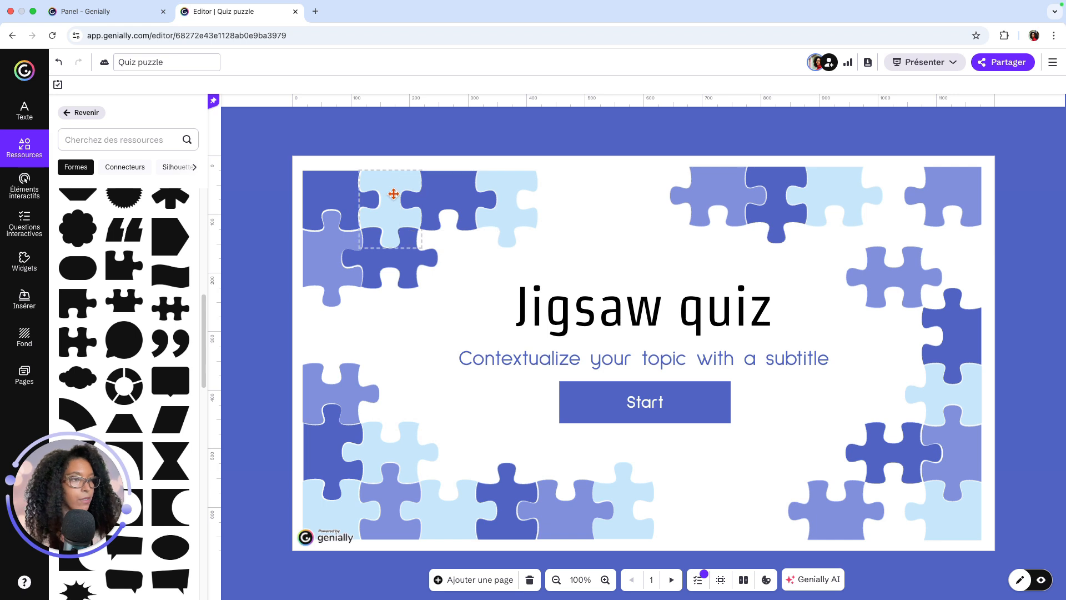
Preview the cover again and open the animation settings of the light blue piece ending the upper-left row
click(1041, 579)
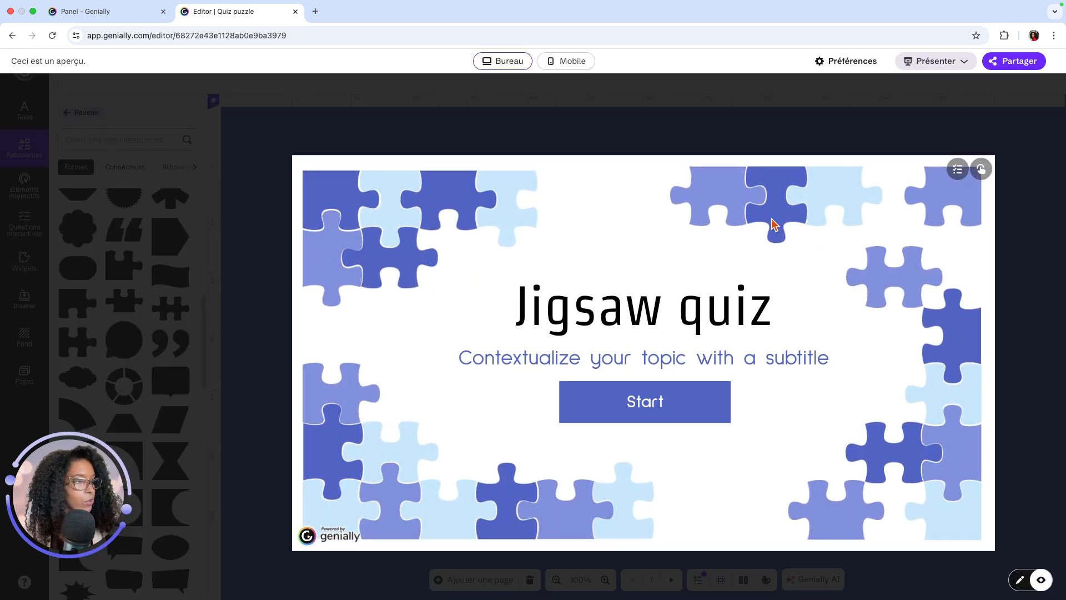
click(1031, 399)
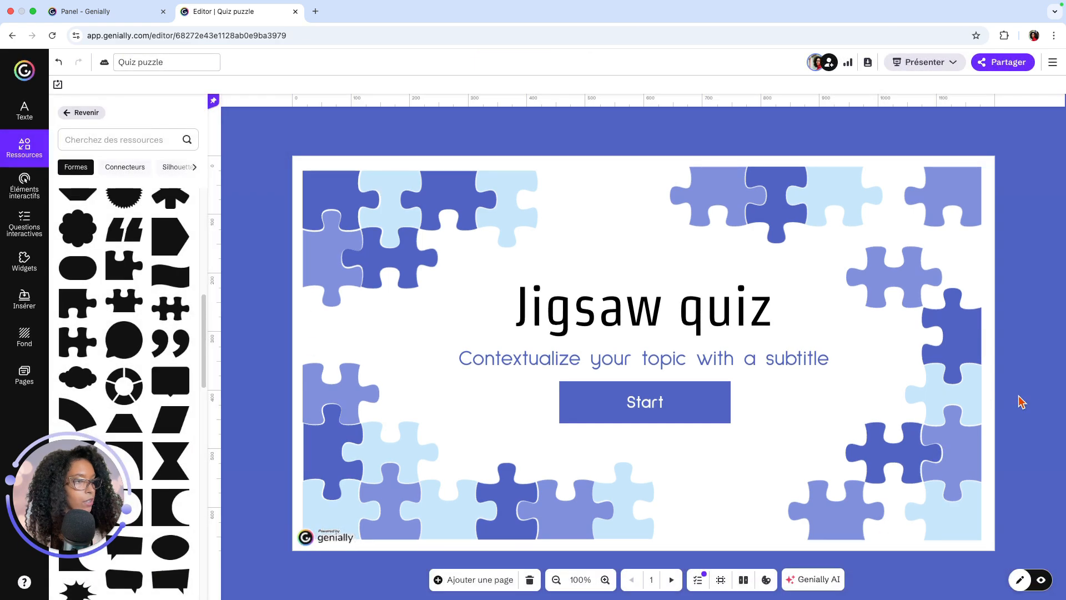
click(500, 189)
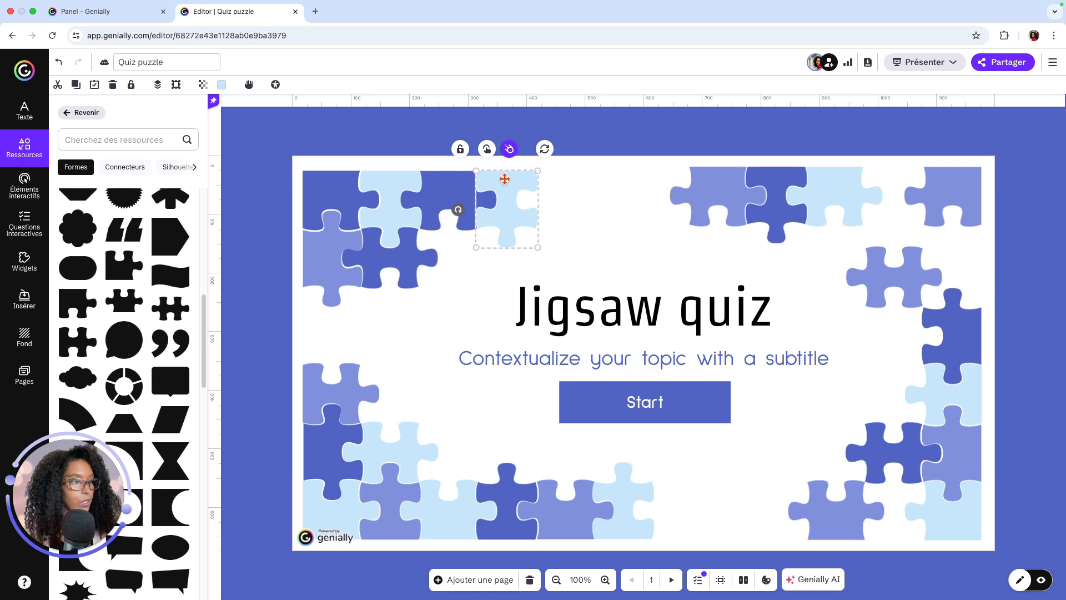
click(509, 150)
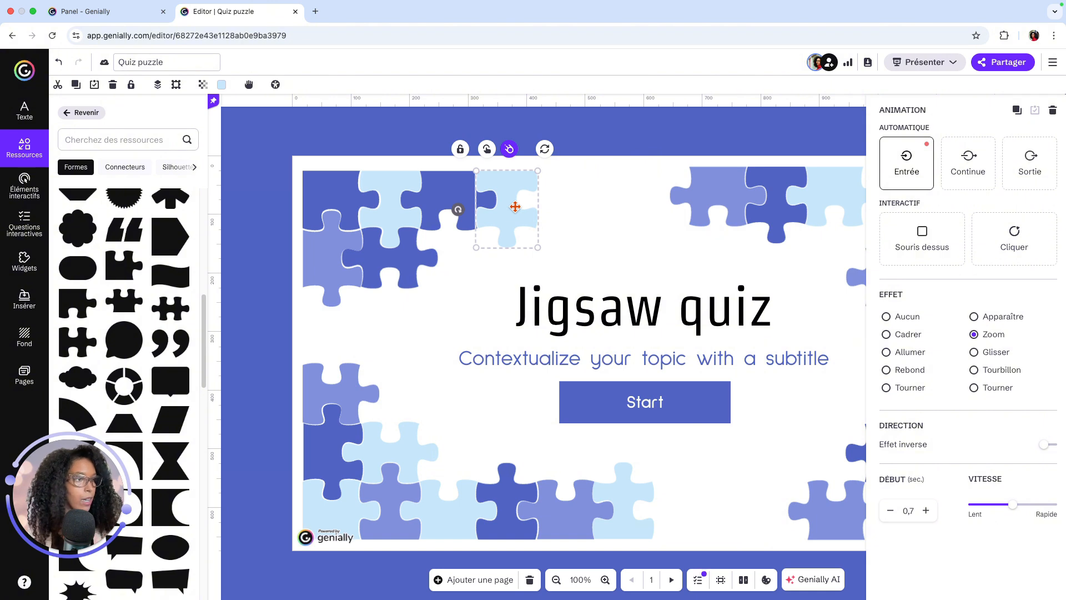
Compare the entrance effect and start time of other puzzle pieces in the cover's upper-left and lower-left clusters
click(439, 202)
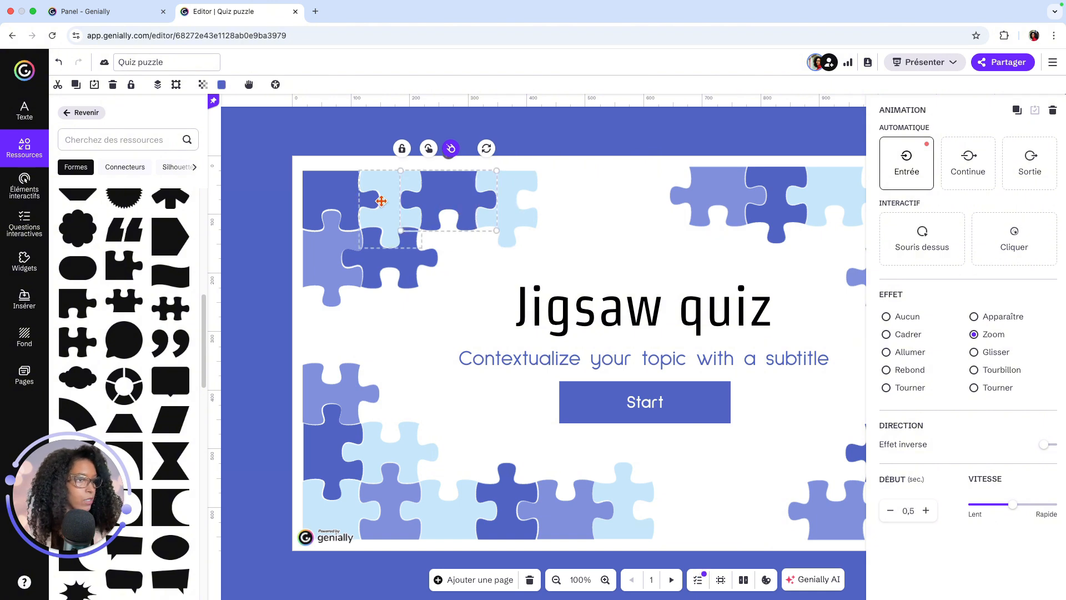
click(379, 201)
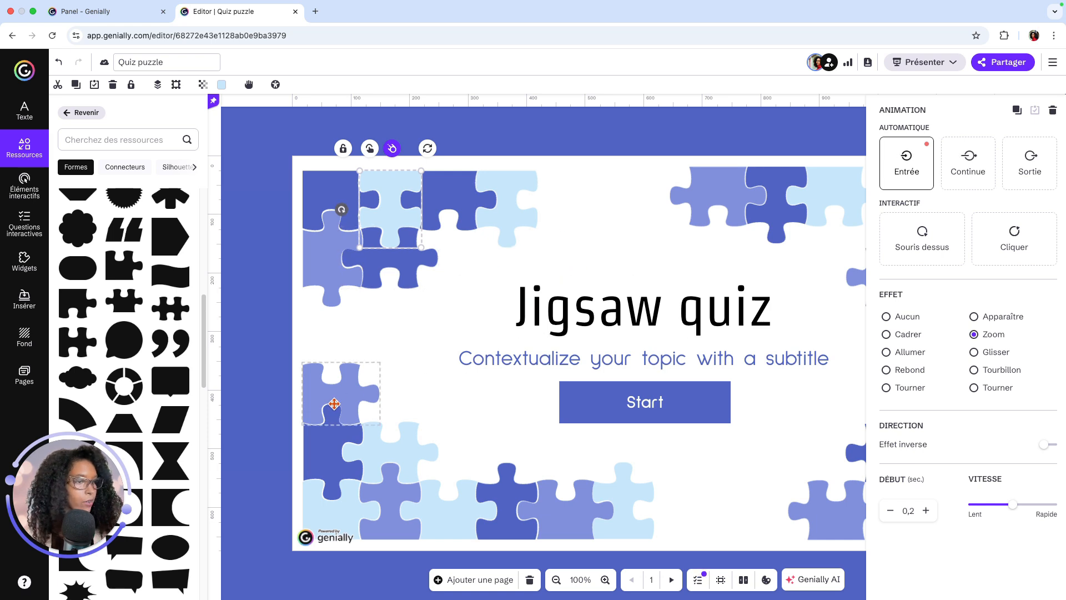
click(332, 463)
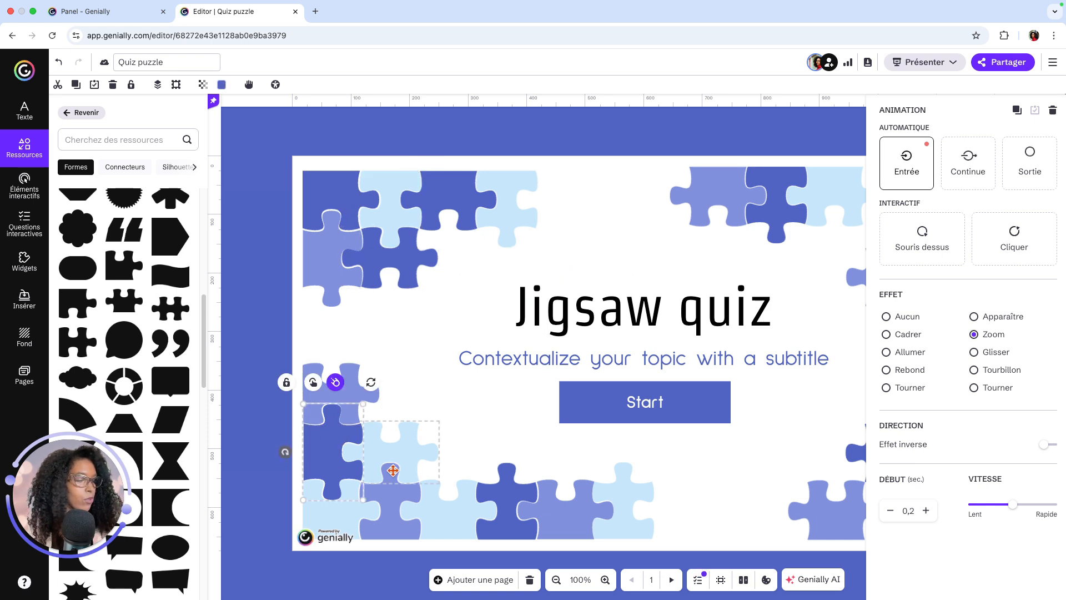
click(401, 531)
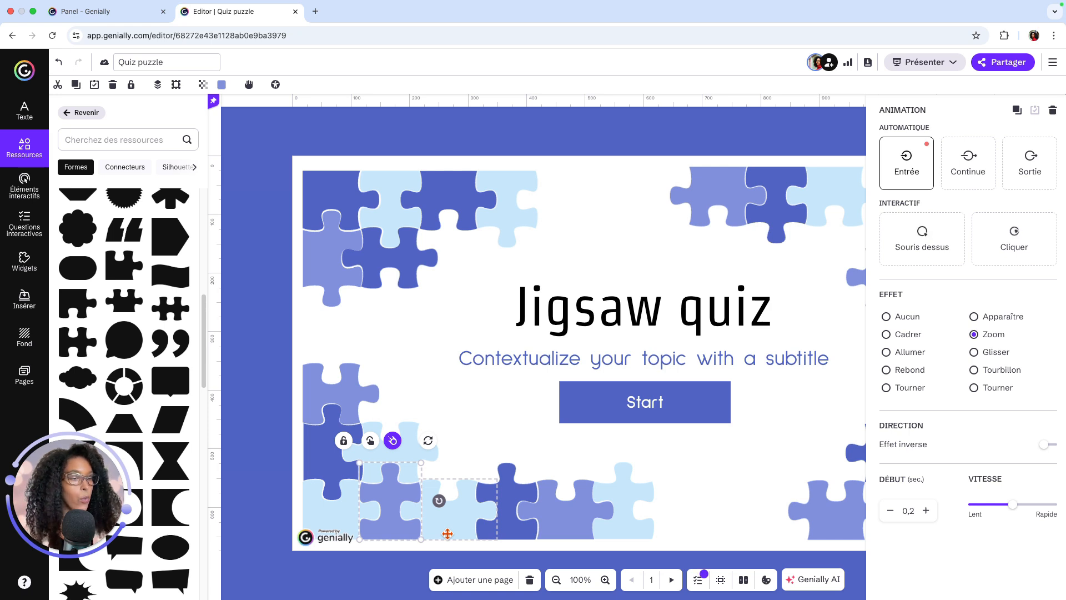
click(521, 531)
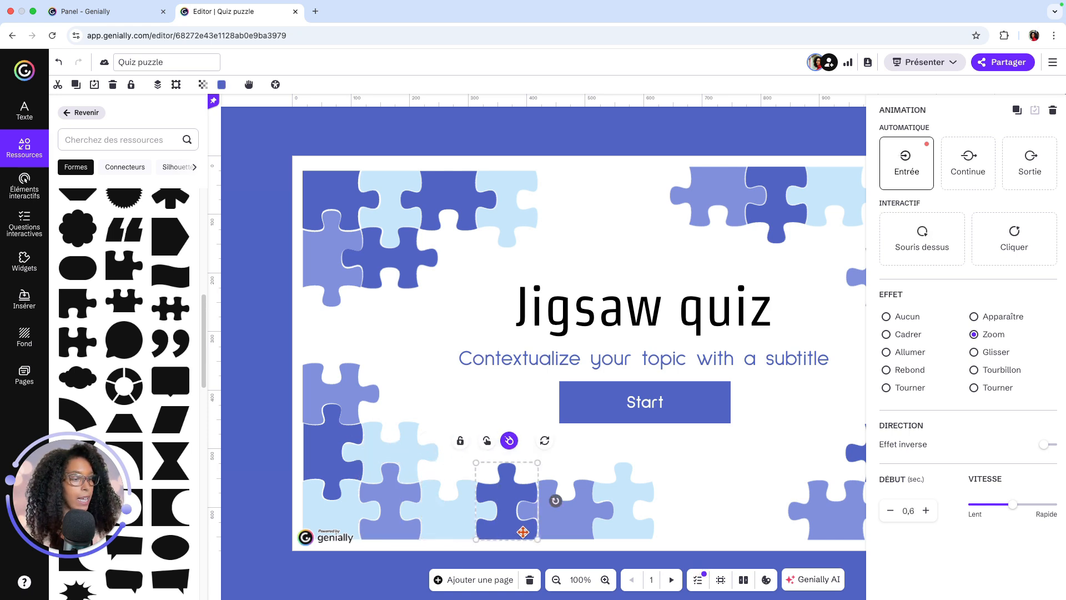
Check the entrance animation of the last two puzzle pieces in the cover's lower-left row
click(577, 531)
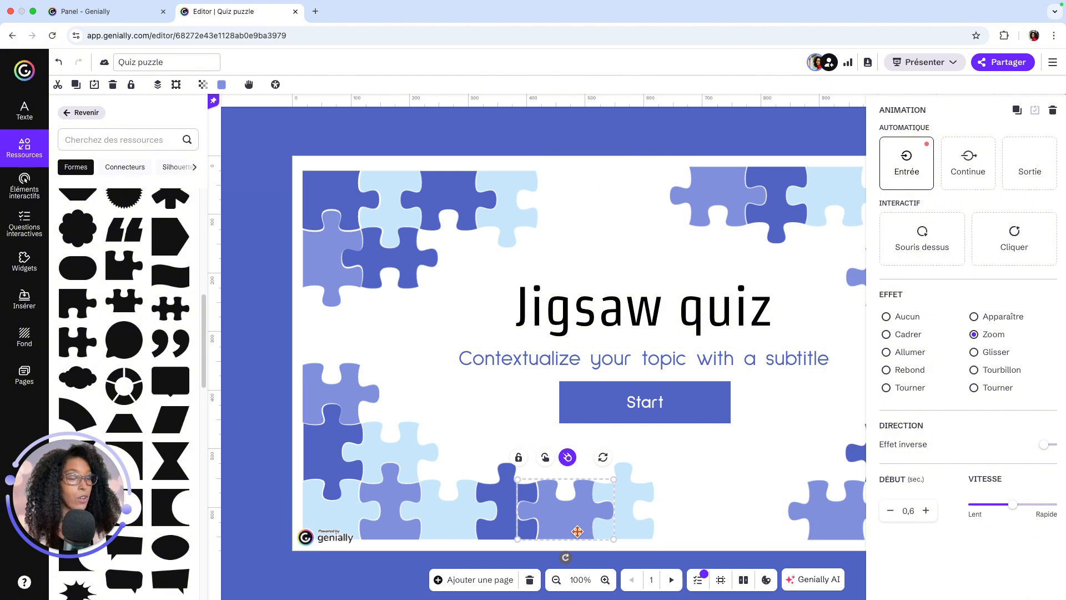
click(626, 529)
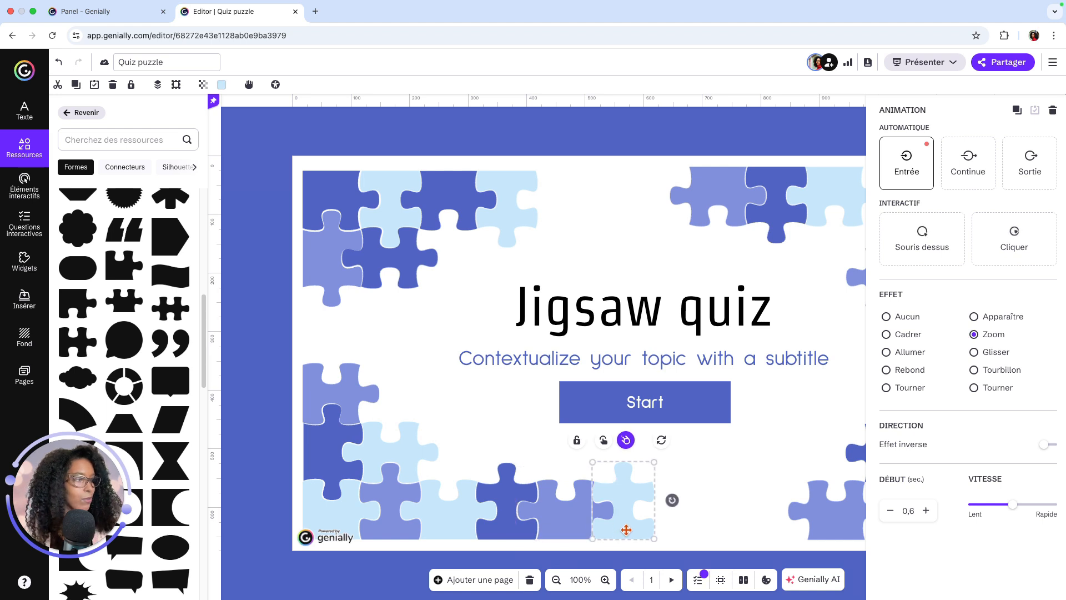
click(617, 209)
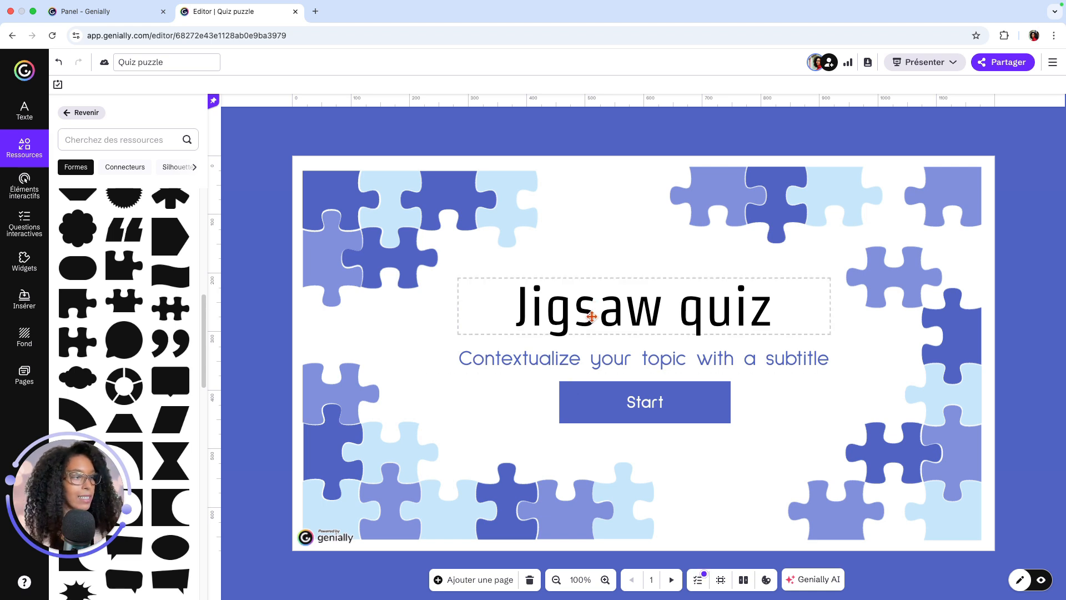
Examine the cover's title and subtitle text along with the available text styles
click(591, 316)
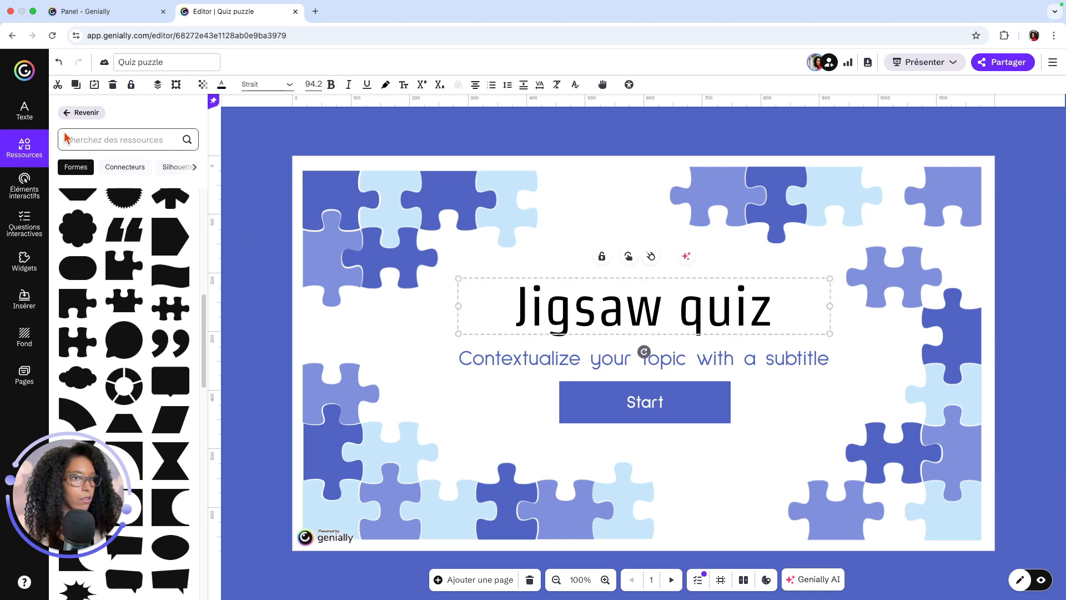
click(25, 114)
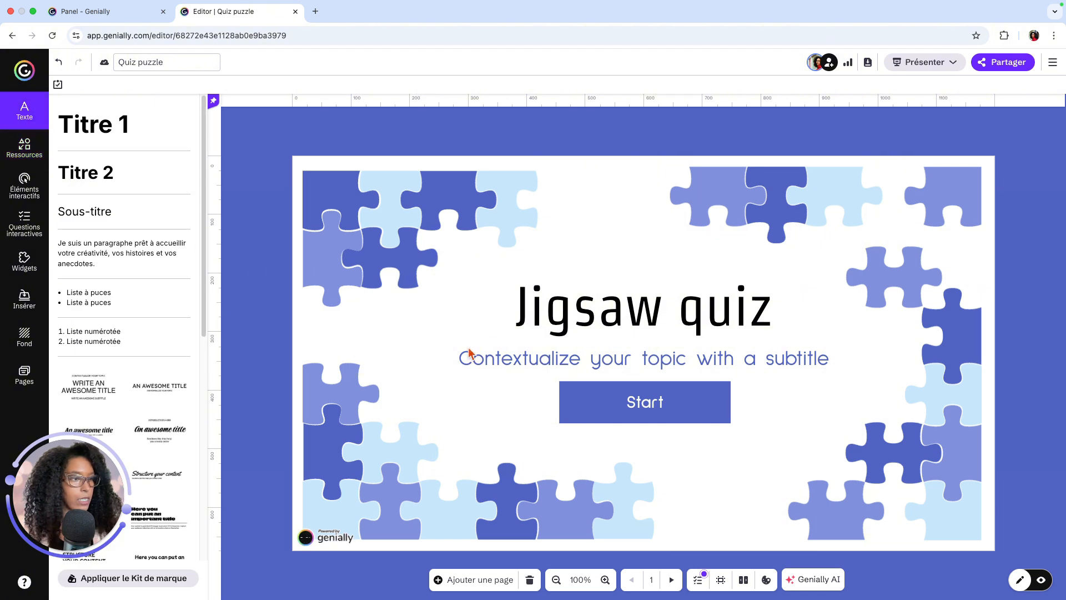
click(545, 362)
Inspect the Start button's page link and hover animation settings
click(573, 411)
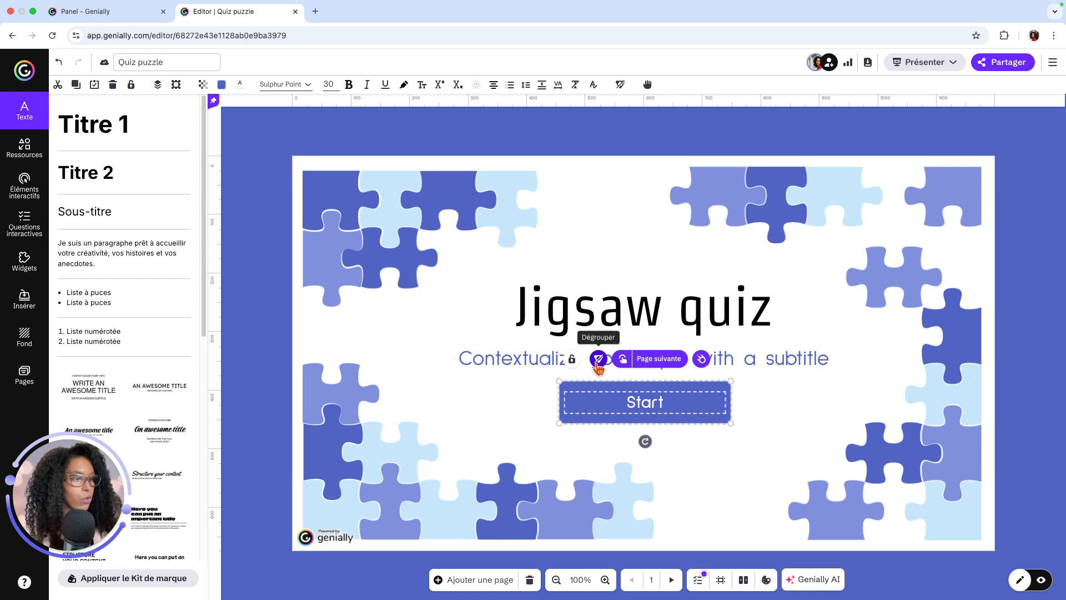
click(629, 365)
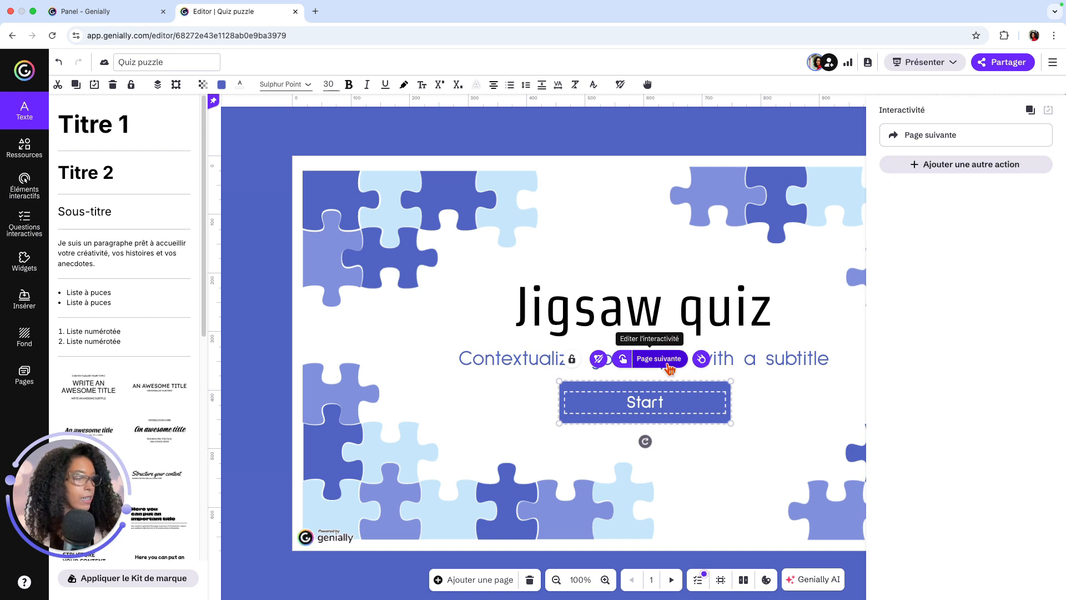
click(701, 359)
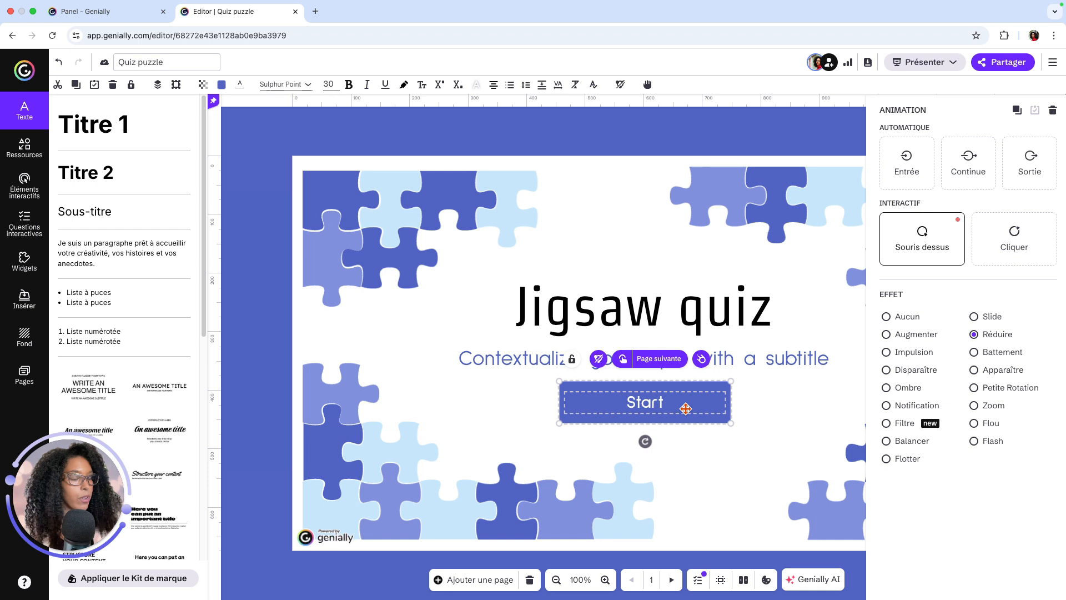
click(633, 244)
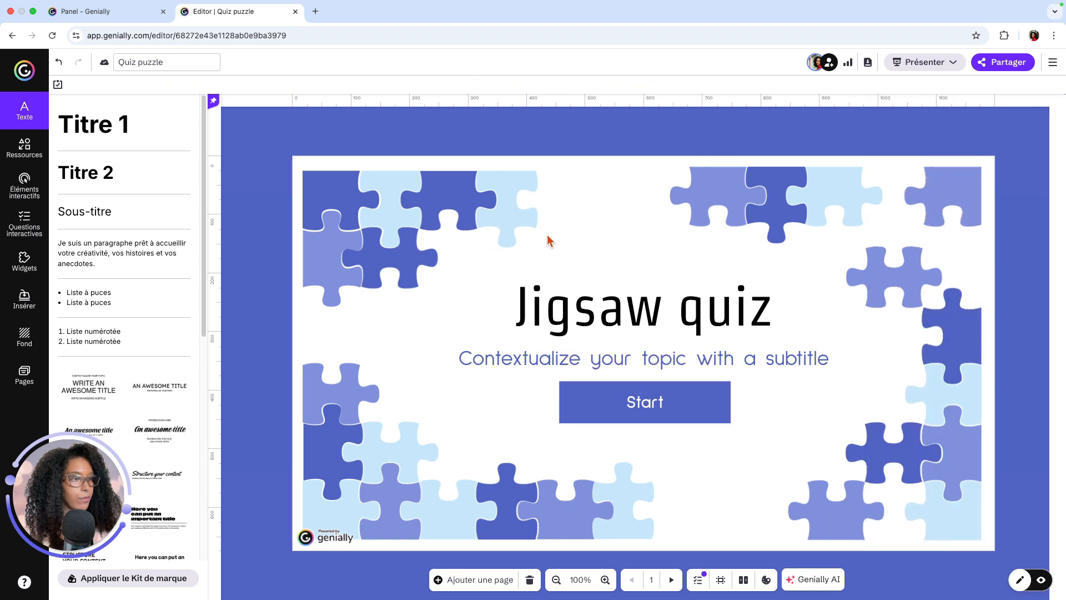
Replace the light blue piece ending the upper-left row with the starburst shape, and preview the starburst version of the cover
click(510, 219)
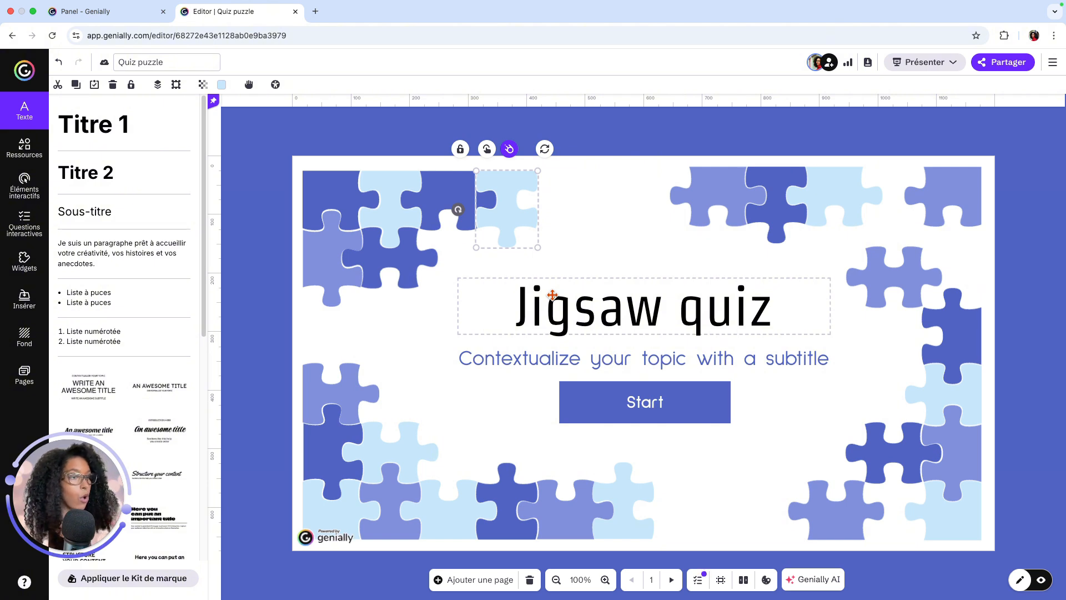
click(544, 149)
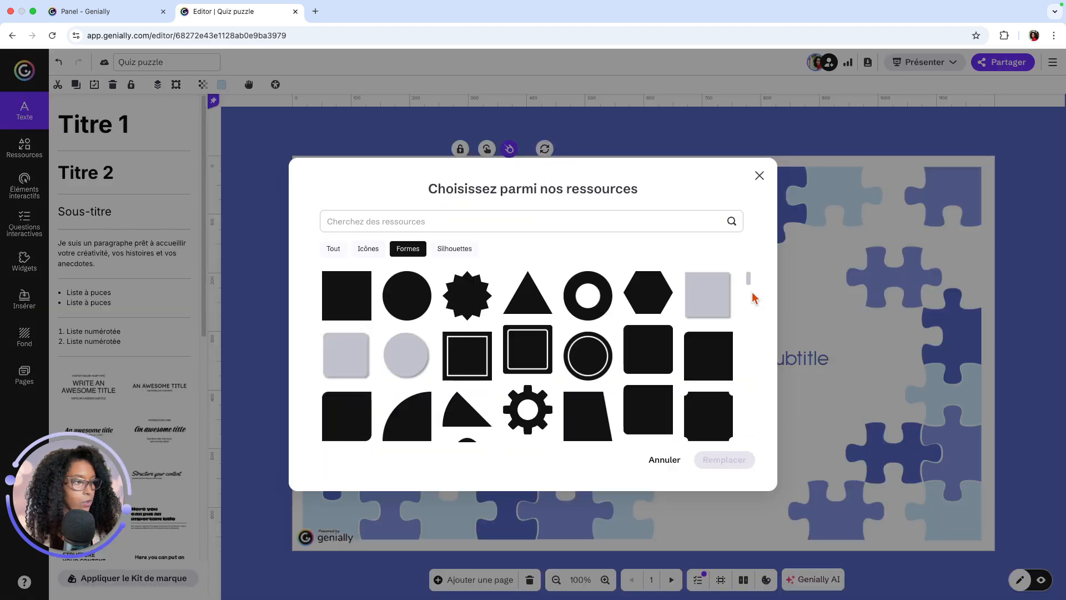
click(475, 308)
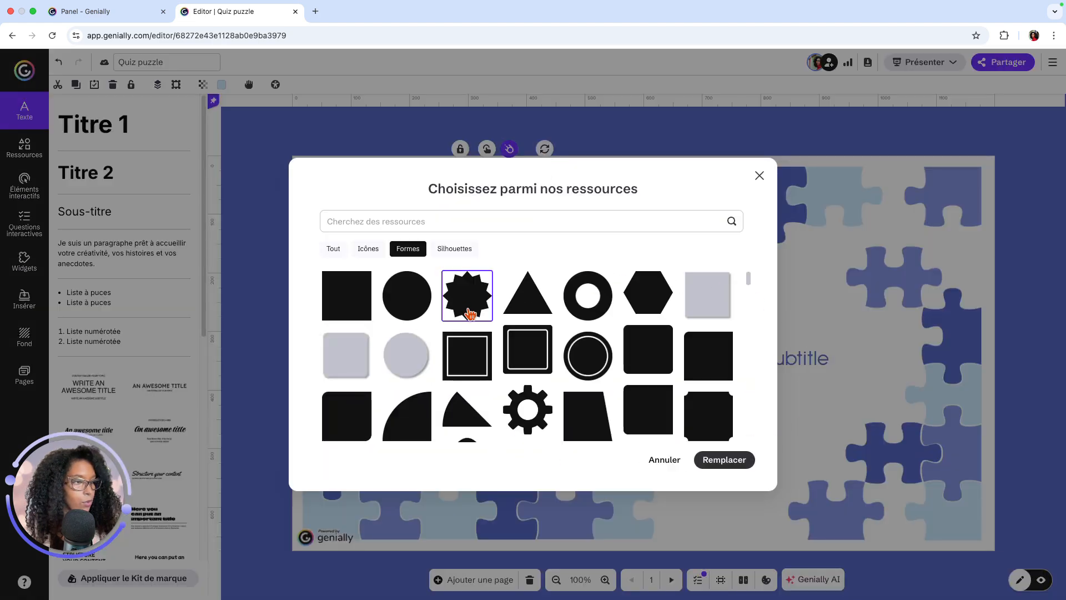
click(727, 461)
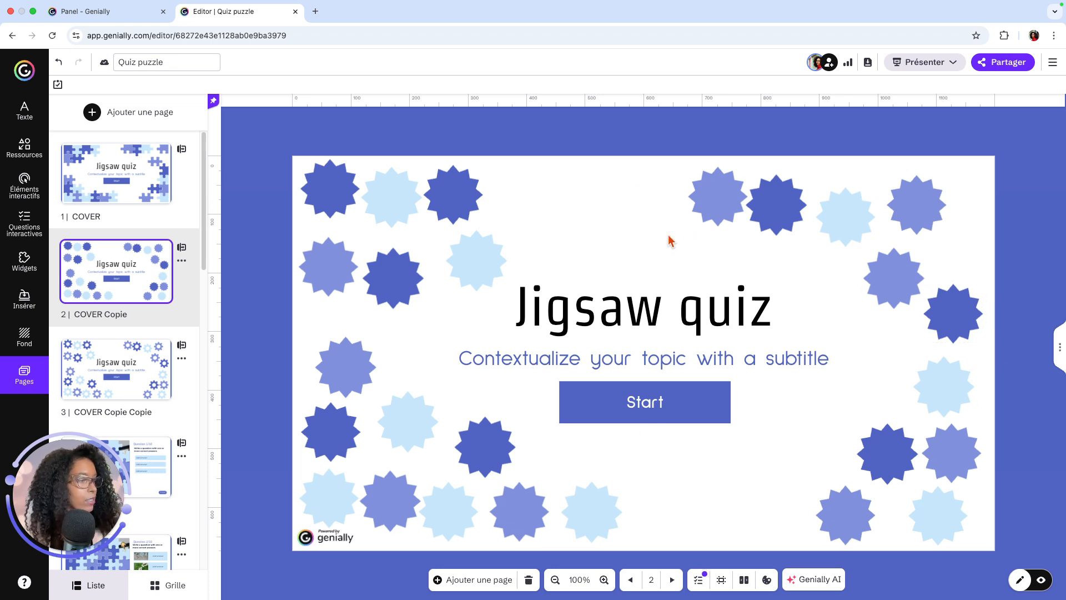
click(1044, 584)
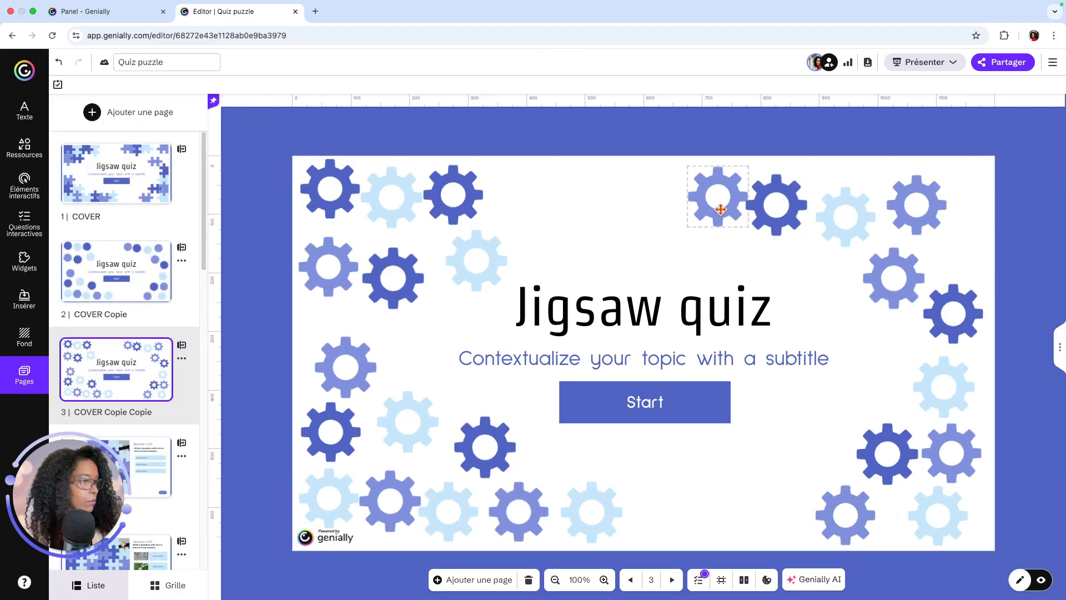
Reposition two gears in the upper-right cluster and two in the upper-left cluster of the gear cover, so the upper-left ones interlock
drag(725, 211, 717, 211)
drag(781, 221, 780, 224)
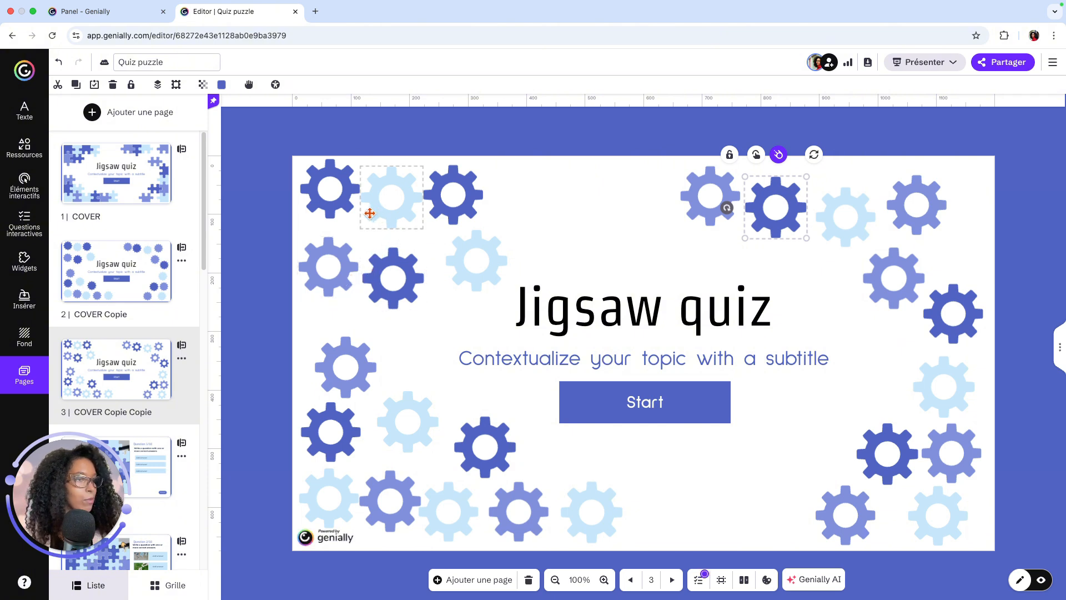
drag(374, 214, 362, 214)
drag(465, 217, 444, 234)
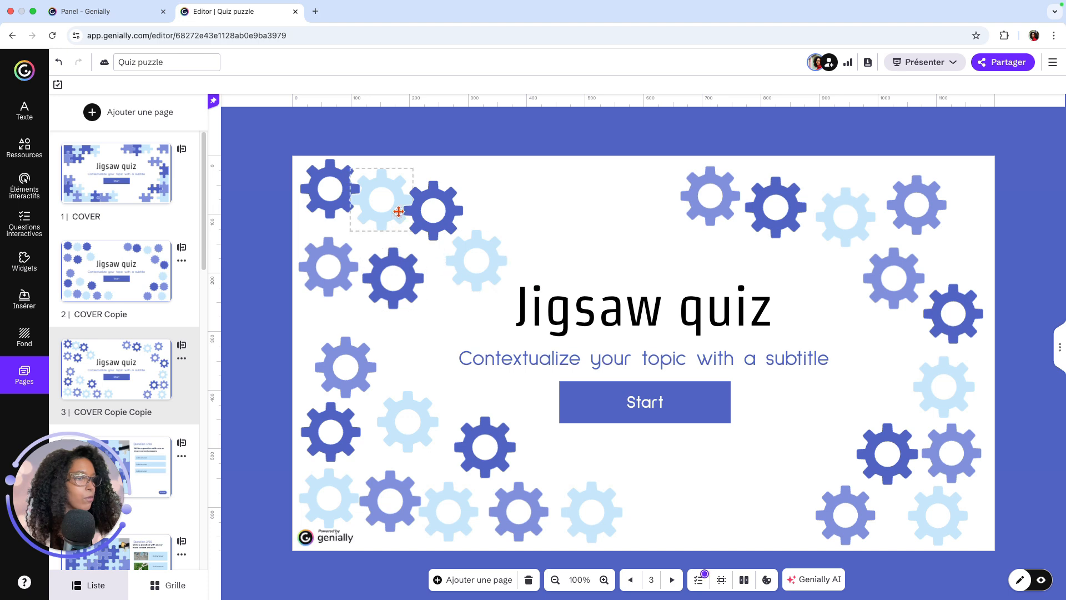
Preview the gear cover, follow its Start button to the first question, and return to editing
click(1040, 580)
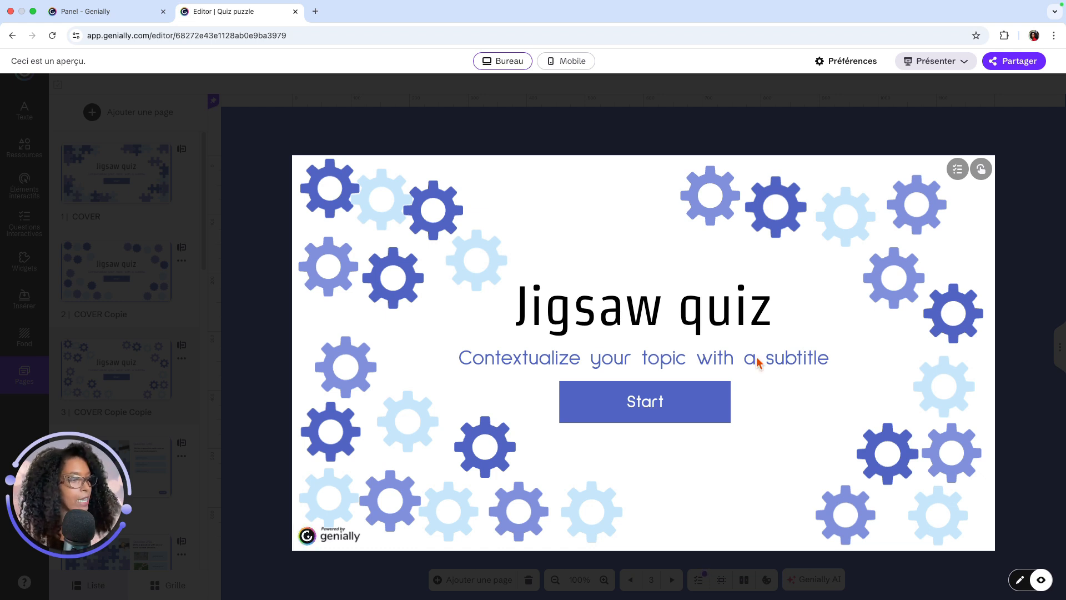
click(684, 411)
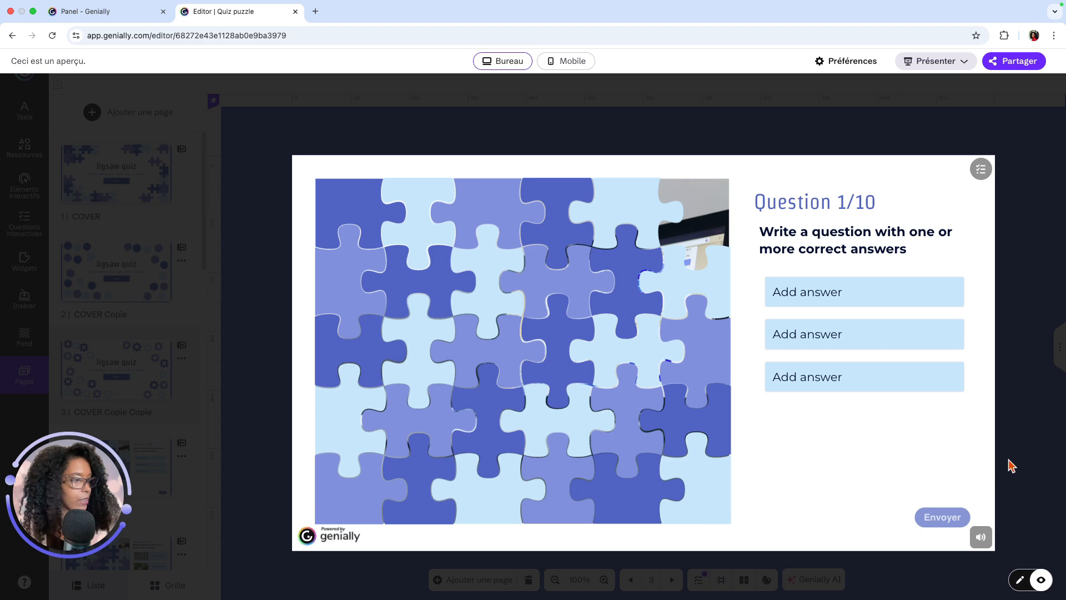
click(1019, 591)
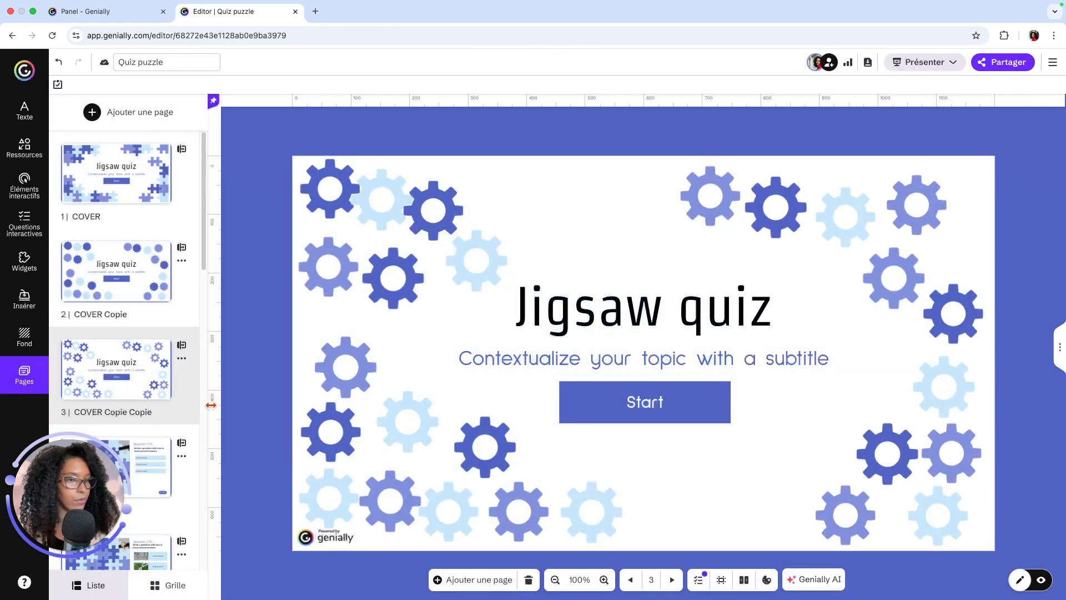
Open the QUIZ 01 page and try the lock on the image behind the puzzle pieces
scroll(142, 337, down, 5)
click(116, 200)
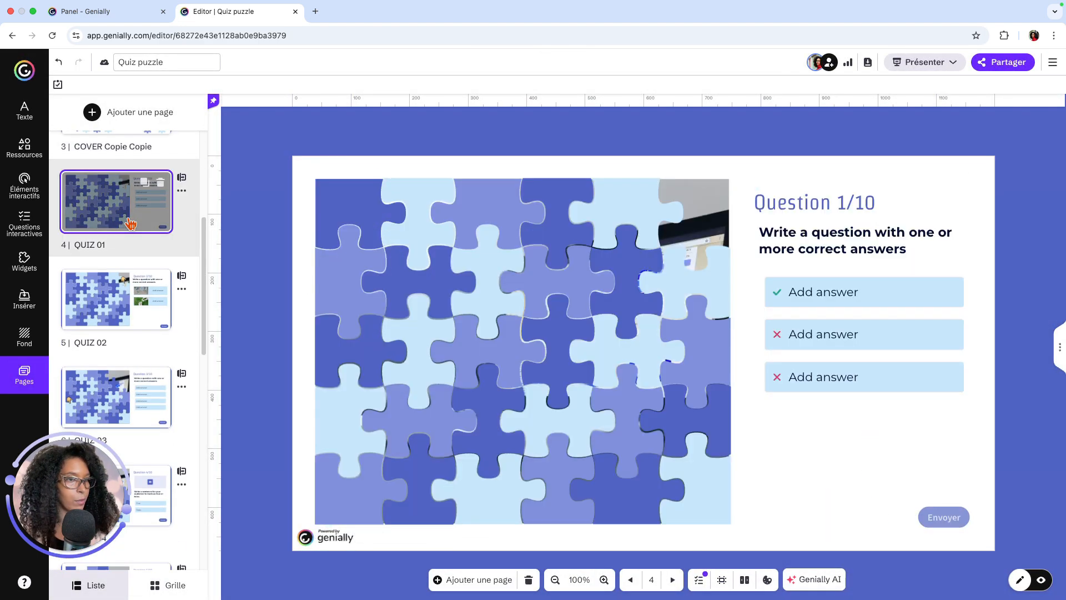
click(692, 190)
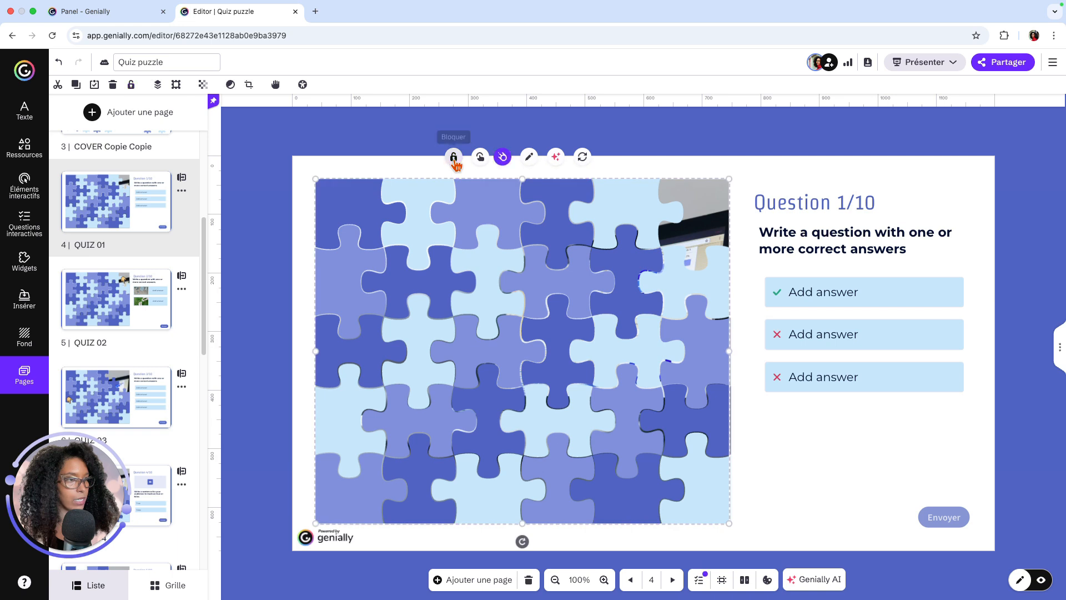
click(454, 158)
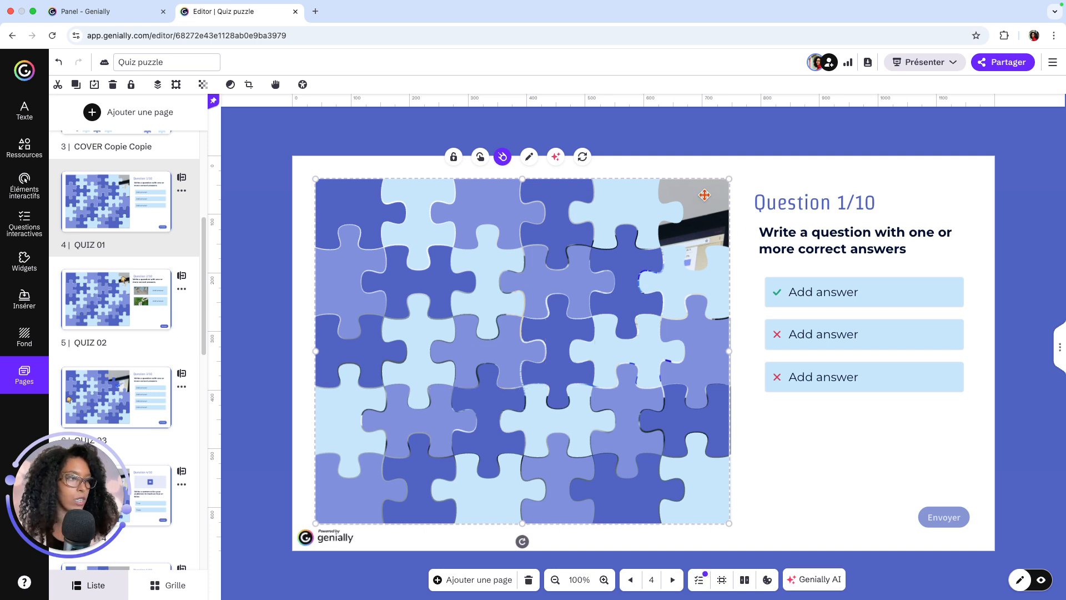
Try shifting top-row puzzle pieces and the unlocked image behind them on the QUIZ 01 page
click(415, 215)
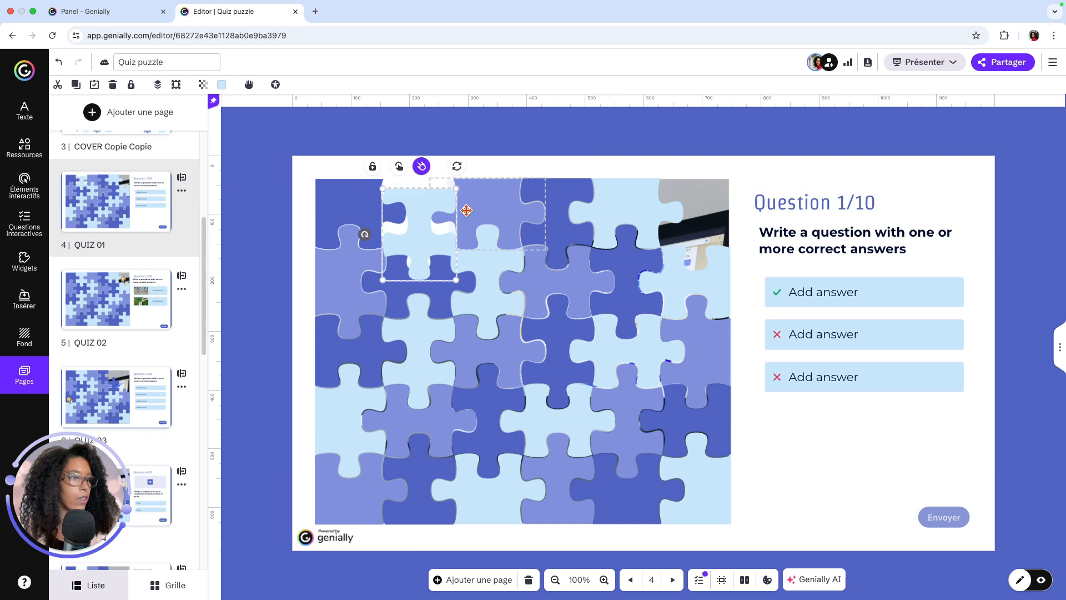
drag(471, 210, 478, 217)
drag(574, 204, 571, 210)
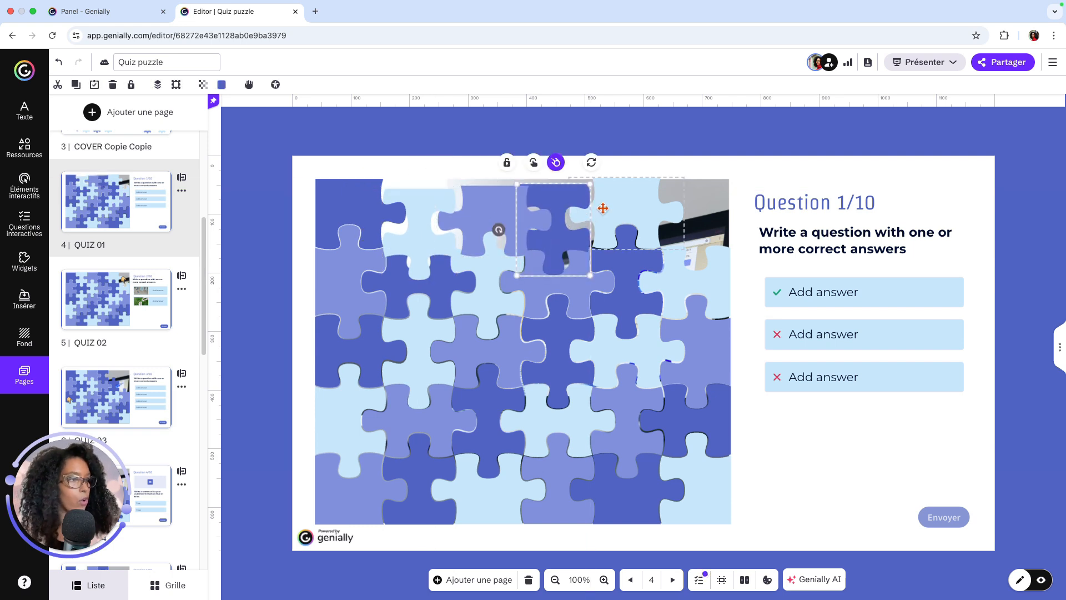
click(716, 204)
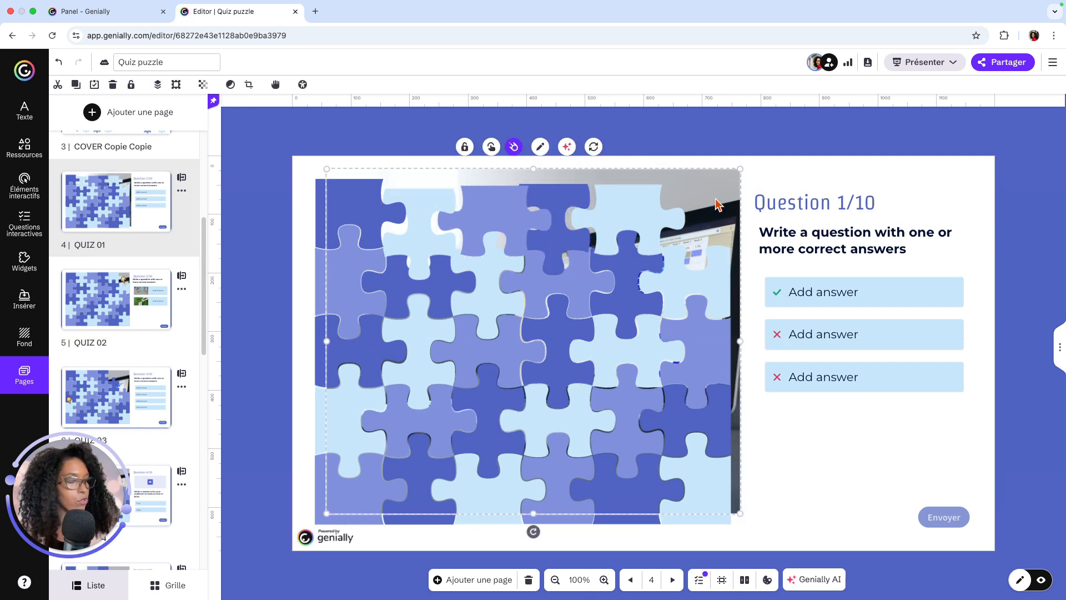
drag(715, 198, 712, 196)
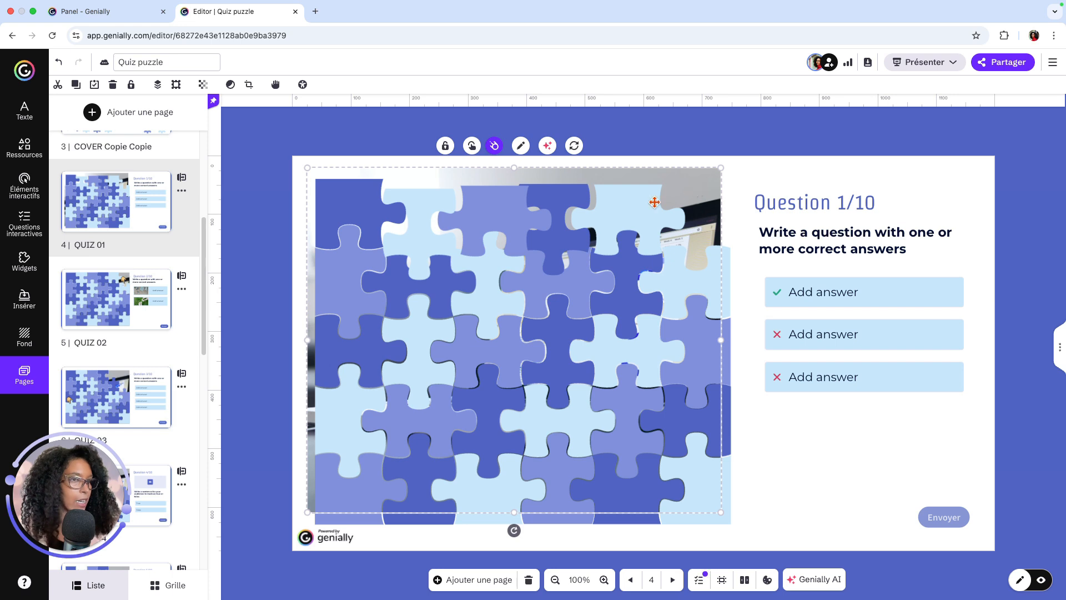
Undo the moves of the background image and the top-row puzzle pieces
click(58, 62)
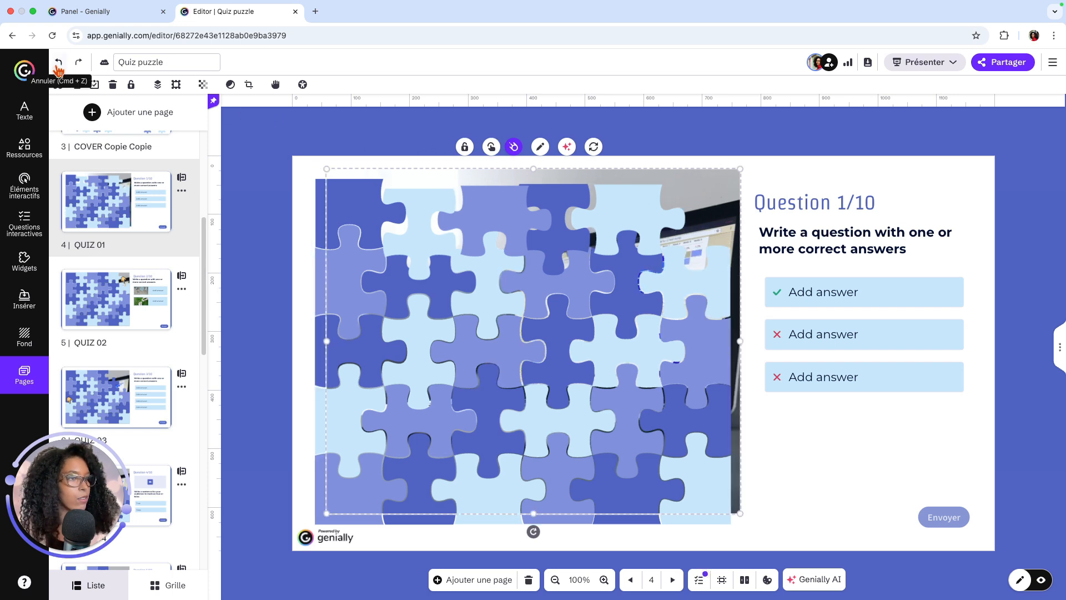
click(59, 64)
click(58, 63)
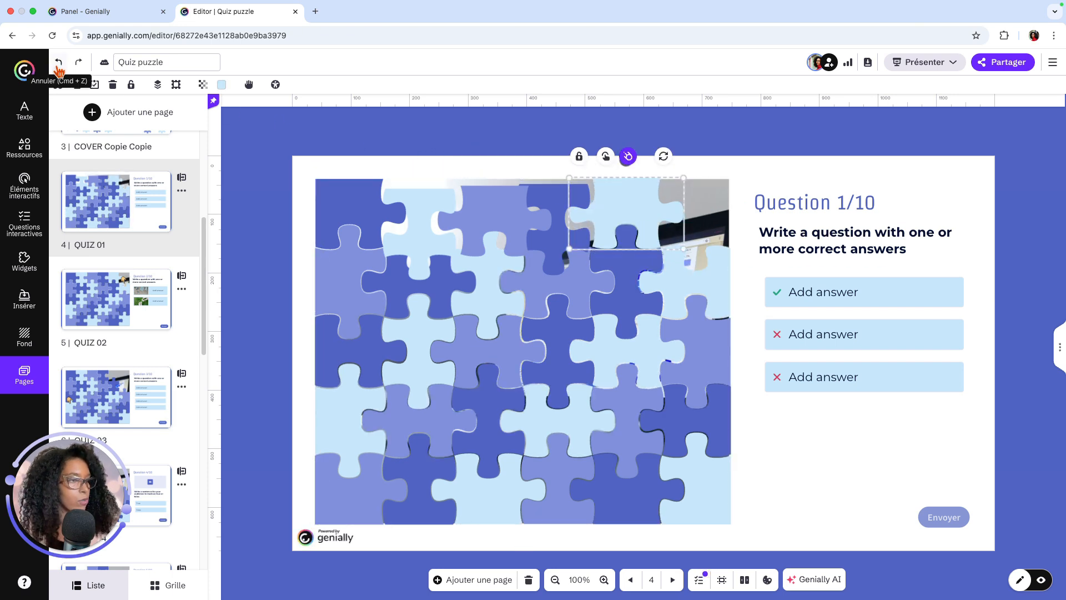
click(59, 63)
click(58, 64)
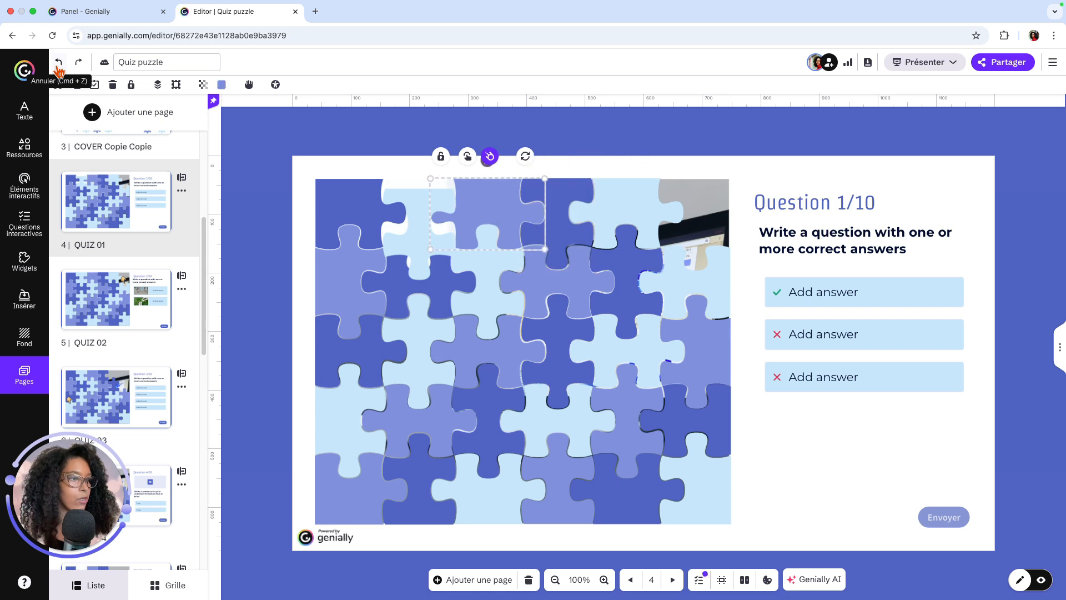
click(59, 64)
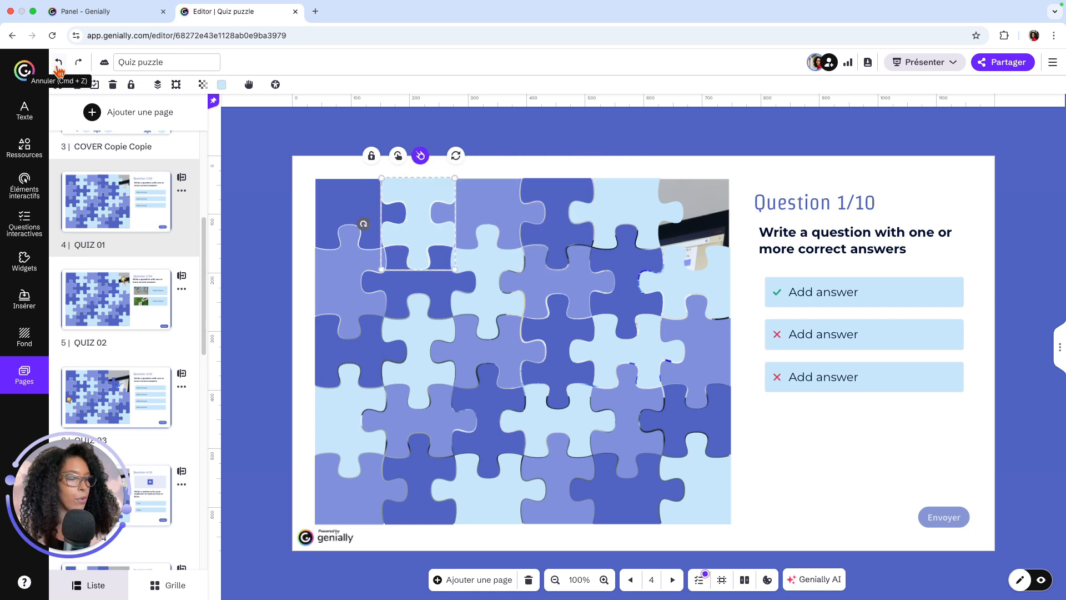
Lock the image behind the puzzle pieces on the QUIZ 01 page
click(705, 196)
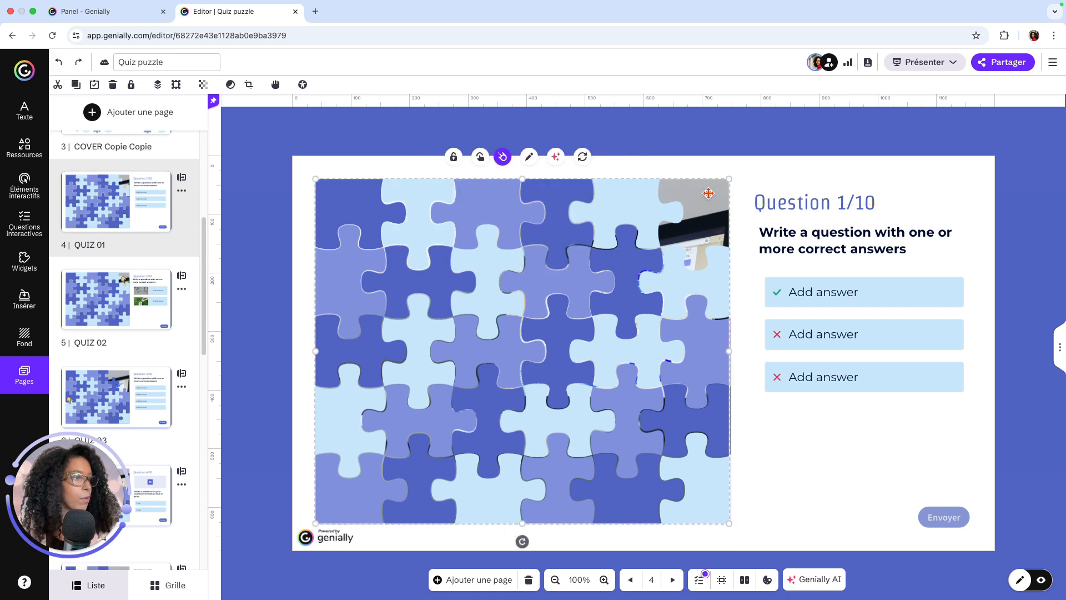
click(457, 158)
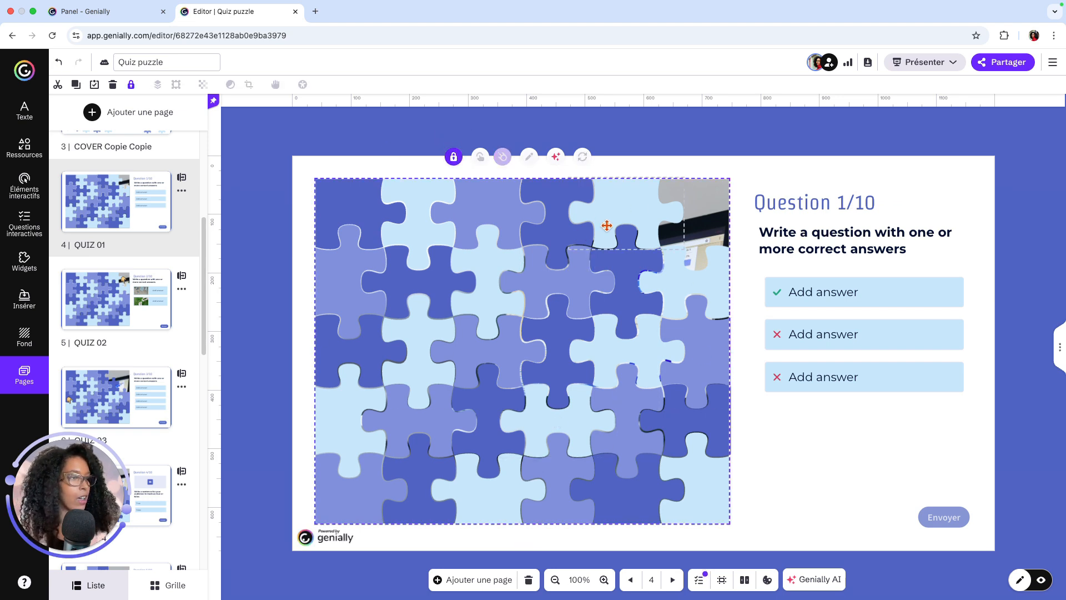
Test moving several upper puzzle pieces over the locked image, undo those moves, and reselect the image
drag(607, 226, 609, 234)
drag(539, 216, 546, 215)
drag(407, 211, 328, 216)
drag(505, 211, 577, 284)
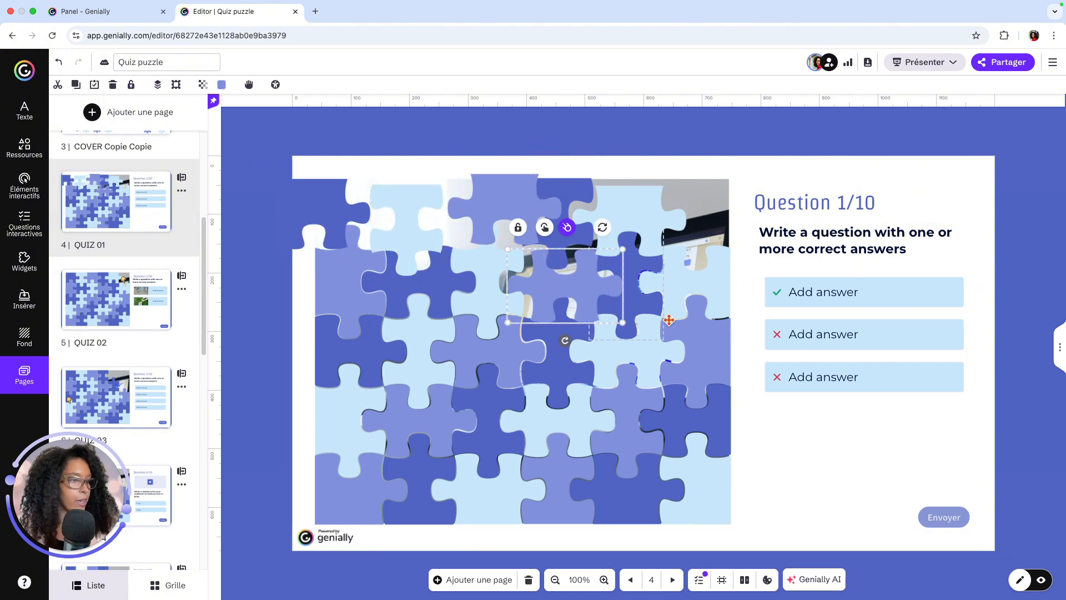
click(59, 62)
click(59, 62)
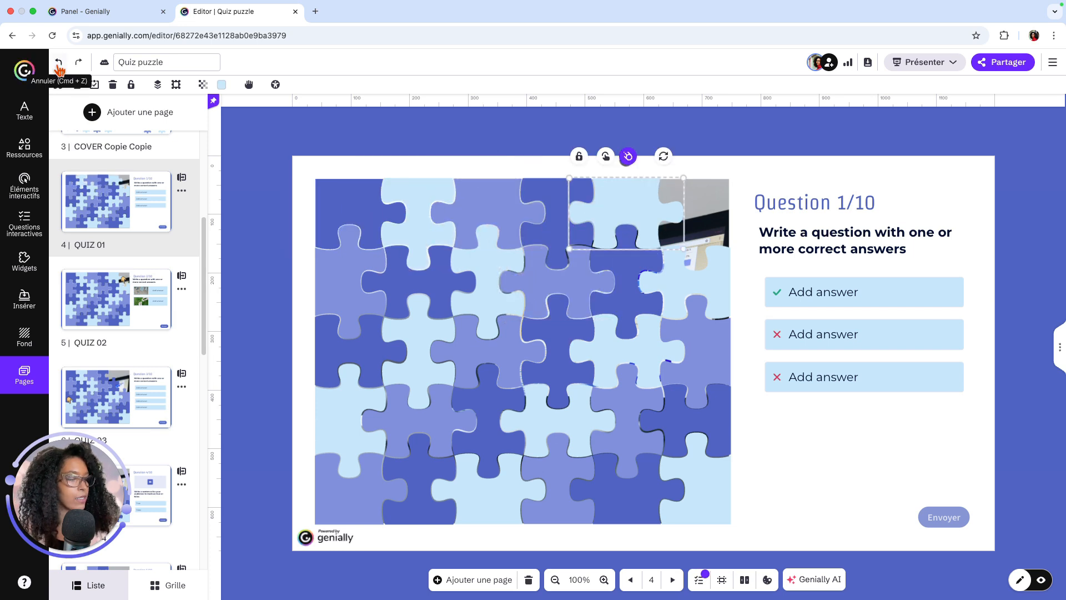
click(725, 204)
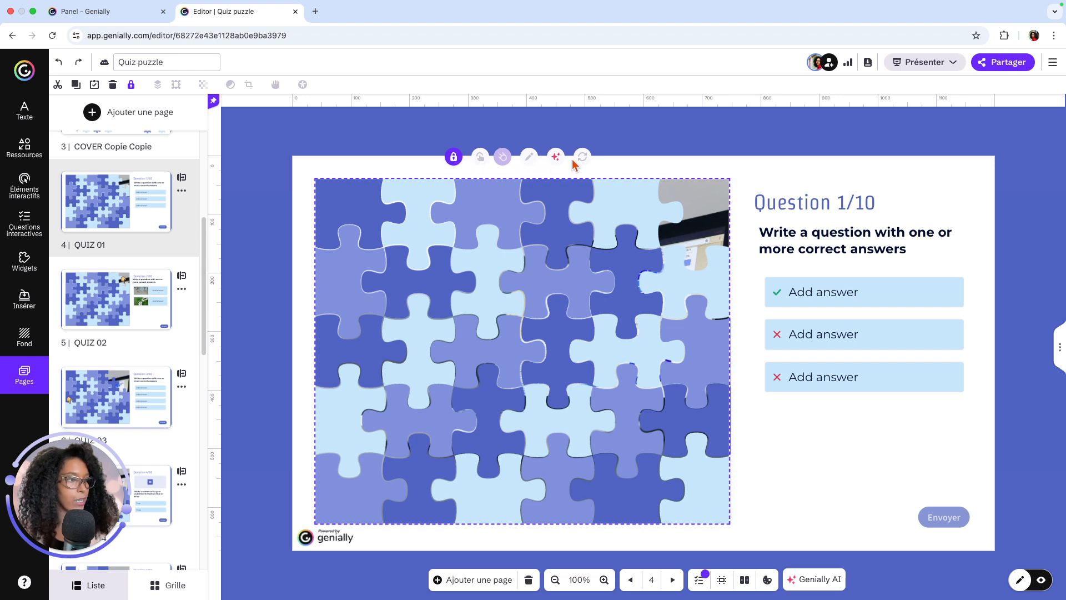
Unlock the image behind the puzzle pieces on the QUIZ 01 page and open its animation settings
click(453, 158)
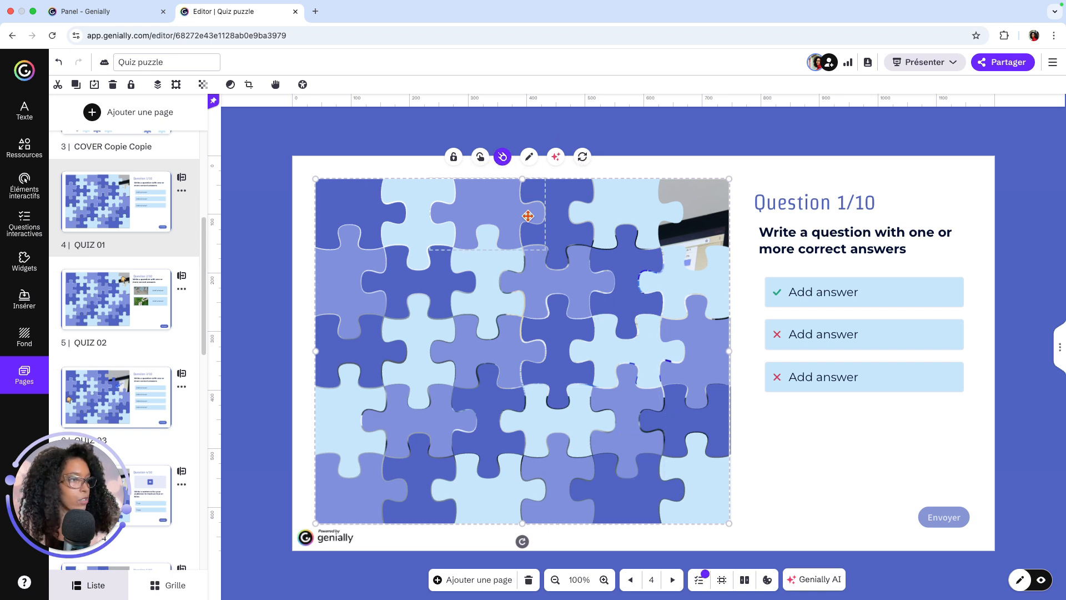
click(503, 158)
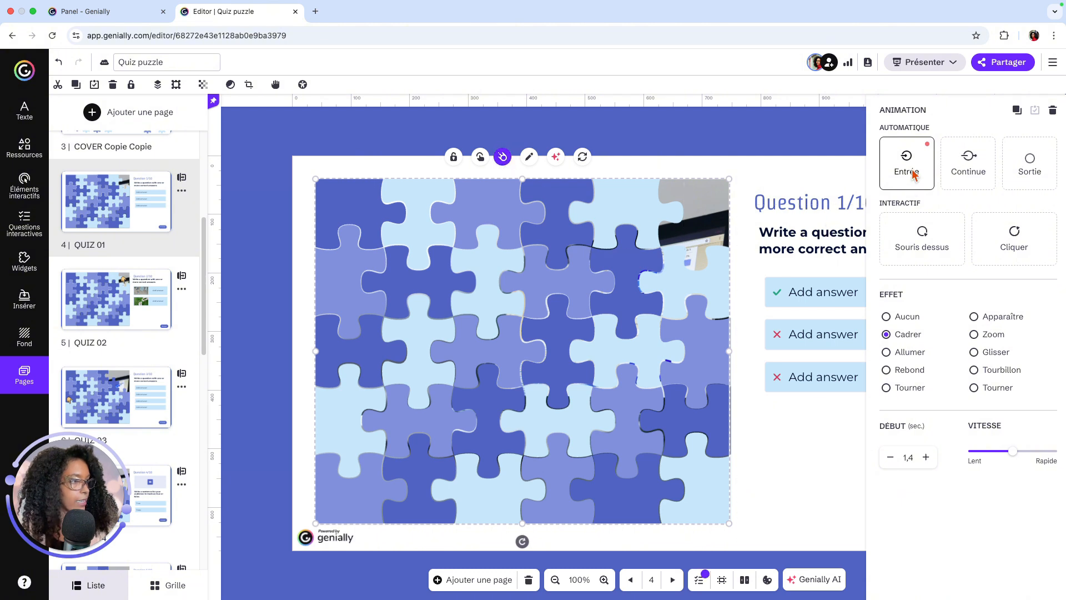
Try replacing the background image with a library photo of a smiling team around a laptop, and undo the replacement
click(582, 157)
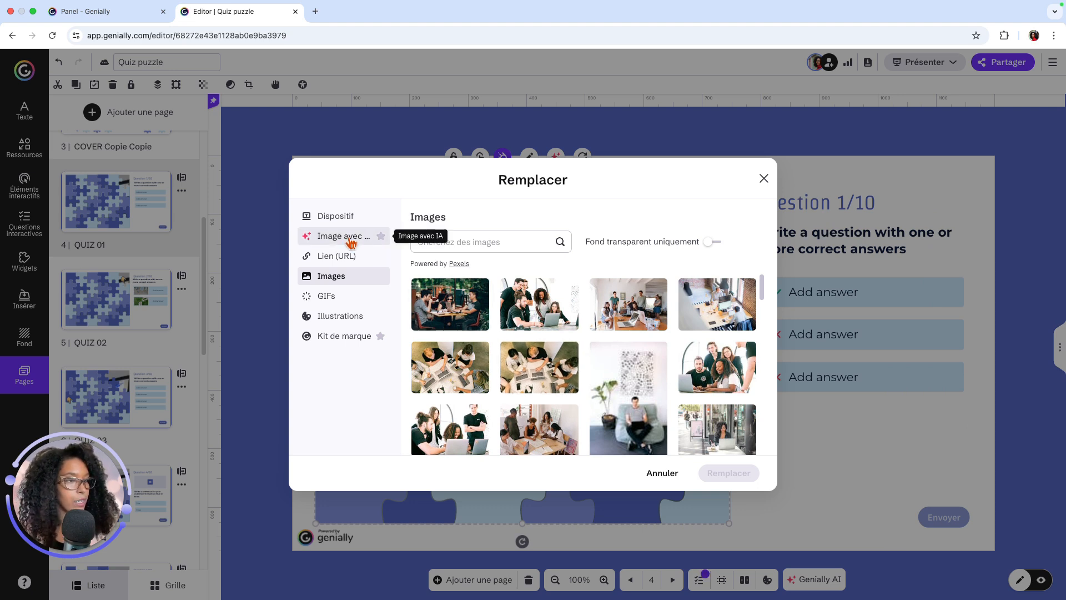
click(351, 238)
click(581, 248)
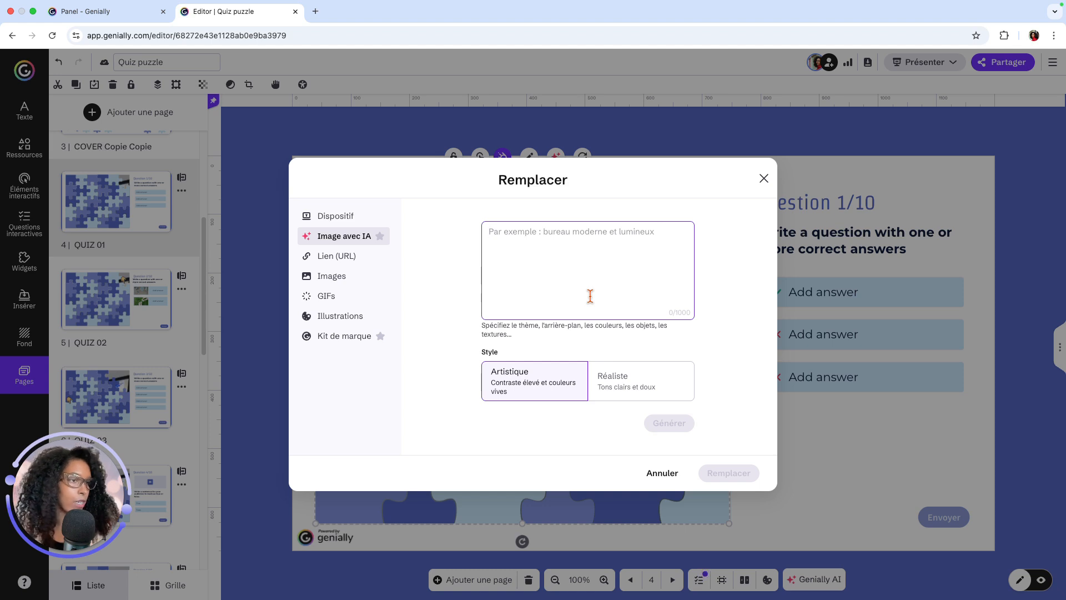
click(333, 276)
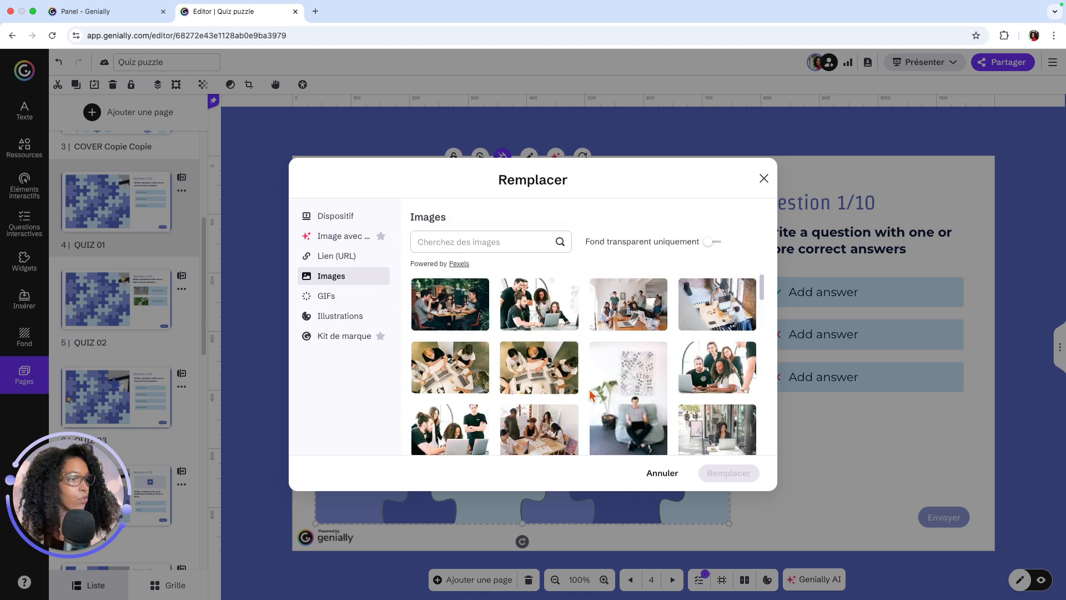
click(716, 367)
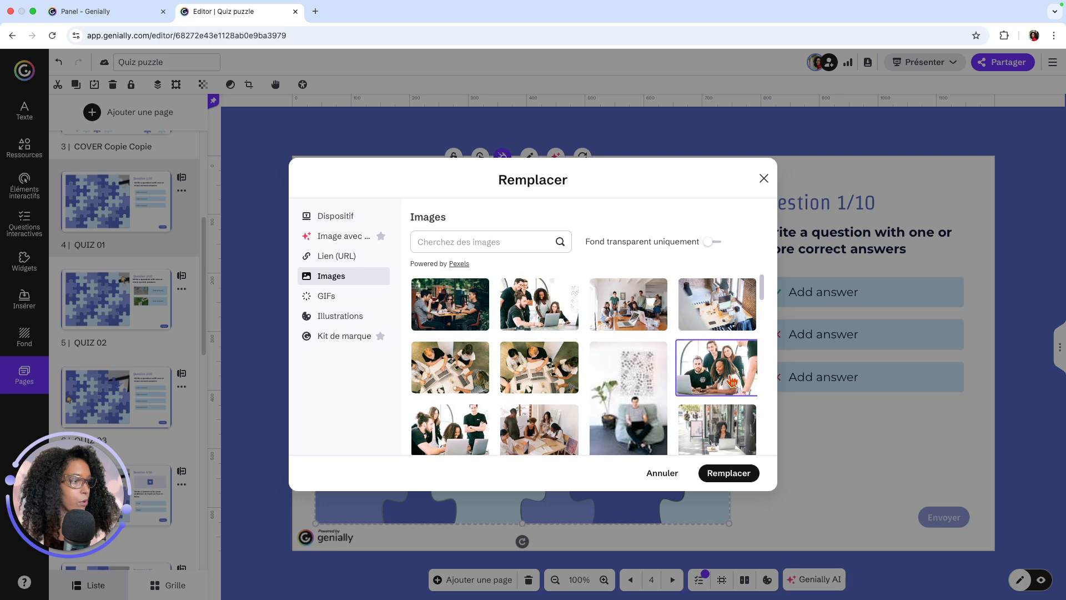
click(730, 475)
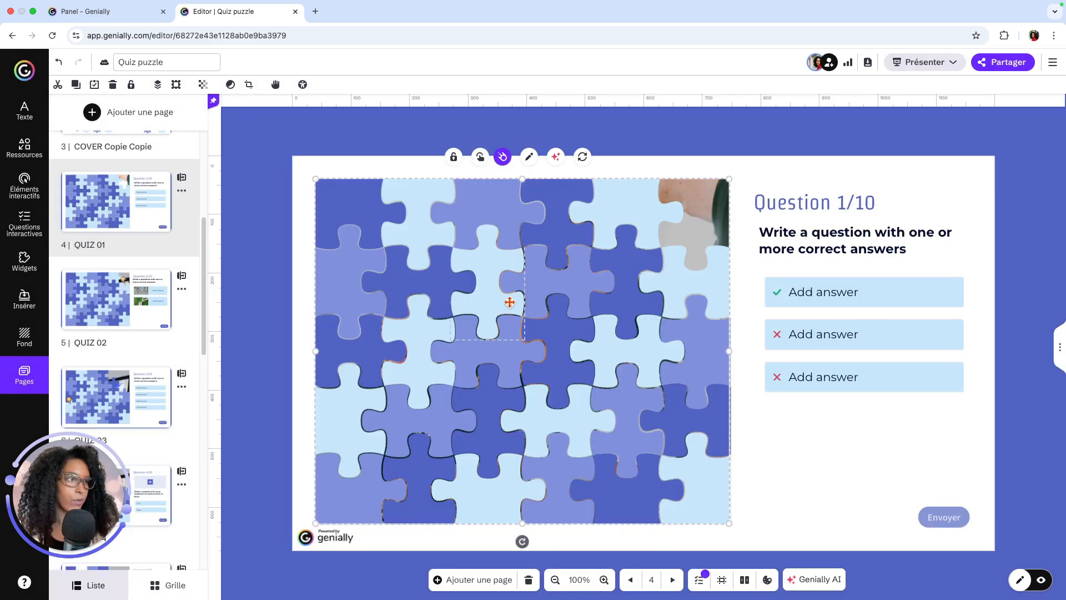
click(58, 61)
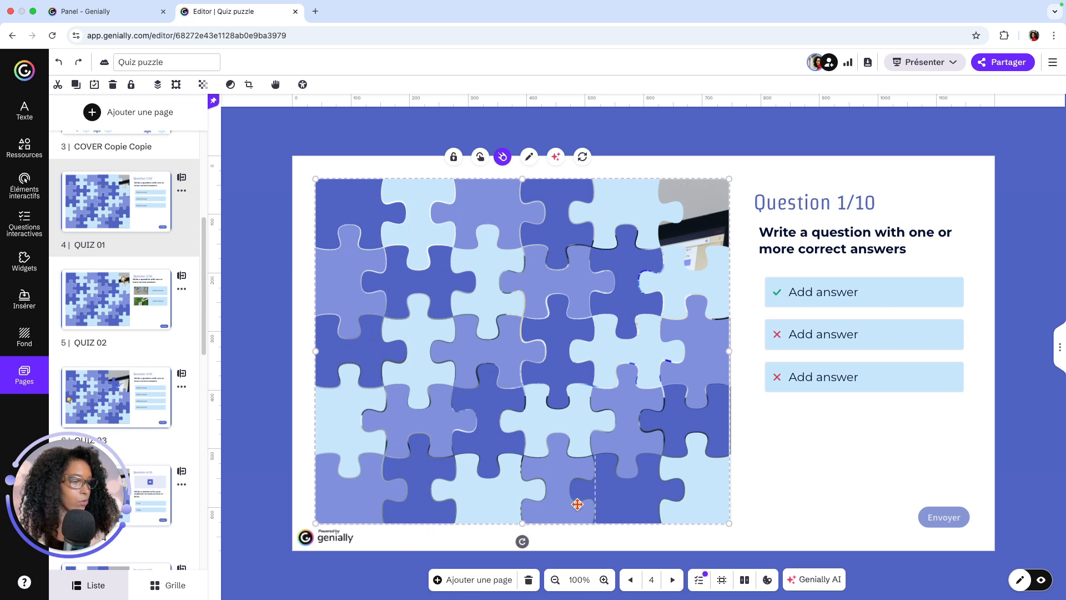
Select the top-row puzzle pieces one after another to inspect them as separate objects over the image
click(376, 215)
click(429, 236)
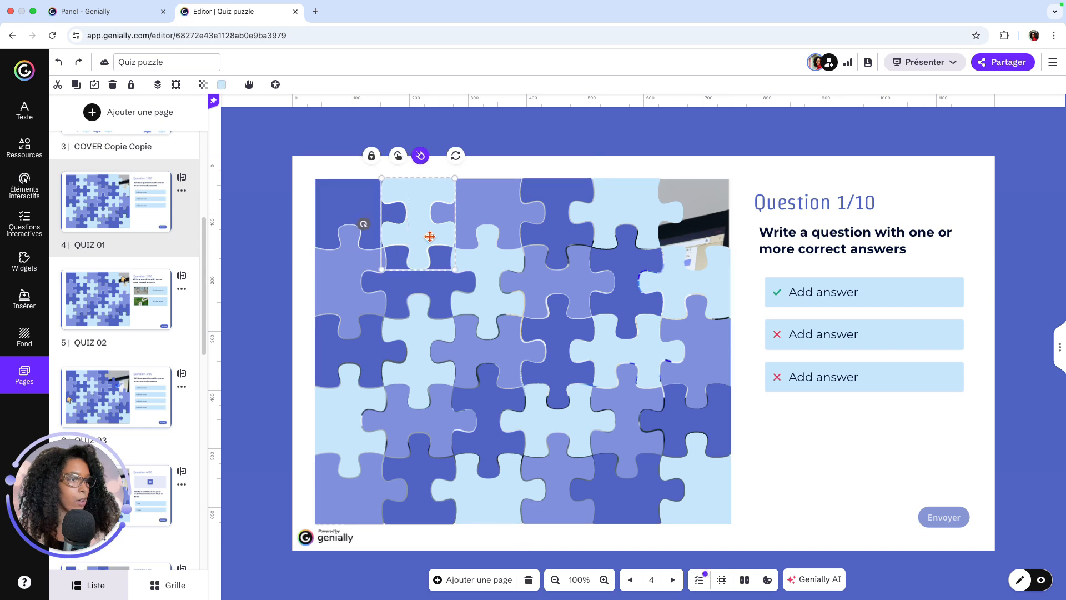
click(486, 228)
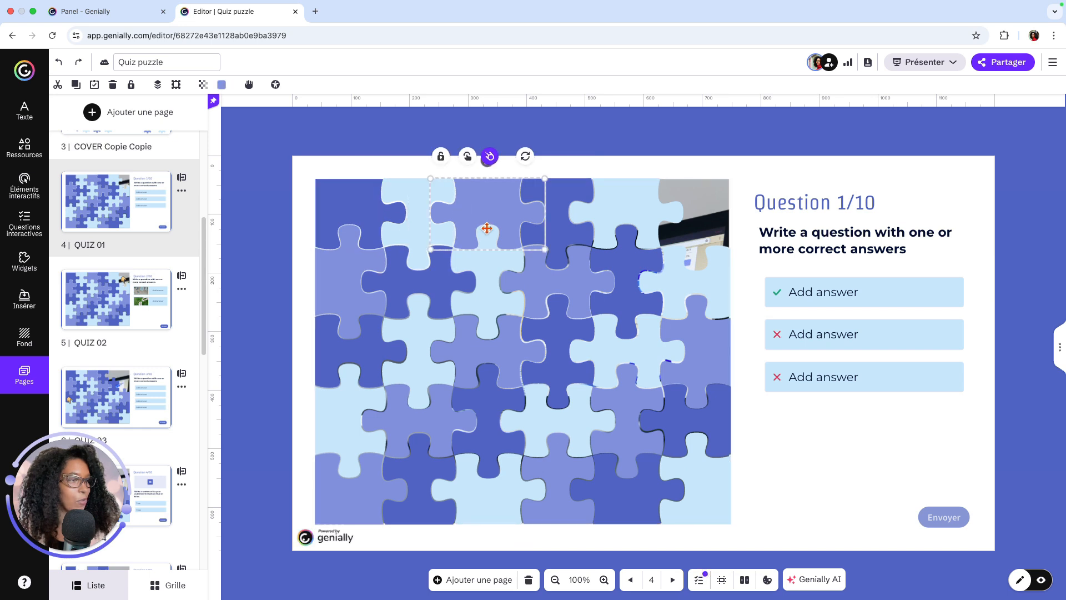
click(561, 239)
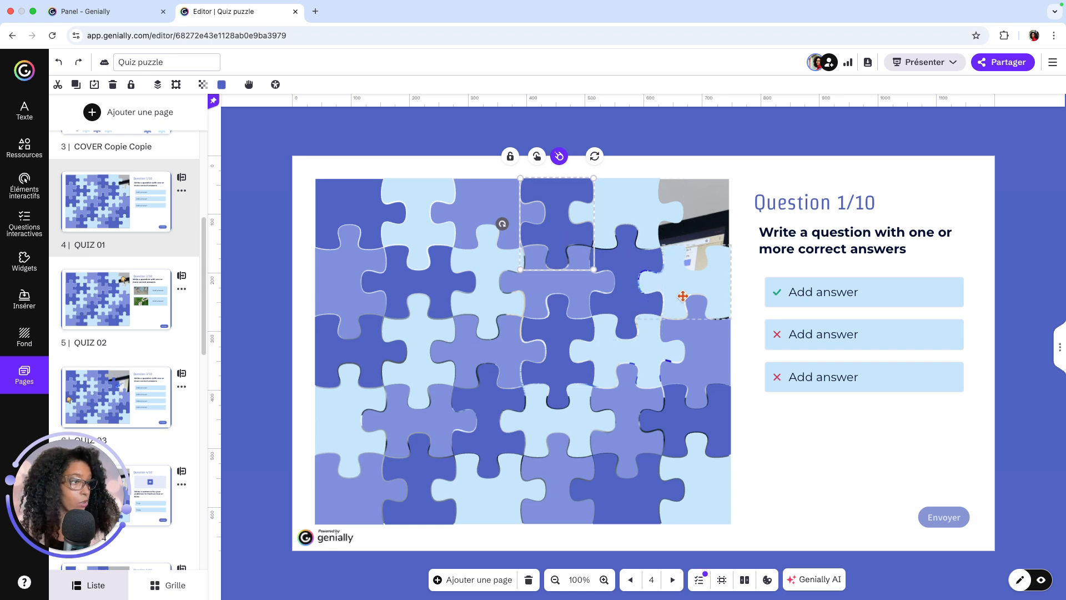
click(631, 202)
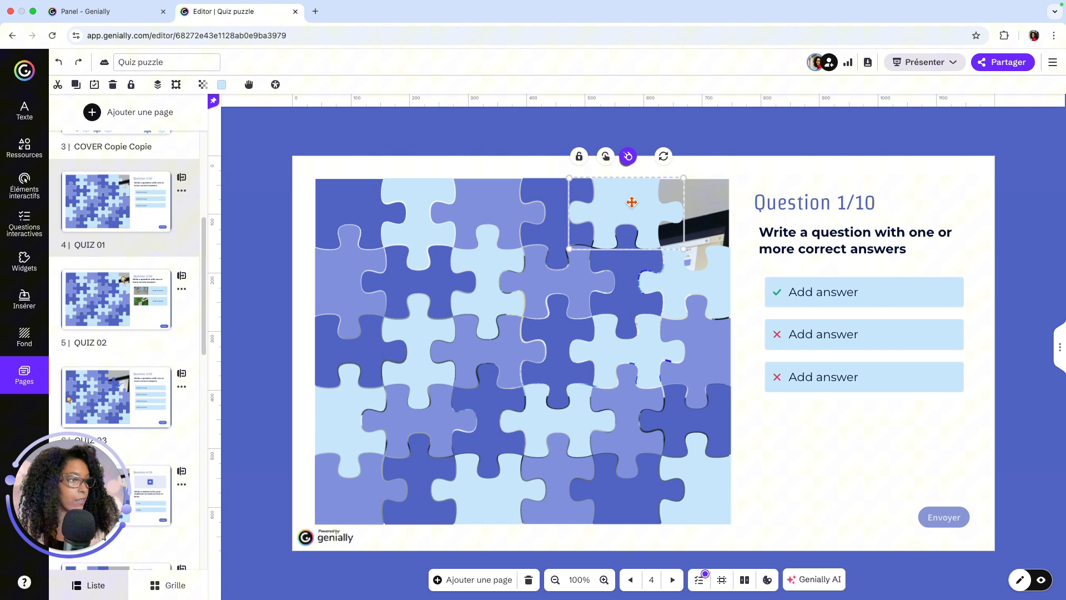
click(496, 207)
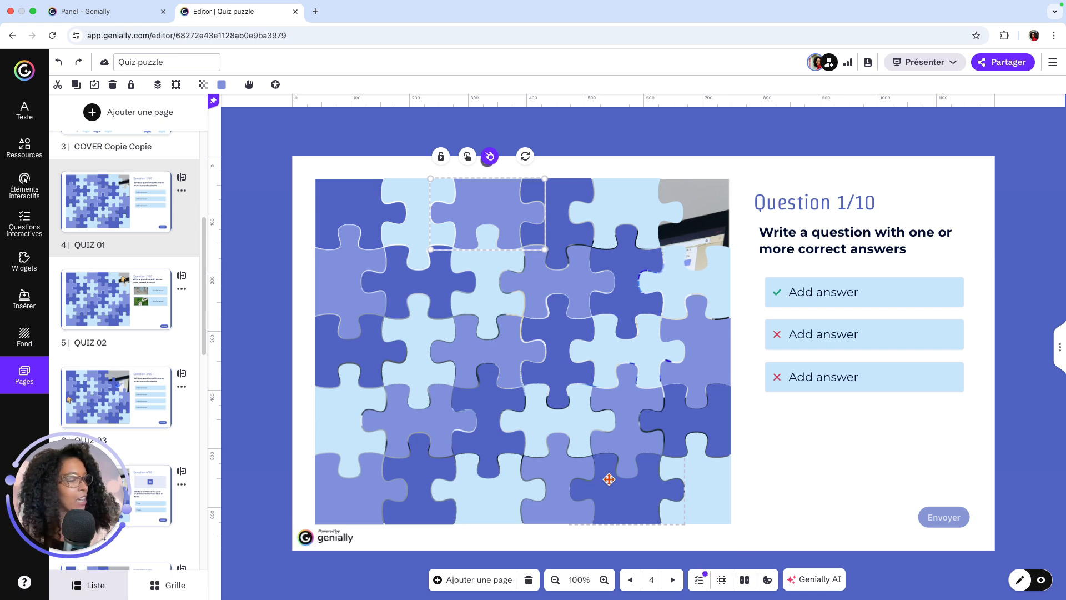
Examine the available interactive question types for the question block on the QUIZ 01 page
click(837, 290)
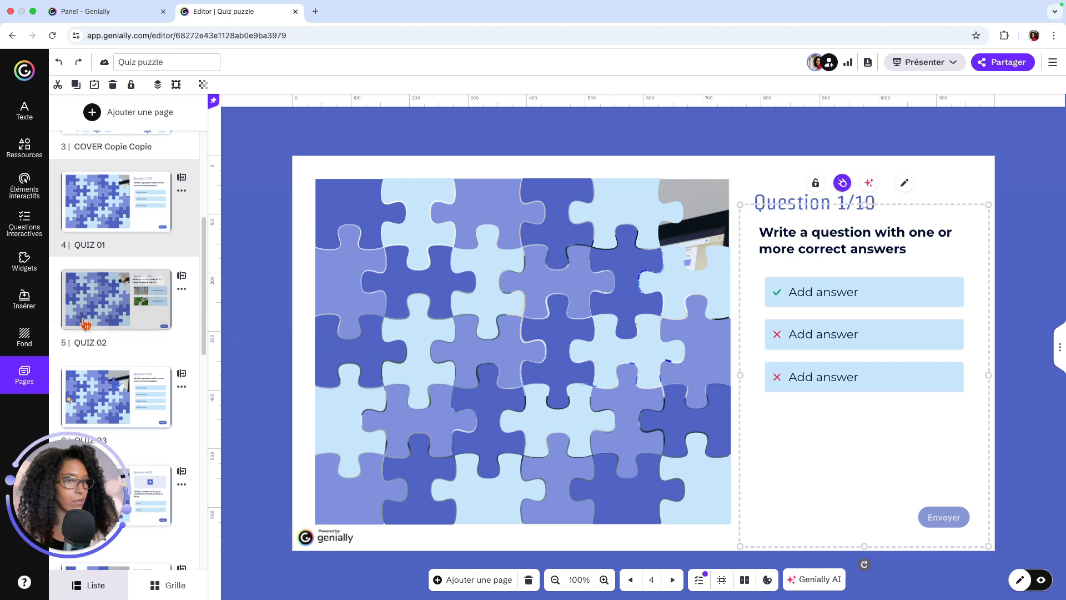
click(30, 228)
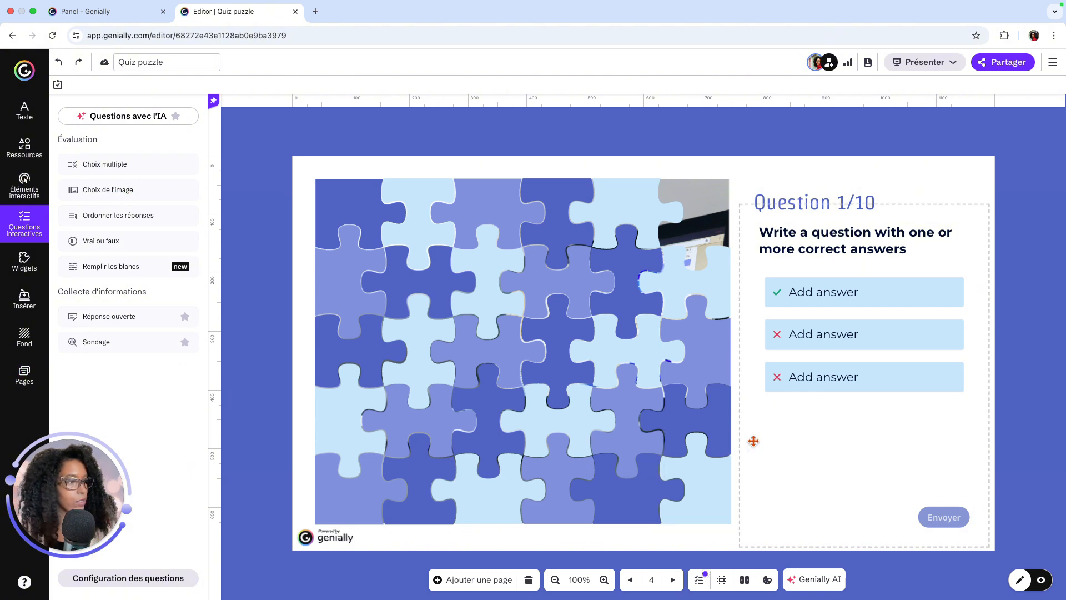
click(831, 262)
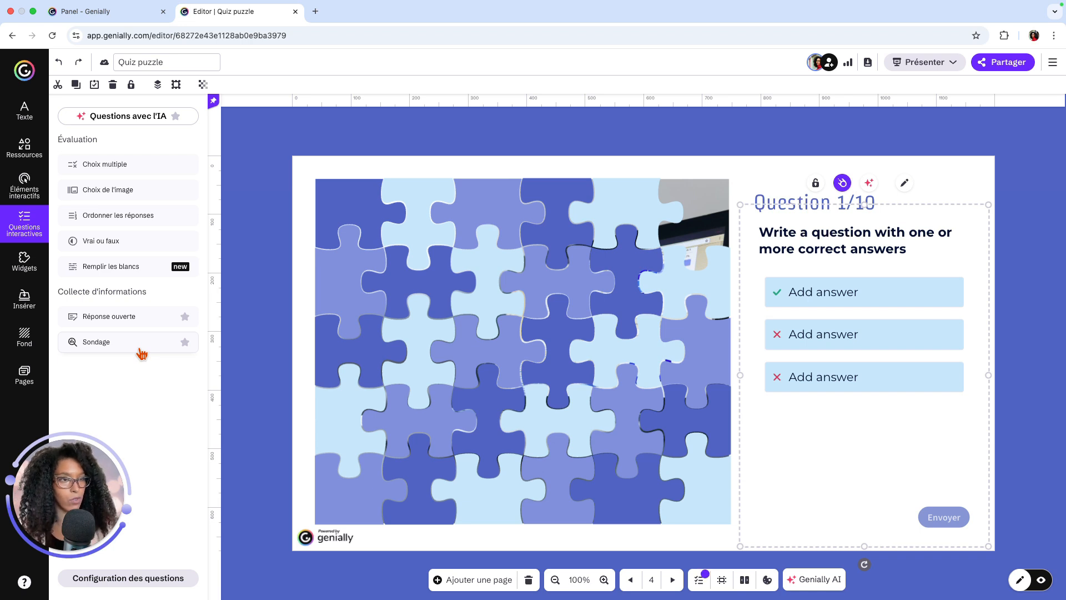
Open the multiple-choice question for editing and examine its question text, answers, correct-answer marking and action settings
click(904, 183)
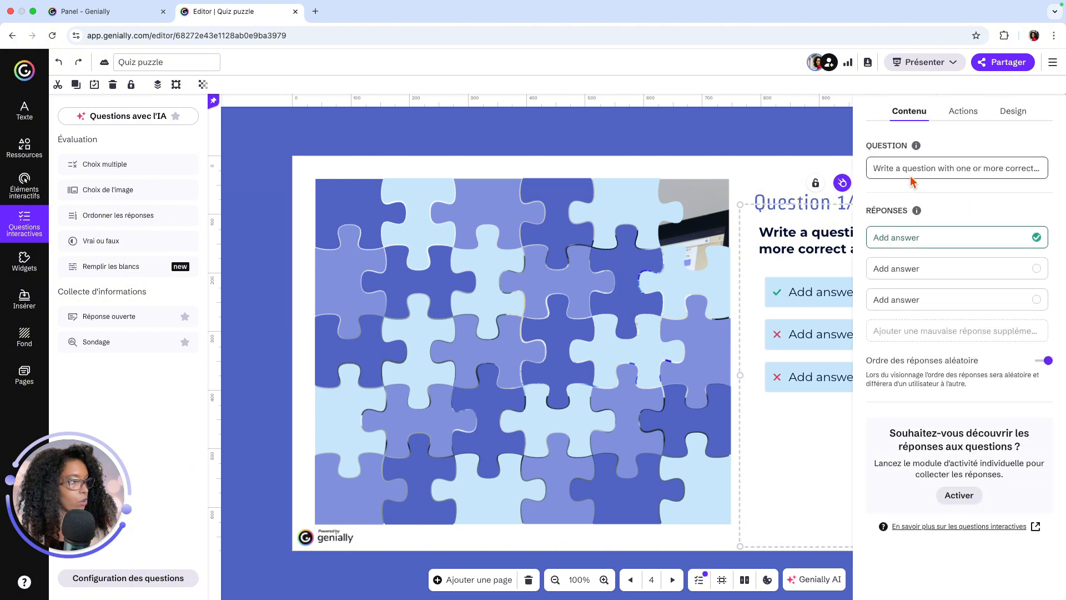
triple_click(911, 168)
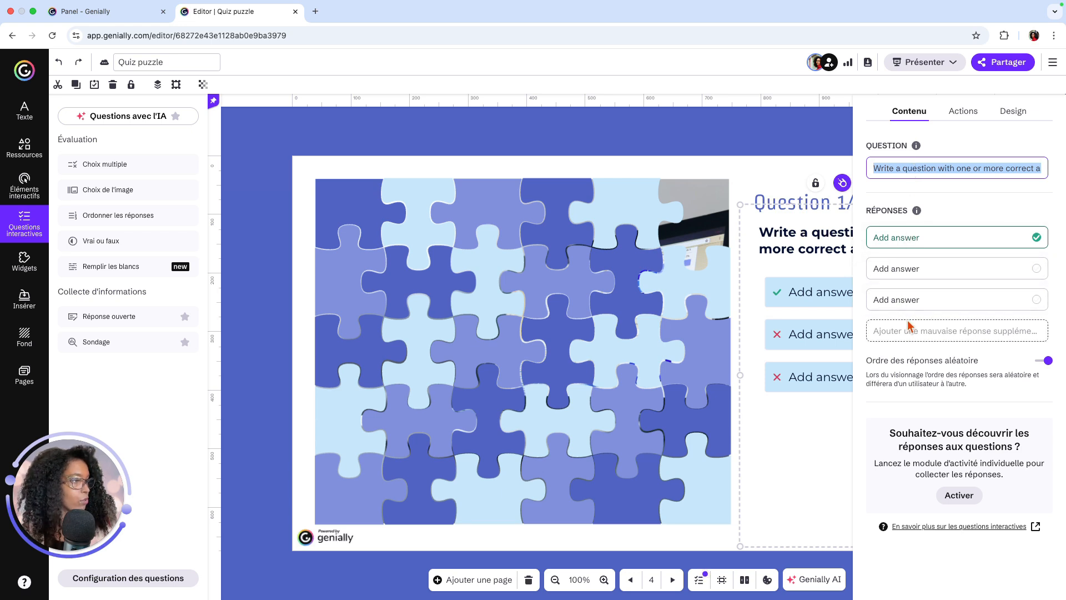
click(1036, 237)
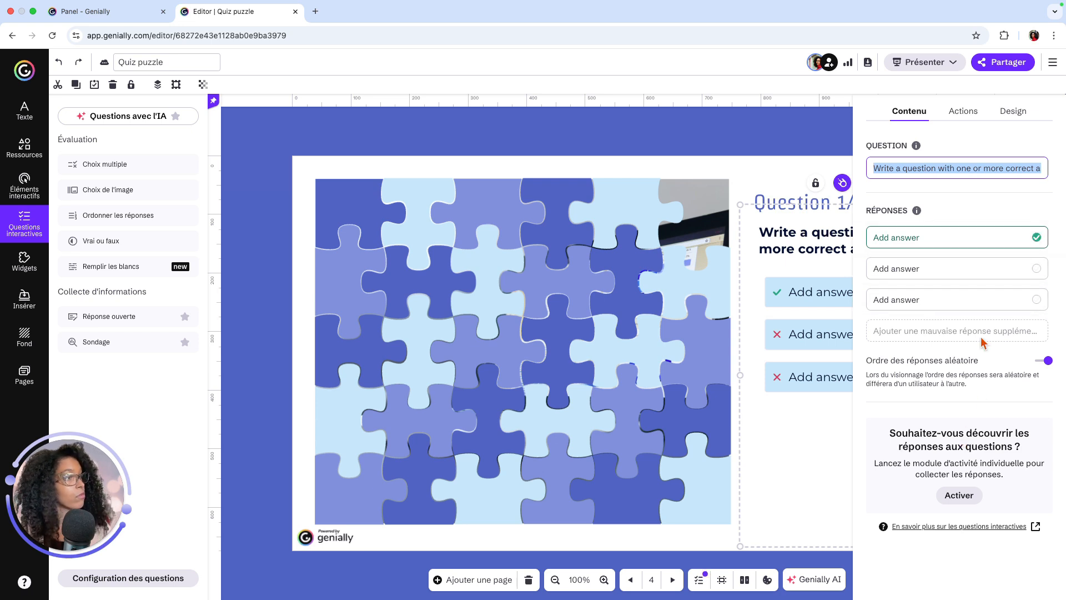
click(963, 111)
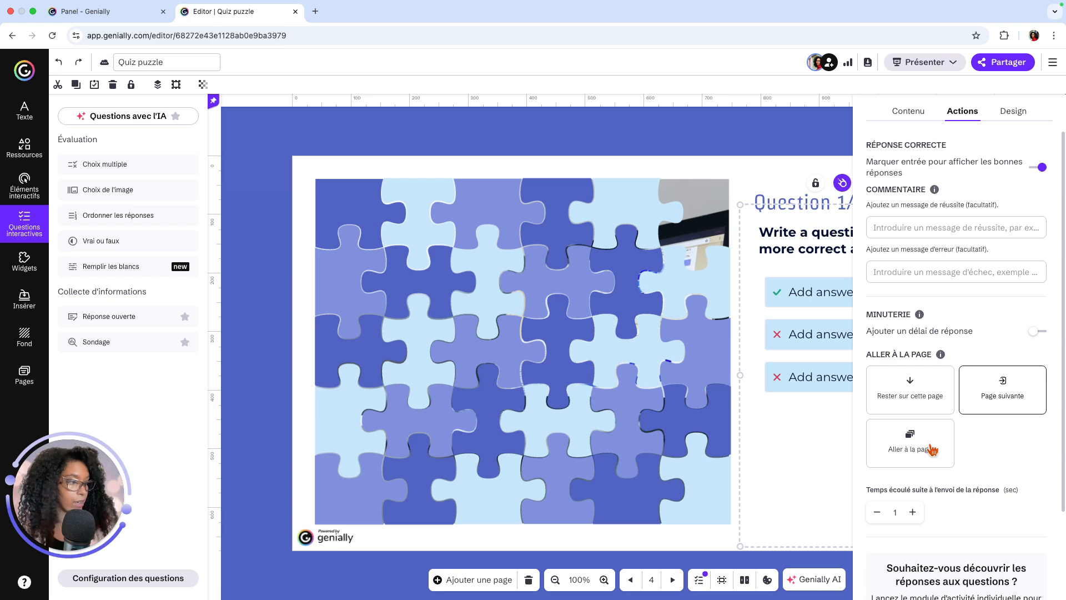
Examine the question's custom design options, including the text choices for its submit button, and close the question settings
click(1024, 112)
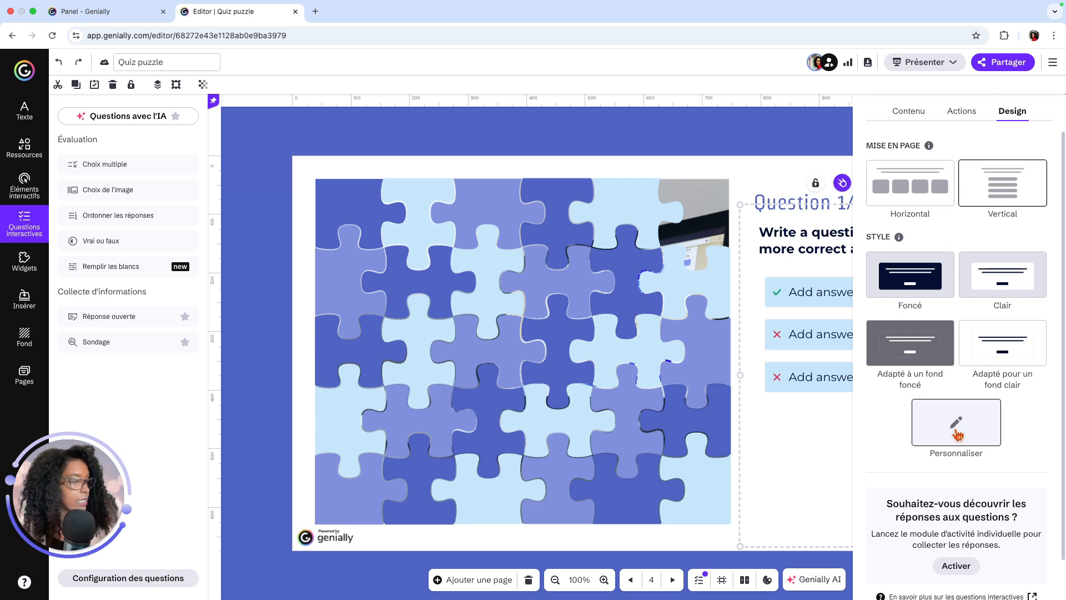
click(973, 426)
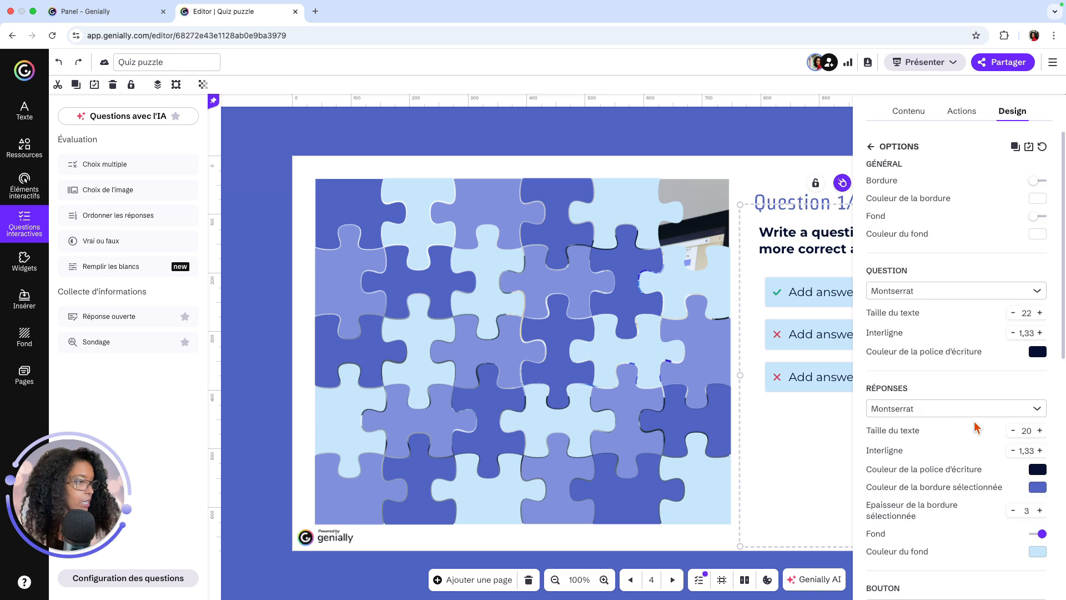
scroll(969, 375, down, 3)
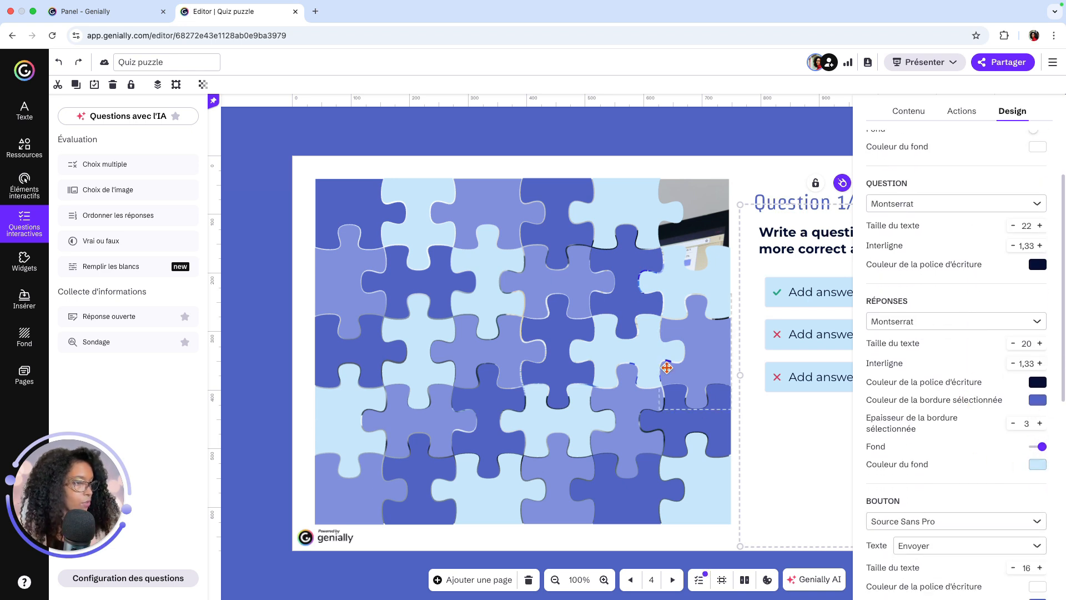
scroll(932, 344, down, 6)
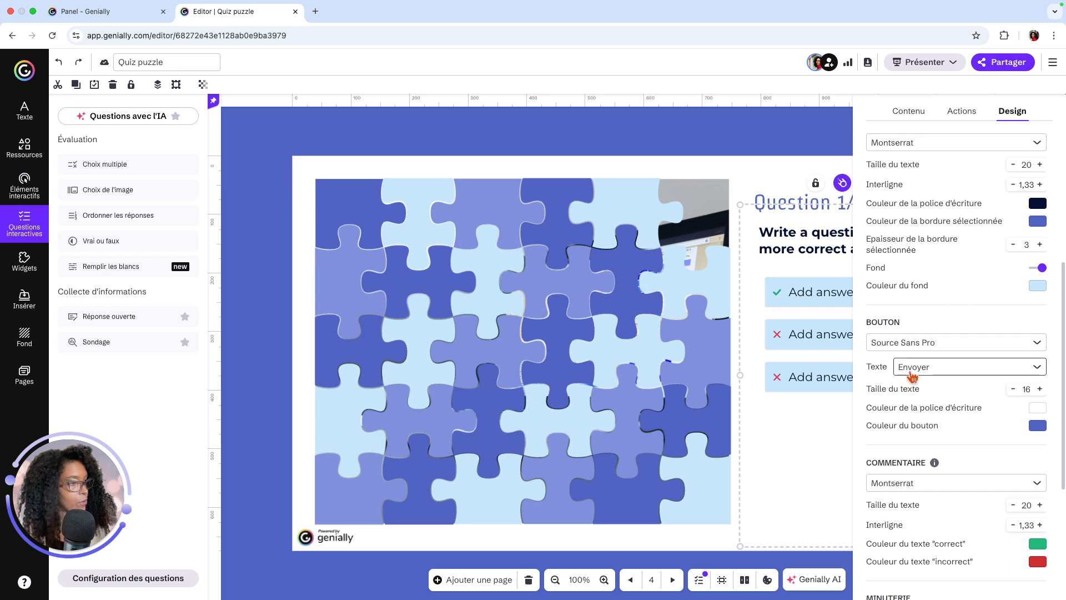
click(953, 375)
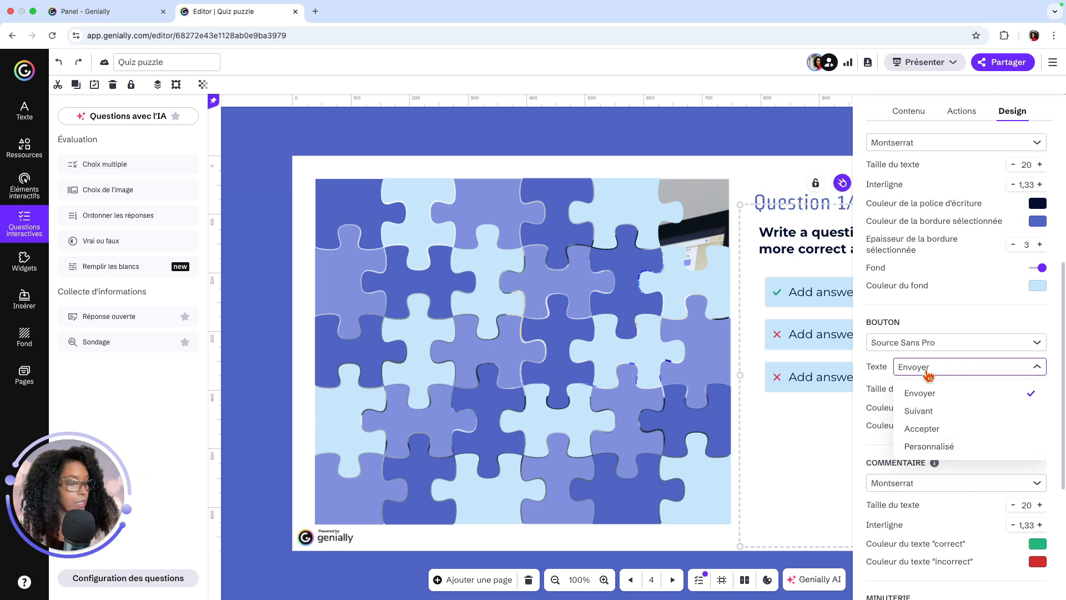
click(790, 166)
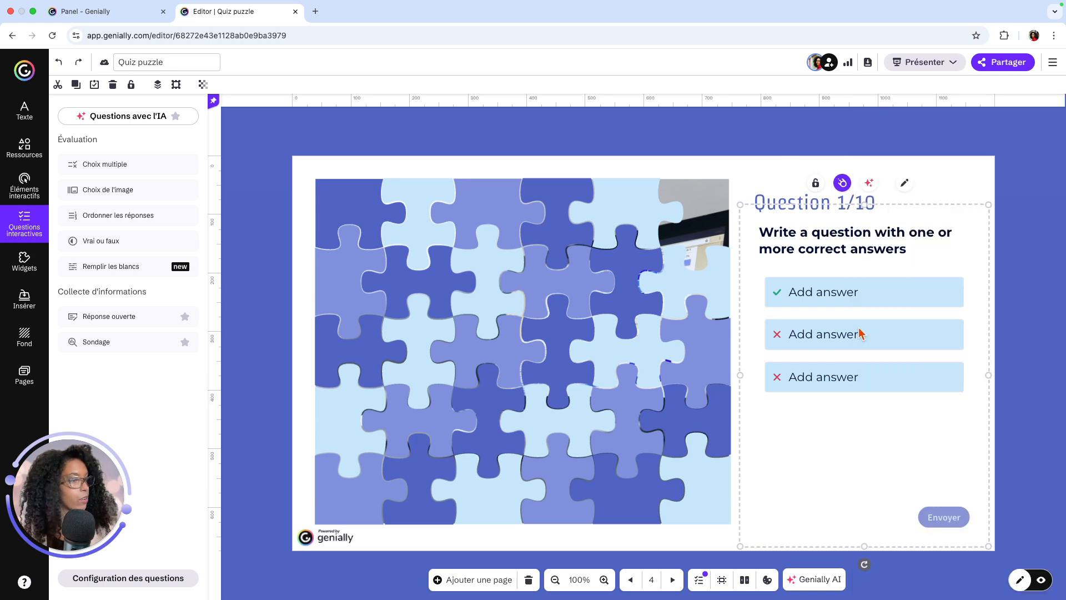
Preview the quiz from the QUIZ 01 page, submit the first answer to reach question 2, and exit the preview
click(36, 386)
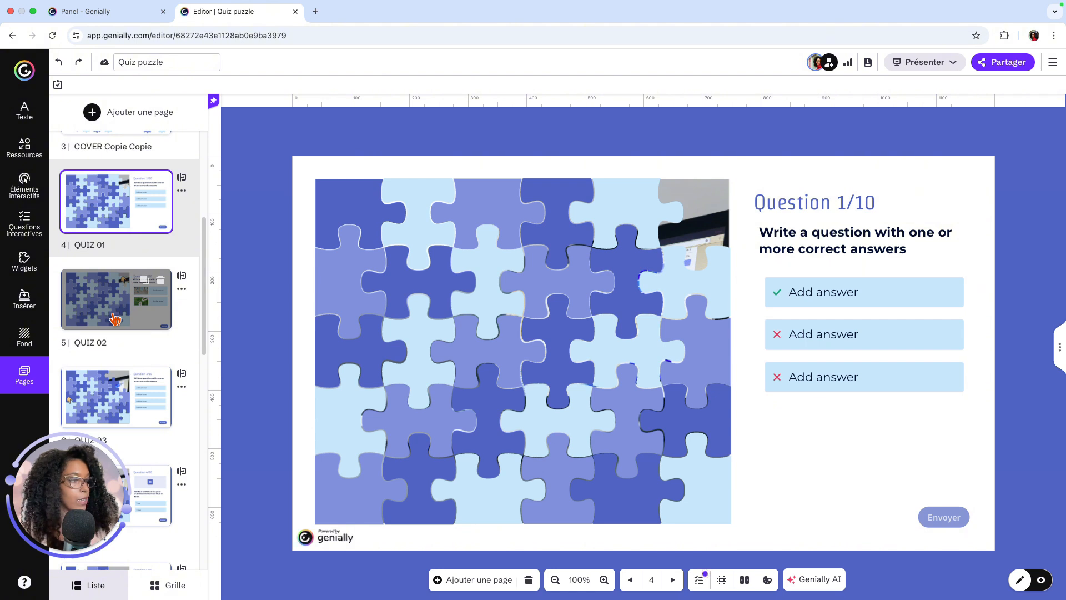
click(115, 319)
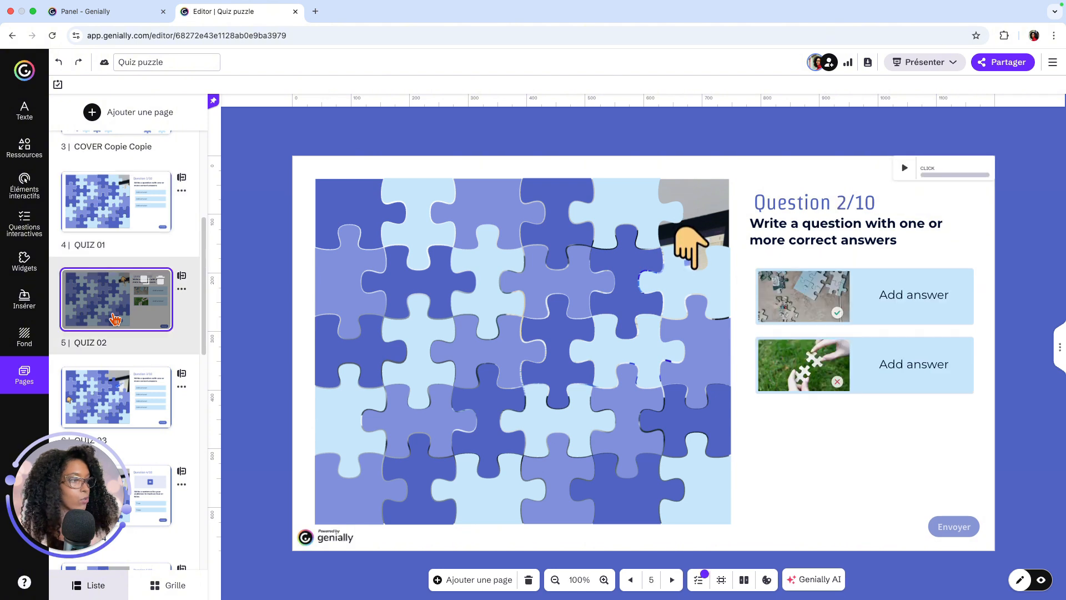
click(129, 222)
click(1026, 581)
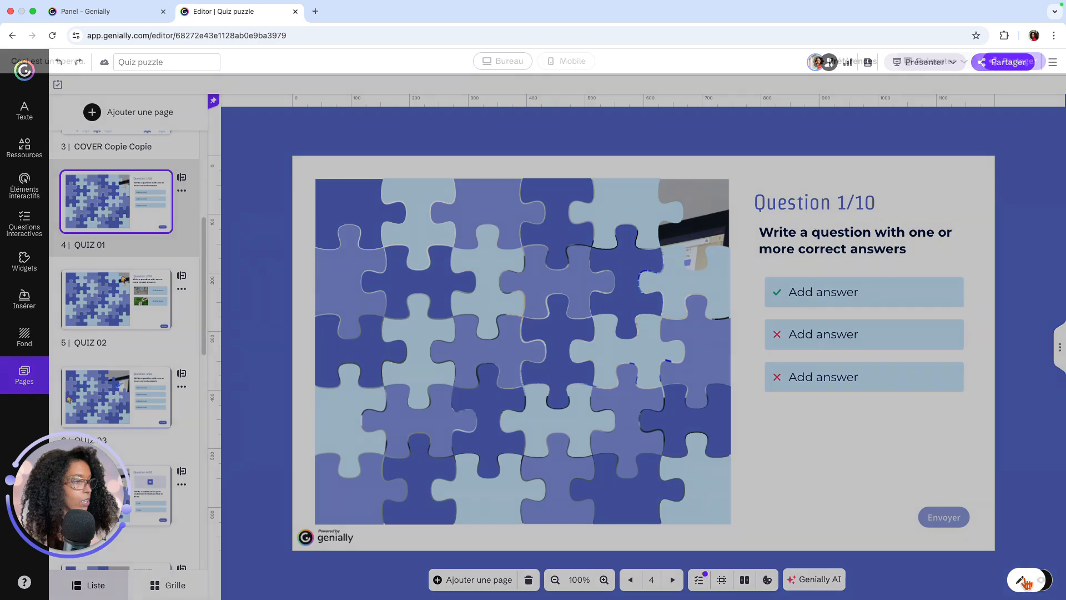
click(848, 290)
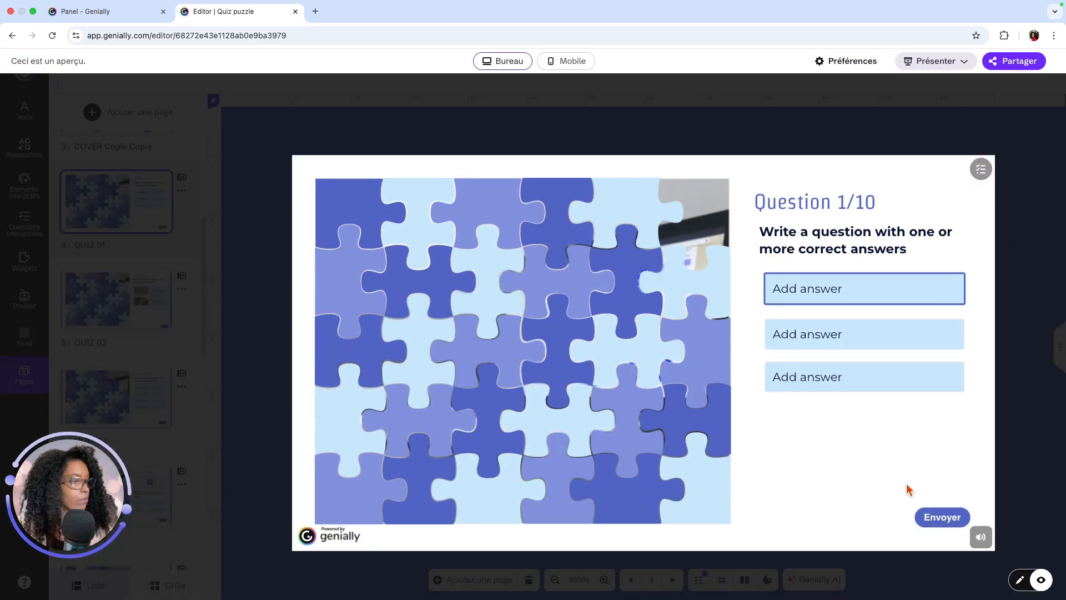
click(937, 520)
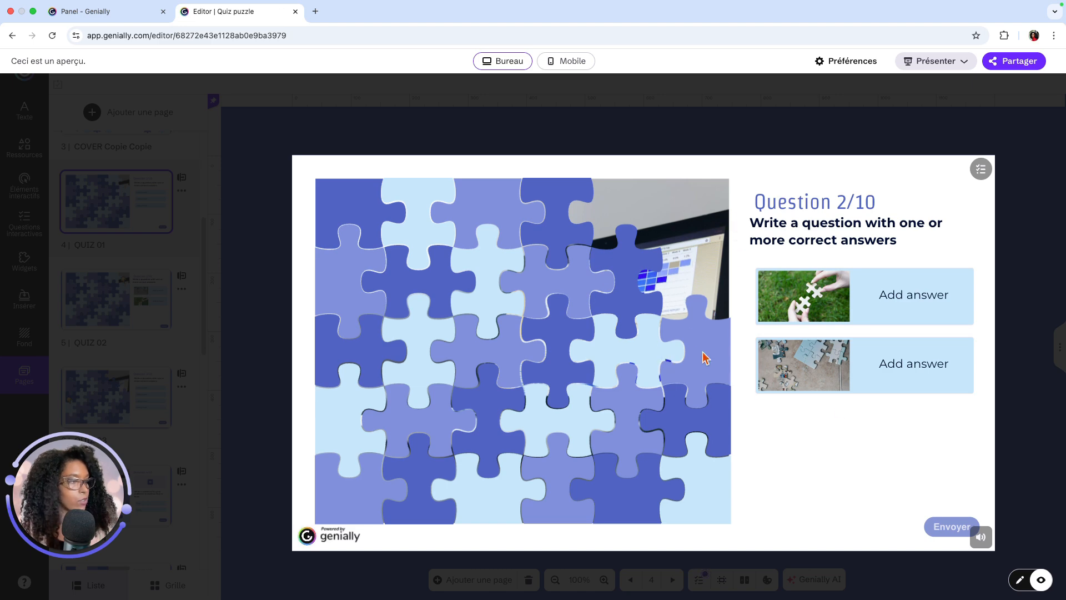
key(Escape)
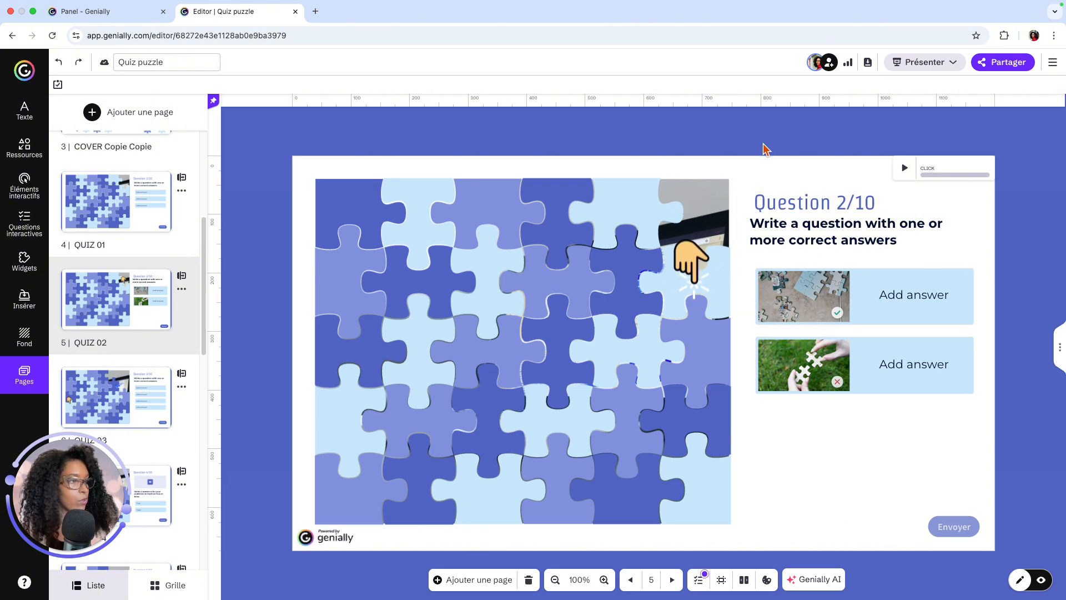
Open the full GIF library for the QUIZ 02 page and limit it to GIFs with a transparent background
click(677, 303)
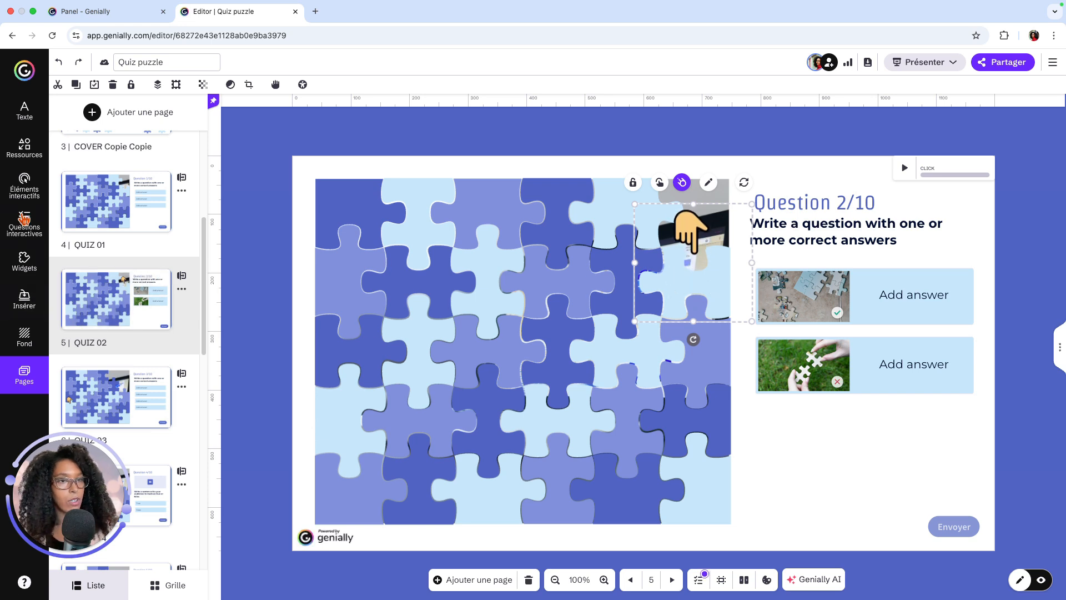
click(24, 147)
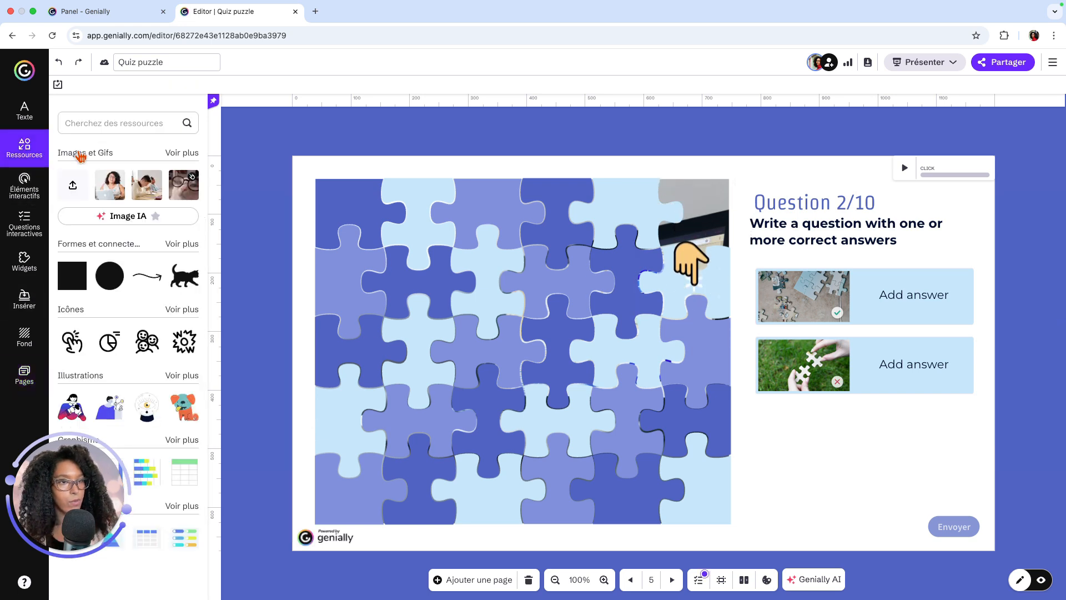
click(188, 160)
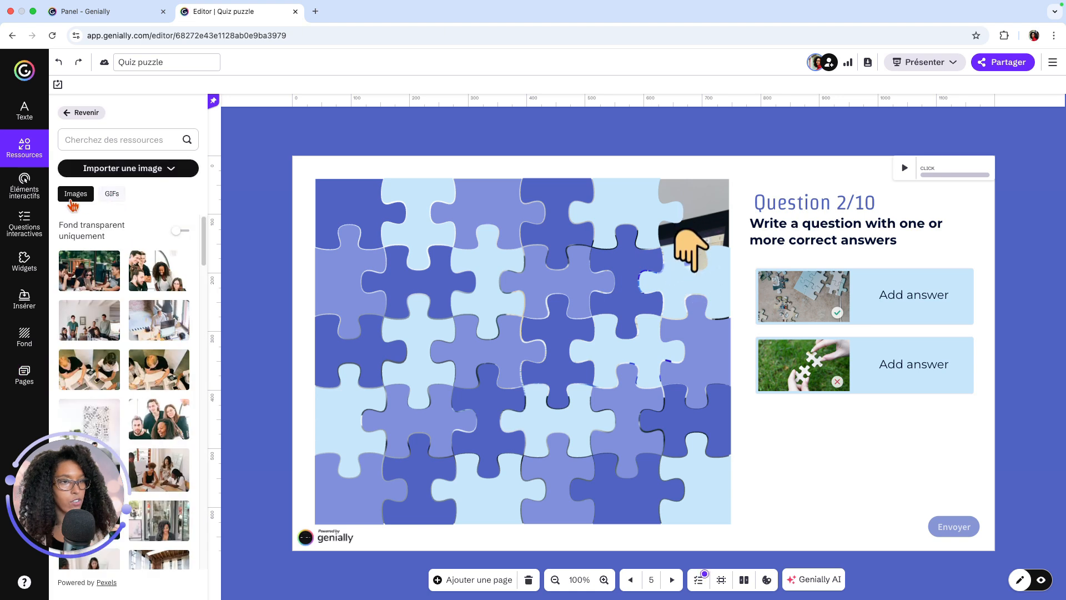
click(111, 194)
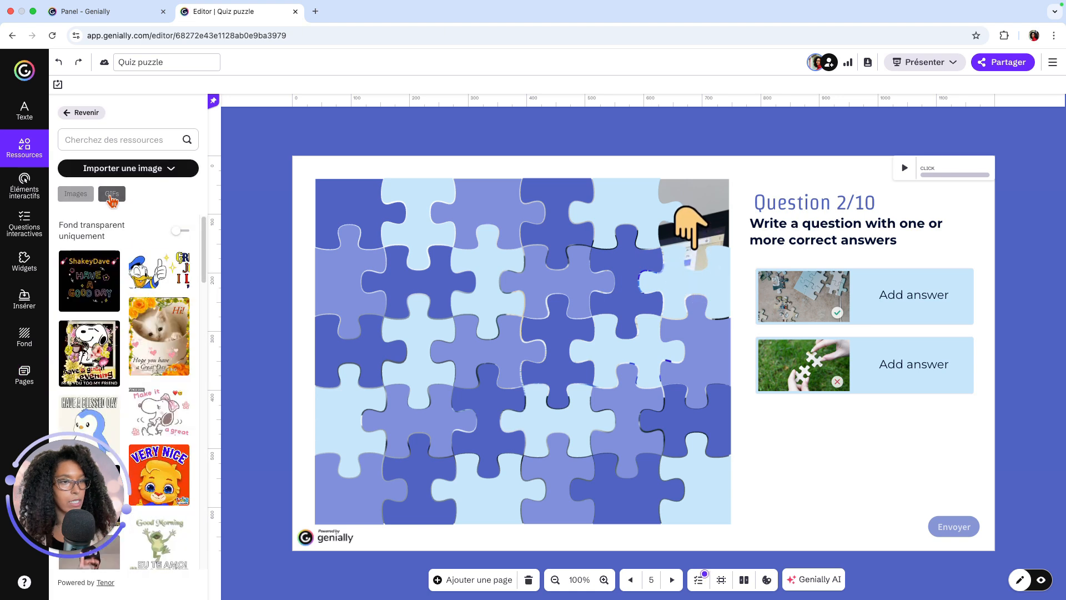
click(183, 232)
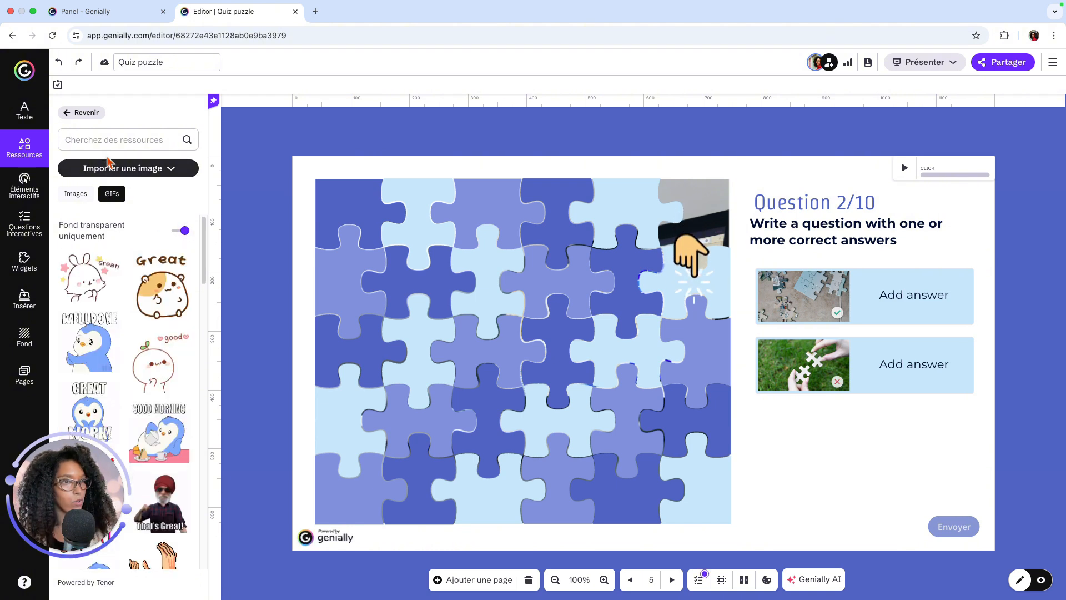
Search the transparent GIFs for "hand" and browse the results for a pointing-hand cue
click(113, 139)
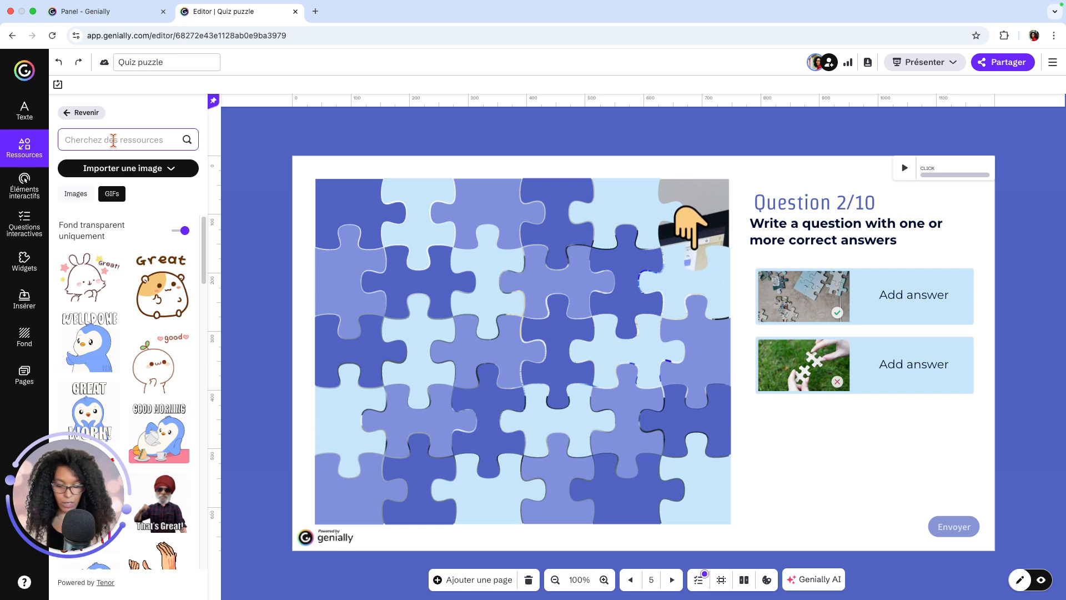
text(han)
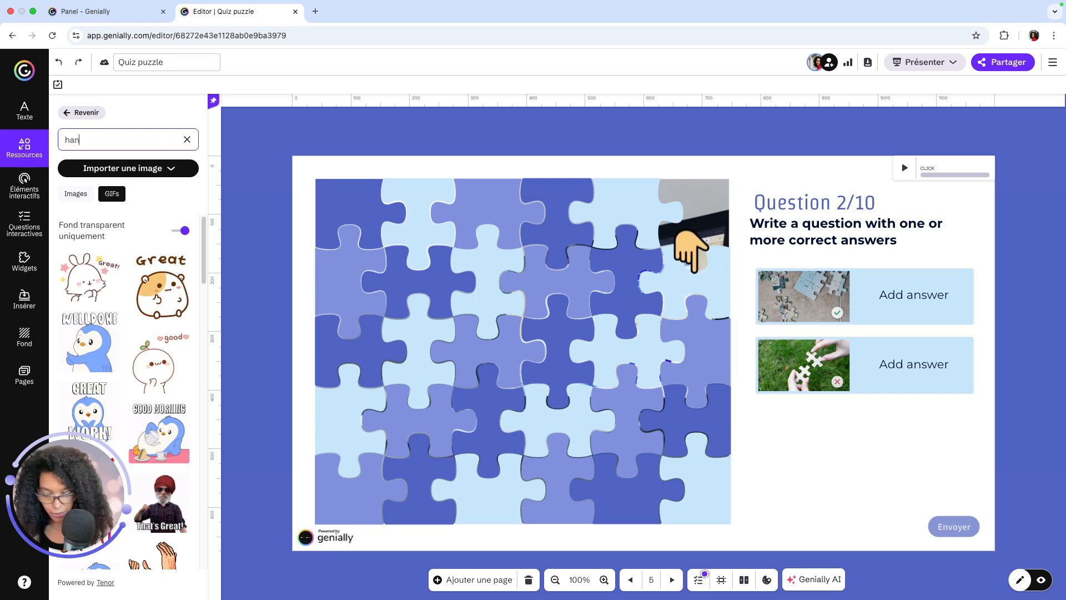
text(d)
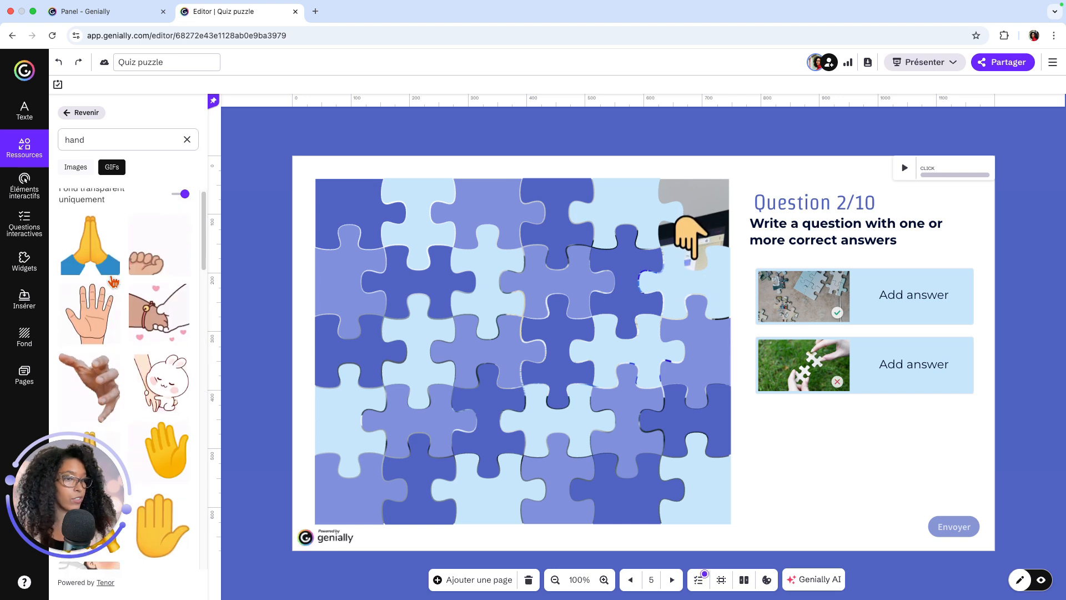
scroll(114, 282, down, 5)
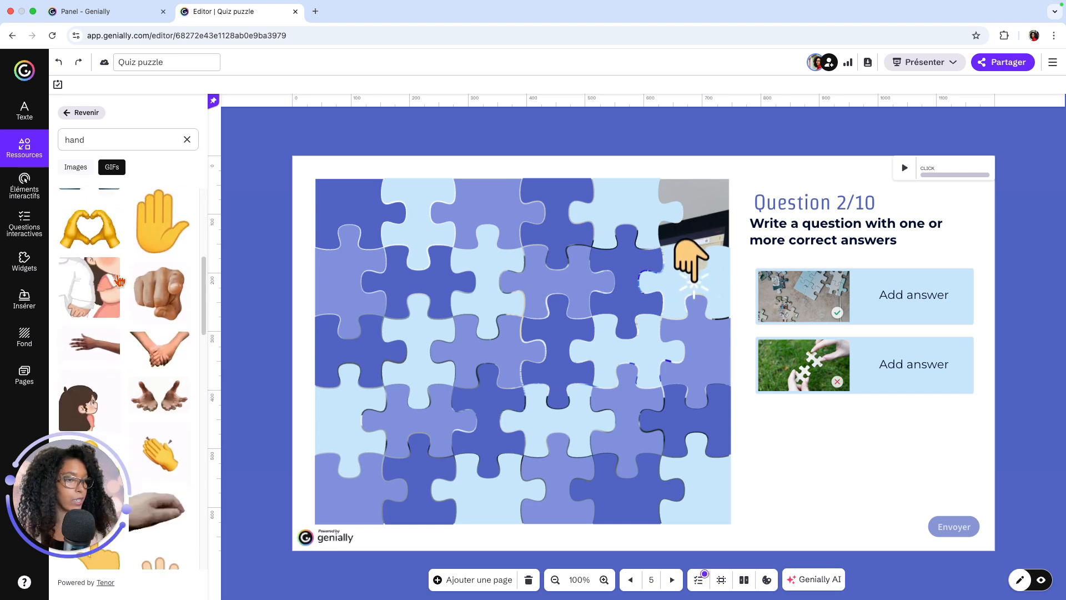
scroll(119, 282, down, 5)
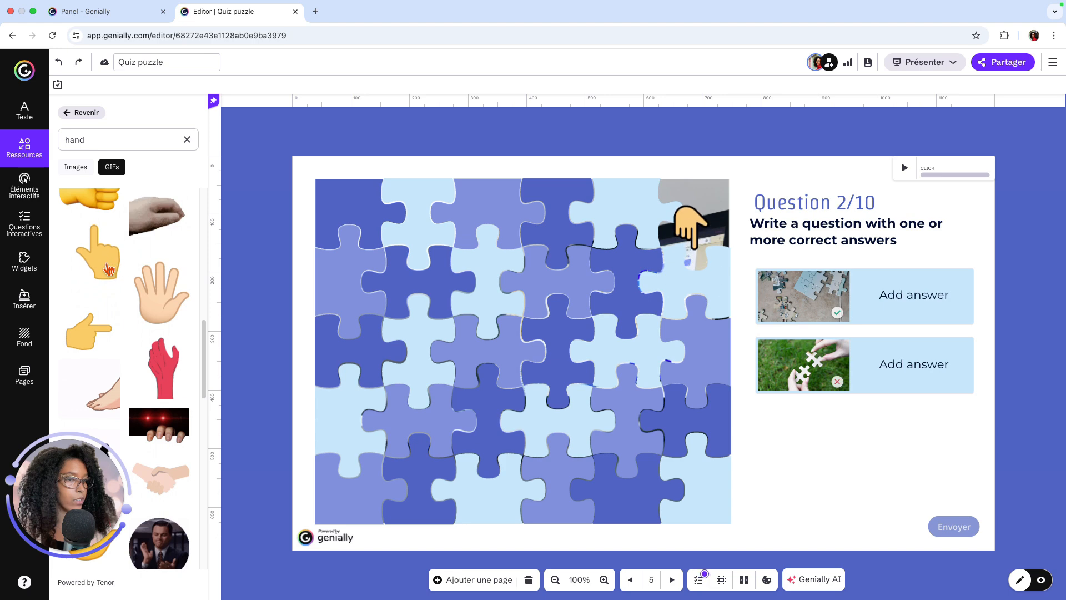
scroll(109, 271, down, 5)
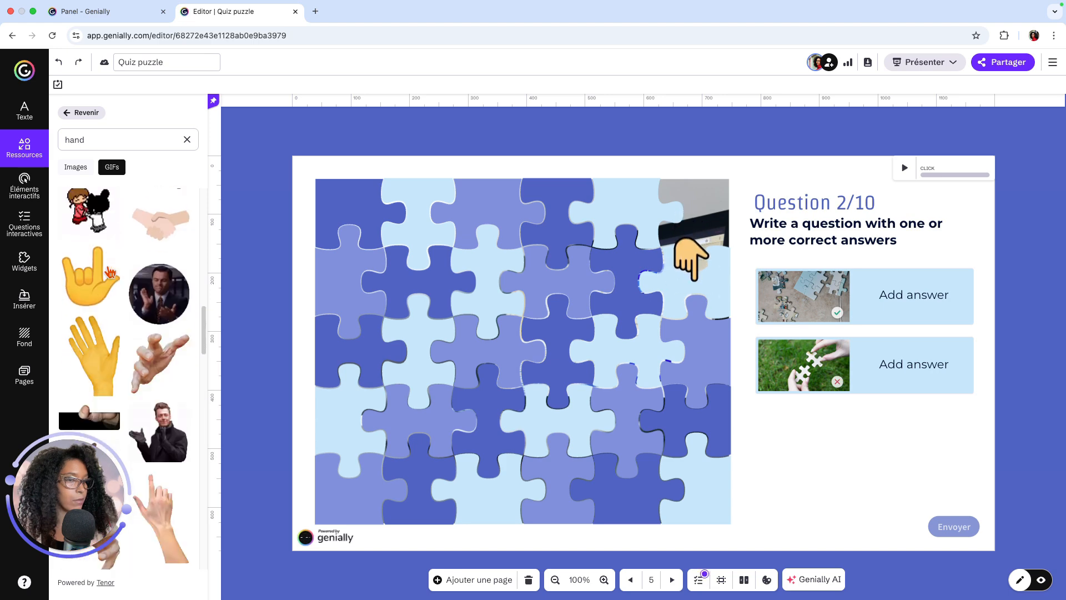
scroll(110, 272, down, 5)
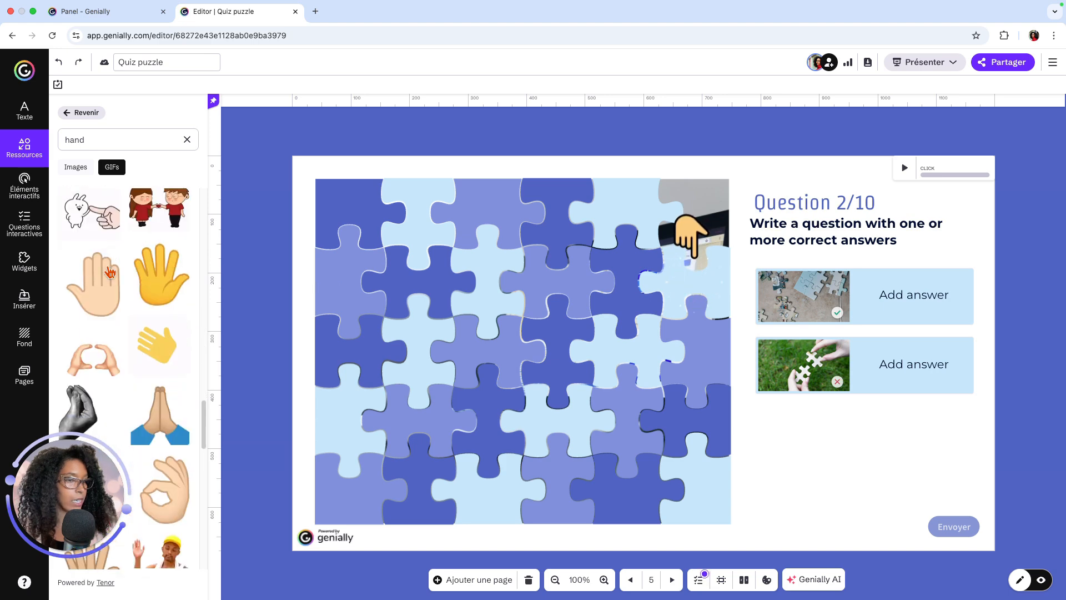
scroll(110, 273, down, 8)
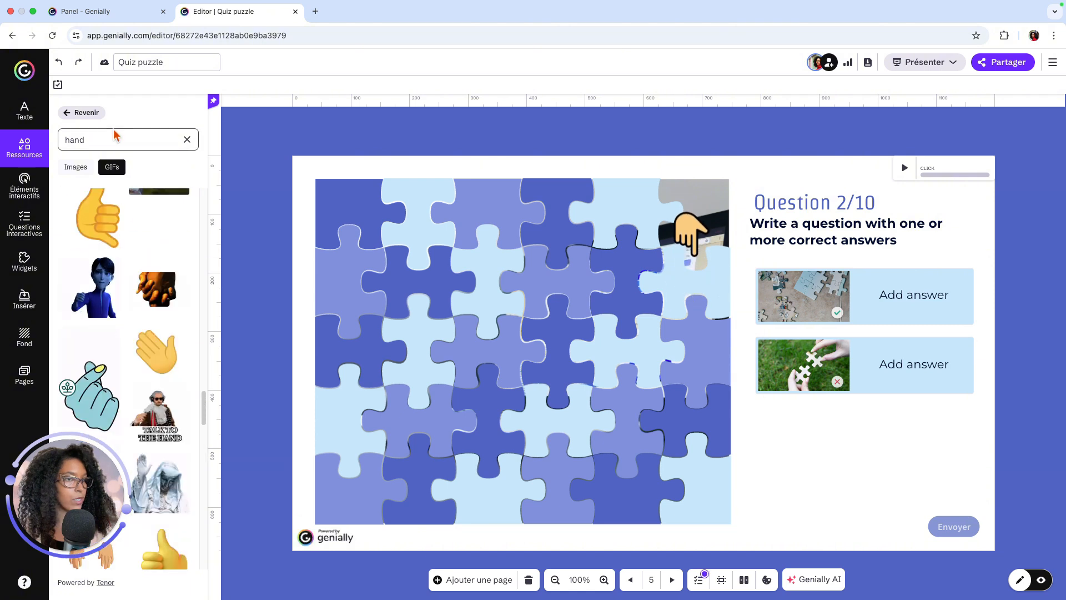
Search the transparent GIFs for "clic", browse the results for a click cue, and clear the search
double_click(72, 139)
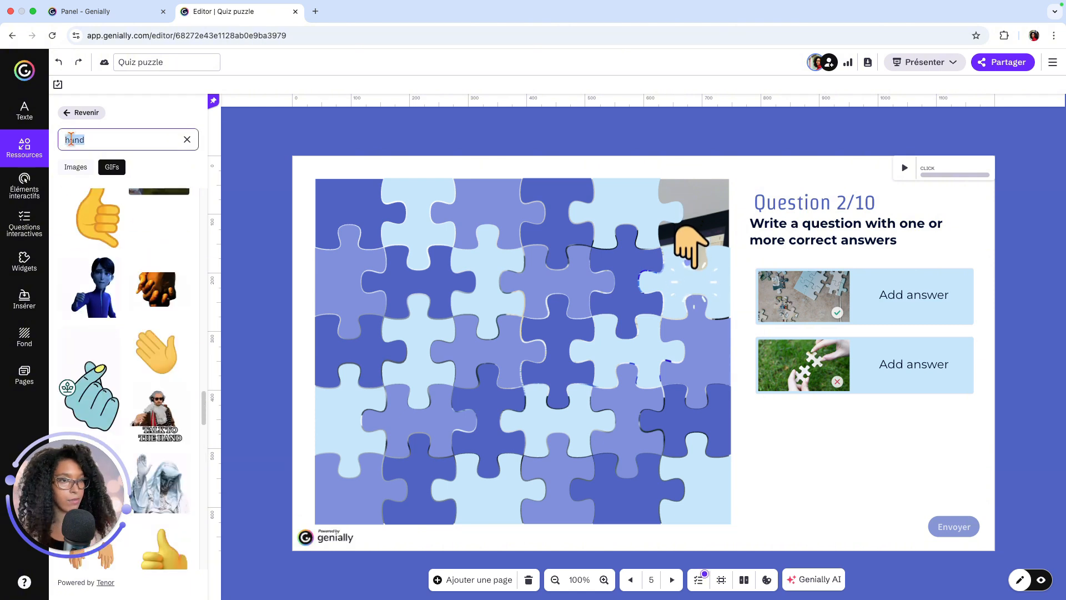
text(clic)
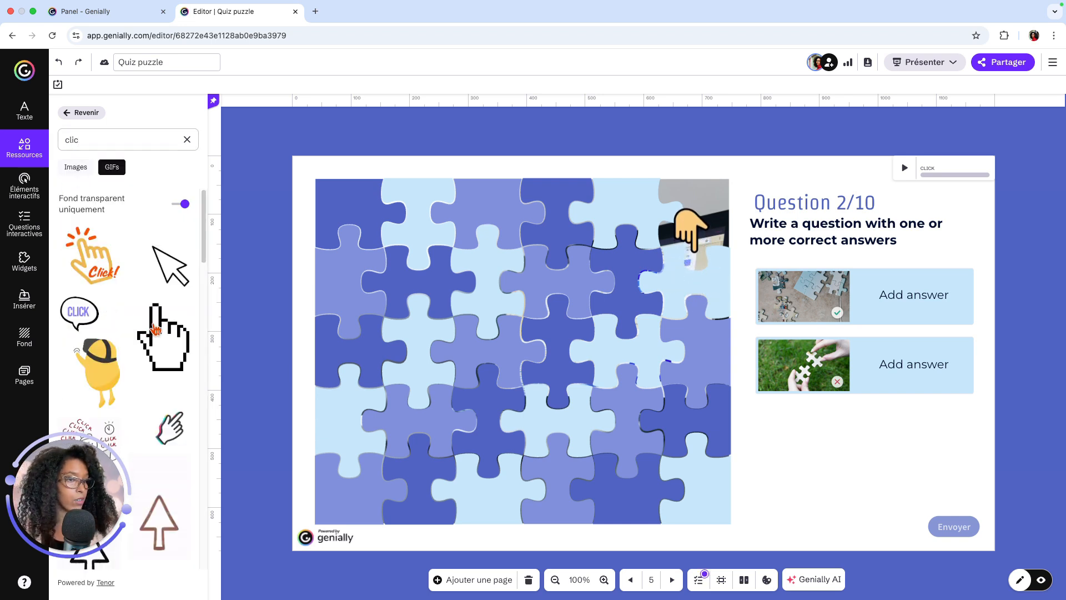
scroll(156, 327, down, 1)
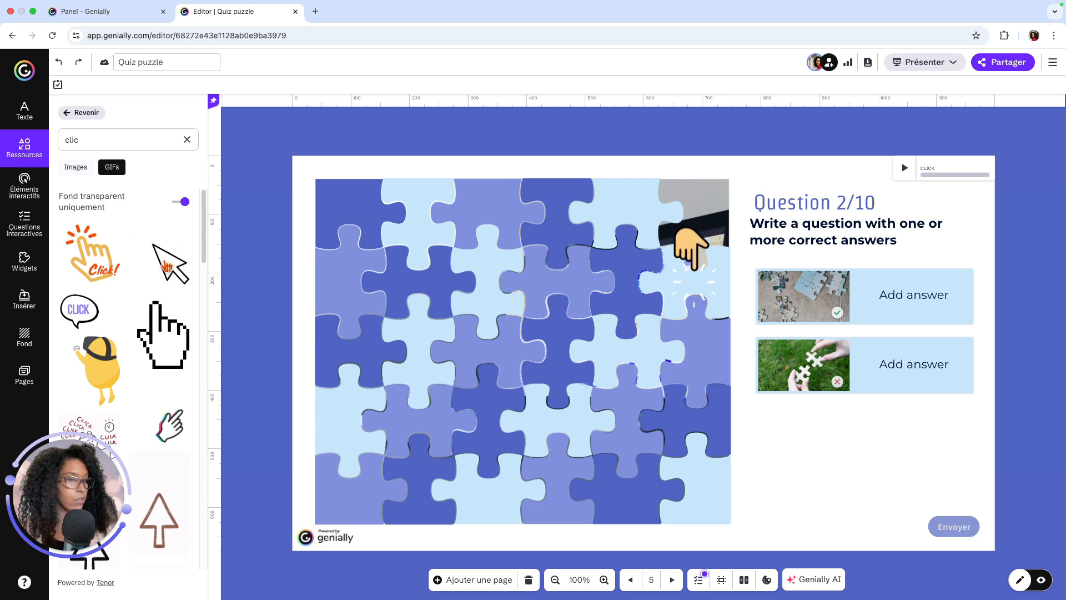
scroll(166, 267, down, 3)
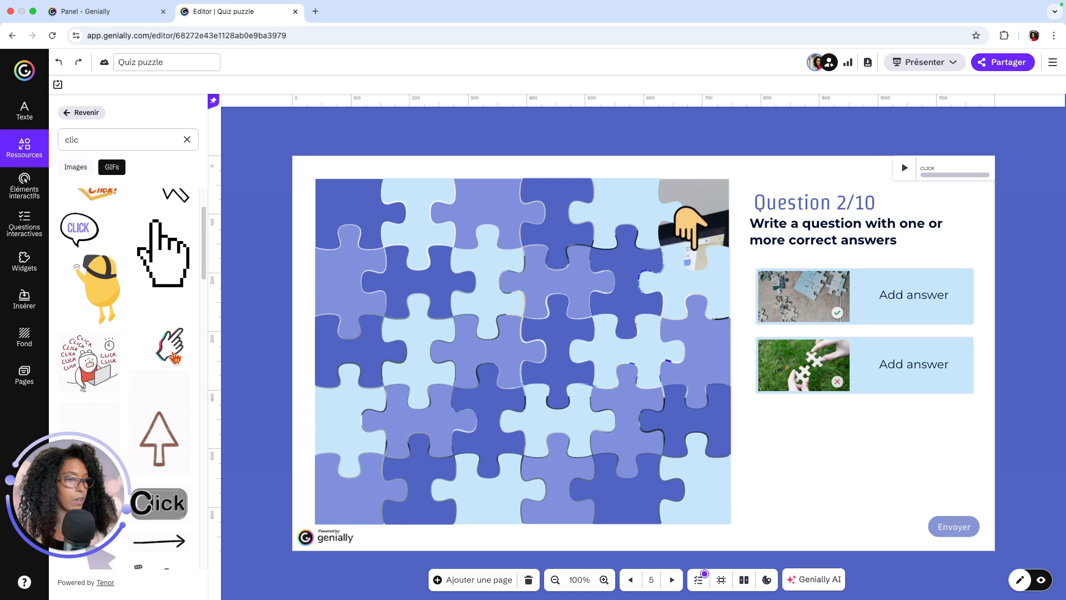
scroll(176, 358, down, 10)
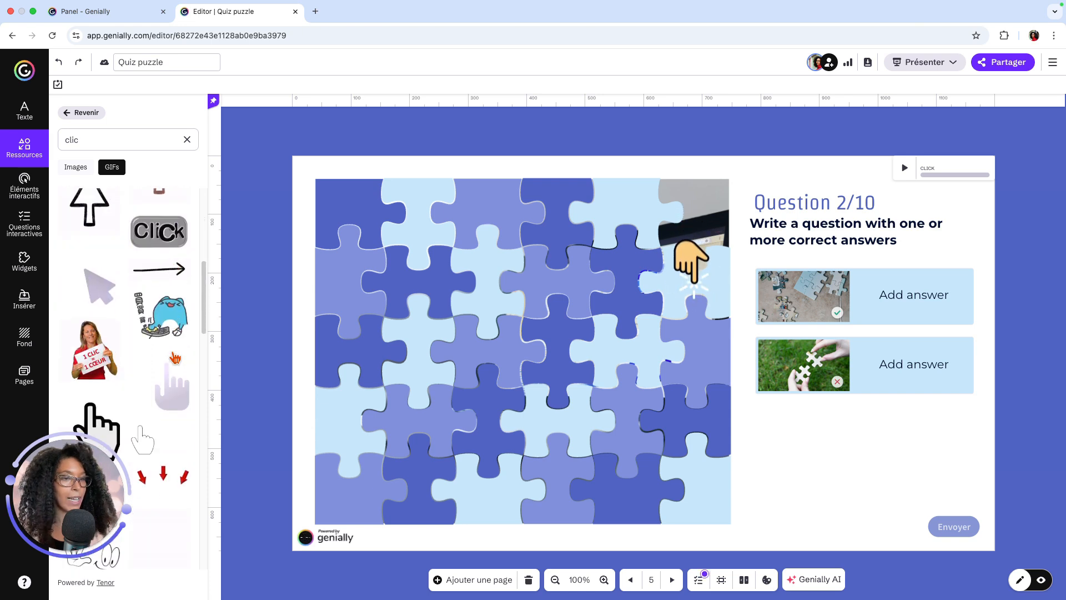
scroll(175, 358, down, 4)
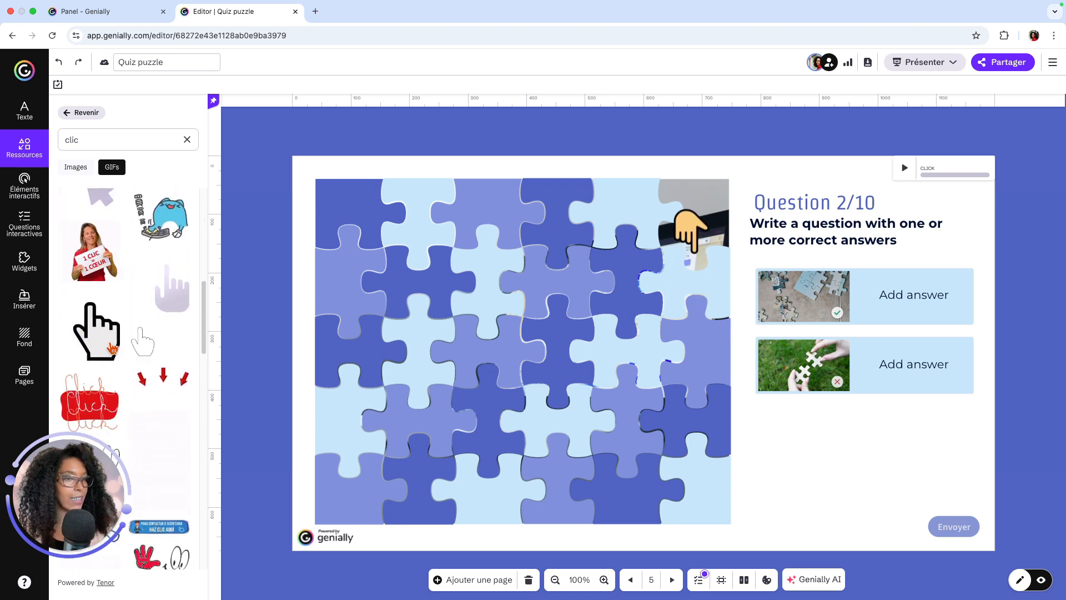
scroll(112, 349, down, 4)
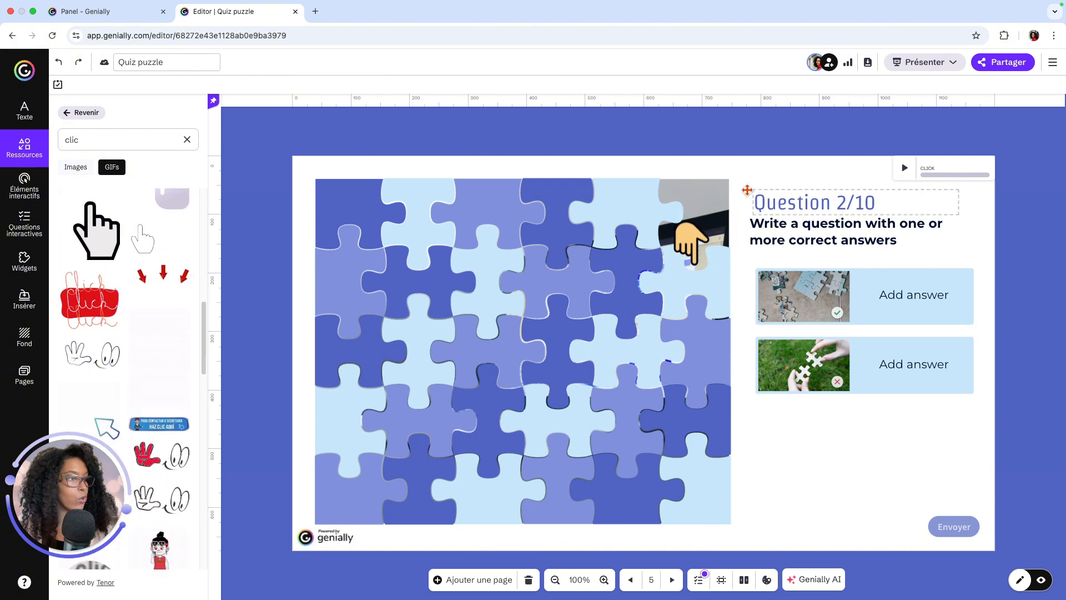
scroll(179, 312, down, 5)
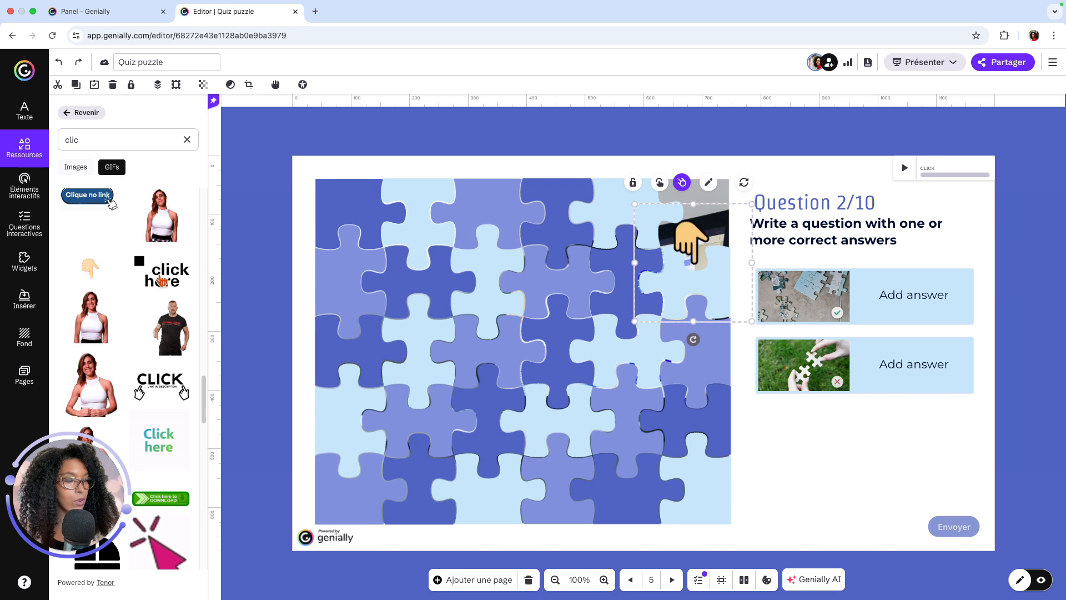
scroll(182, 284, down, 5)
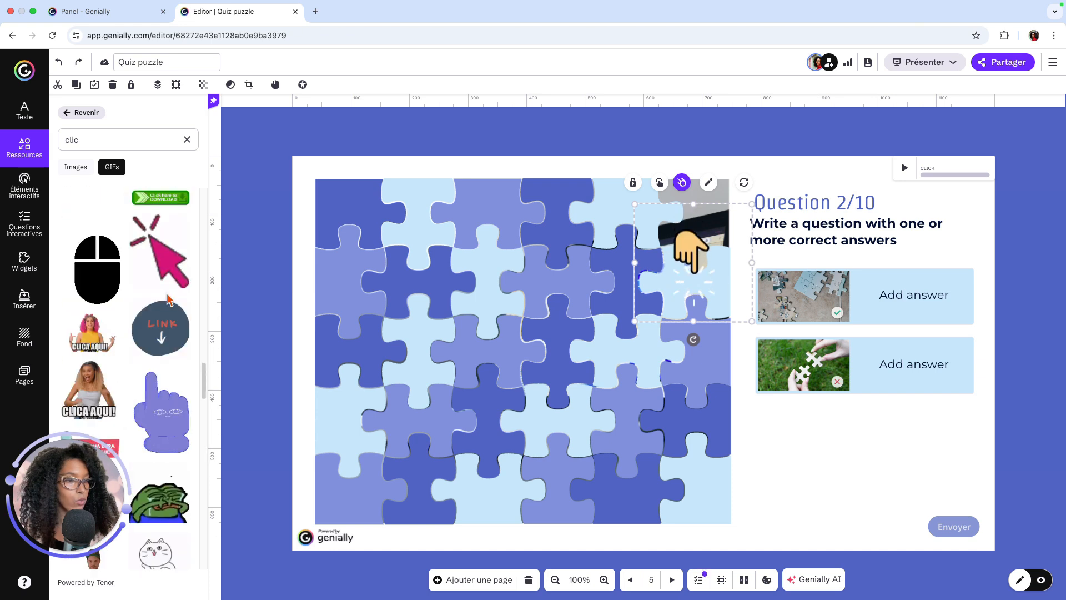
scroll(181, 284, down, 1)
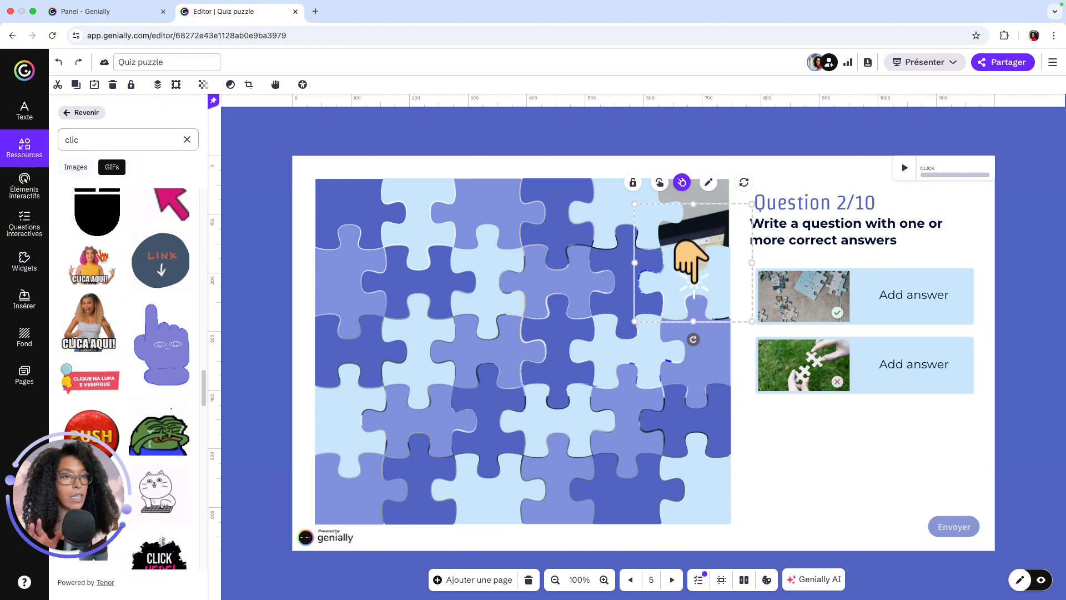
click(187, 139)
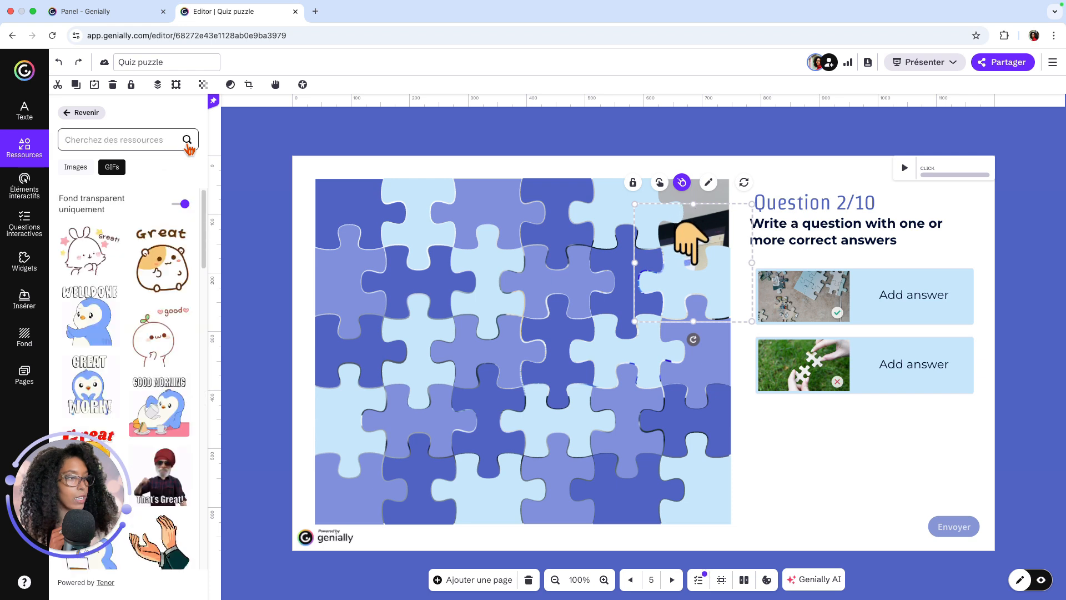
Examine the pointing hand's exit animation settings on the QUIZ 02 page and close them
click(681, 182)
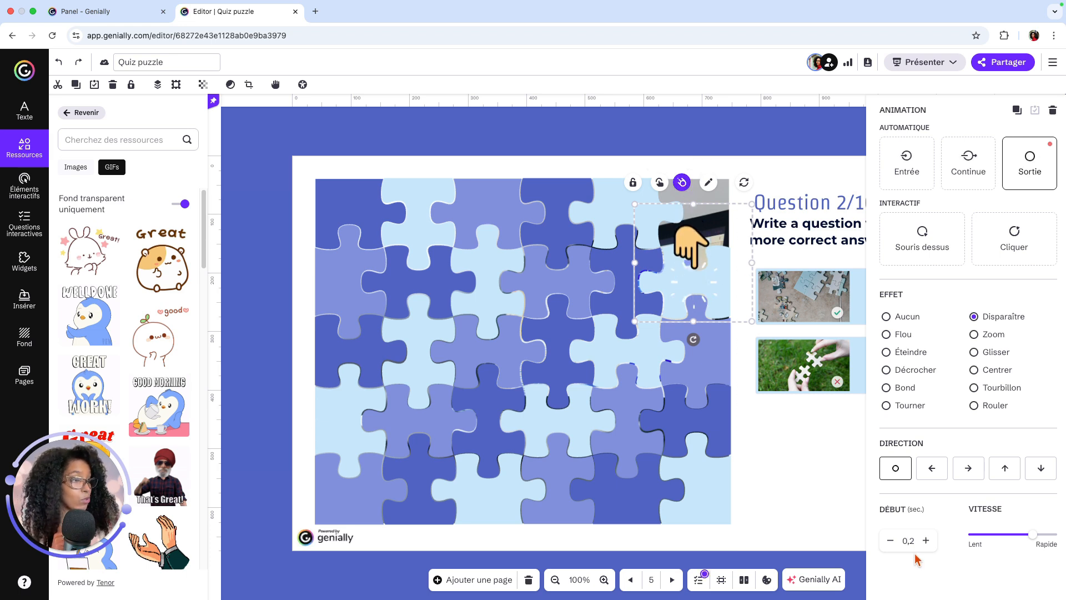
click(851, 524)
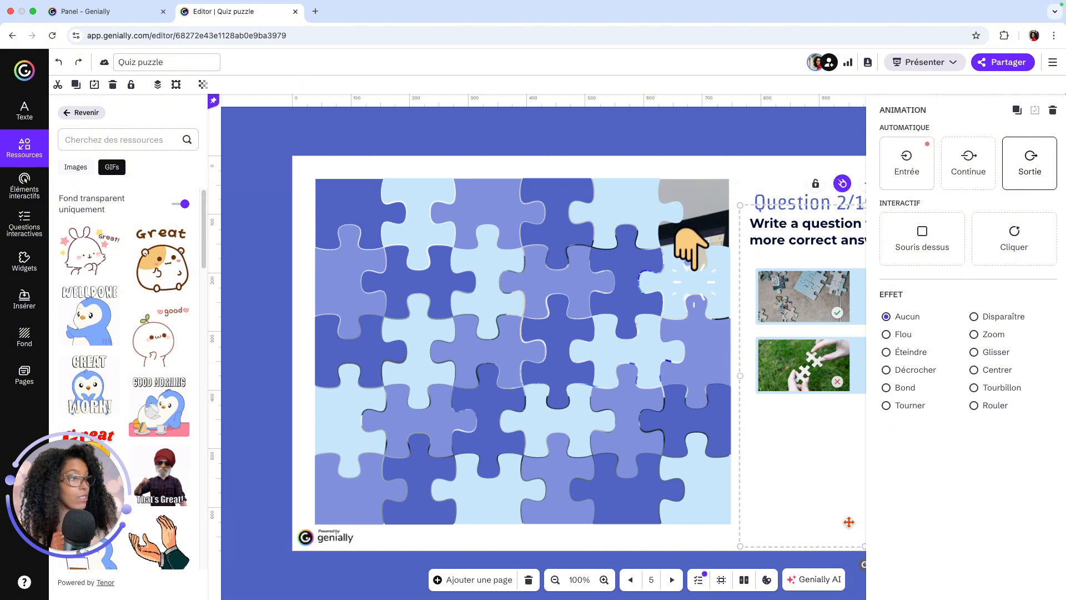
click(815, 142)
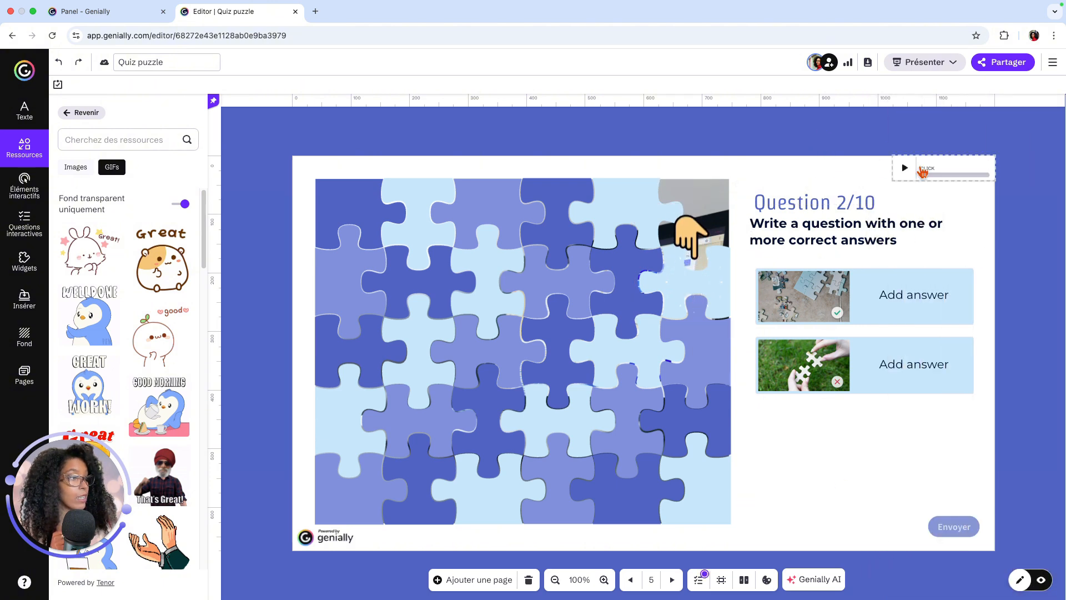
Examine the CLICK audio player's playback settings, preview the QUIZ 02 page, and exit the preview
click(952, 168)
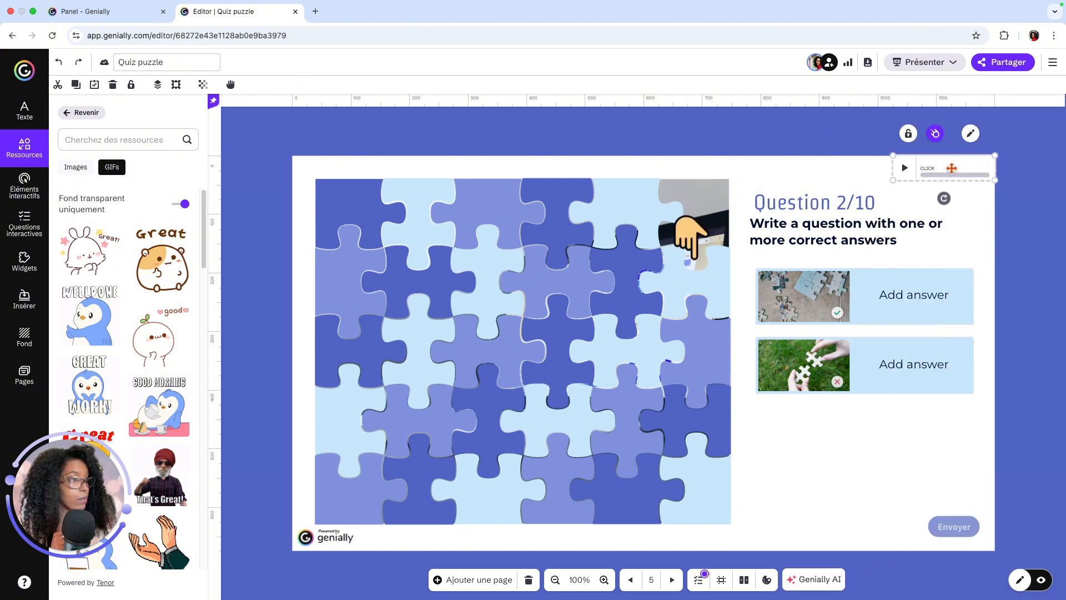
click(970, 133)
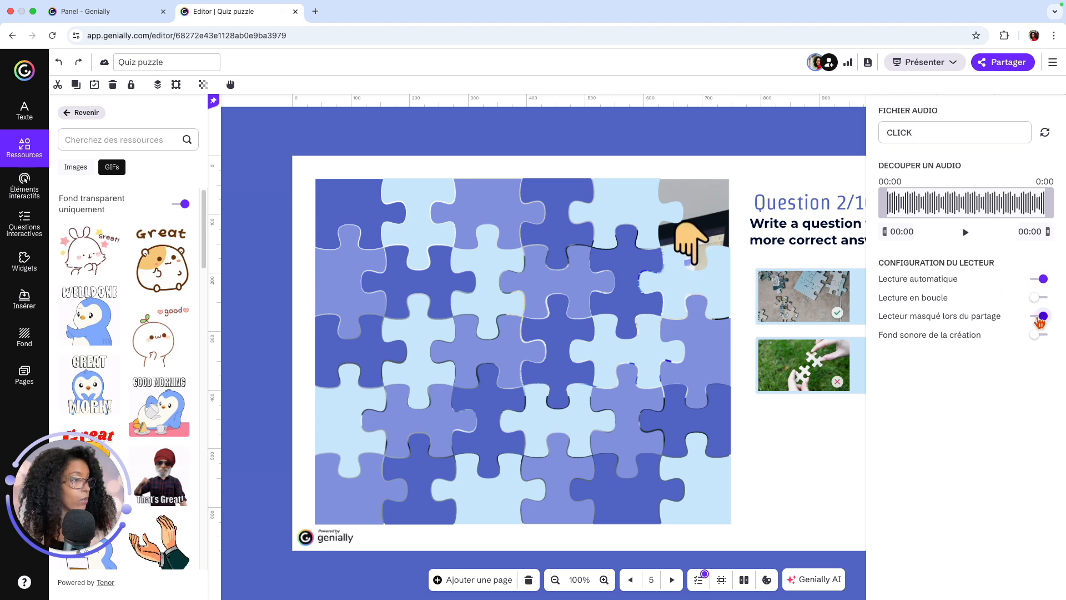
click(830, 138)
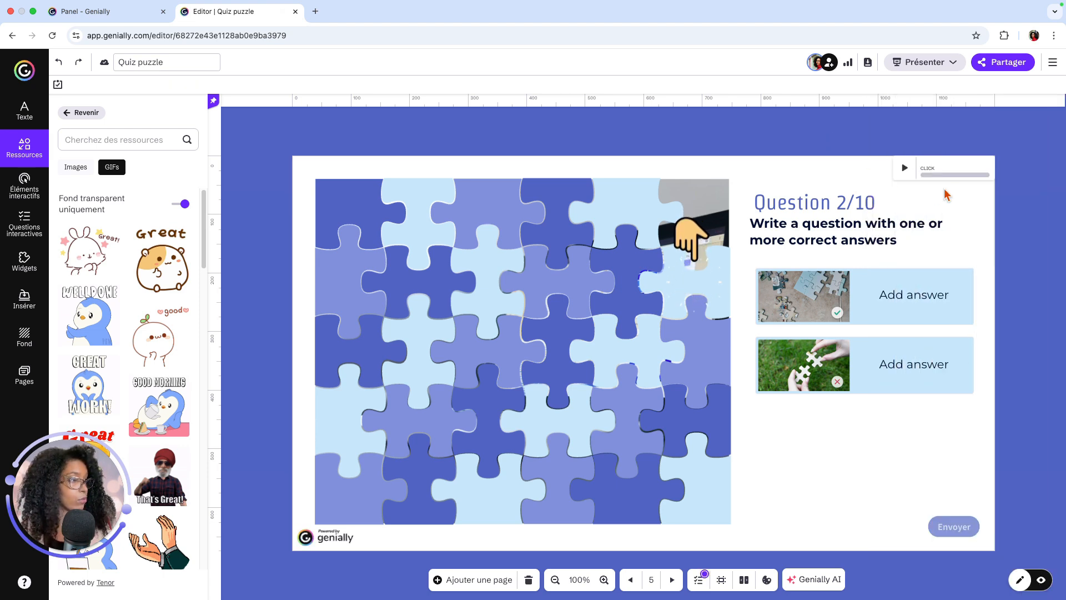
click(1039, 579)
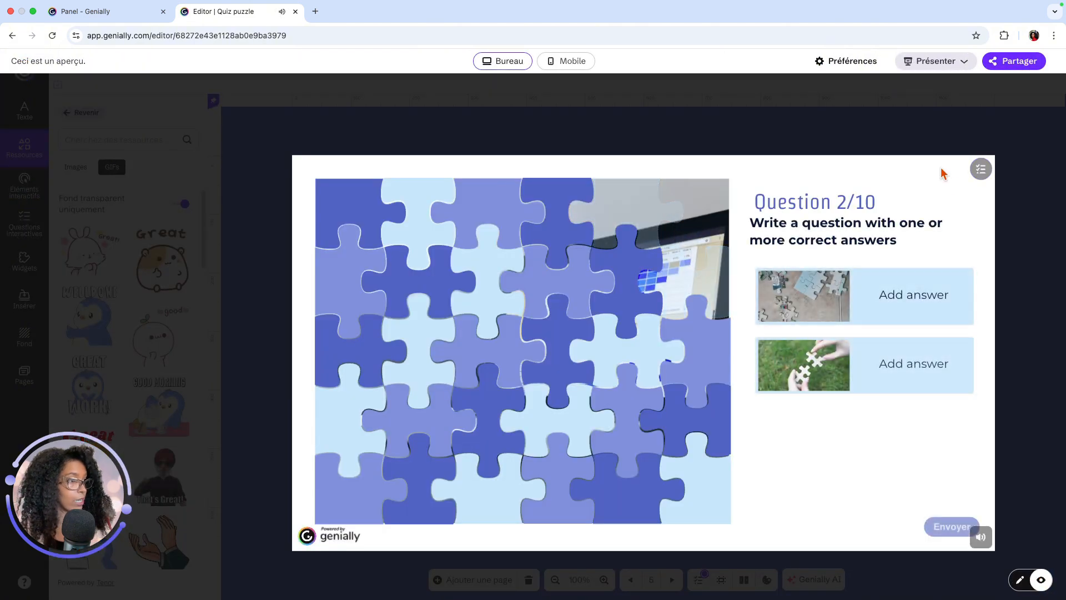
key(Escape)
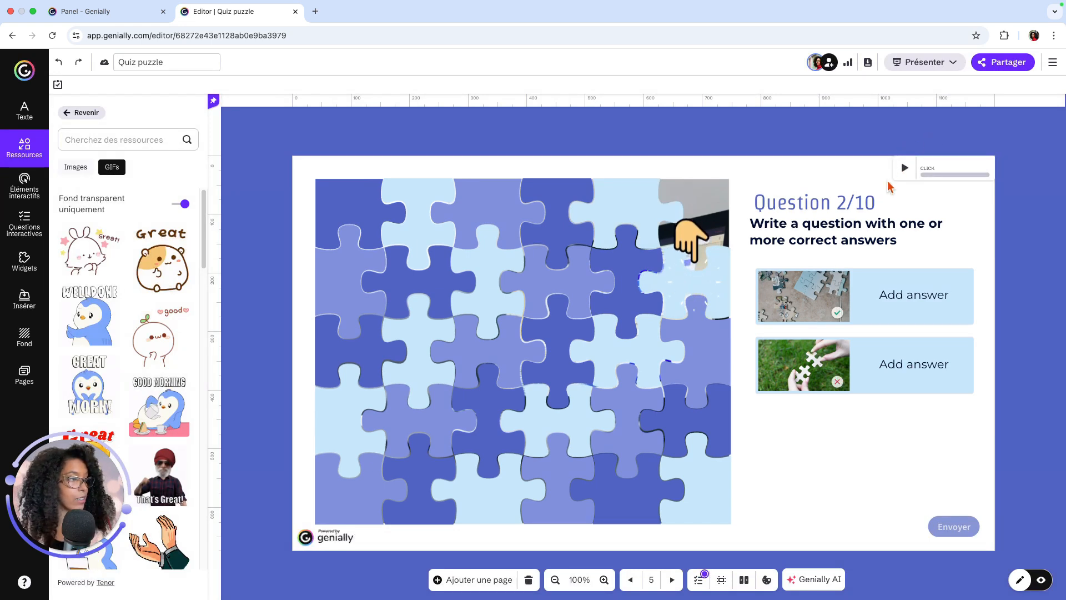
Examine the exit animation settings of the light-blue puzzle piece beside the photo gap on the QUIZ 02 page and close them
click(697, 269)
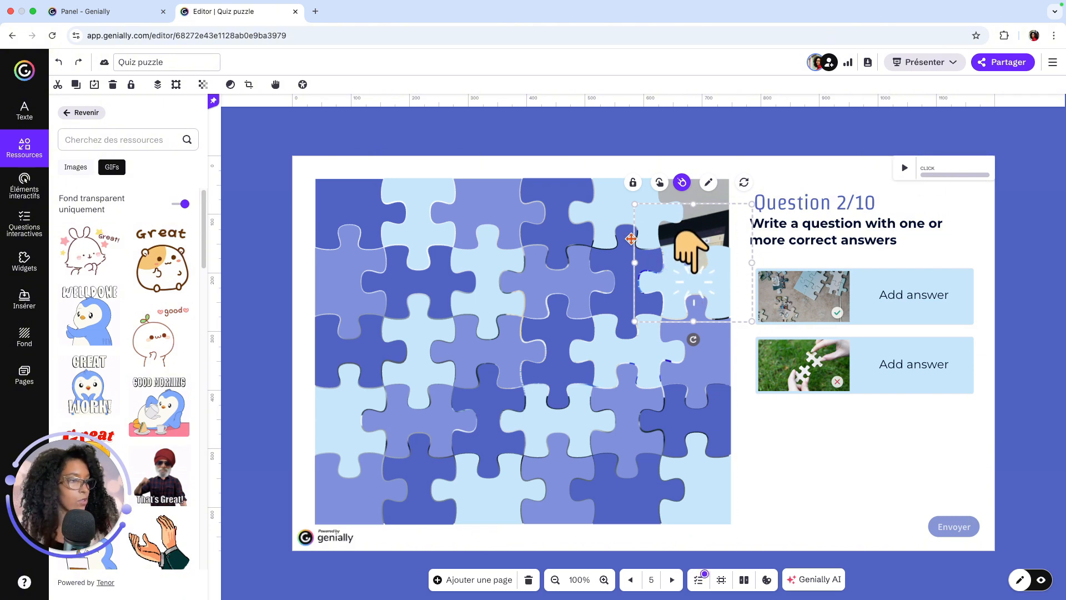
click(601, 218)
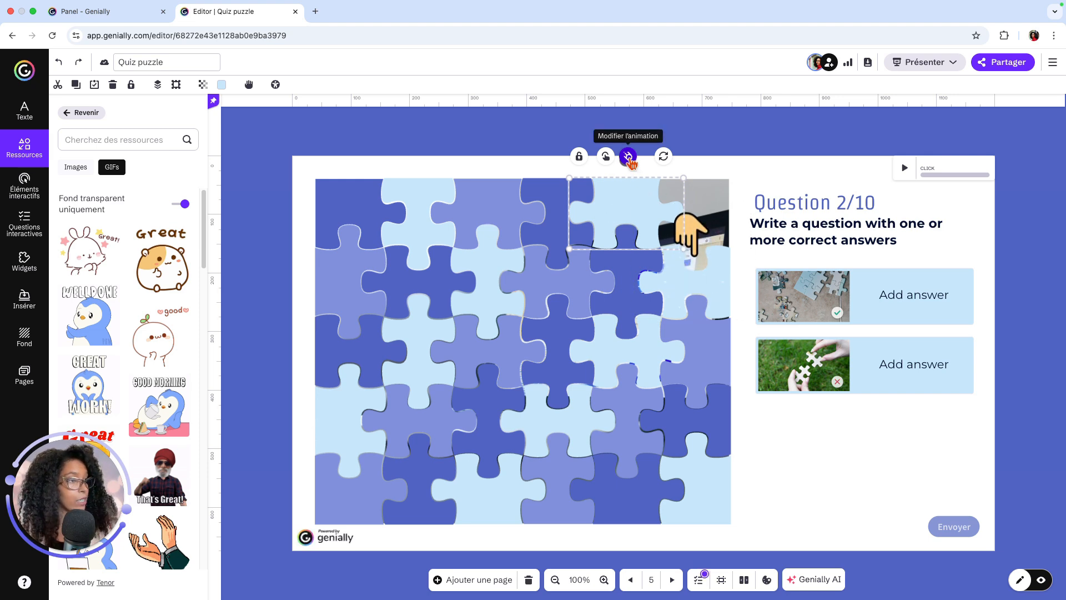
click(477, 212)
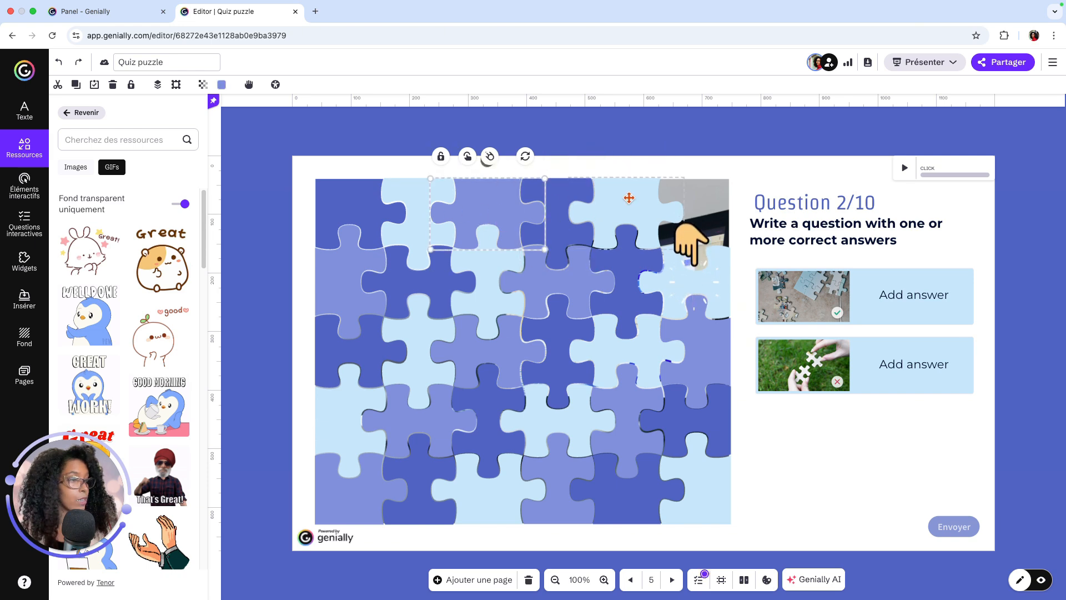
click(629, 198)
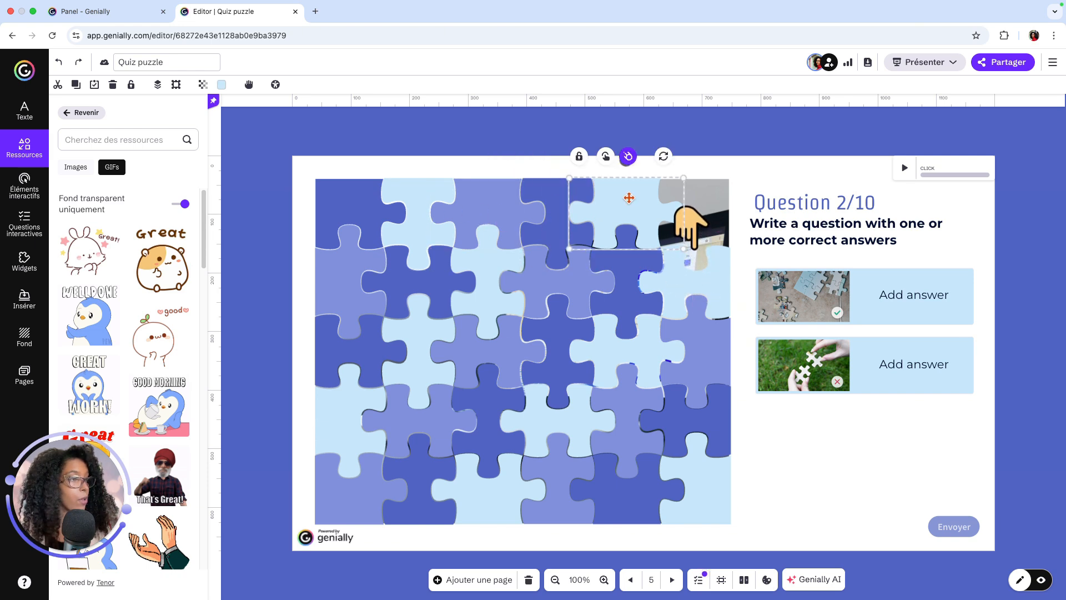
click(628, 158)
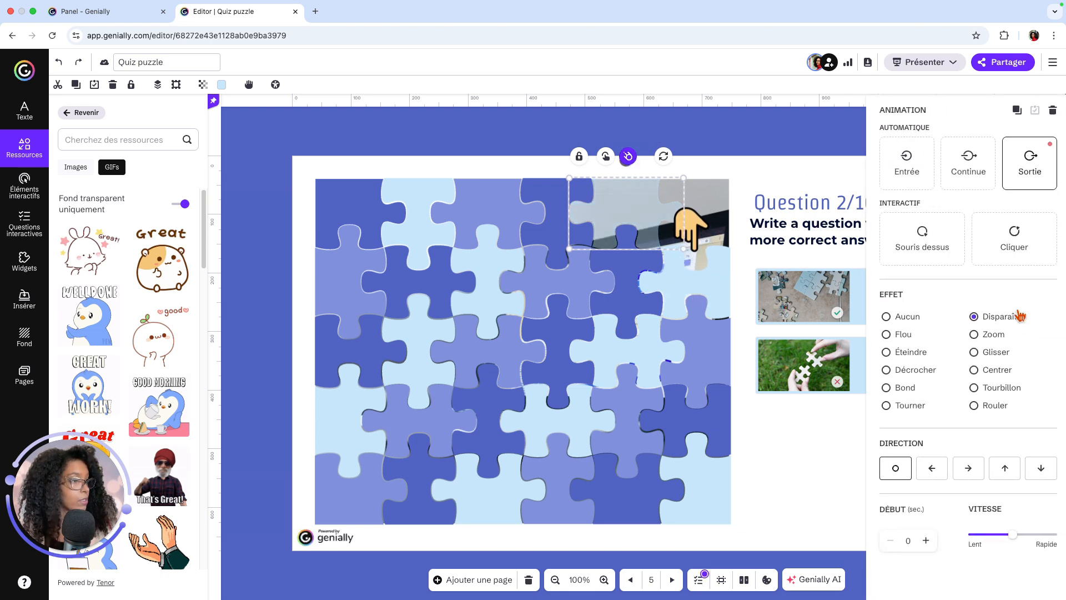
click(814, 494)
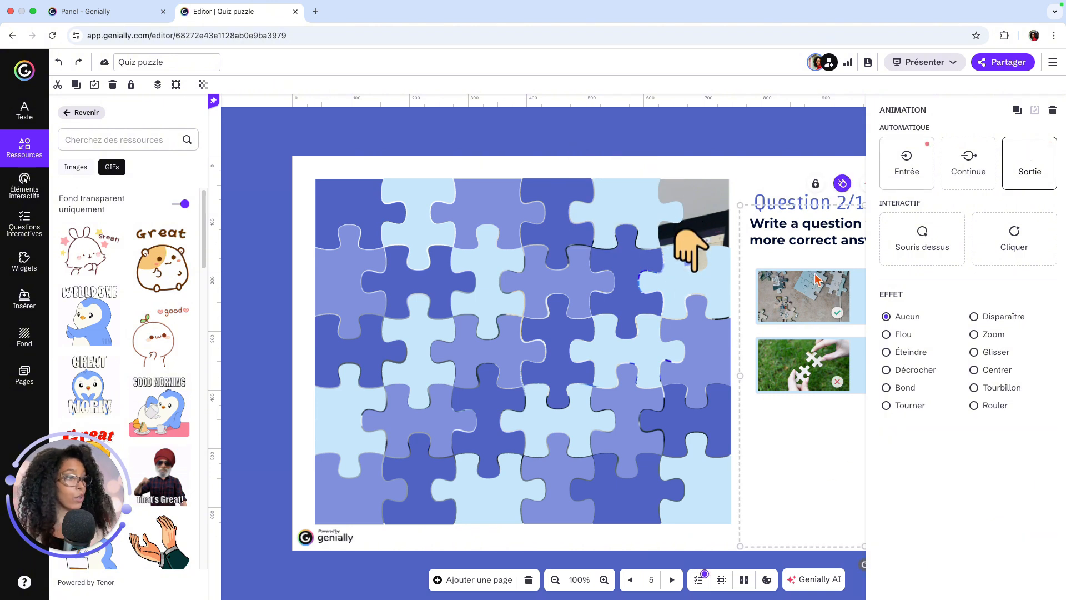
click(803, 143)
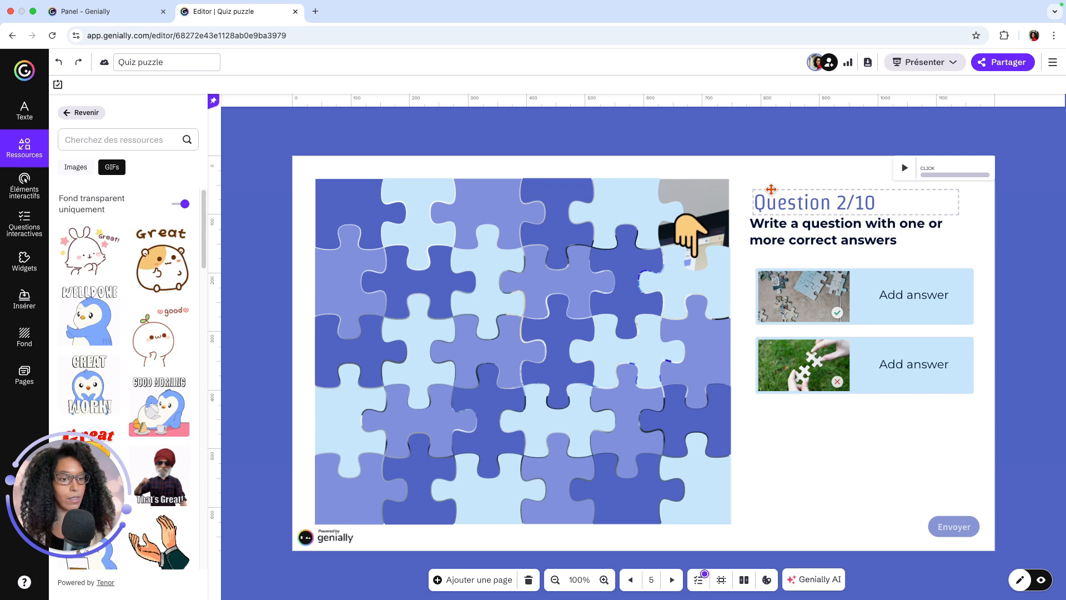
click(799, 175)
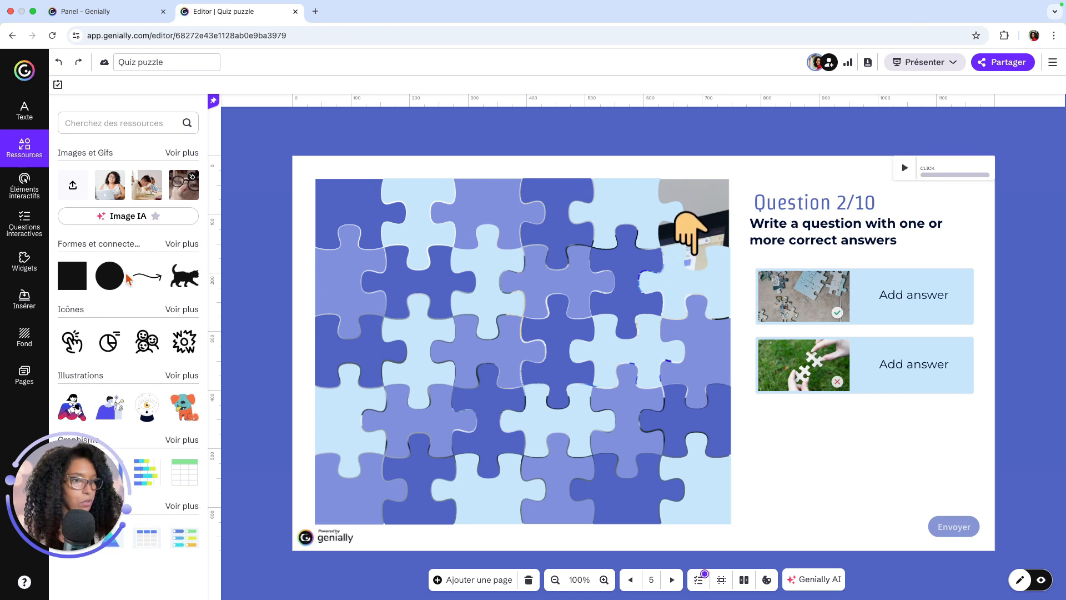
Browse the interactive elements and the audio import options, including using a URL link
click(25, 188)
scroll(102, 216, down, 1)
scroll(102, 215, up, 1)
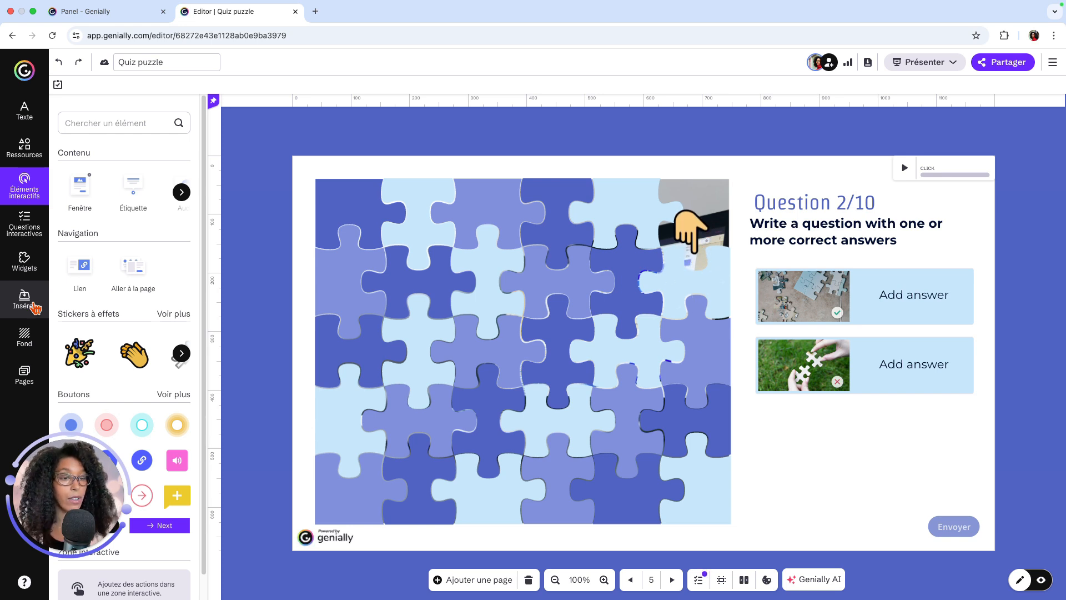
click(24, 298)
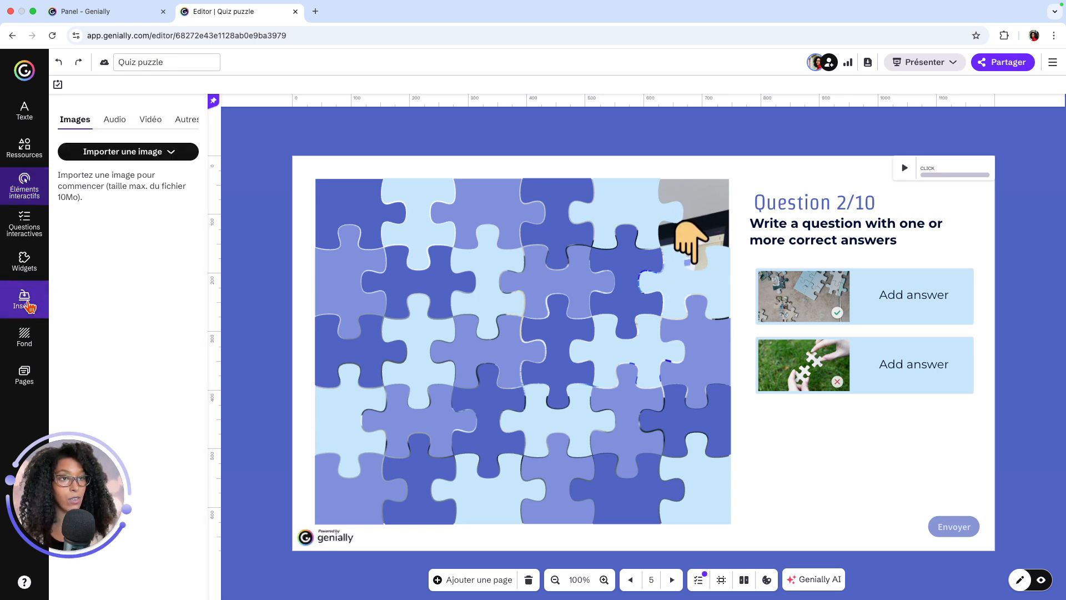
click(118, 121)
click(128, 152)
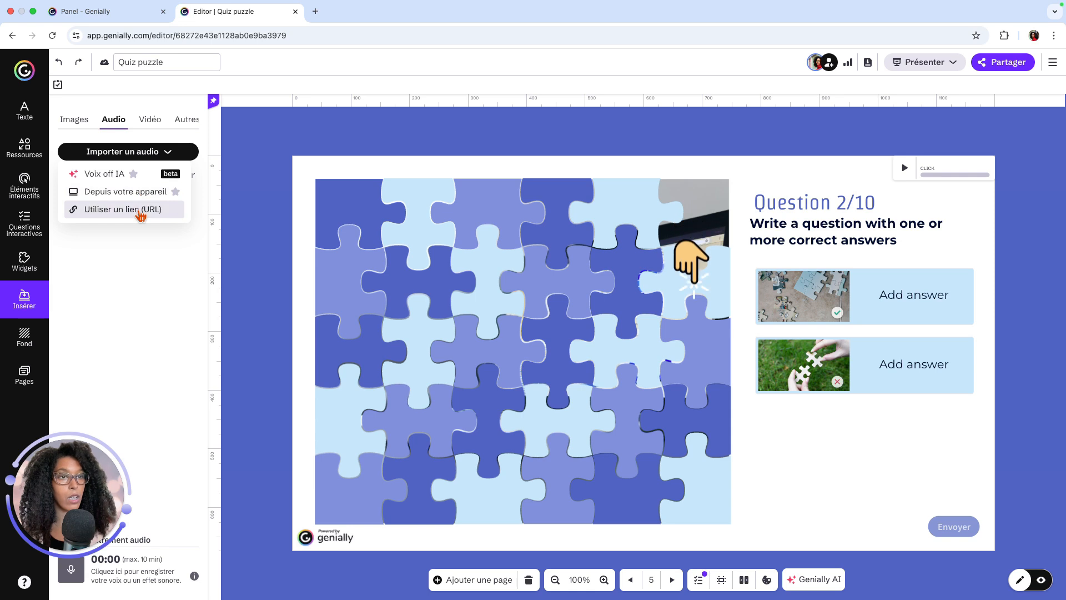
click(130, 282)
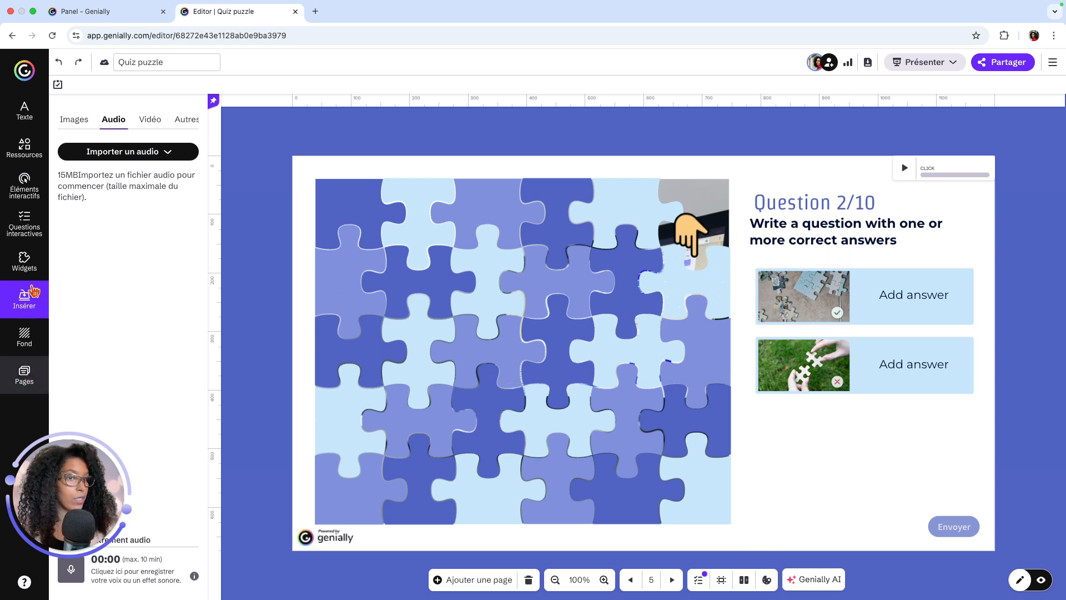
Insert an image-choice question on the QUIZ 02 page and move it down over the puzzle
click(24, 224)
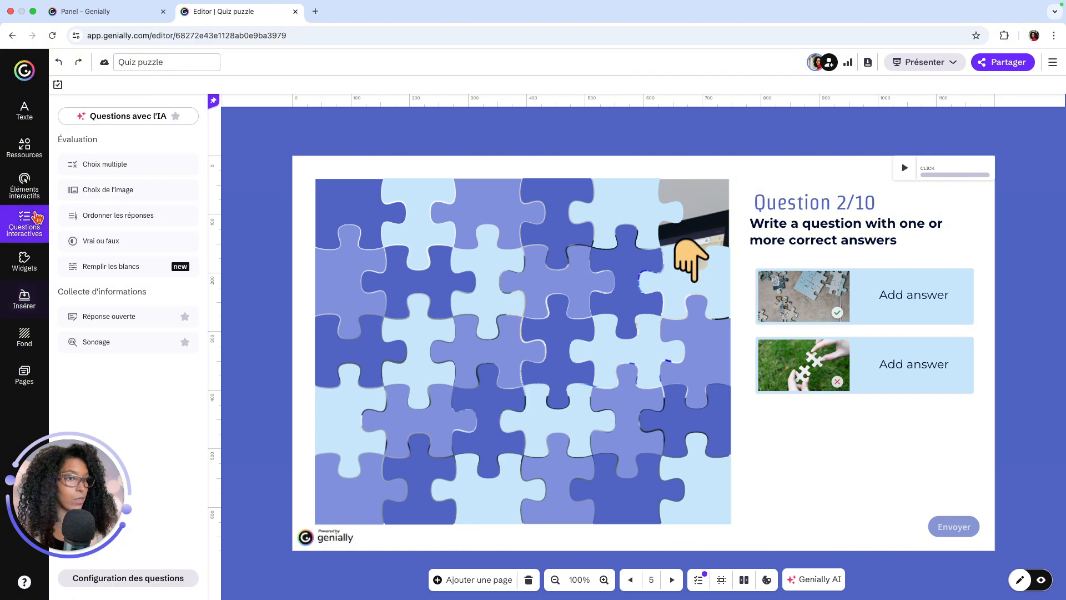
click(136, 193)
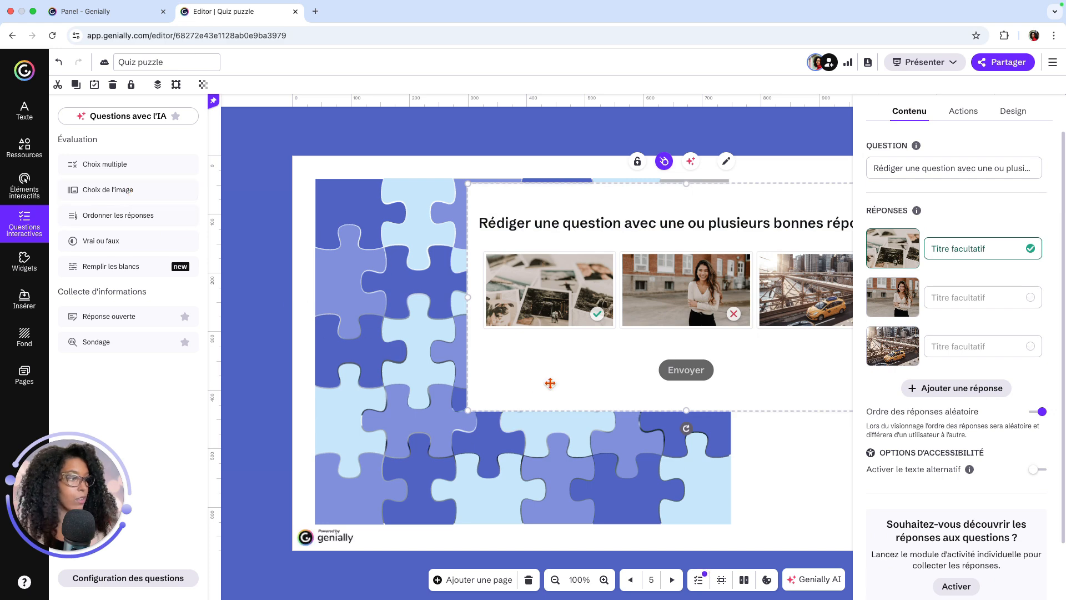
drag(751, 386, 657, 491)
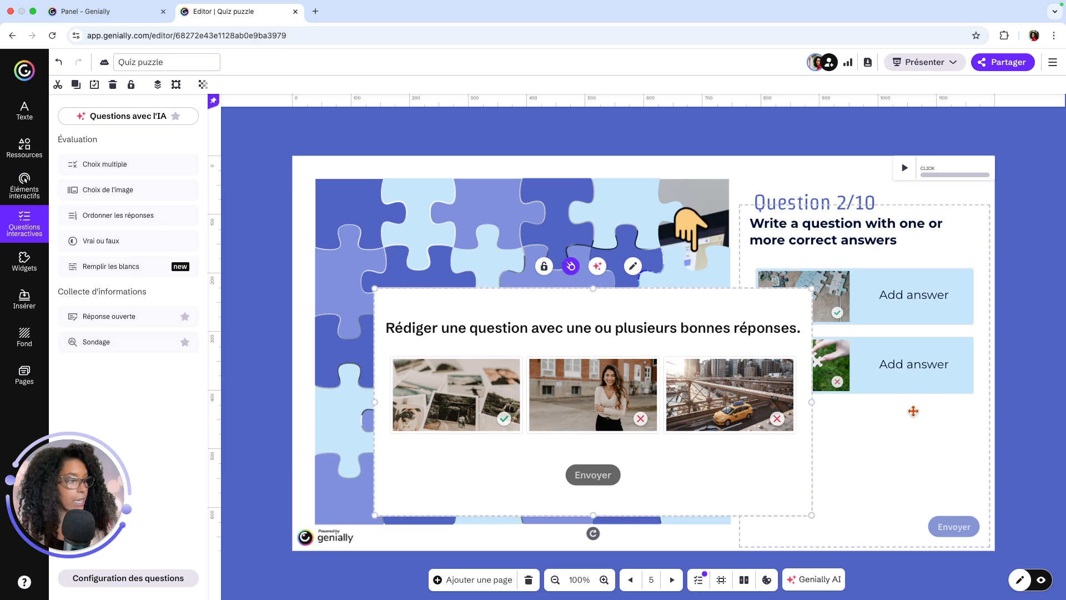
Examine the layout and style settings of the template's existing image-choice question on the QUIZ 02 page
click(873, 250)
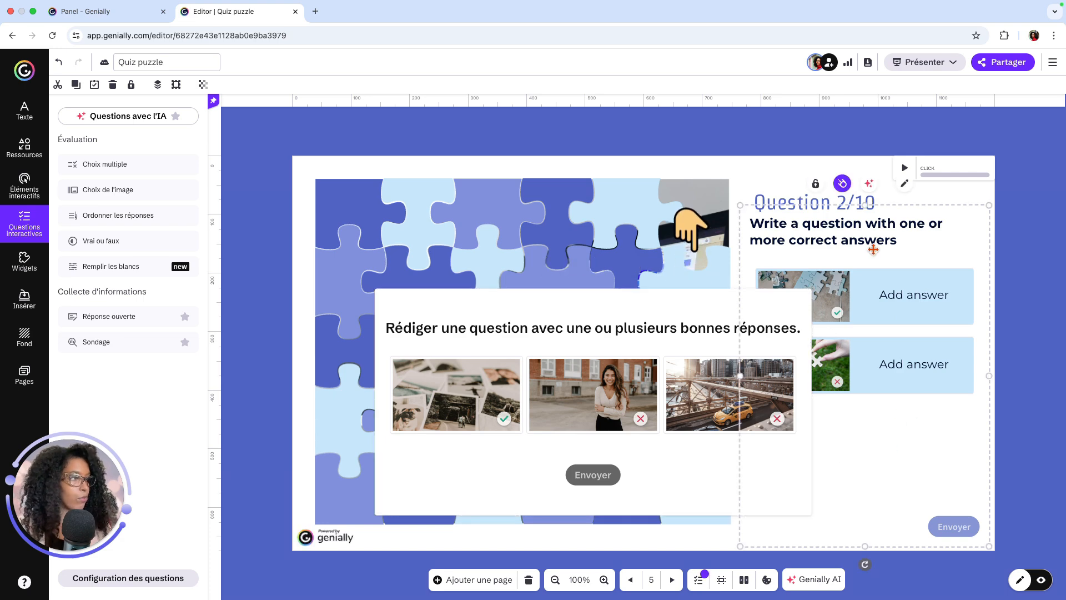
click(904, 183)
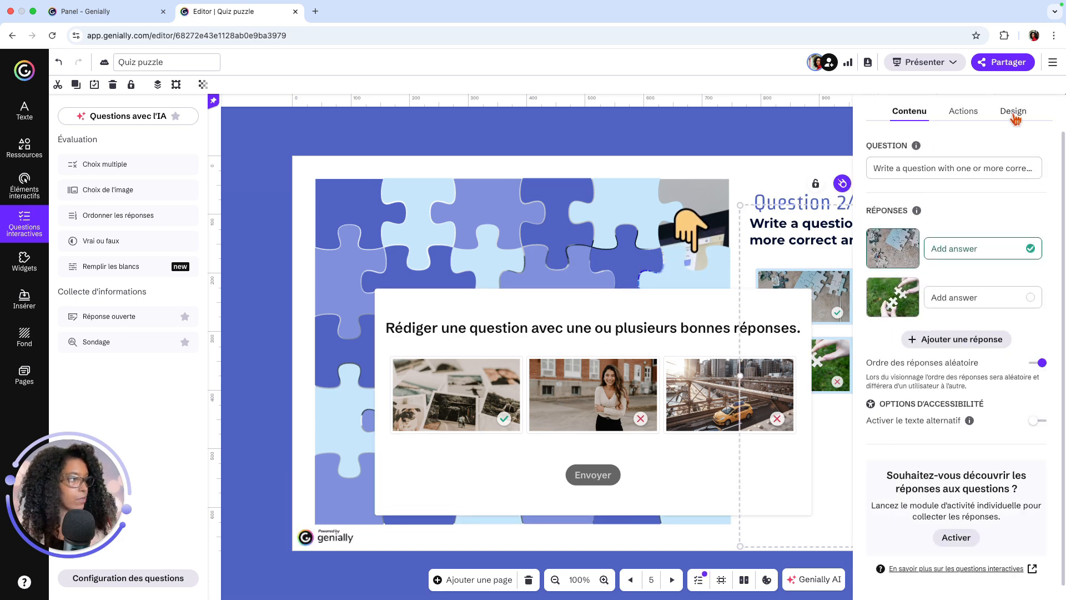
click(1013, 112)
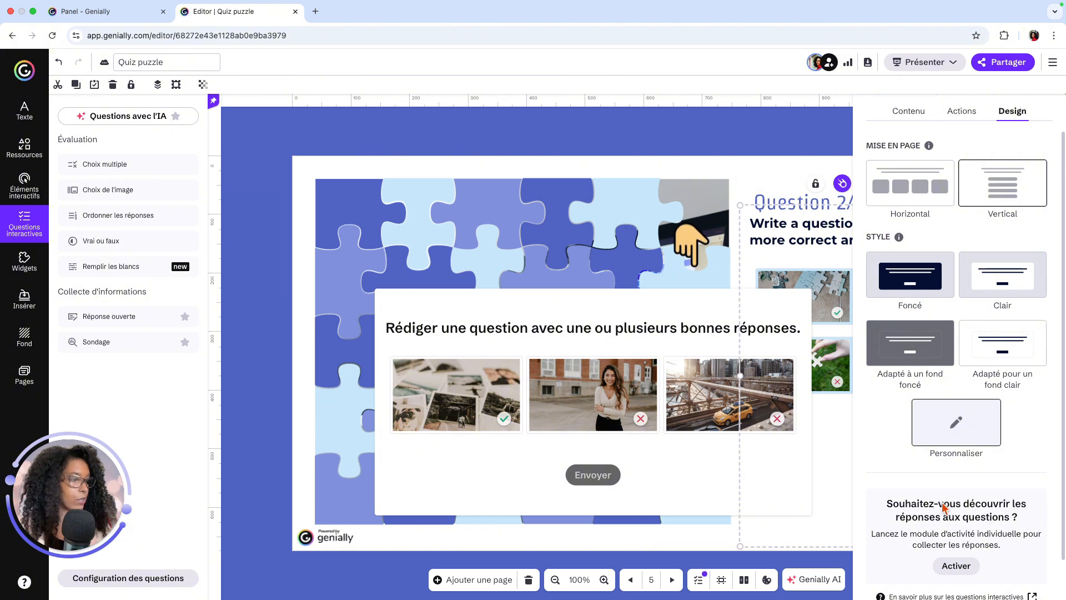
Delete the newly inserted image-choice question overlapping the puzzle
click(645, 308)
key(Delete)
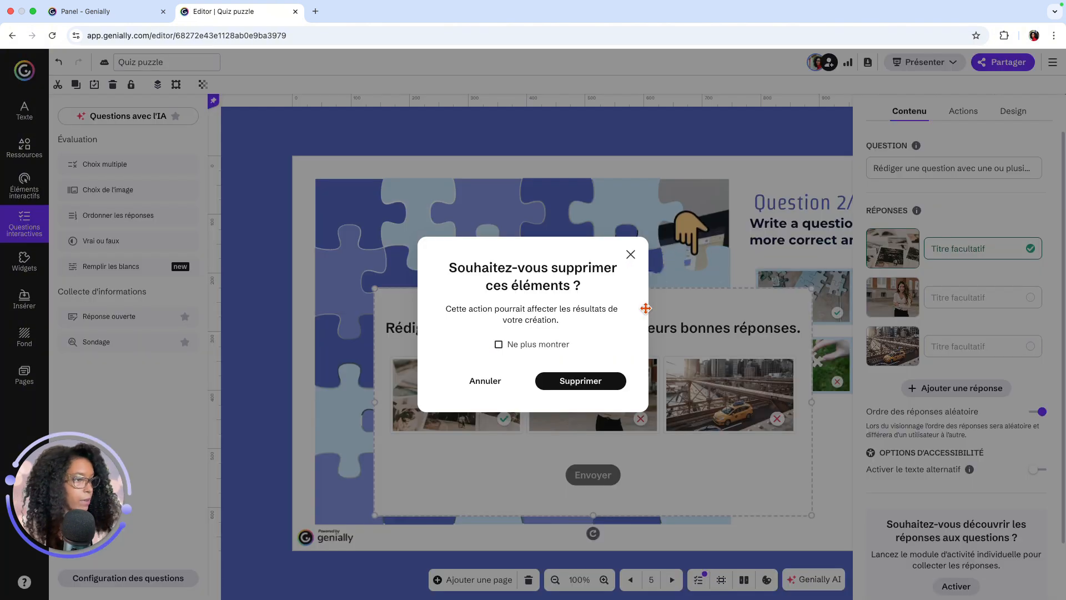
click(602, 379)
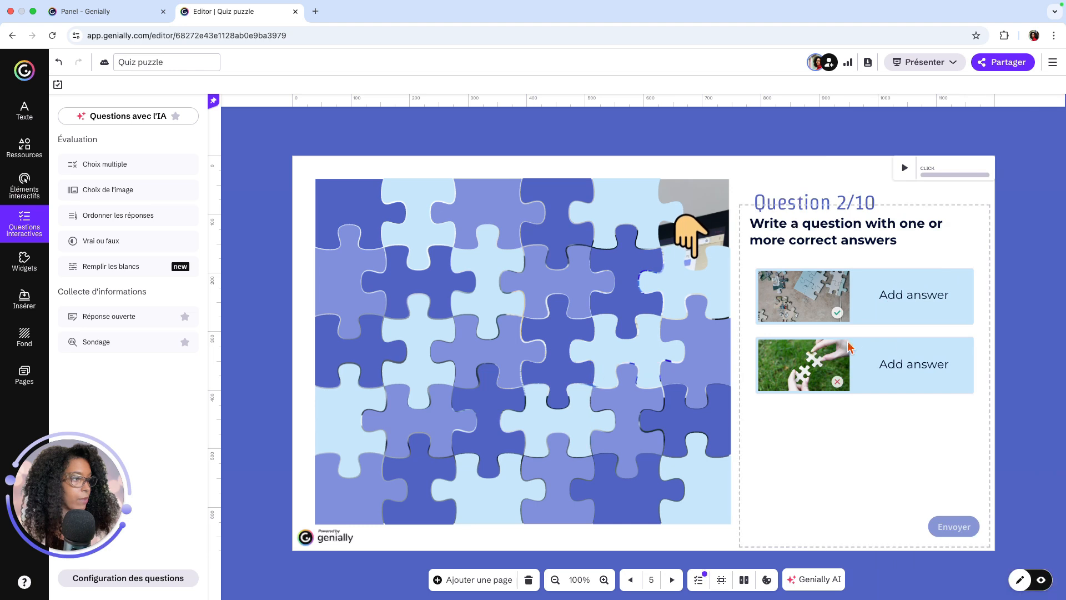
Examine the question and answer content settings on the QUIZ 02 and QUIZ 03 pages, closing the settings of the QUIZ 03 question
click(904, 184)
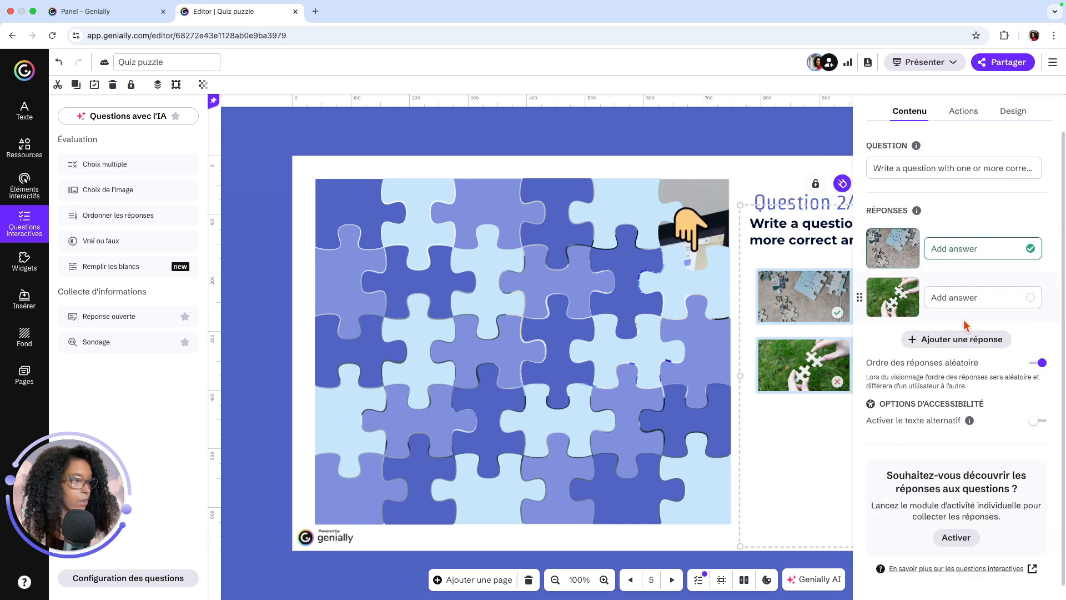
click(24, 377)
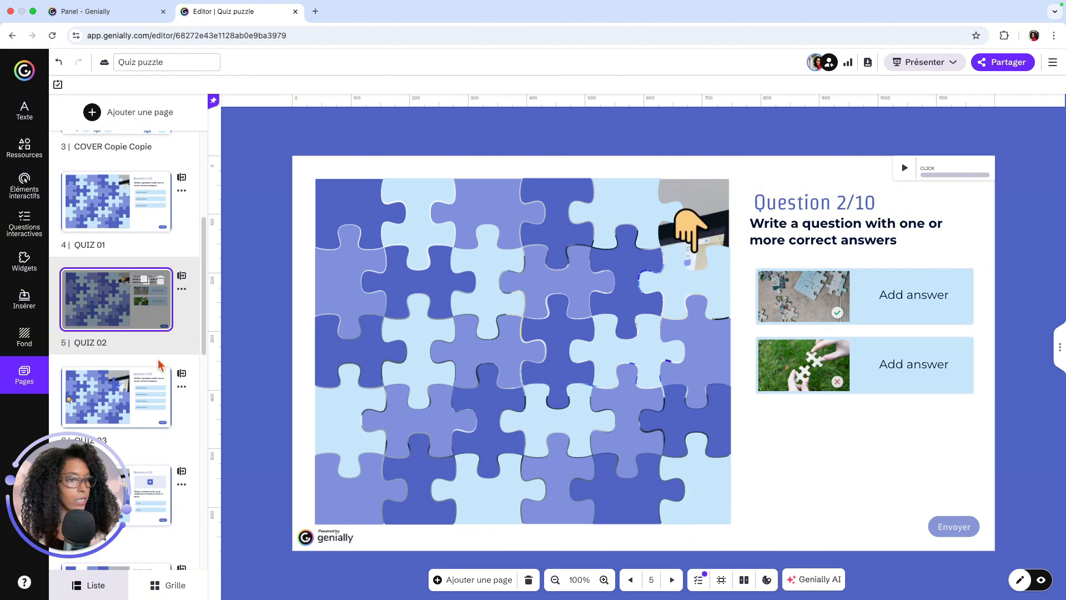
click(137, 411)
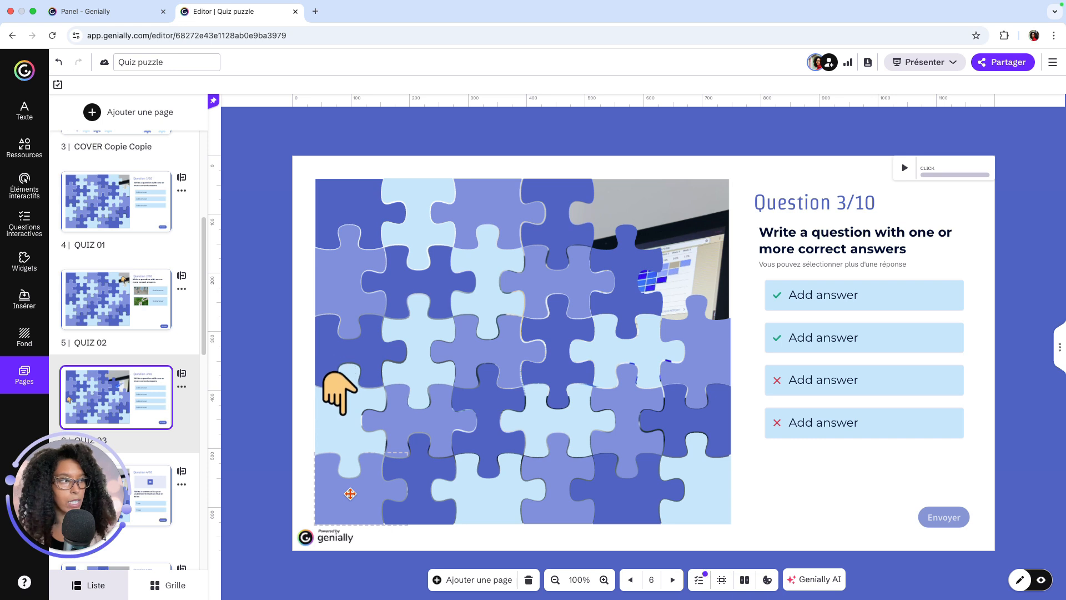
click(887, 356)
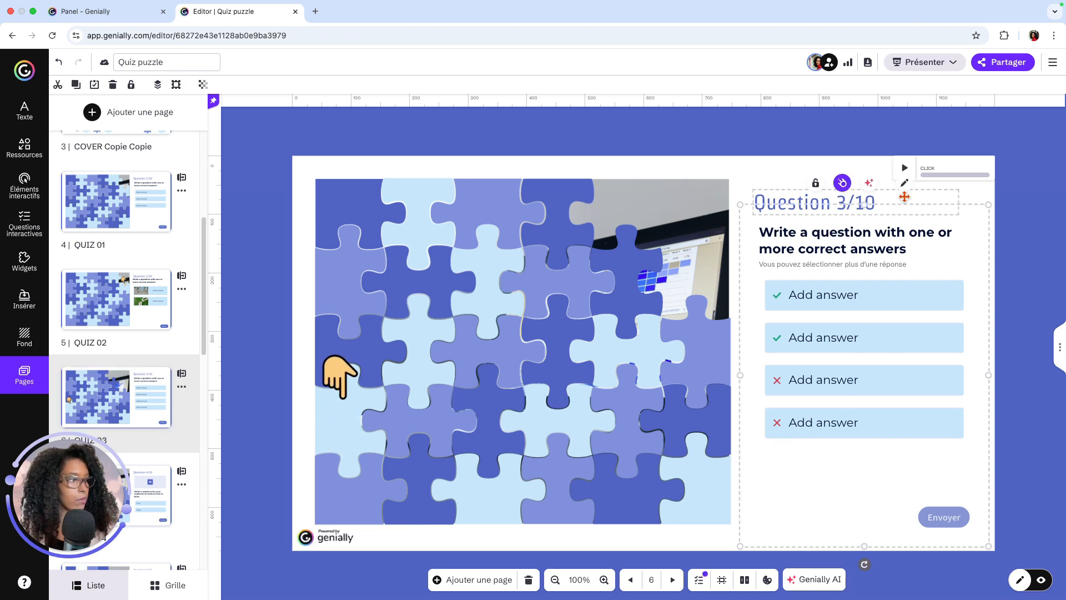
click(904, 183)
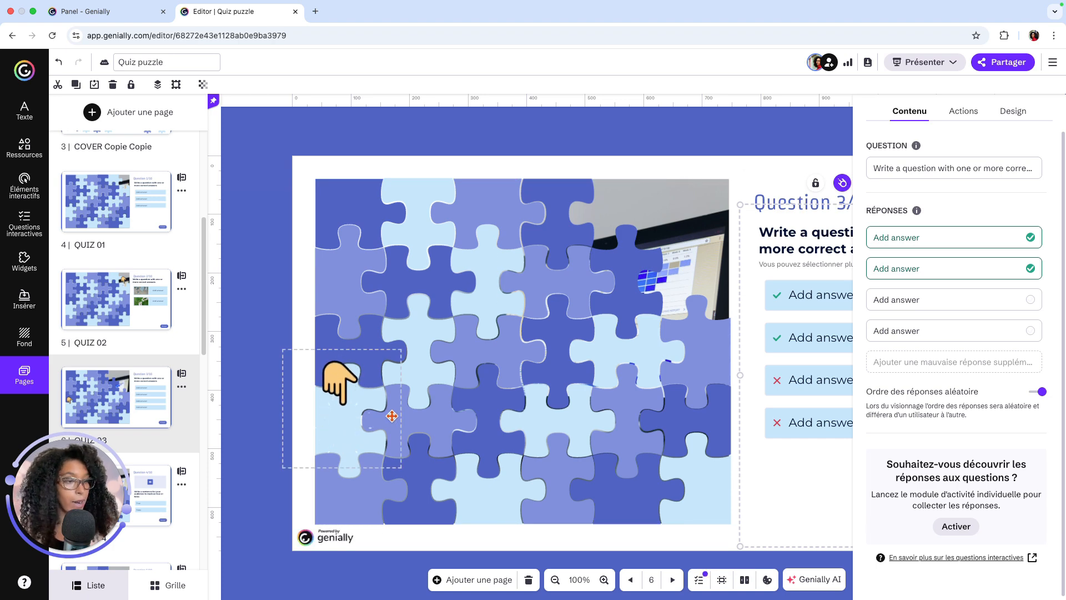
click(762, 157)
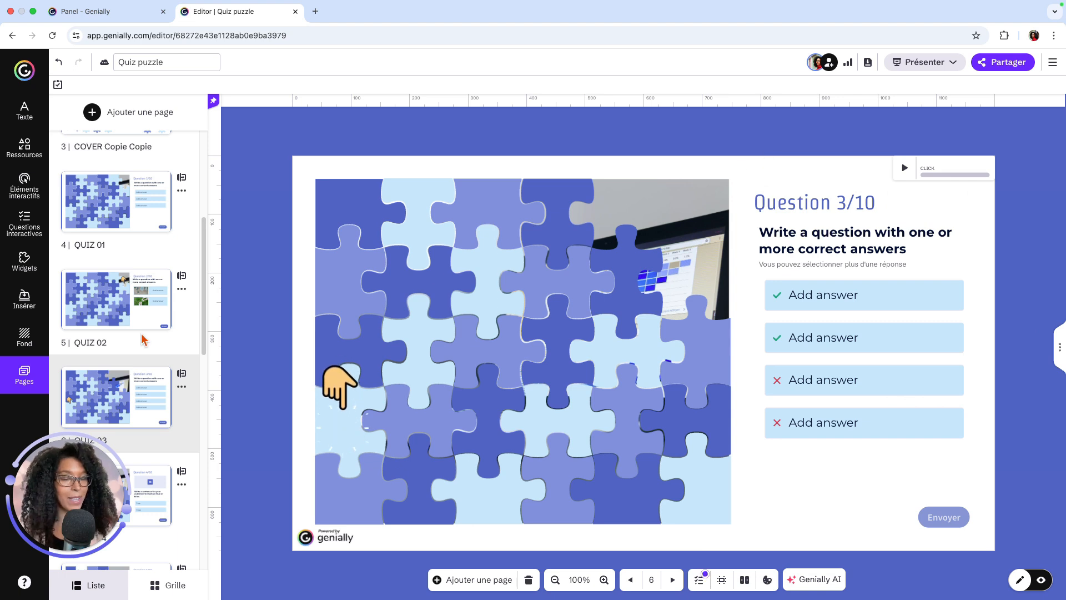
Go to the QUIZ 04 page and examine the content settings of its true-or-false question
scroll(141, 334, down, 2)
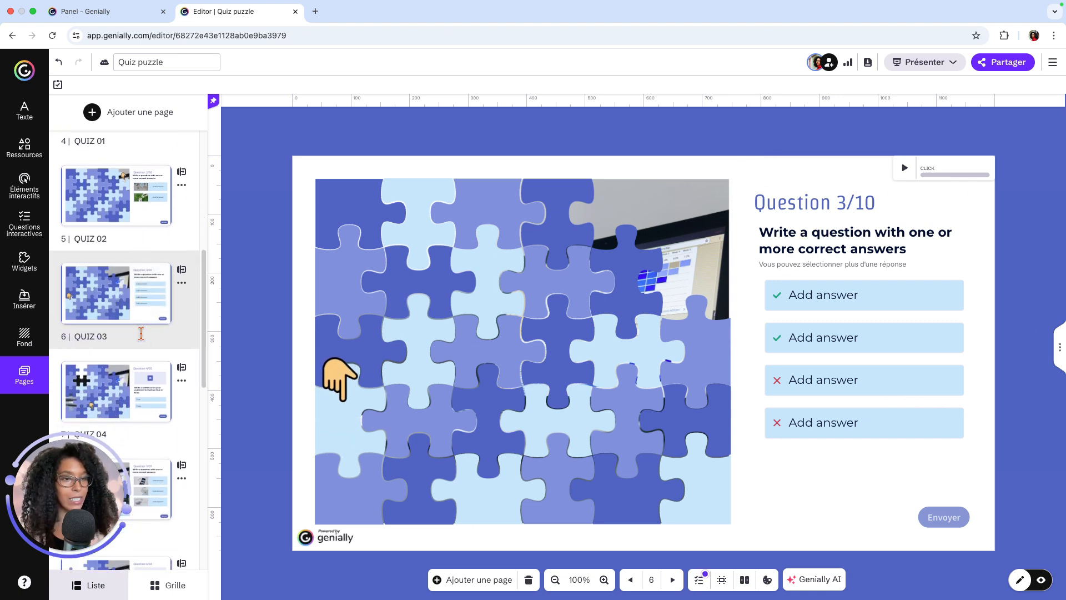
click(129, 392)
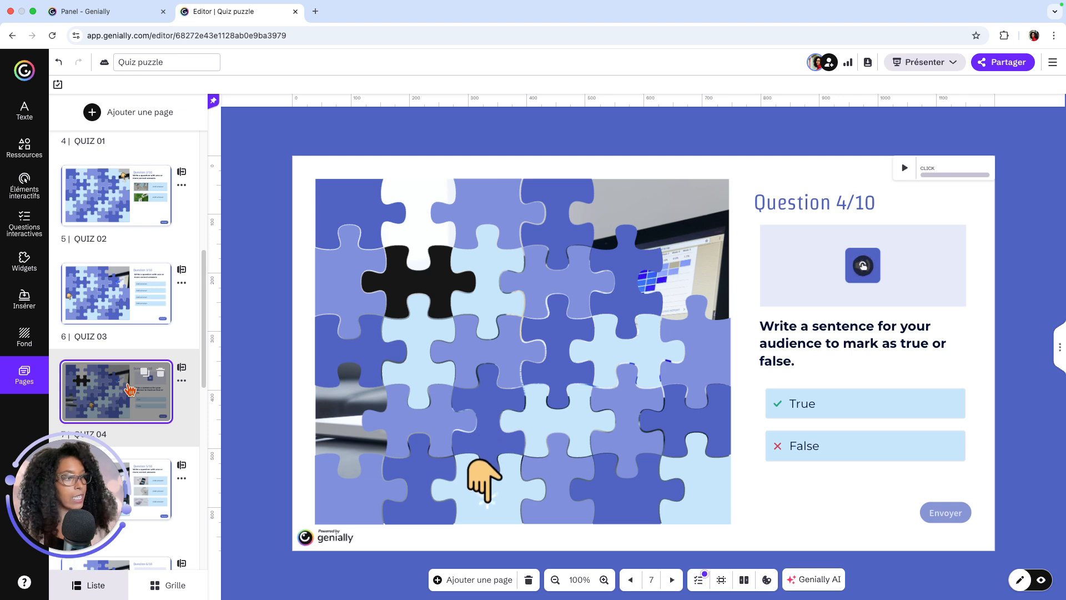
click(864, 404)
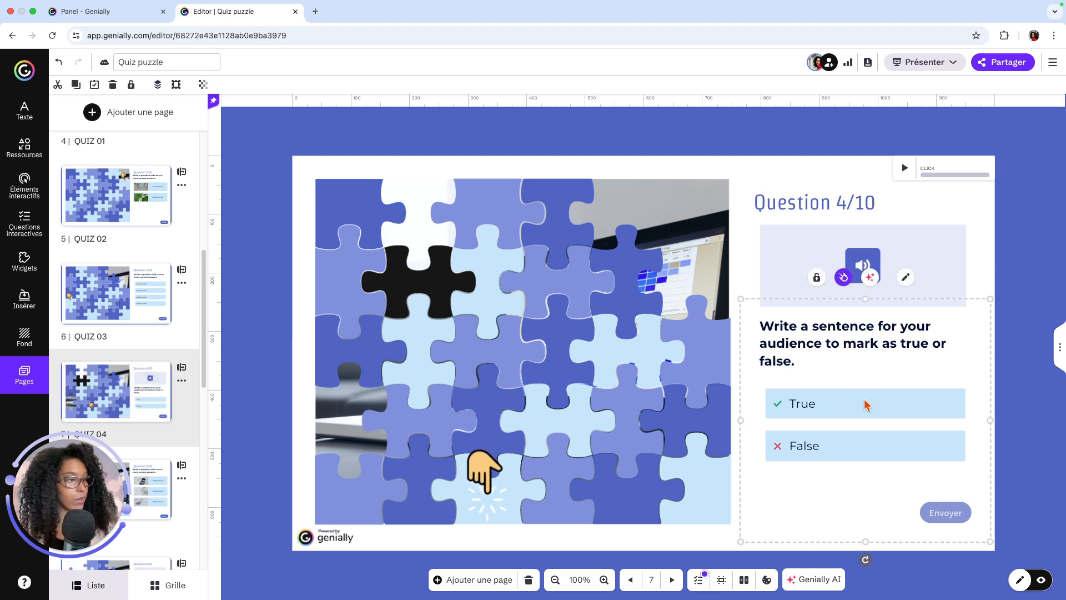
click(905, 277)
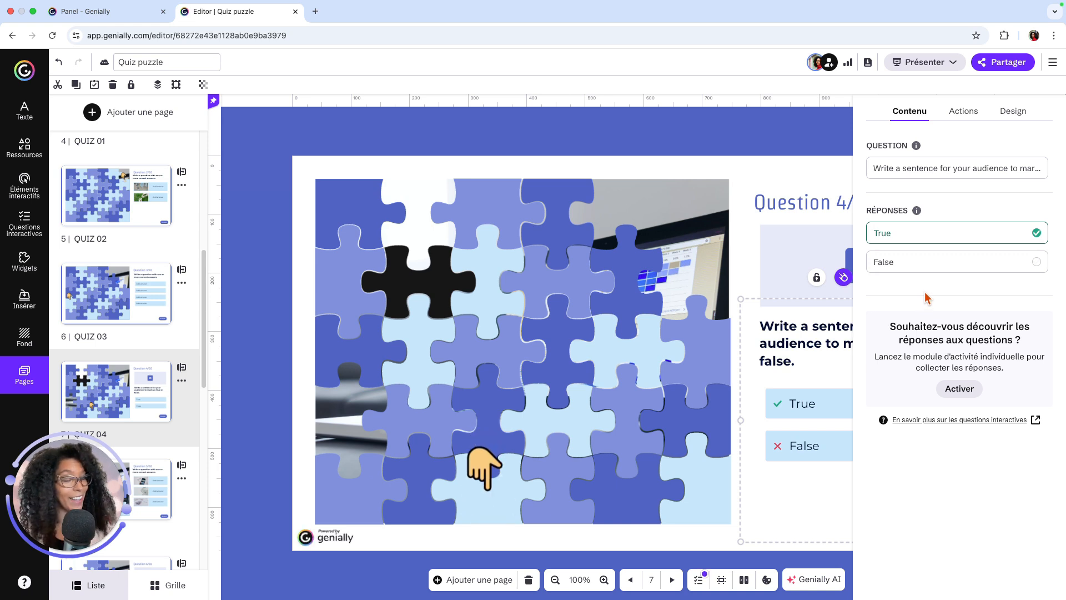
Examine the audio area, its speaker button and the true-or-false question as separate elements on the QUIZ 04 page
click(808, 254)
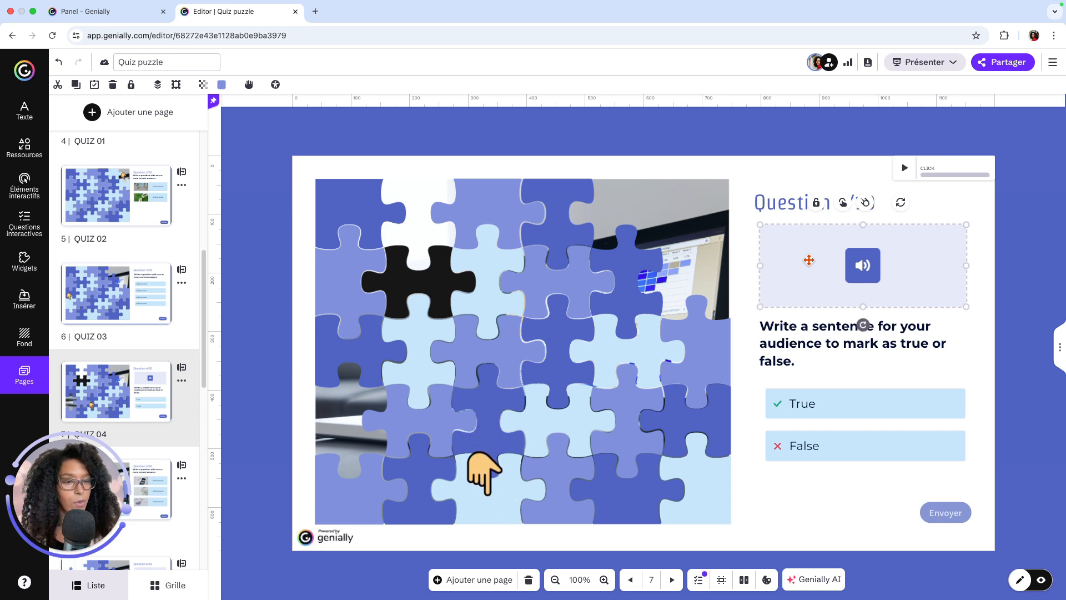
click(812, 329)
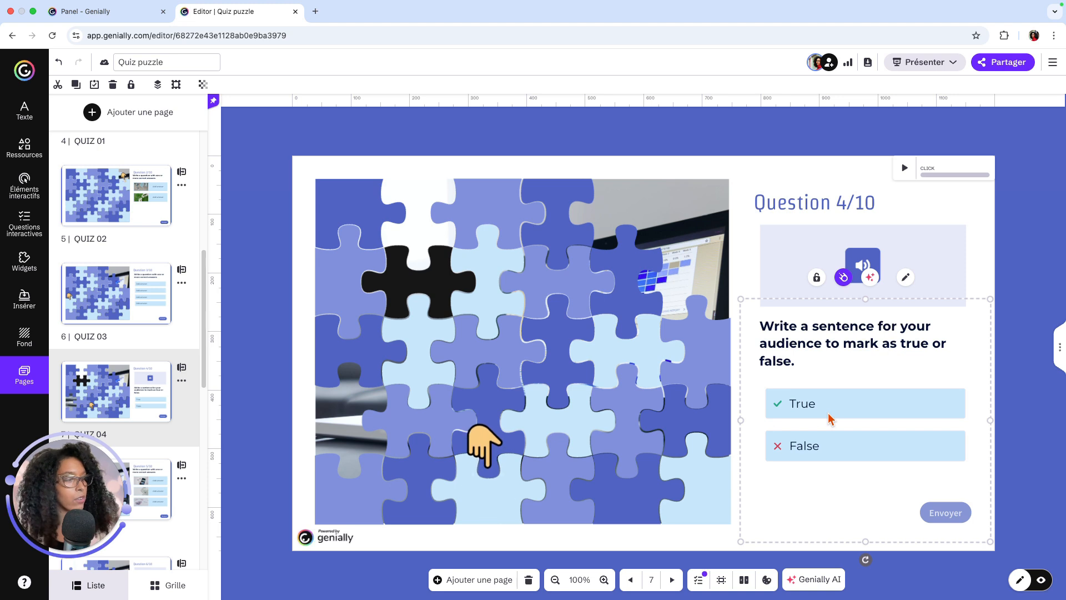
click(810, 242)
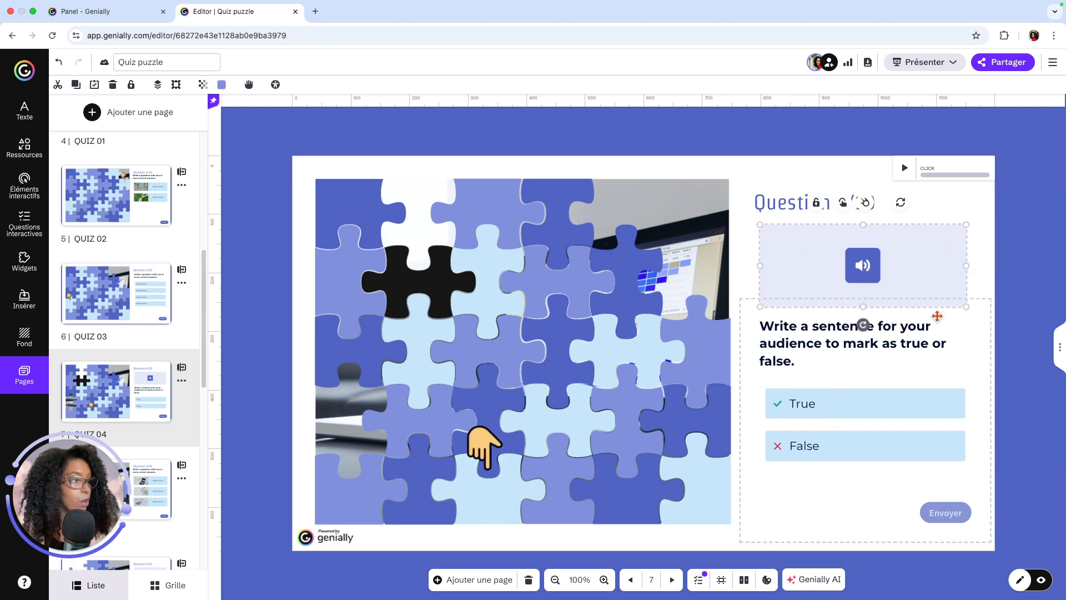
click(859, 275)
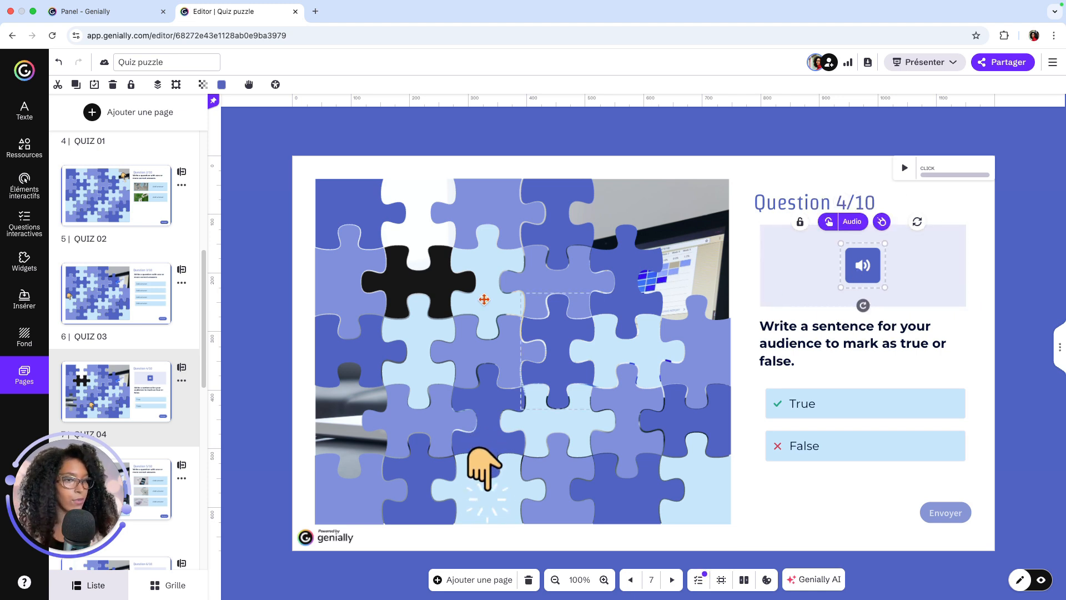
Insert a grey round speaker button from the interactive button library onto the QUIZ 04 page
click(29, 194)
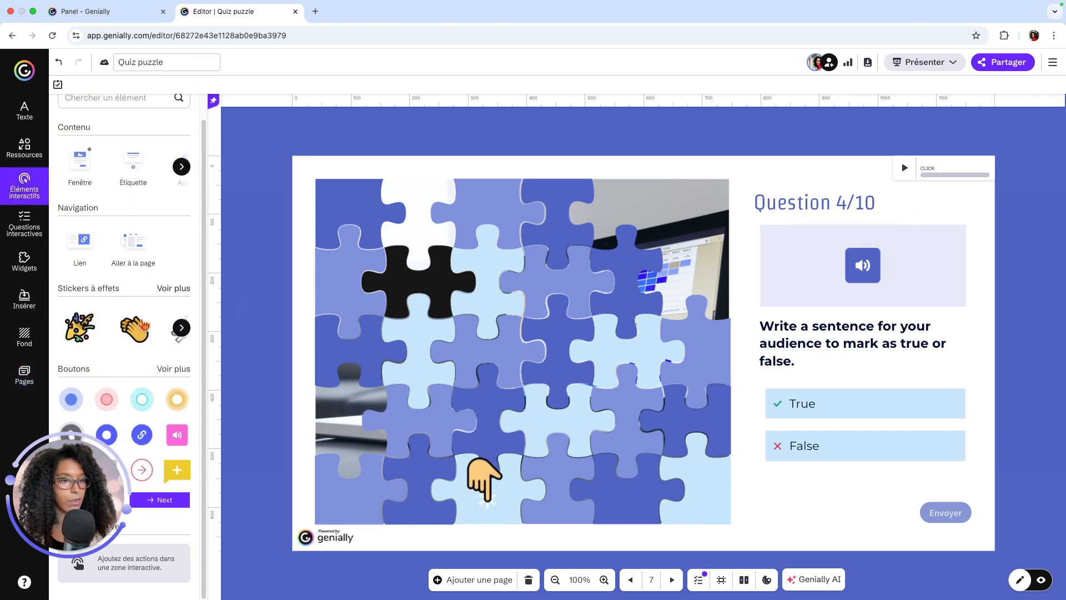
click(168, 380)
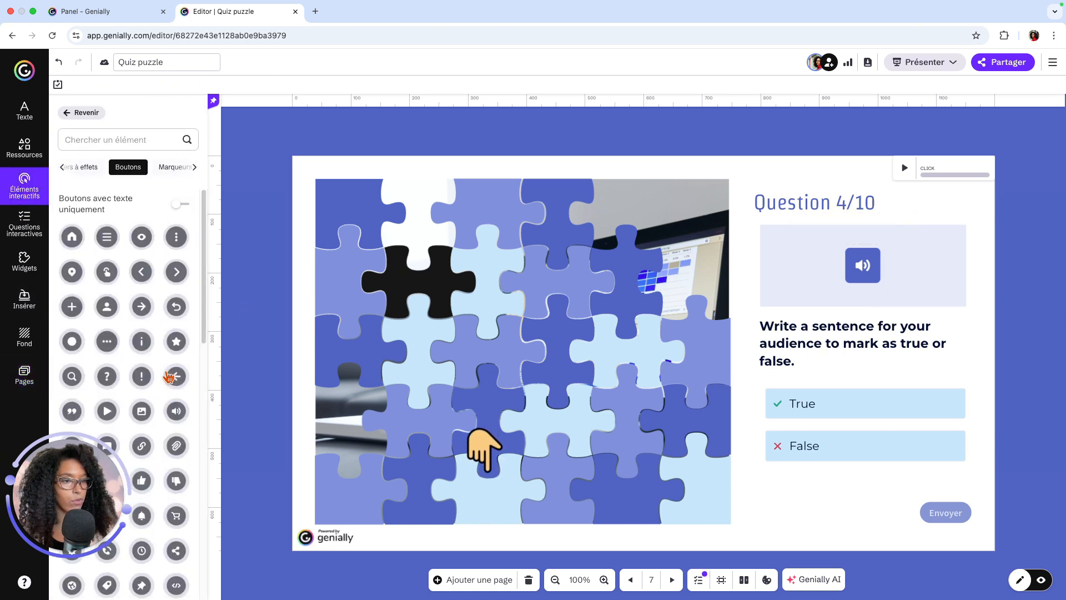
scroll(155, 313, down, 3)
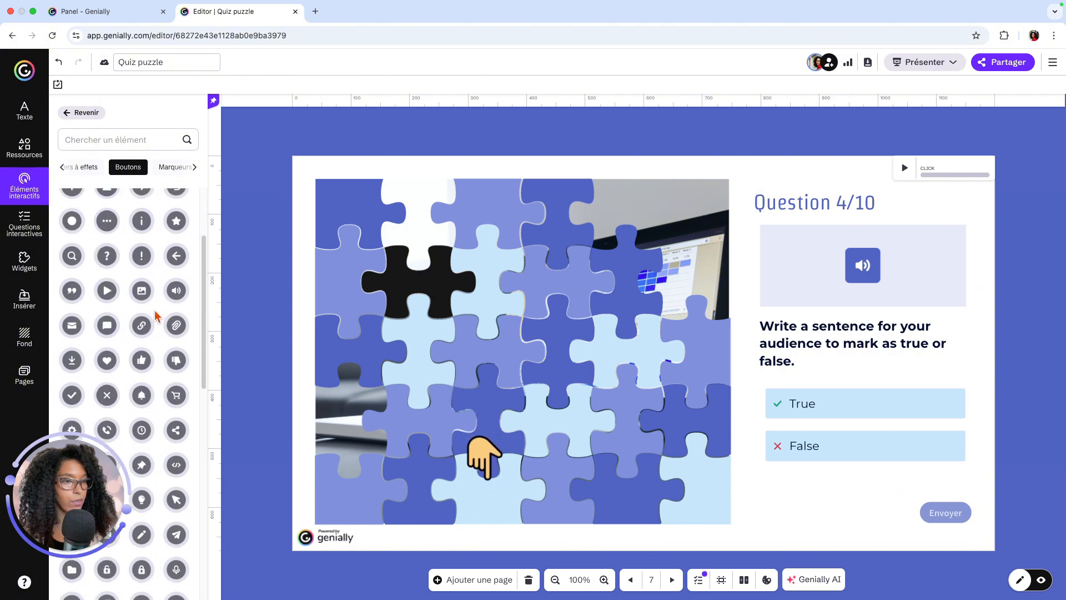
scroll(154, 311, up, 3)
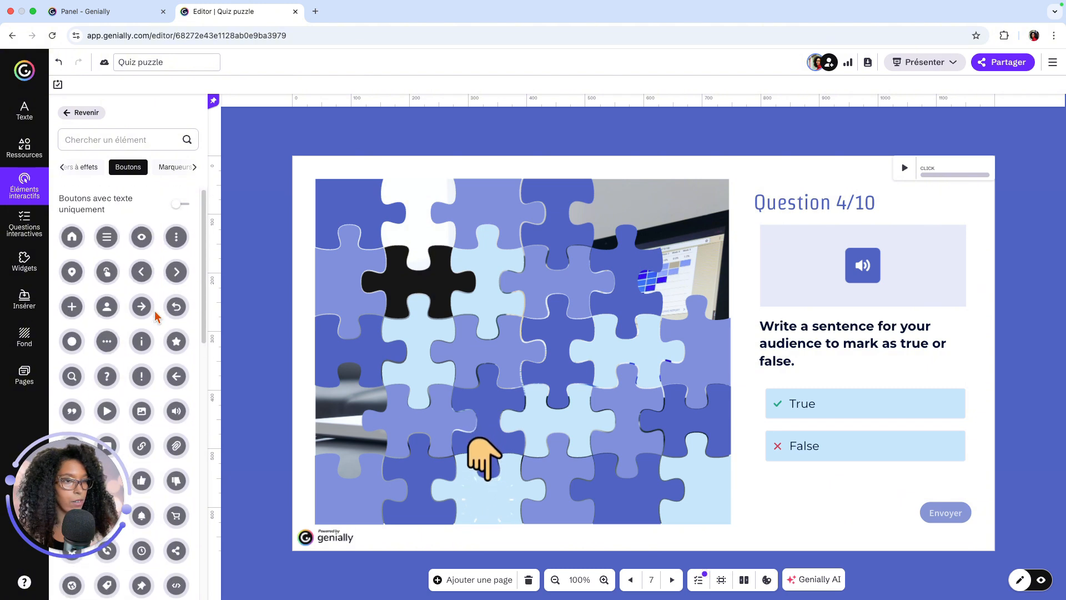
scroll(155, 361, down, 1)
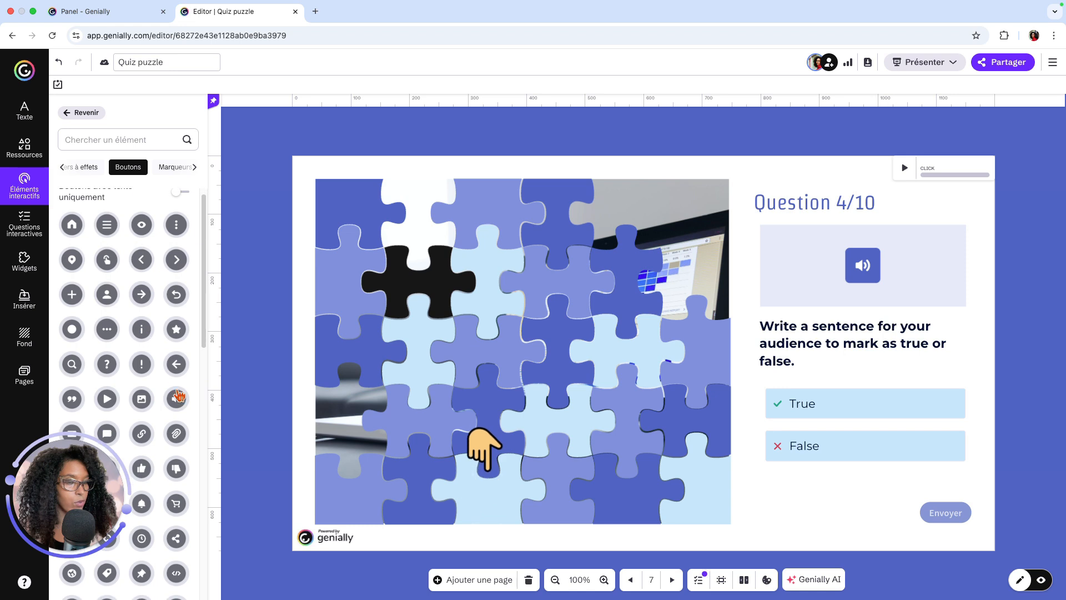
click(870, 277)
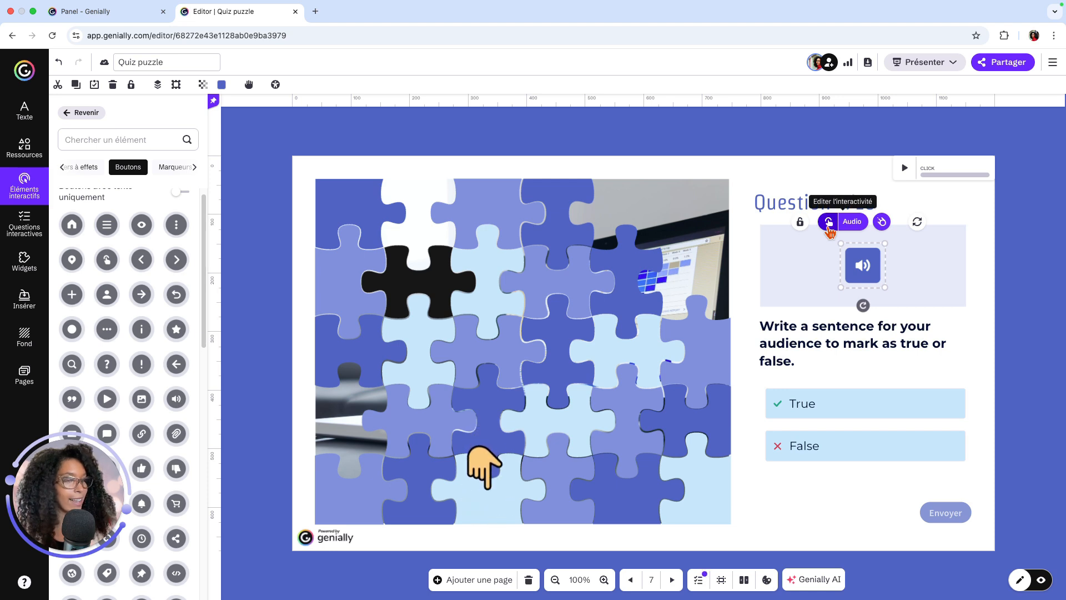
click(186, 404)
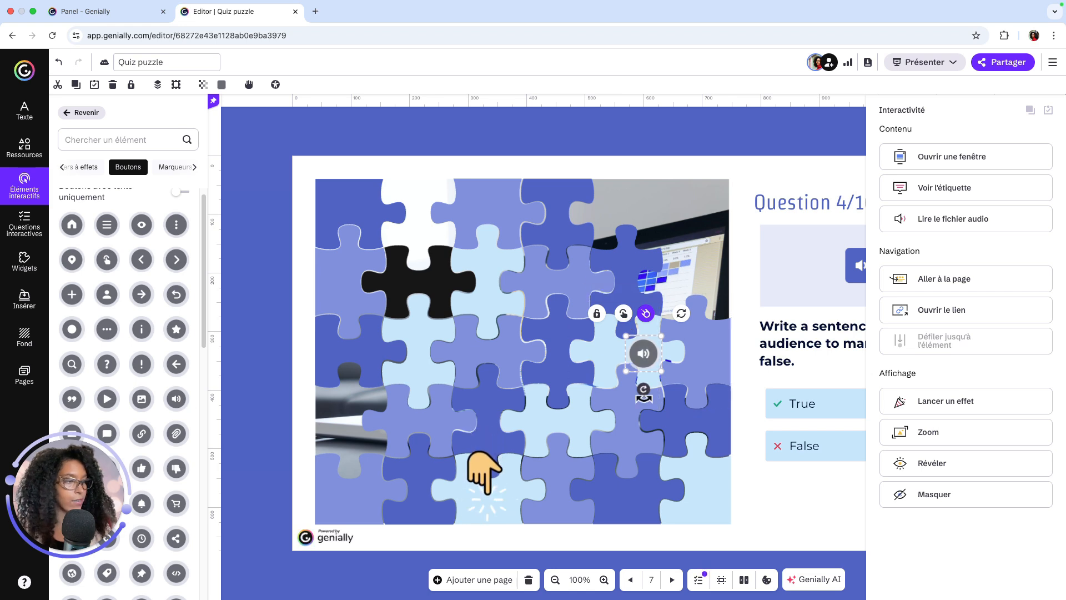
Examine the audio import and recording options for the new speaker button and the template audio's naming and trimming settings
click(624, 313)
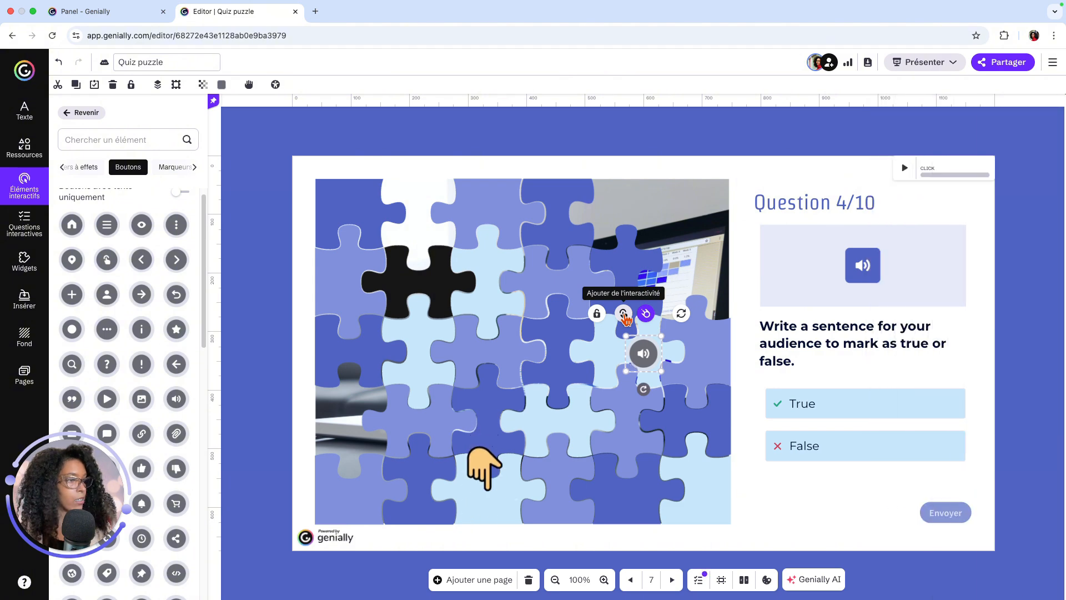
click(623, 314)
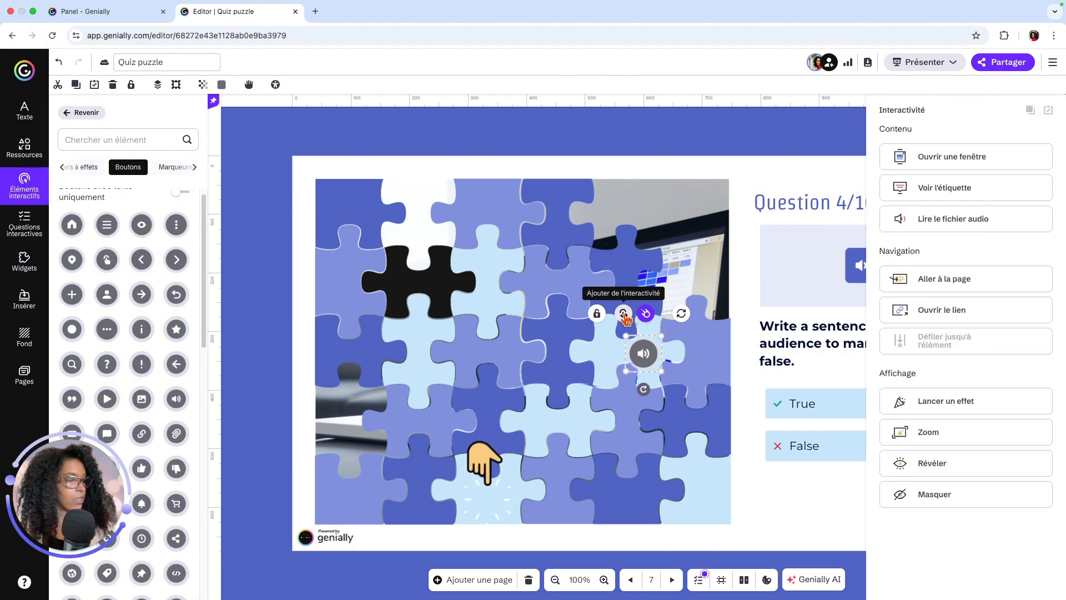
click(965, 224)
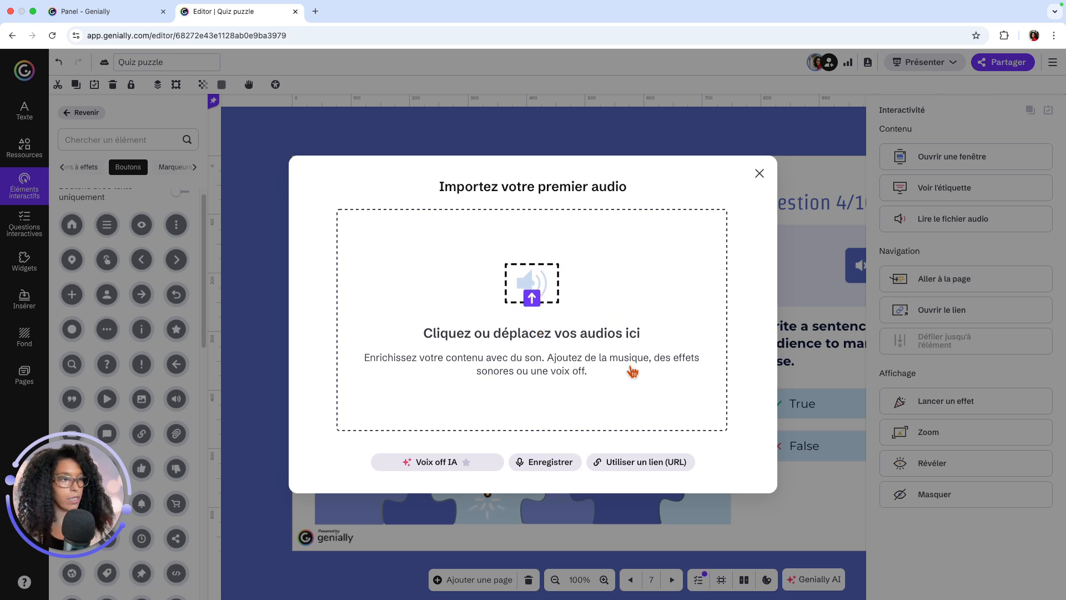
click(551, 466)
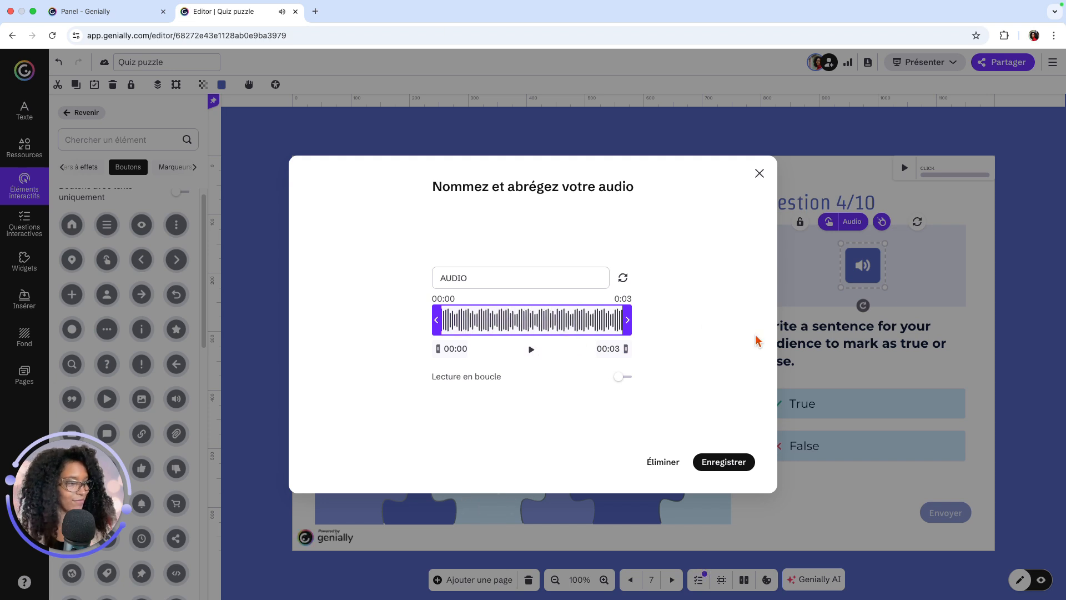
click(759, 174)
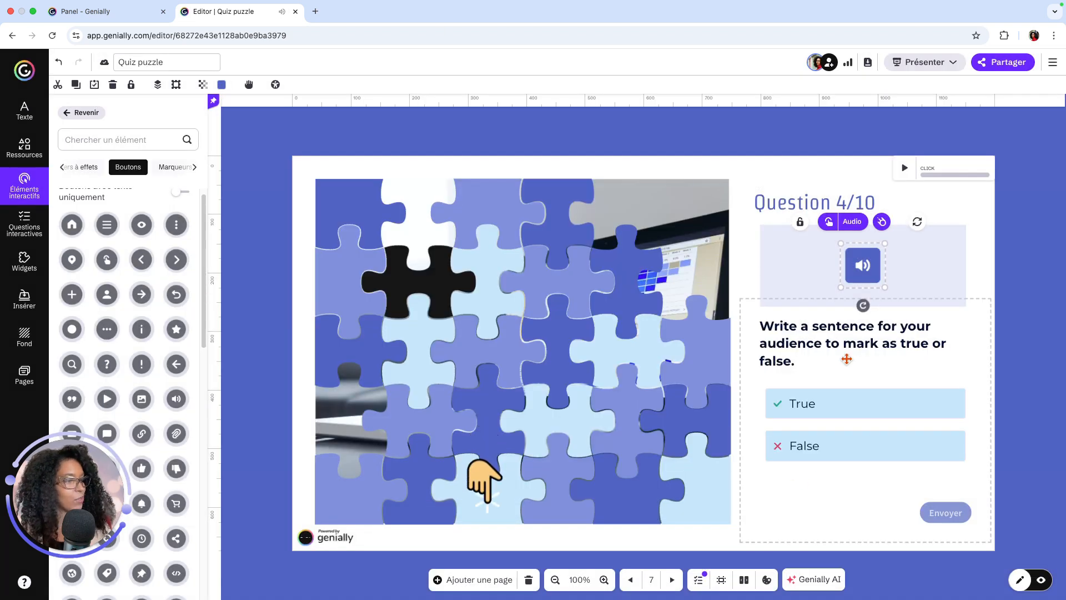
Go to the QUIZ 05 page and delete its image-choice question
click(24, 374)
click(125, 355)
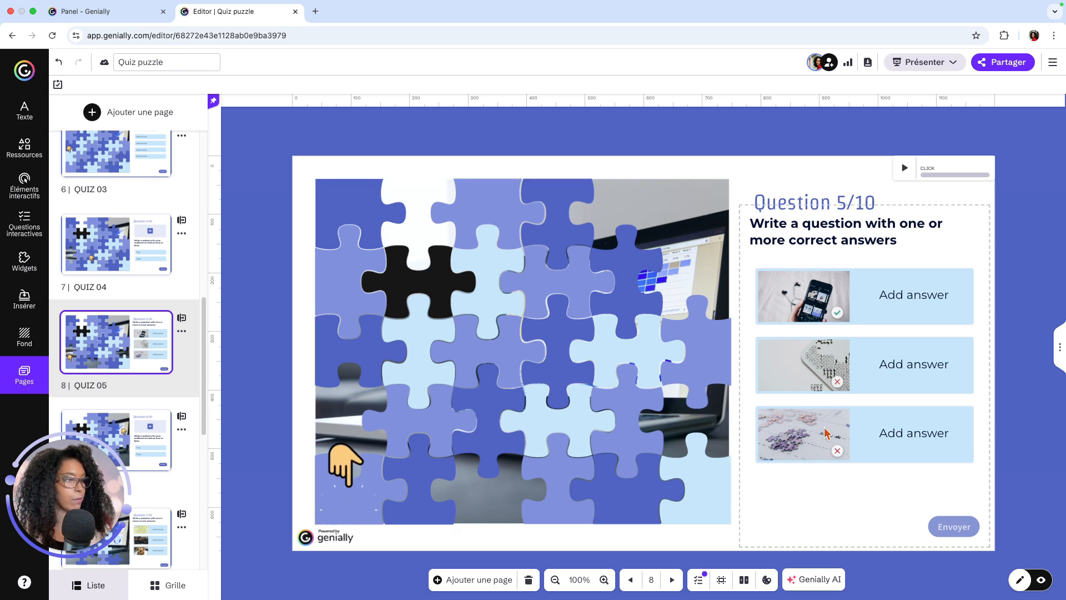
click(890, 265)
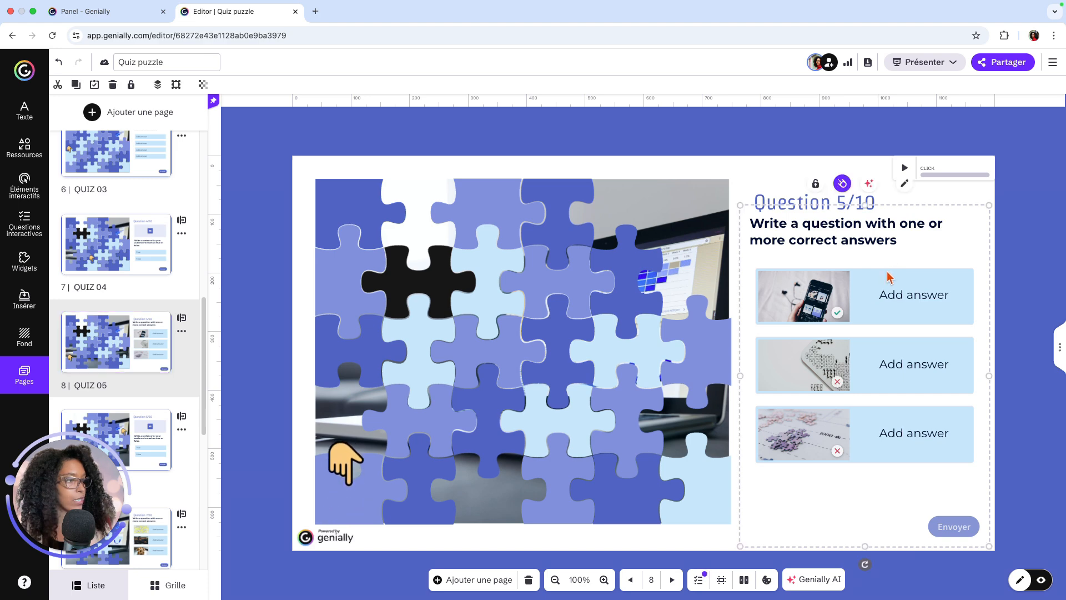
key(Delete)
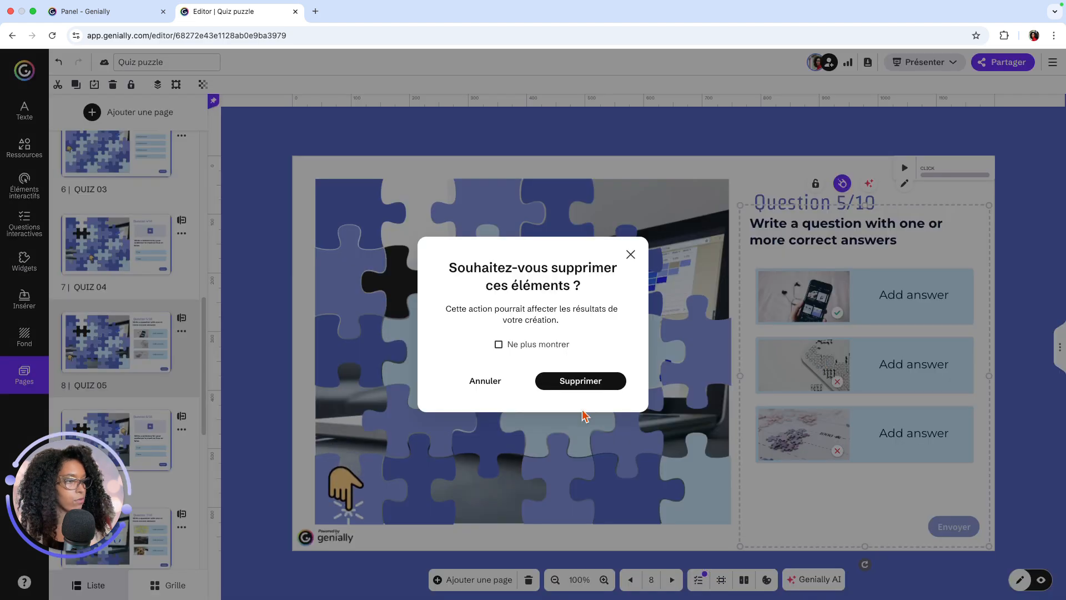
click(572, 381)
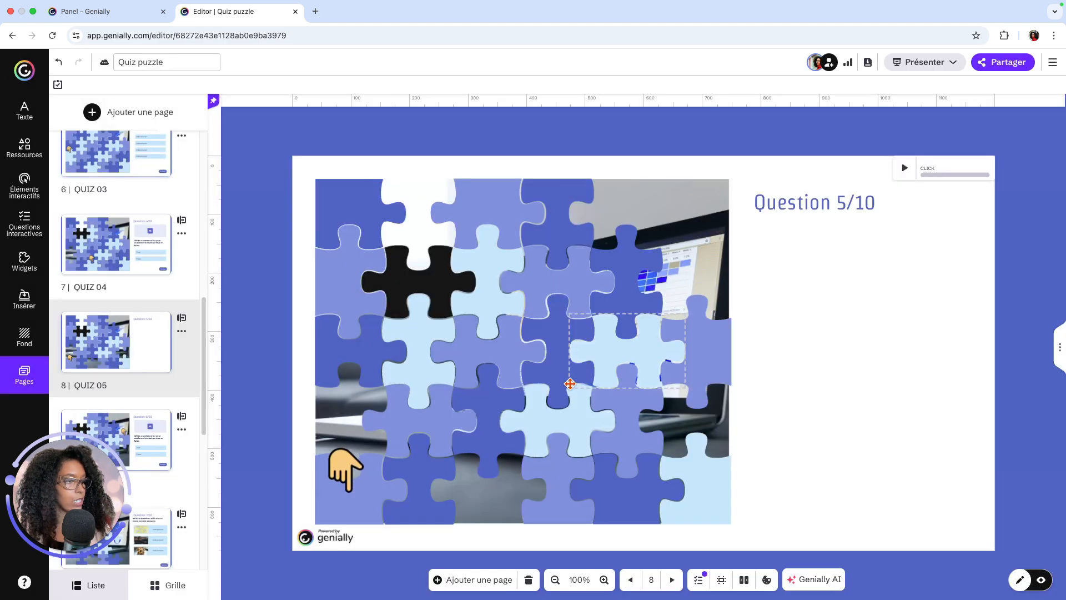
Insert an answer-ordering question on the QUIZ 05 page, resized and placed beside the puzzle below the Question 5/10 title
click(20, 228)
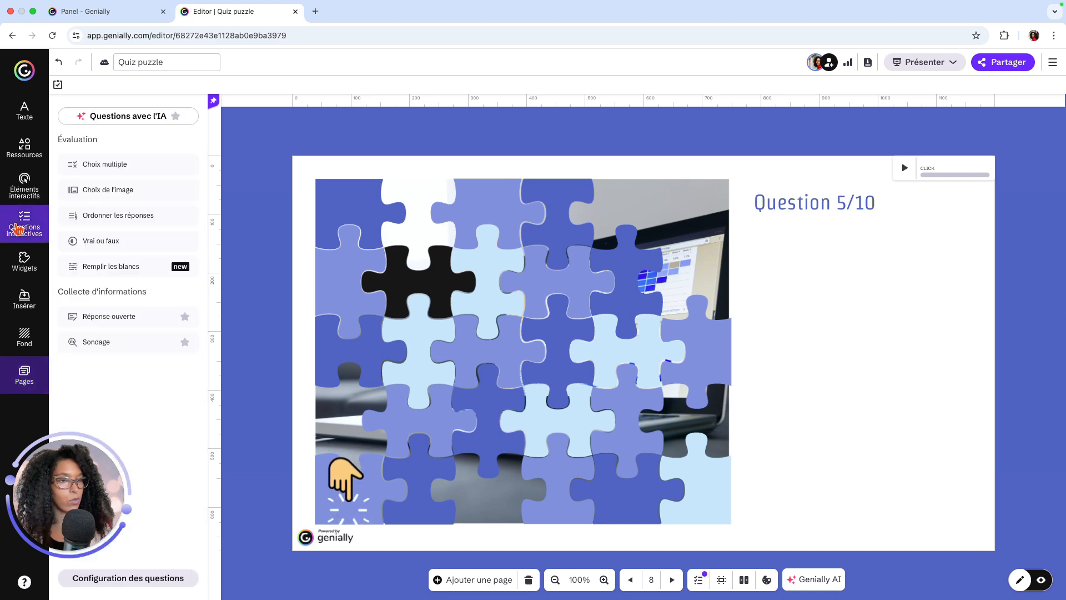
click(149, 215)
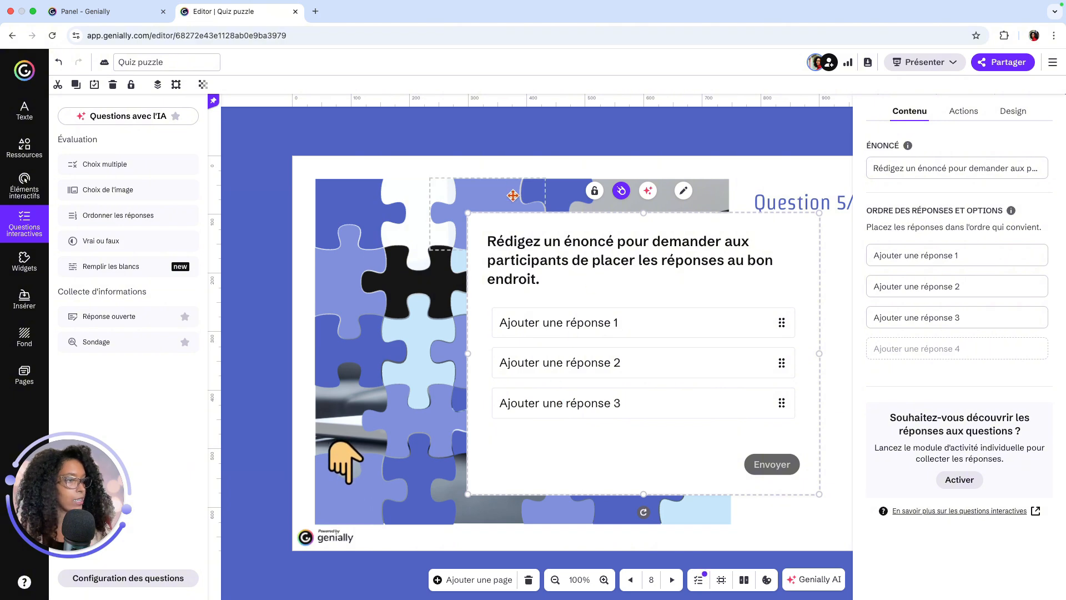
click(516, 152)
click(523, 378)
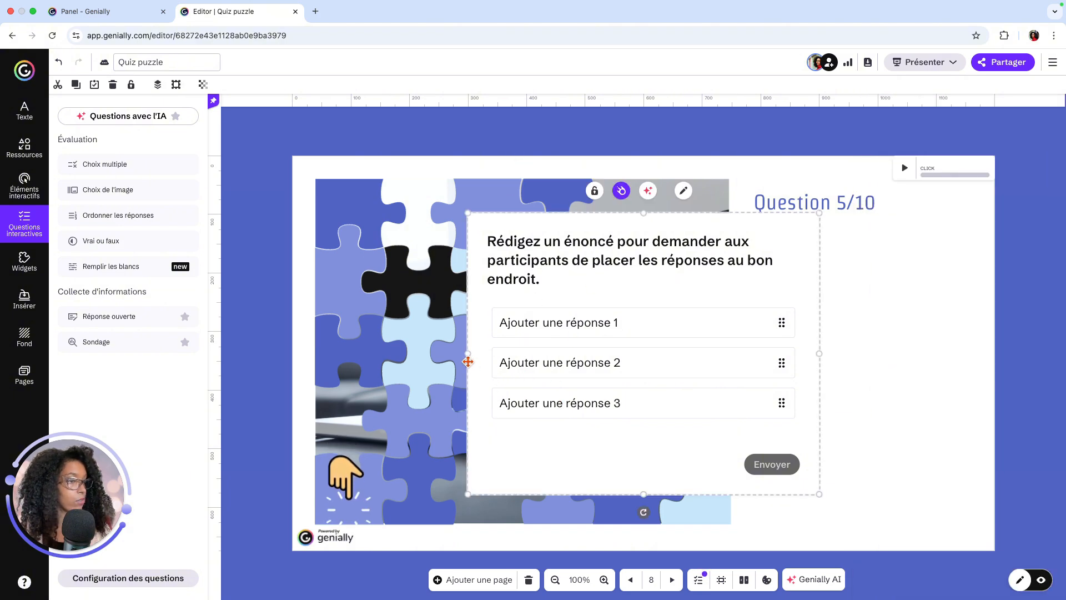
drag(471, 354, 594, 355)
drag(671, 361, 779, 368)
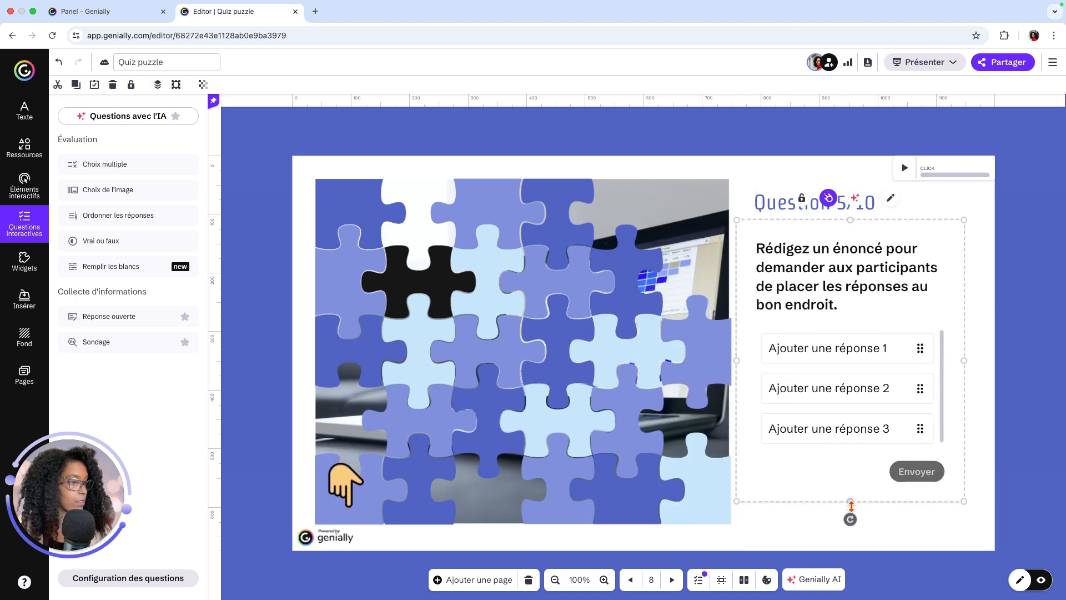
mouse_move(851, 505)
mouse_down()
mouse_move(851, 545)
mouse_move(856, 518)
mouse_up()
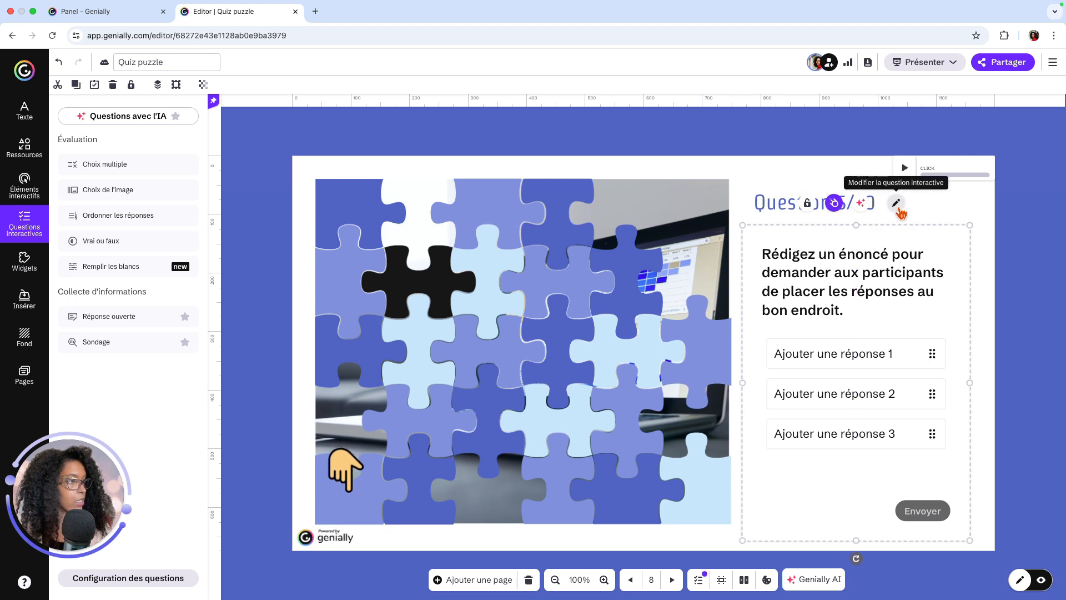
Examine the ordering question's content settings, and test it in preview by arranging the answers as 1, 2, 3 and submitting
click(897, 204)
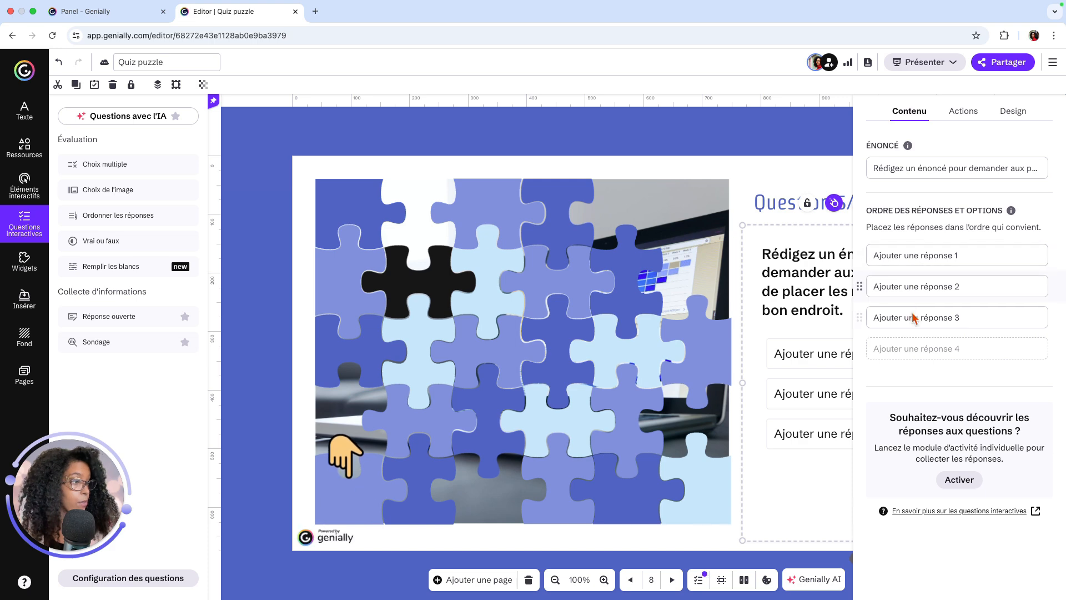
click(825, 144)
click(1035, 584)
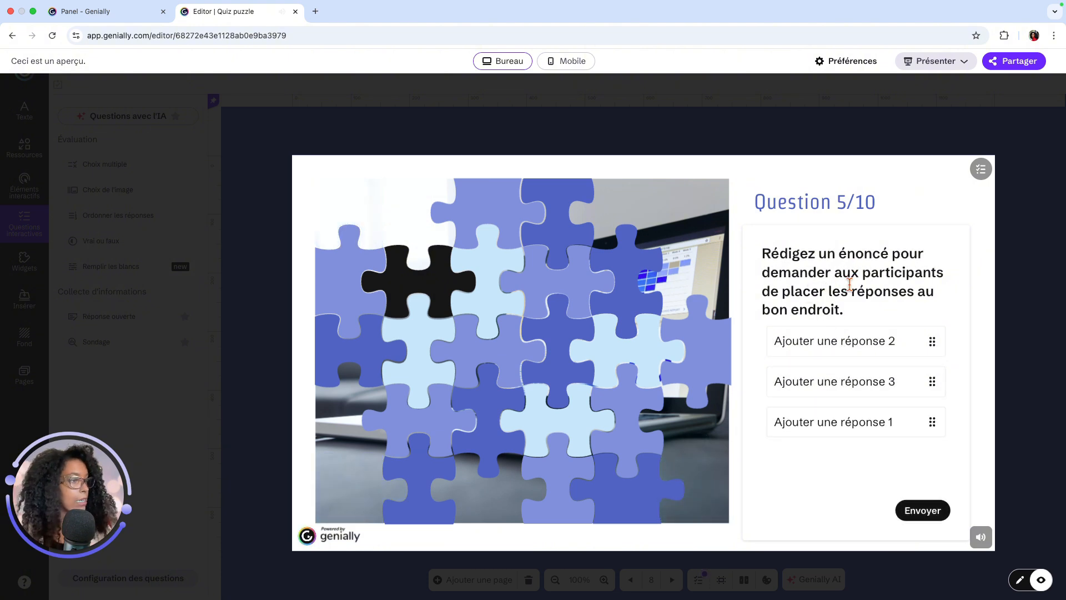
drag(842, 423, 848, 385)
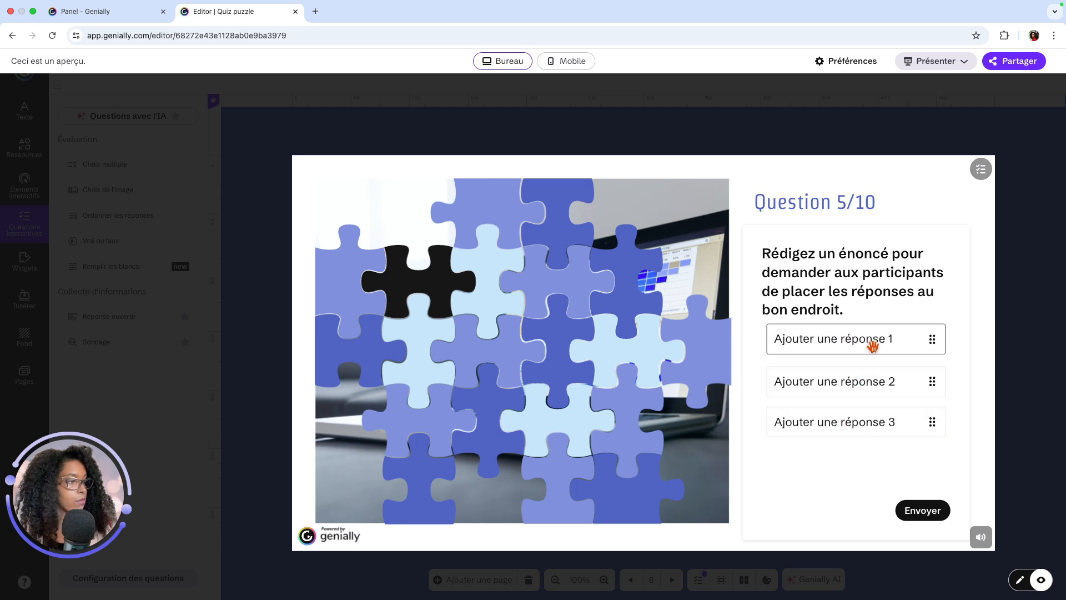
click(917, 509)
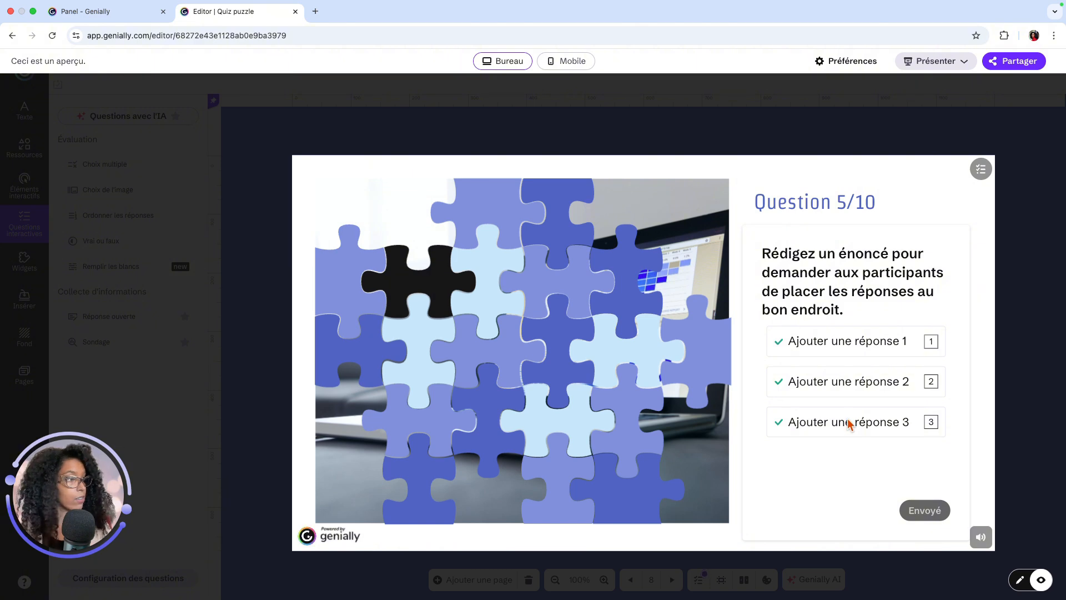
click(1032, 388)
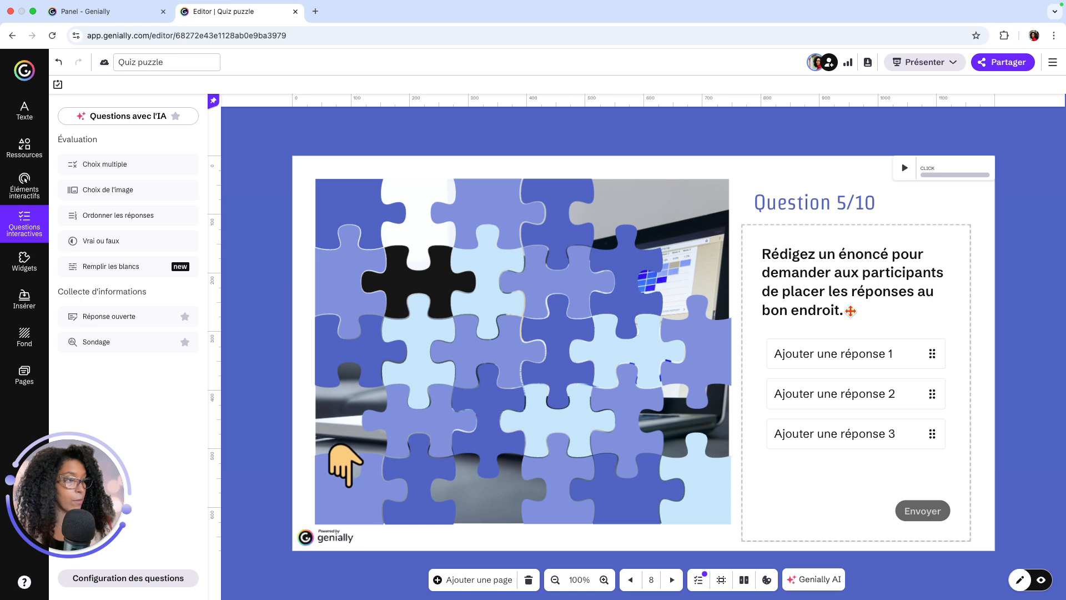
Set the ordering question to go to the next page 1 second after the answer is submitted
click(850, 311)
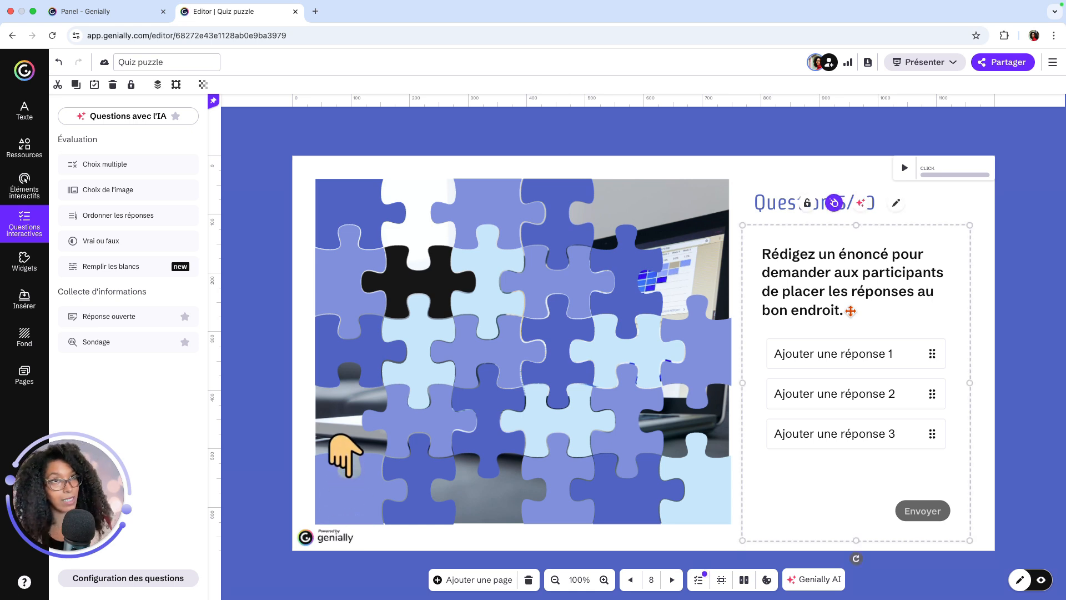
click(896, 203)
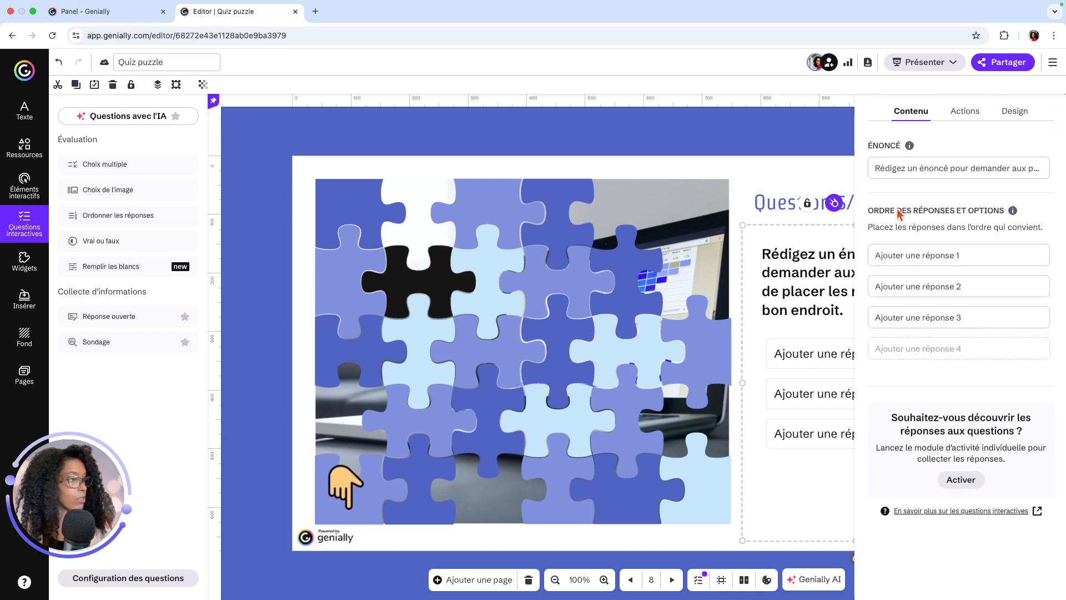
click(978, 119)
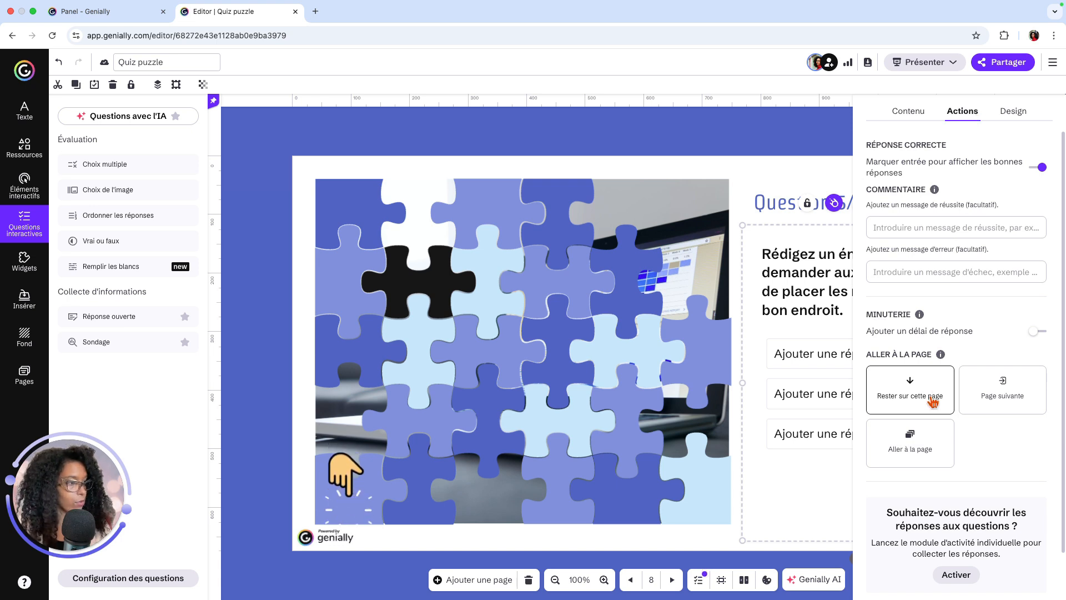
click(1016, 405)
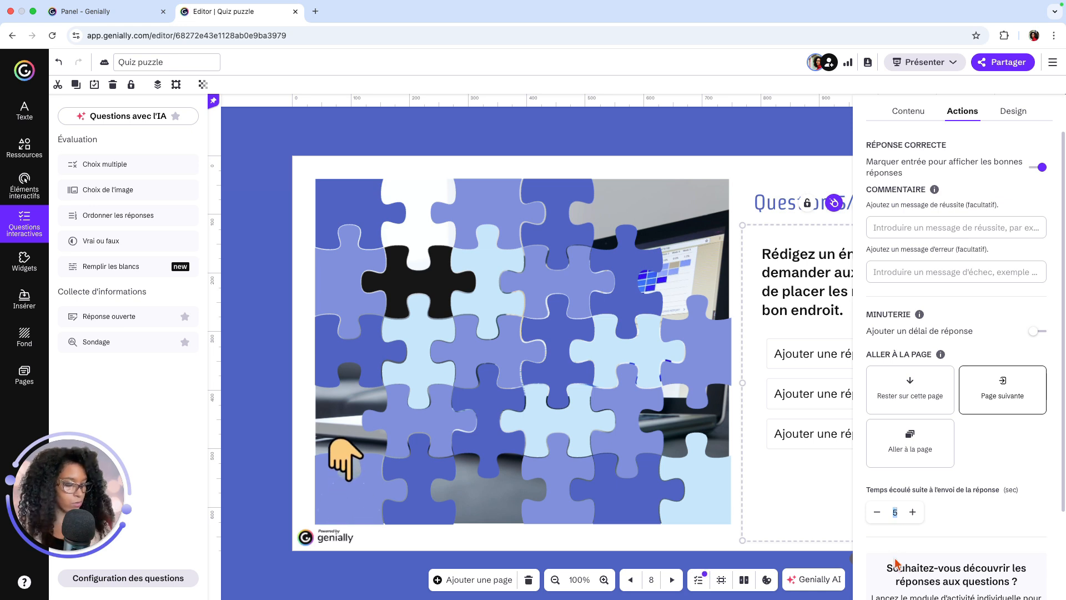
text(1)
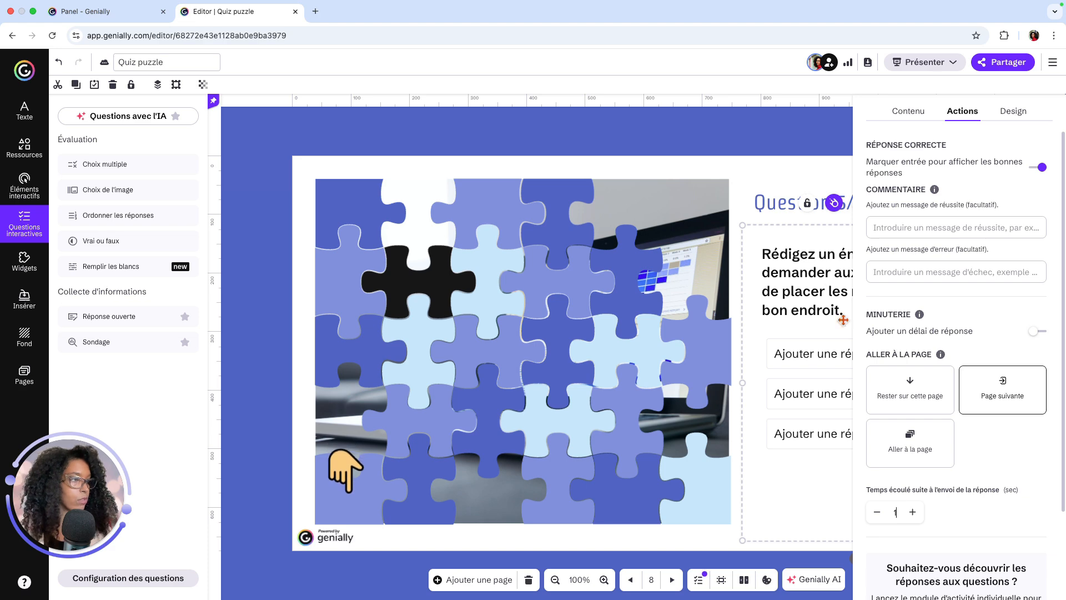
Test the ordering question in preview by arranging the answers as 1, 2, 3 and submitting to check the page change
click(791, 152)
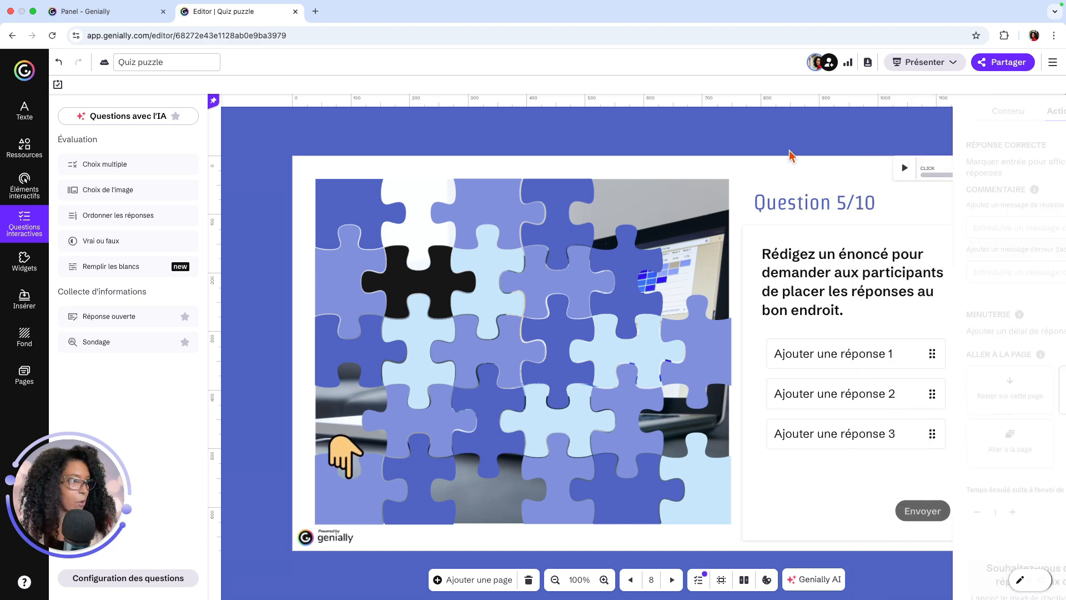
click(1041, 582)
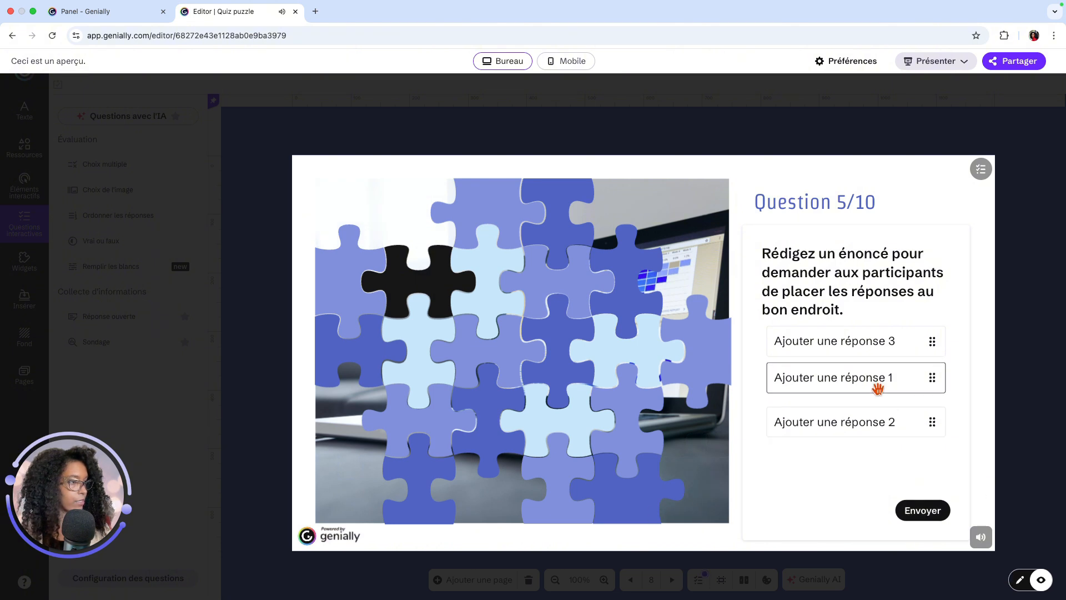
drag(877, 387, 879, 345)
drag(875, 424, 873, 381)
click(923, 510)
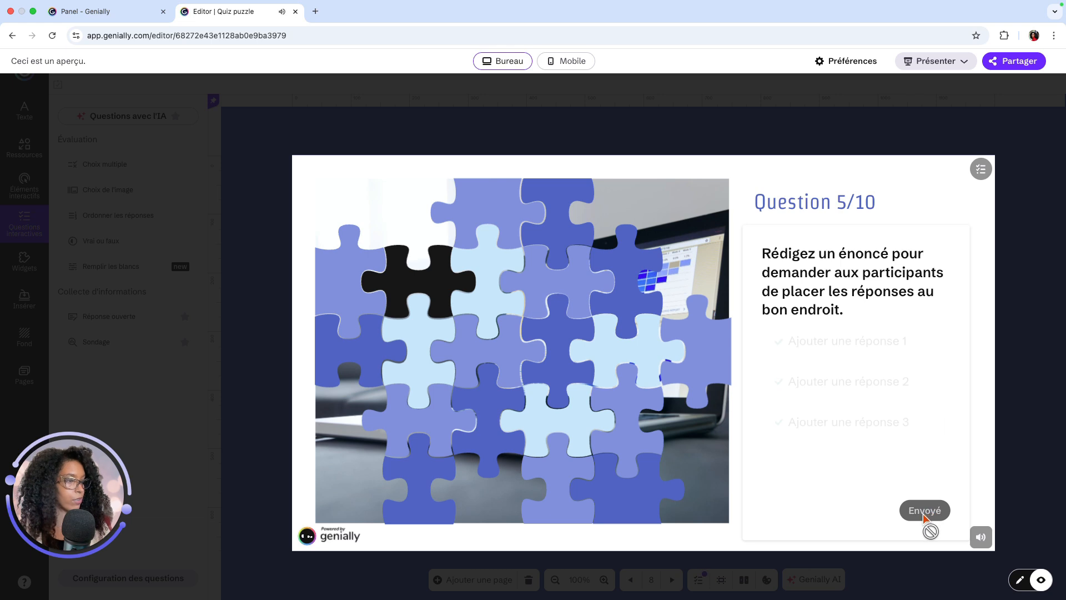
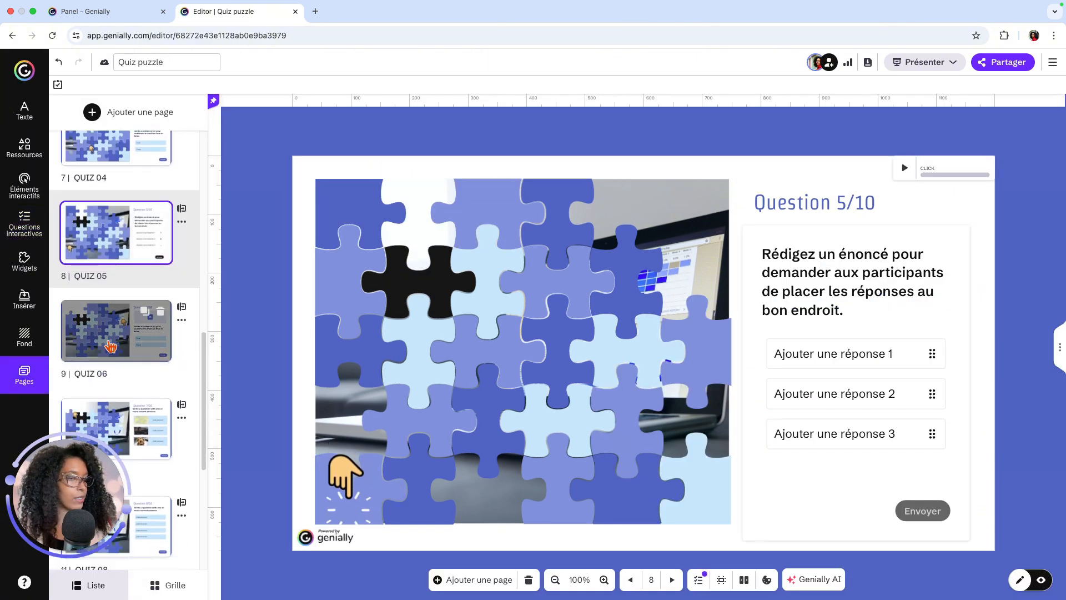
Go to the QUIZ 07 page and delete its image-choice question
click(110, 349)
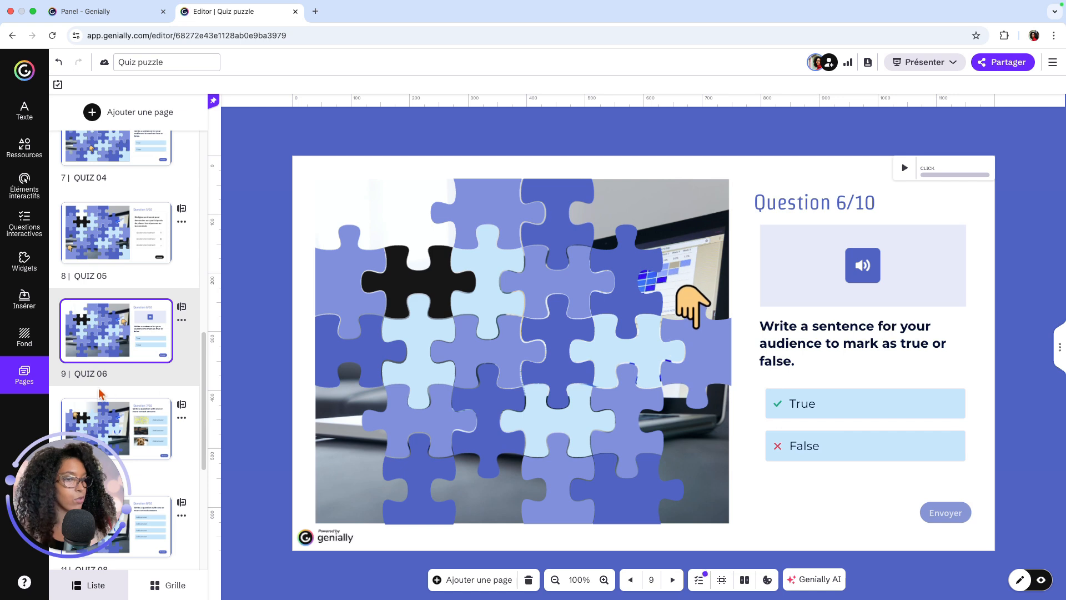
scroll(101, 393, down, 2)
scroll(102, 393, down, 2)
click(121, 329)
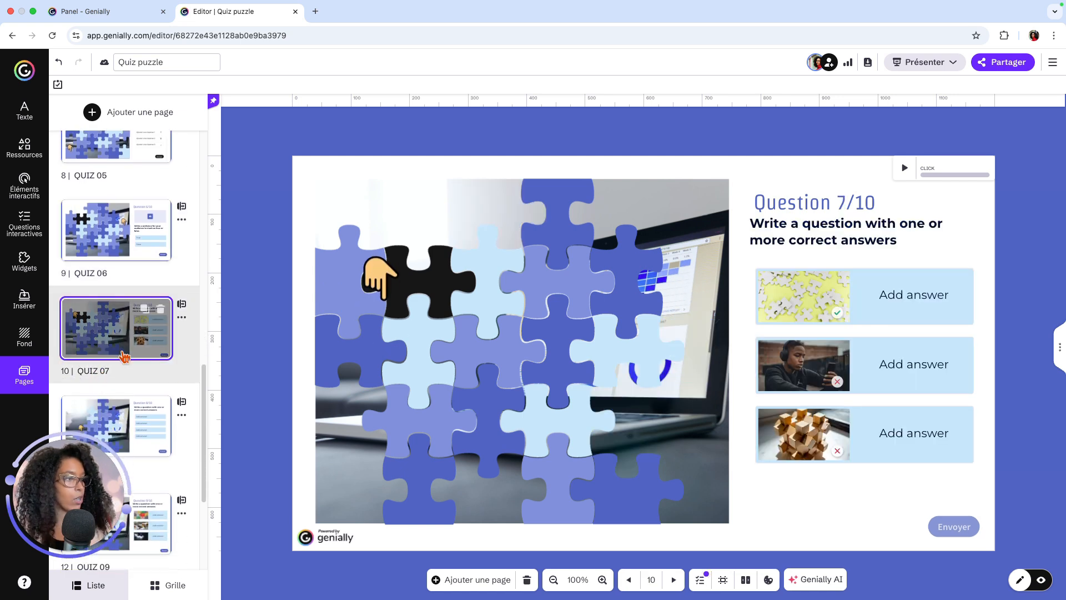
click(877, 450)
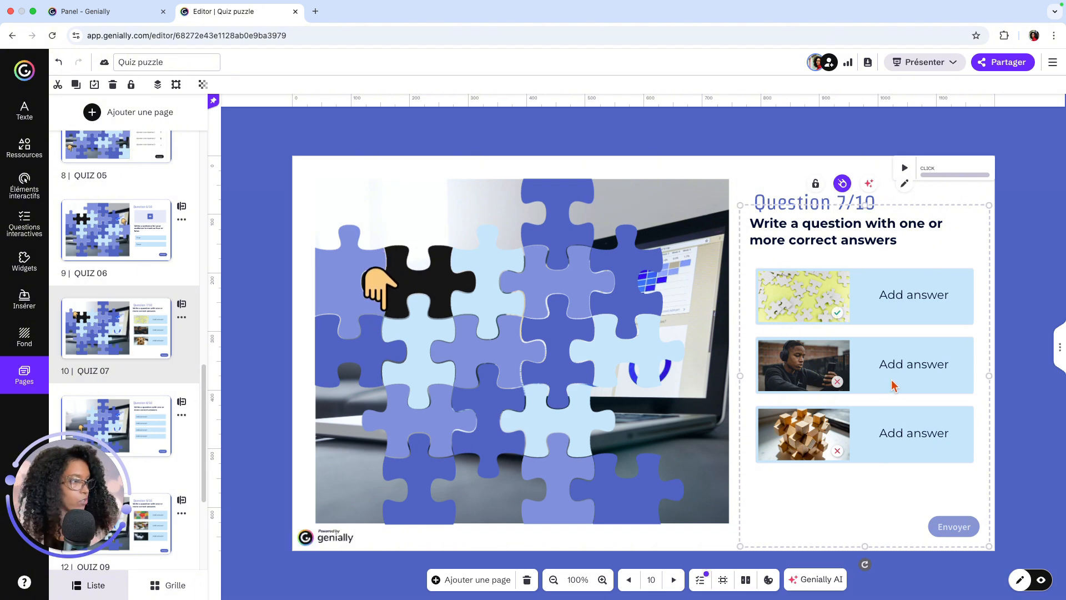
key(Delete)
click(579, 382)
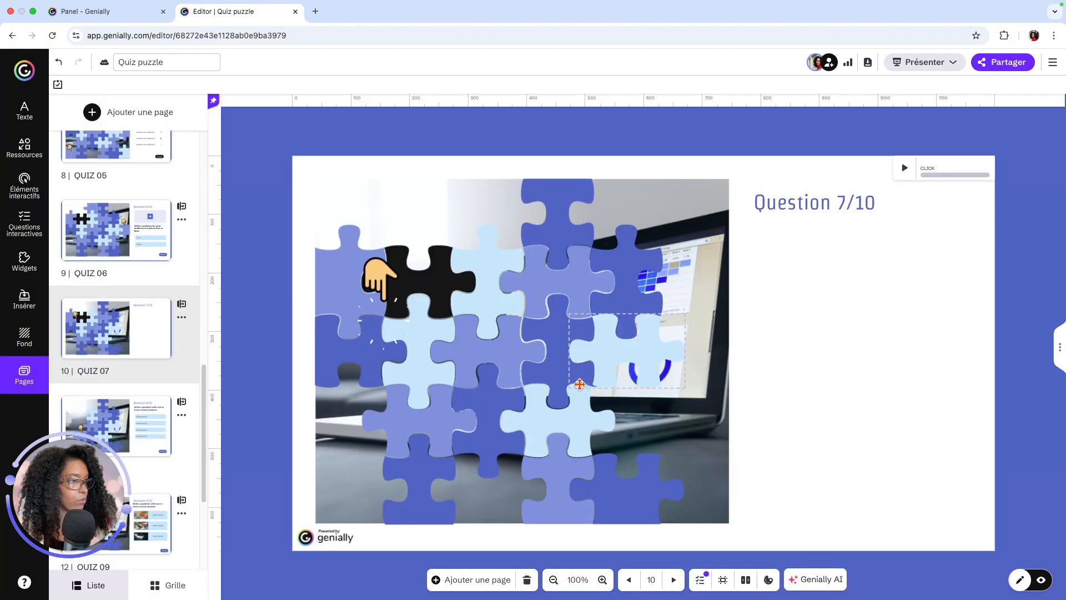
Insert a fill-in-the-blanks question on the QUIZ 07 page
click(31, 198)
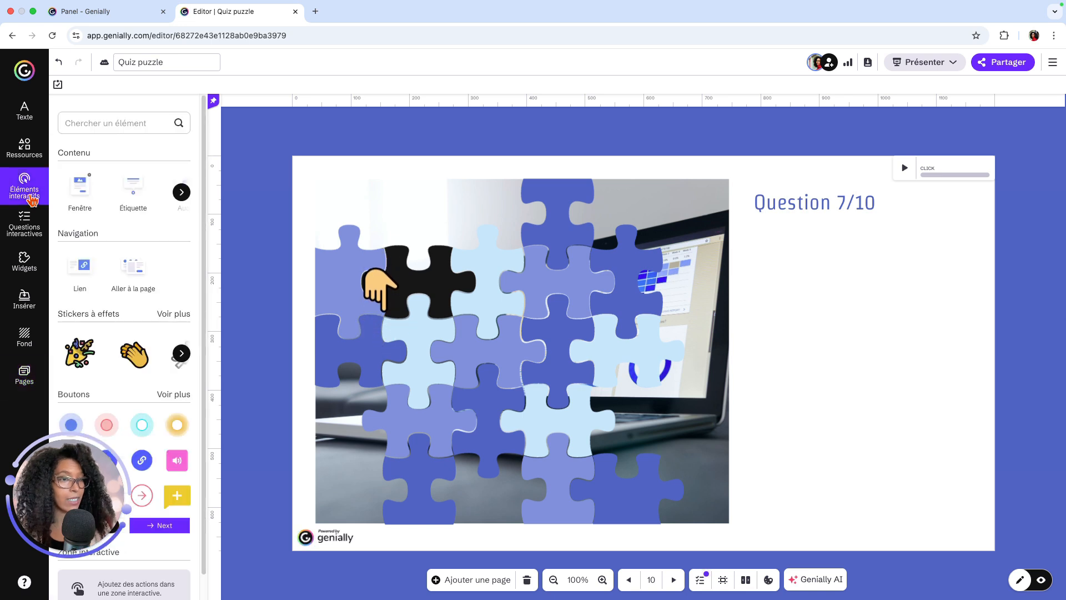
click(36, 237)
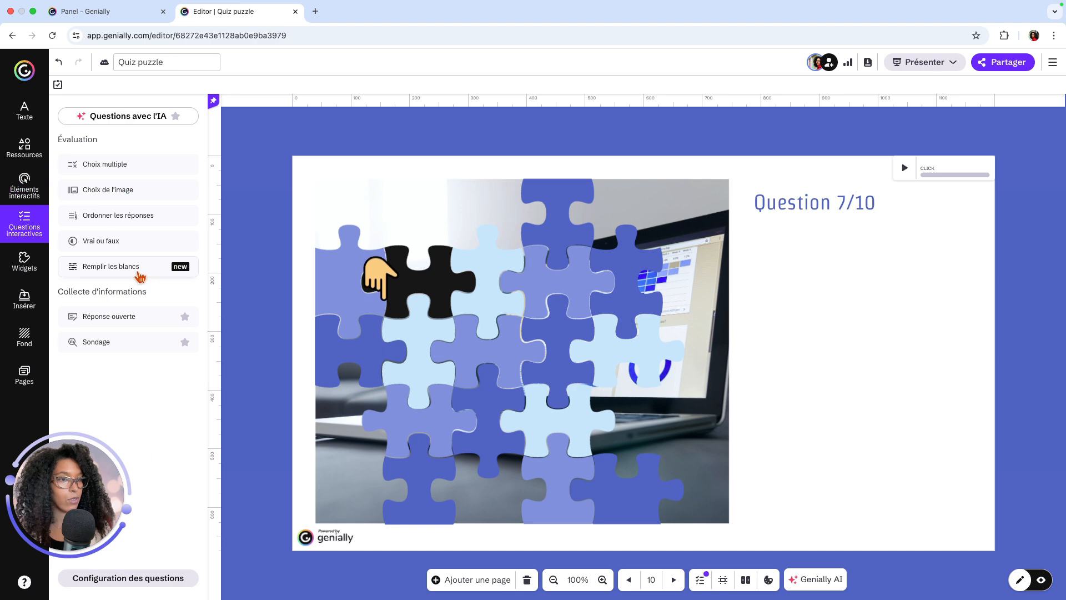
click(111, 267)
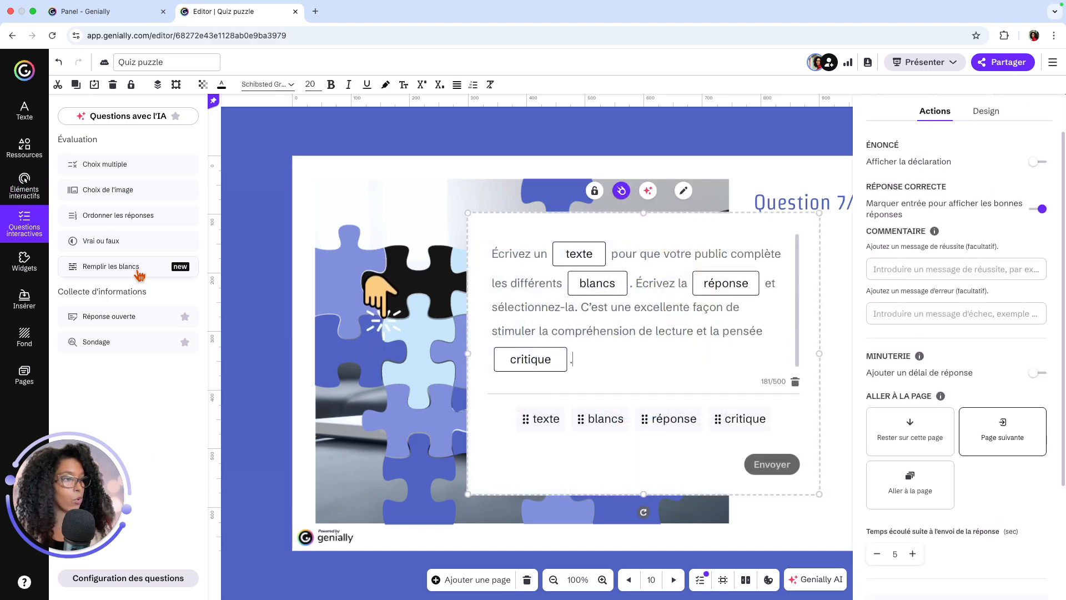
click(242, 296)
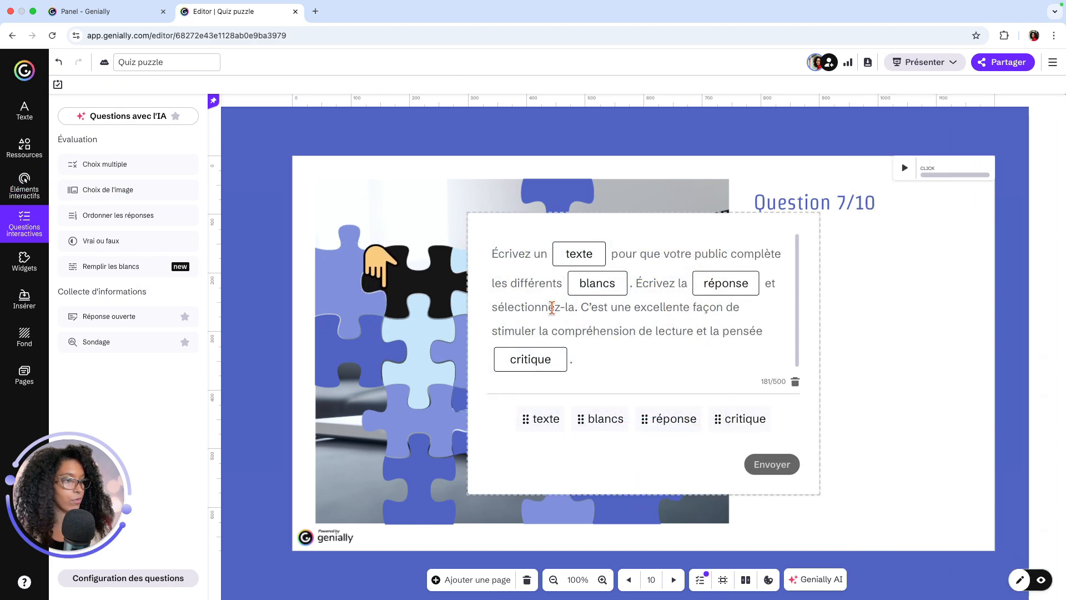
drag(594, 308, 707, 314)
click(769, 319)
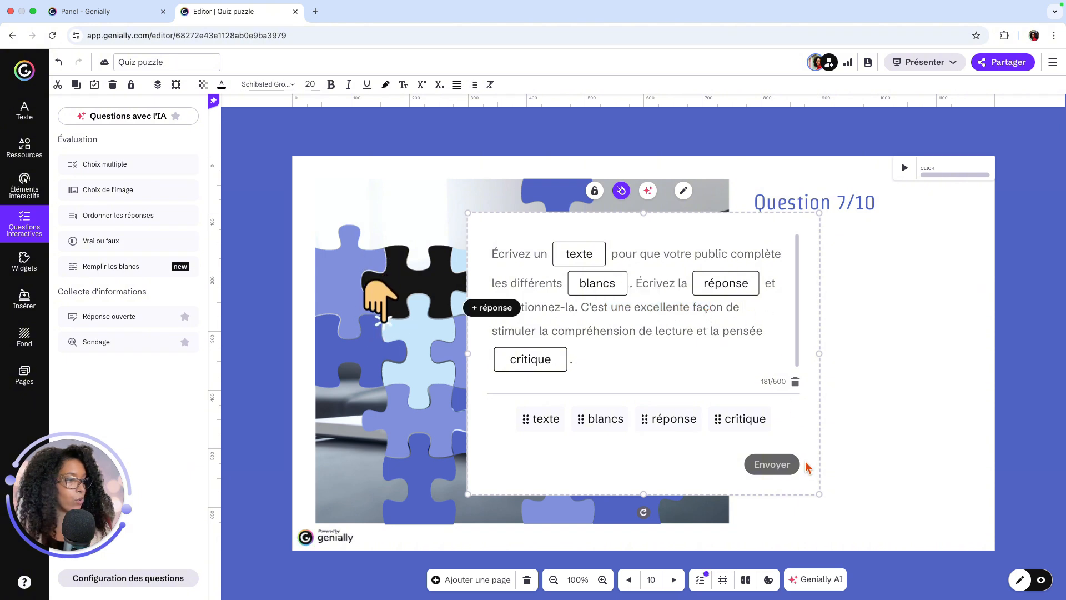
Place the fill-in-the-blanks question beside the puzzle, narrowing it and extending its height from below the title to the page's lower edge
drag(808, 488, 964, 500)
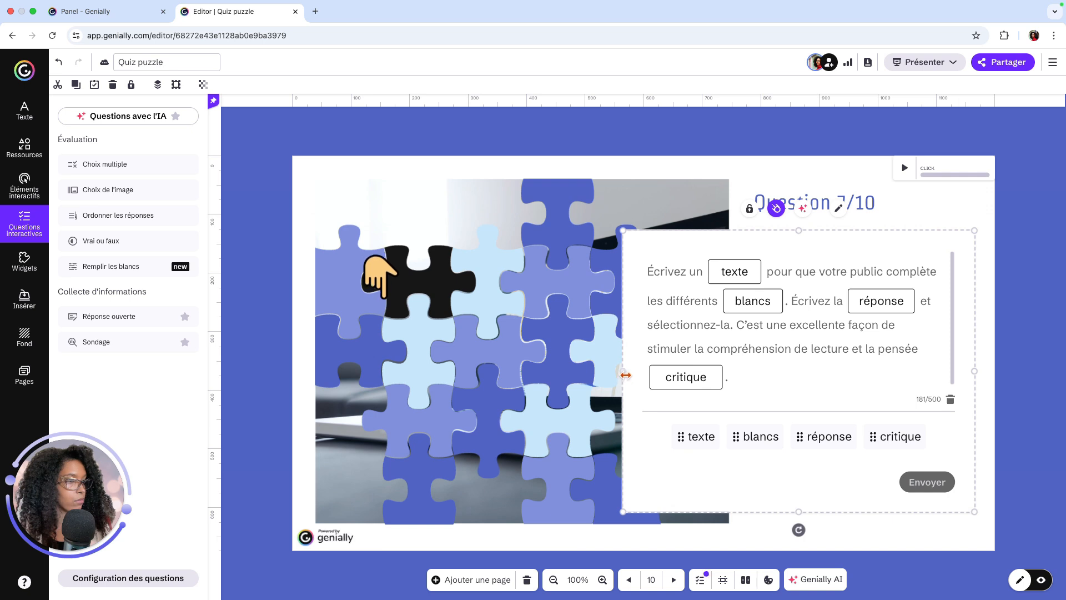
drag(624, 374, 748, 379)
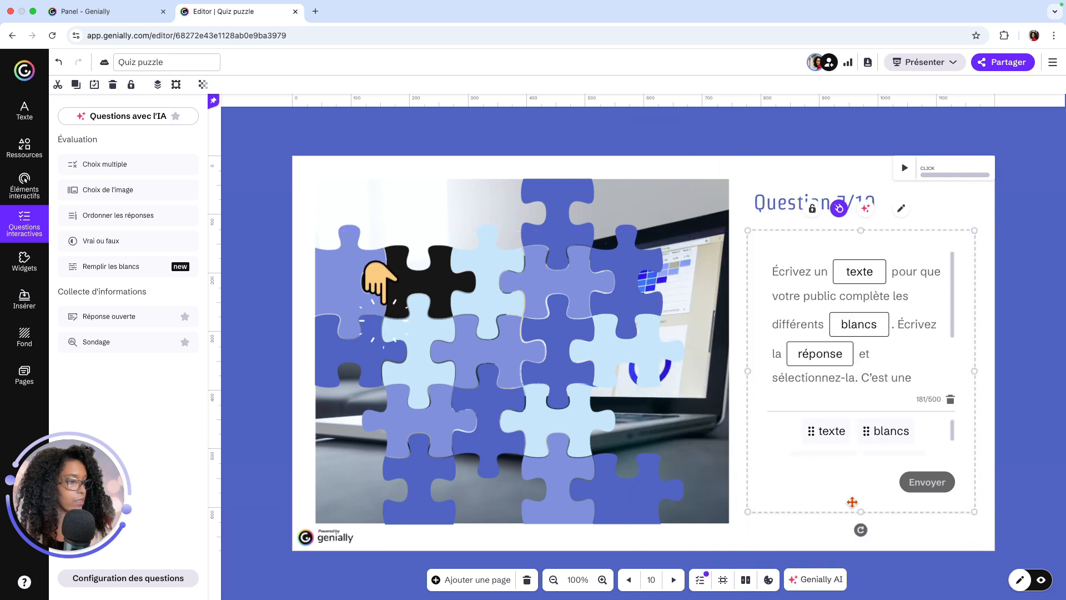
drag(860, 511, 860, 553)
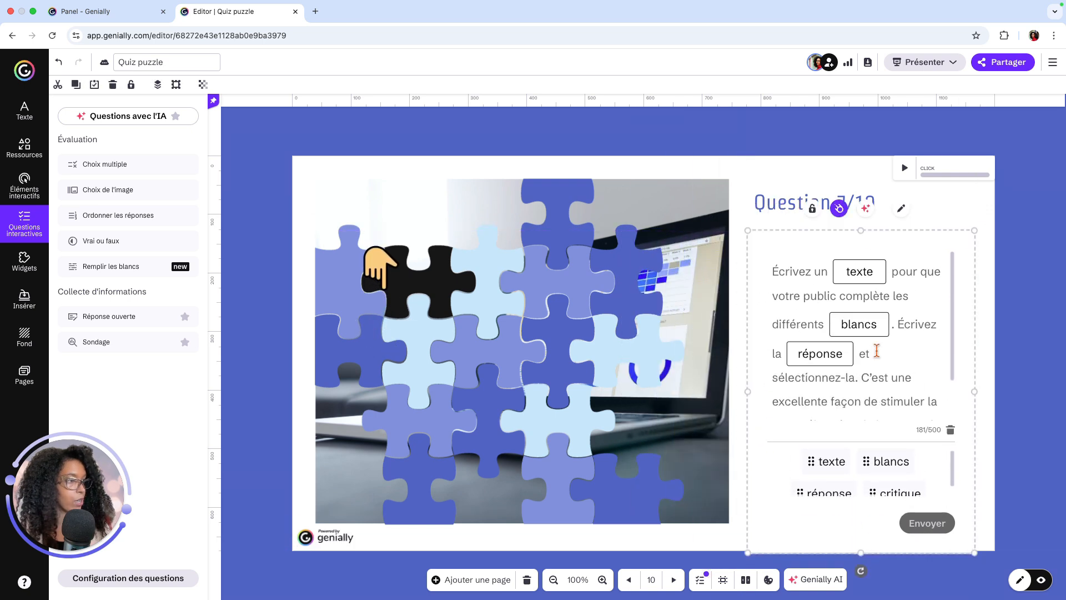
drag(864, 231, 860, 217)
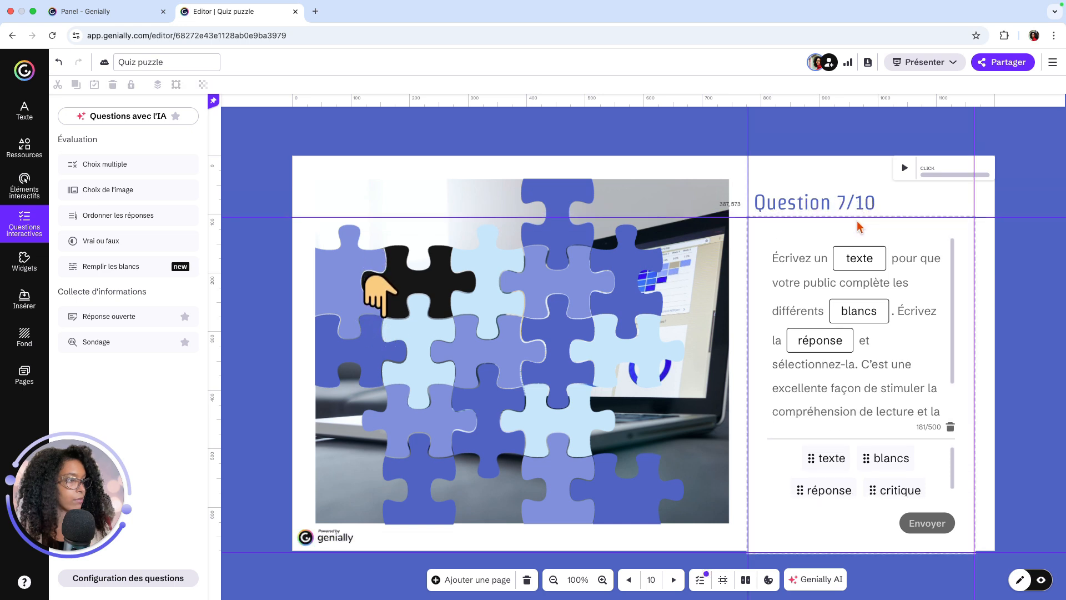
Move the Question 7/10 title slightly up and extend the question box's upper edge to just below it
drag(773, 207, 773, 197)
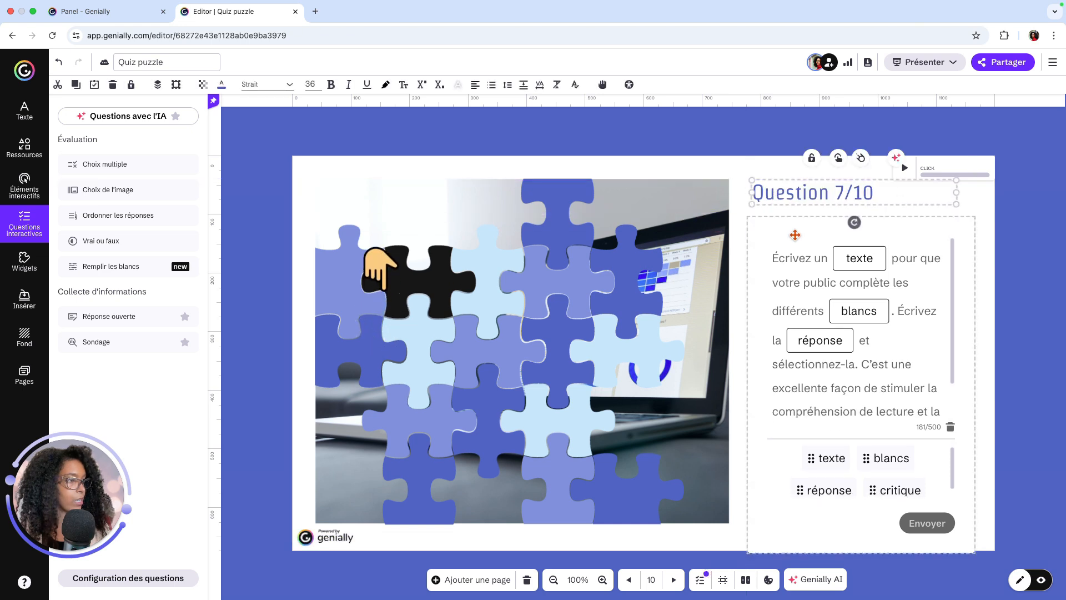
click(805, 236)
drag(859, 227, 862, 221)
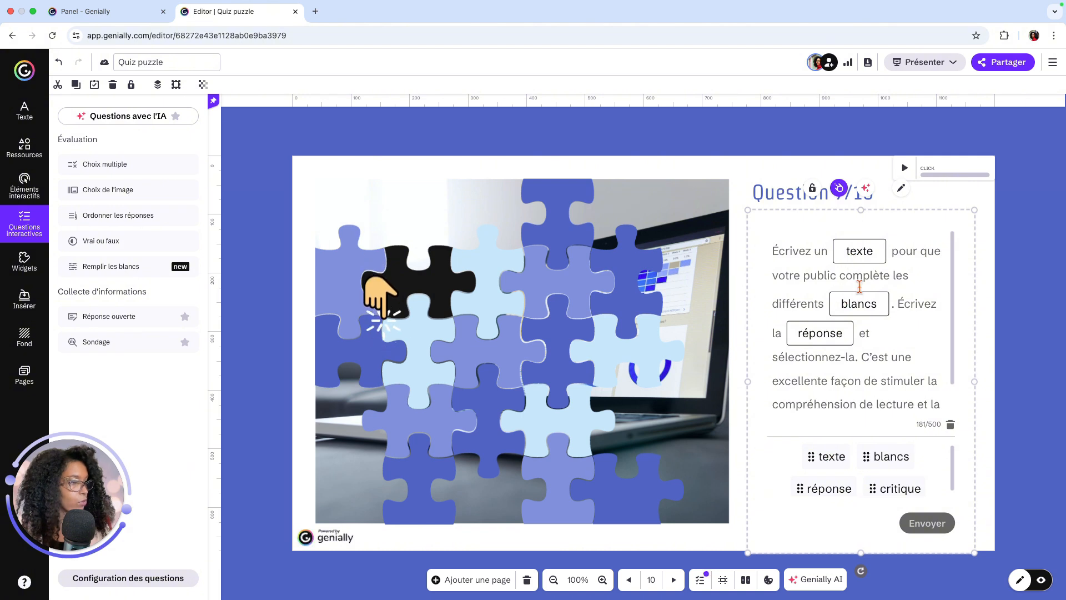
Examine the fill-in-the-blanks question's action settings, and look back at the true-or-false question on the QUIZ 06 page
click(901, 189)
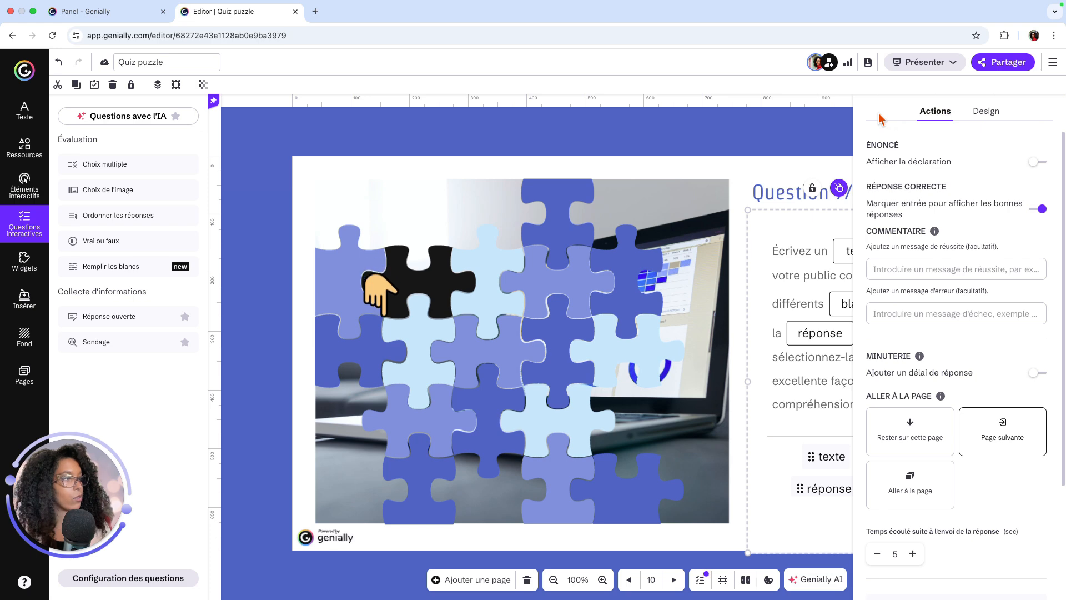
click(24, 374)
click(116, 230)
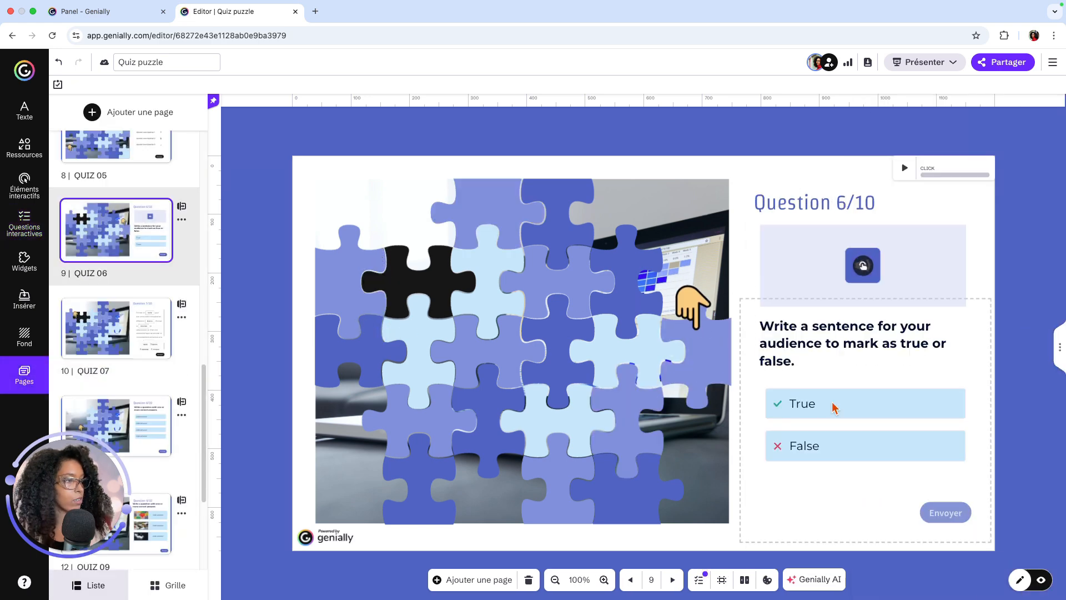
click(894, 303)
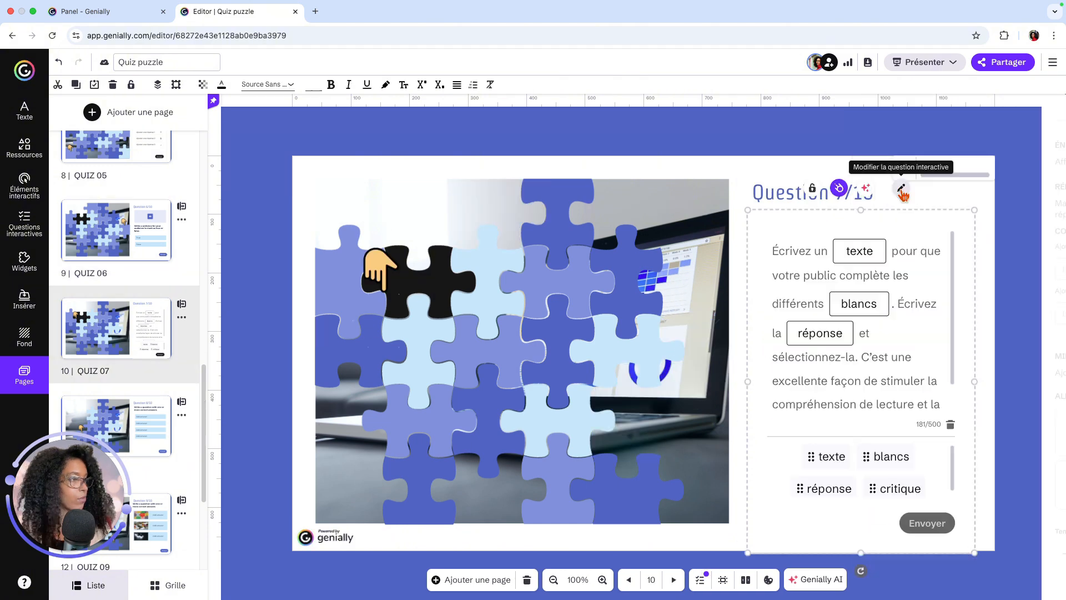
click(901, 190)
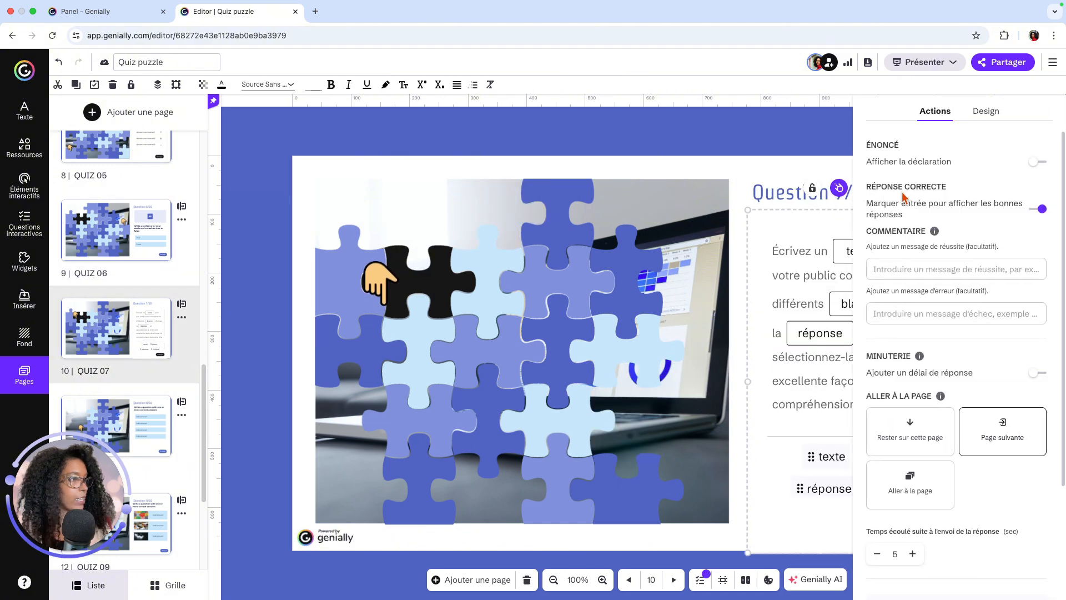
click(796, 277)
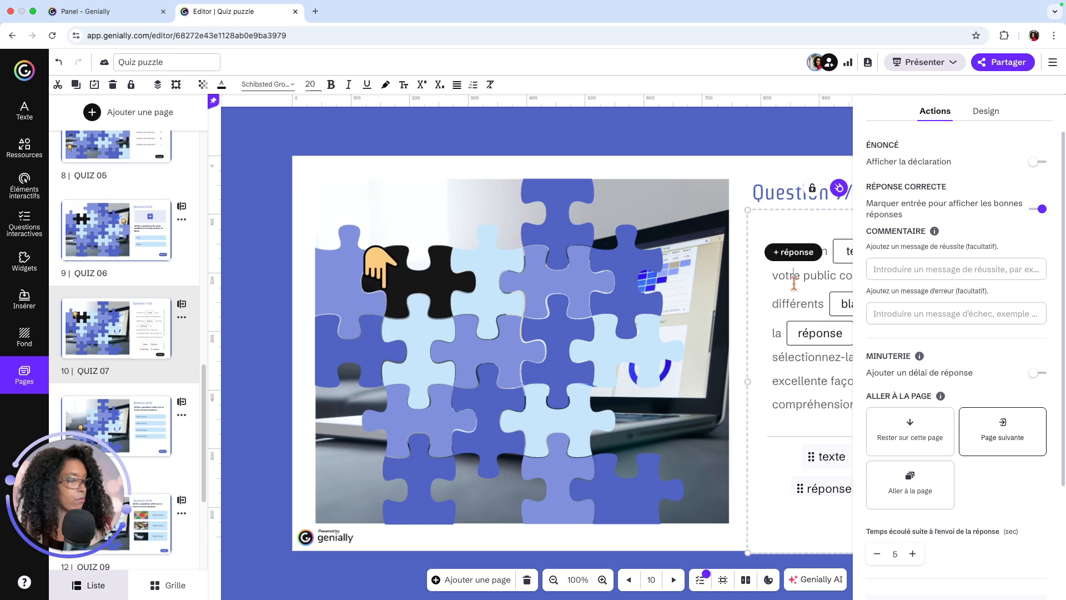
click(791, 160)
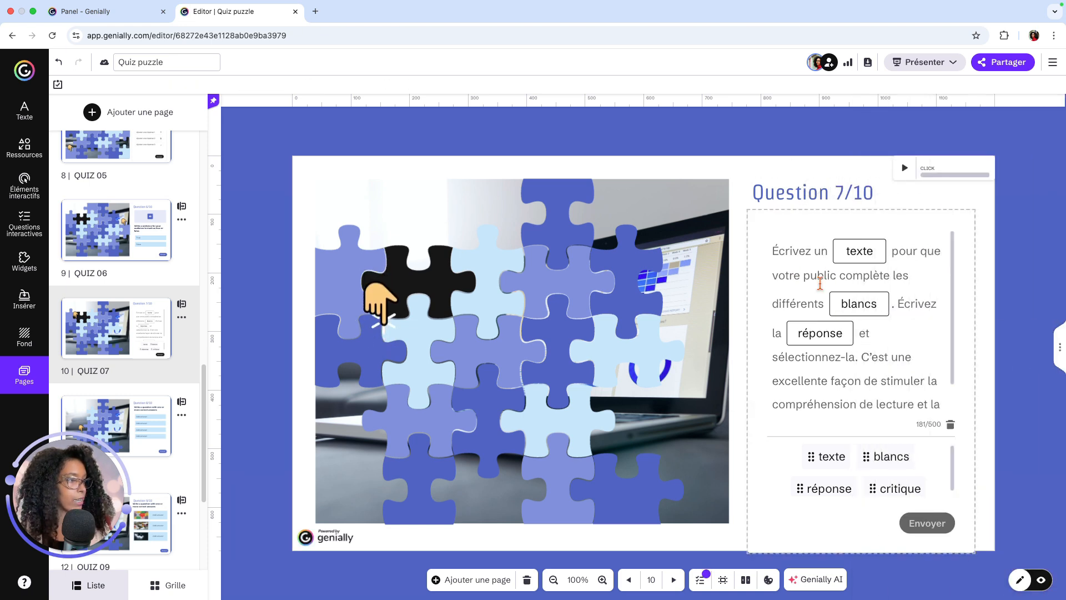
Replace "votre public complète" with "vos apprenants remplissent" in the fill-in-the-blanks text
click(808, 267)
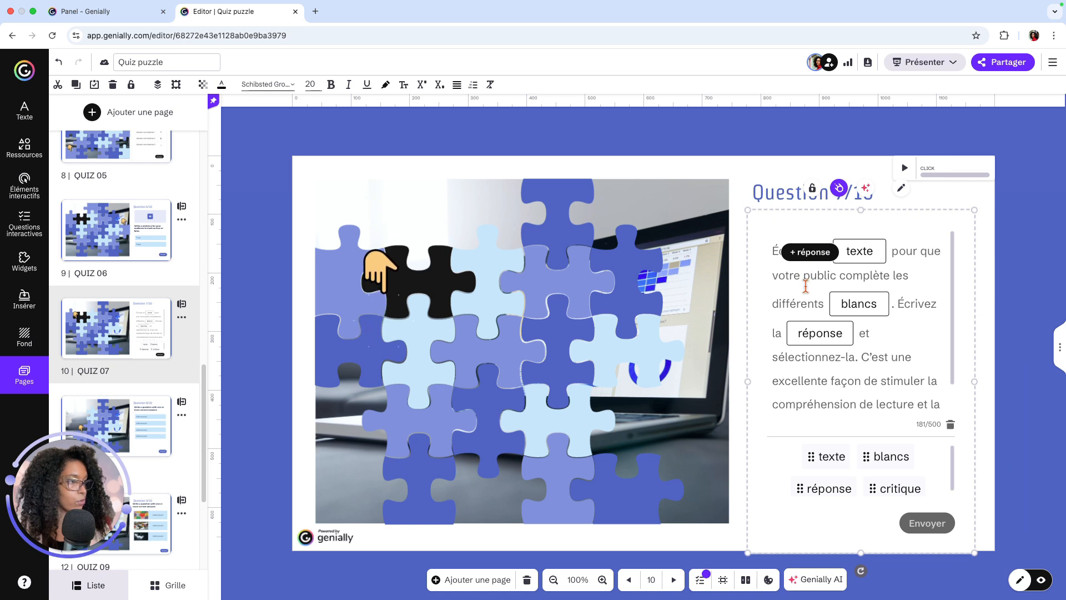
click(906, 275)
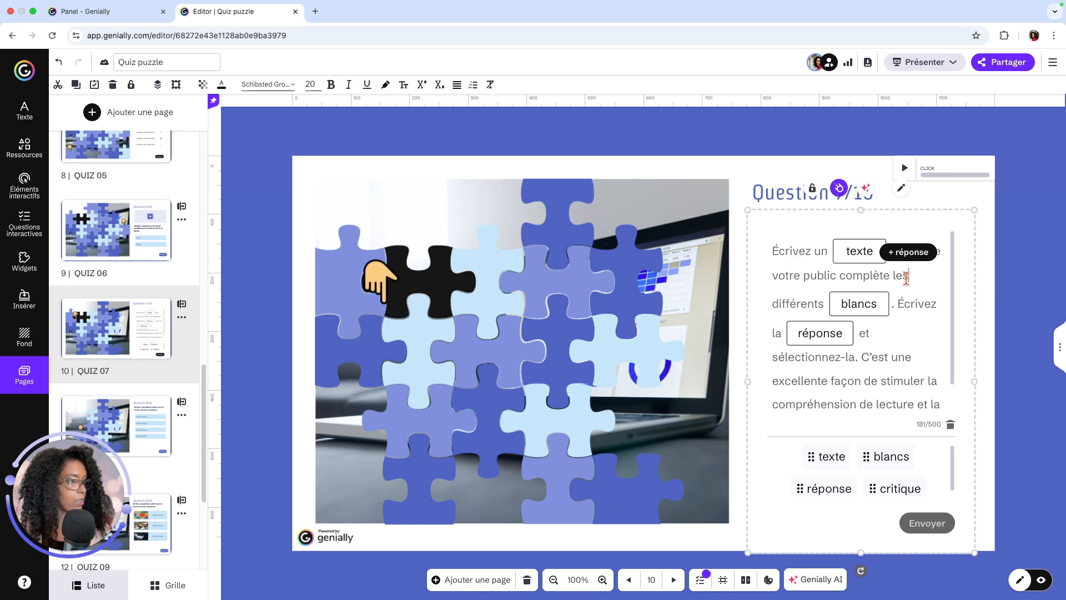
click(939, 305)
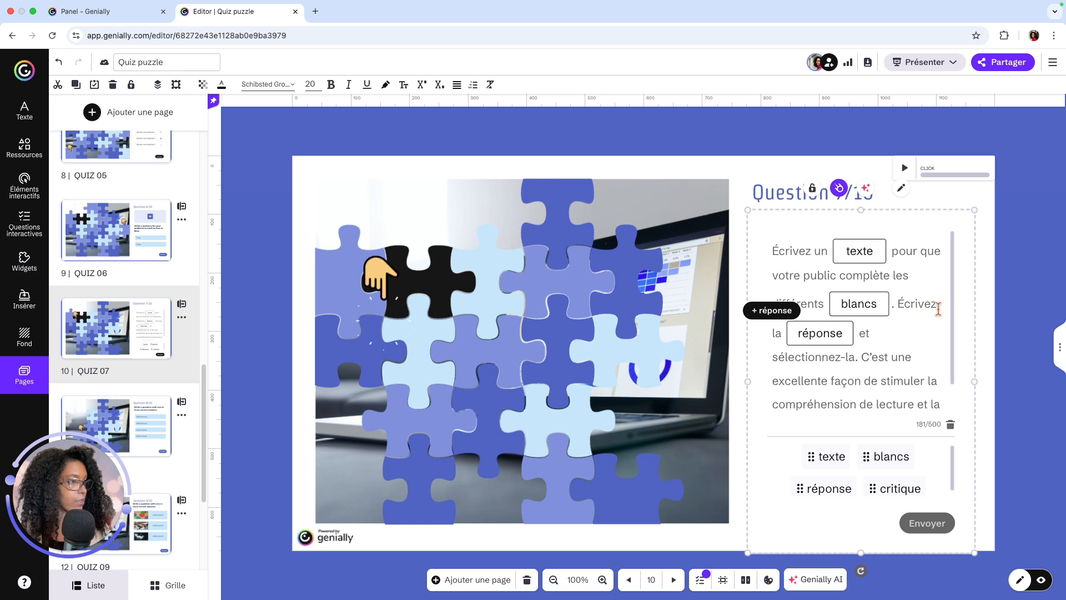
click(894, 282)
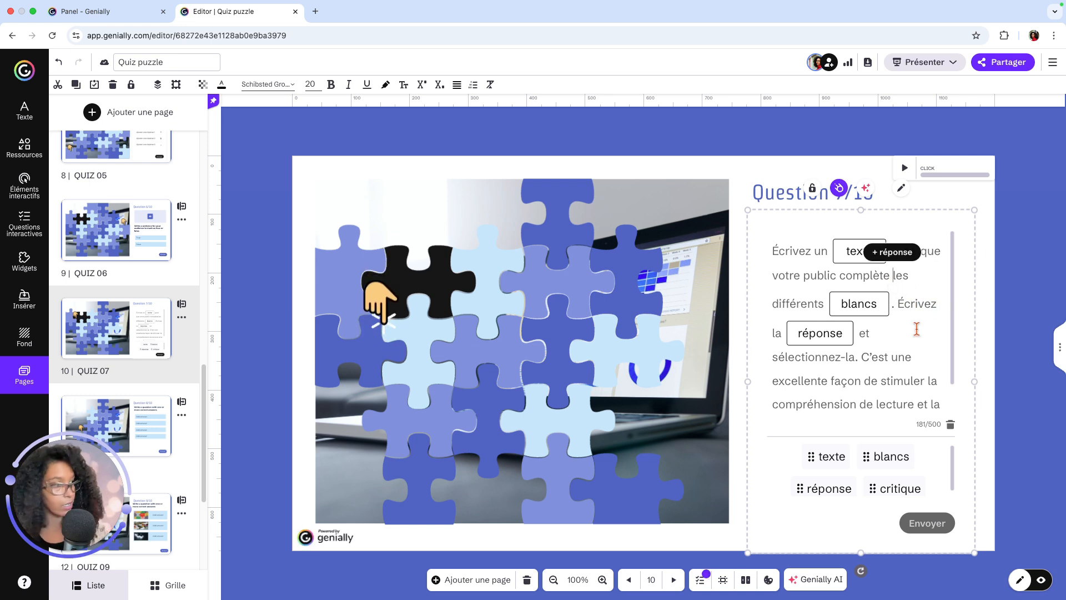
key(BackSpace)
key(BackSpace)
key(BackSpace)
key(BackSpace)
key(BackSpace)
key(BackSpace)
key(BackSpace)
key(BackSpace)
key(BackSpace)
key(BackSpace)
key(BackSpace)
key(BackSpace)
key(BackSpace)
key(BackSpace)
key(BackSpace)
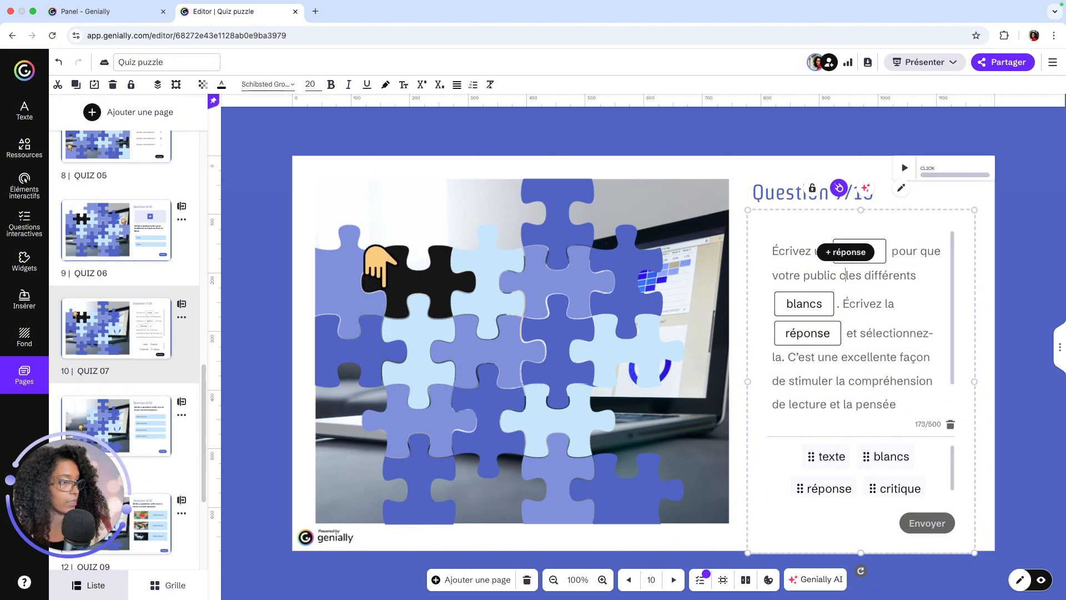
key(BackSpace)
key(BackSpace)
key(BackSpace)
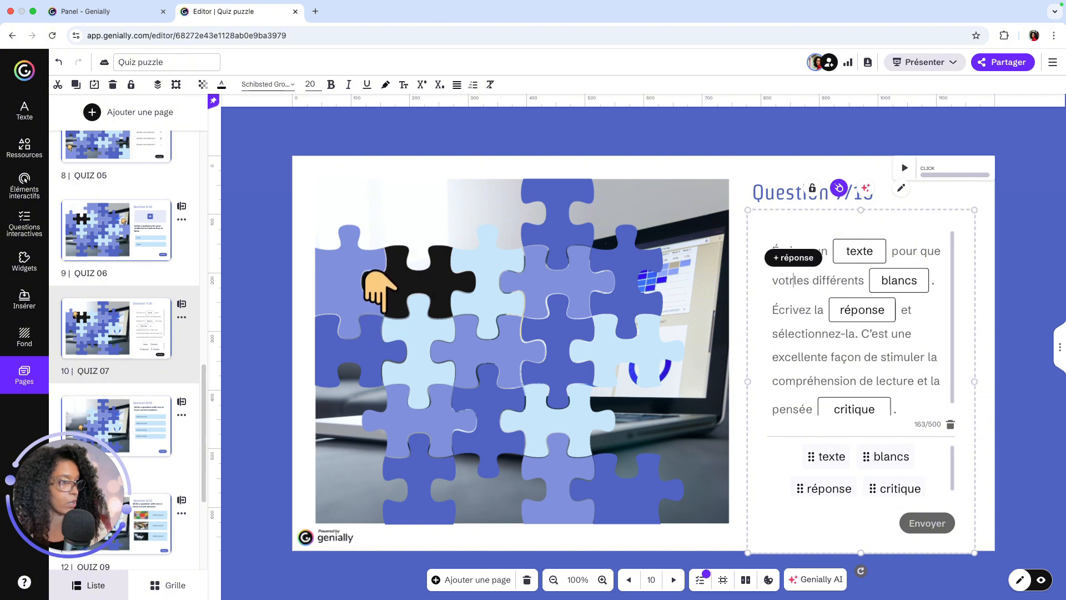
key(BackSpace)
key(BackSpace)
text(s apprenants remplissent les)
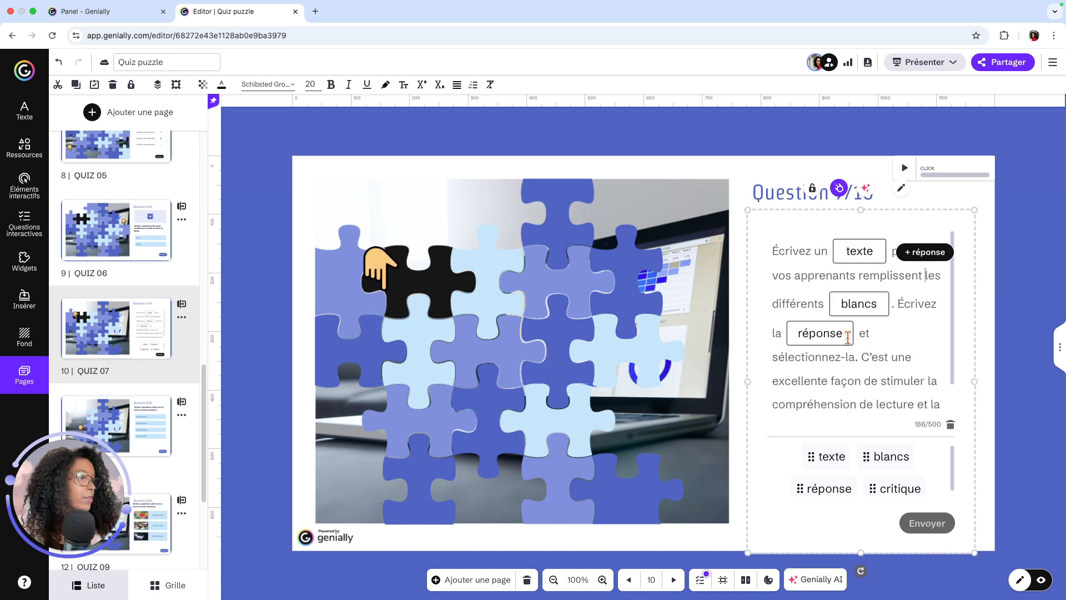
Change the first blank's answer from "texte" to "récit"
click(860, 253)
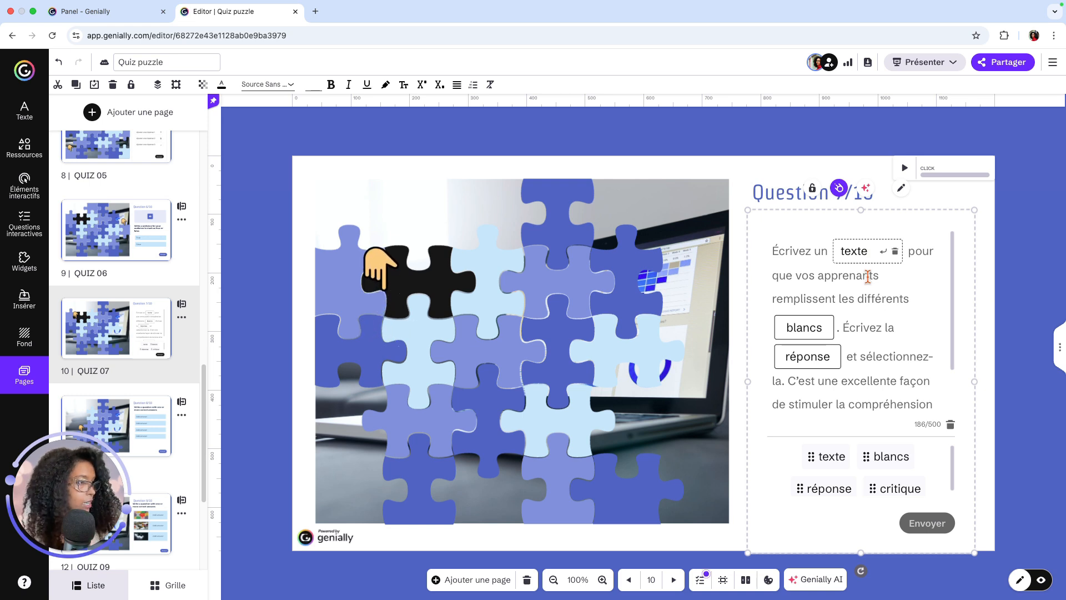
key(BackSpace)
key(BackSpace)
key(BackSpace)
key(BackSpace)
key(BackSpace)
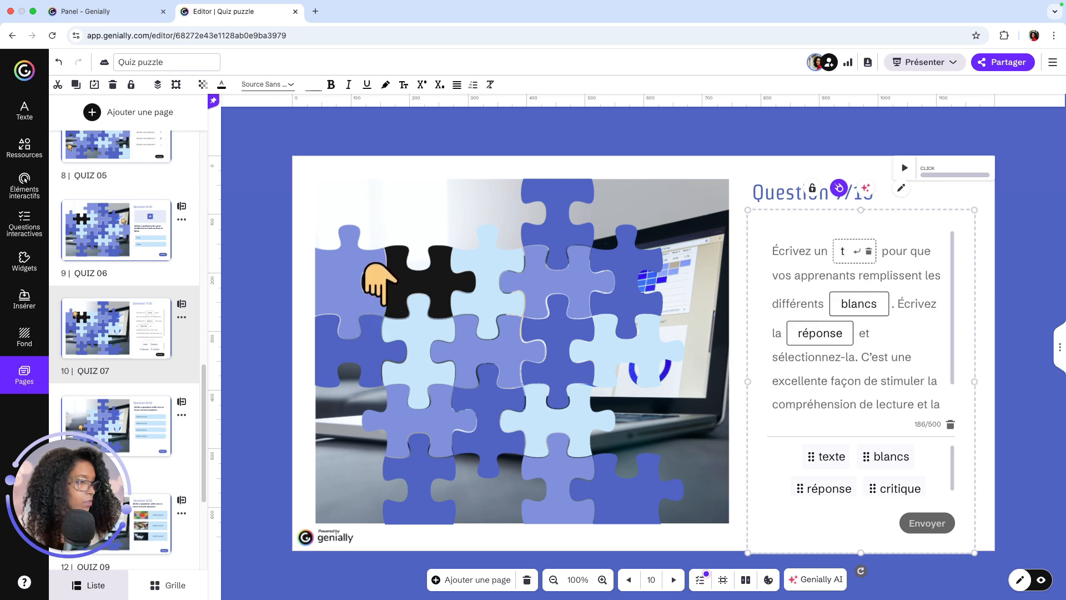
text(récit)
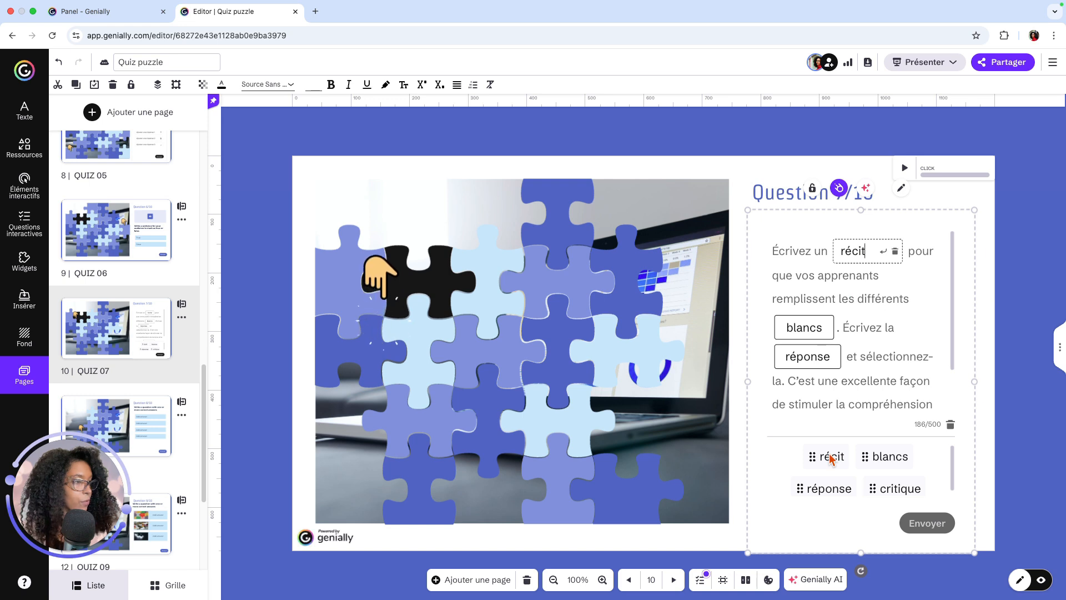
Move the Question 7/10 title further up to the page's upper edge and enlarge the fill-in-the-blanks box upward and sideways
click(1003, 405)
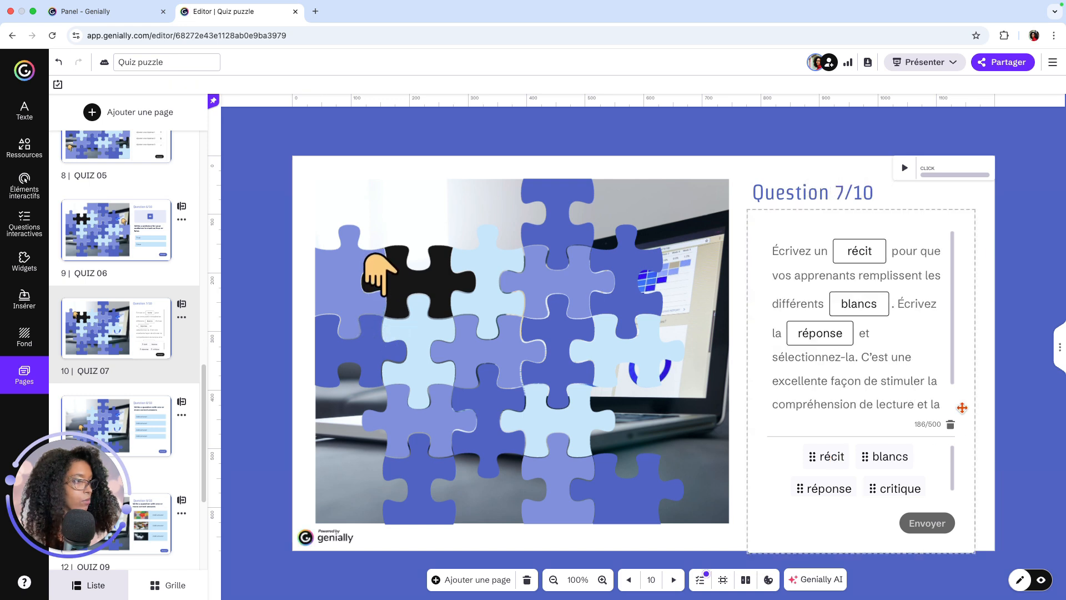
click(898, 399)
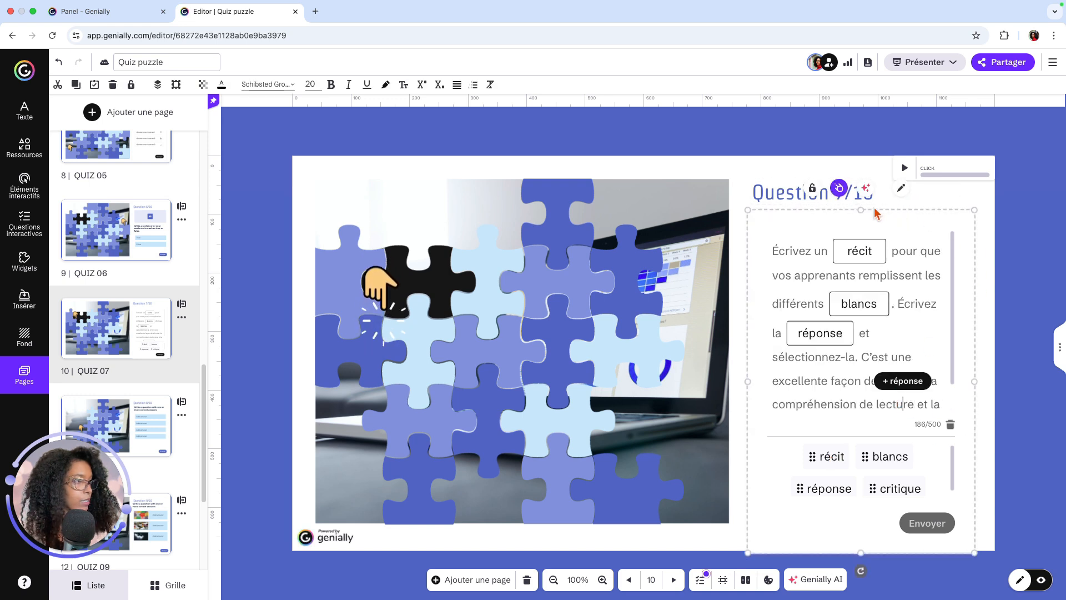
drag(793, 195, 802, 179)
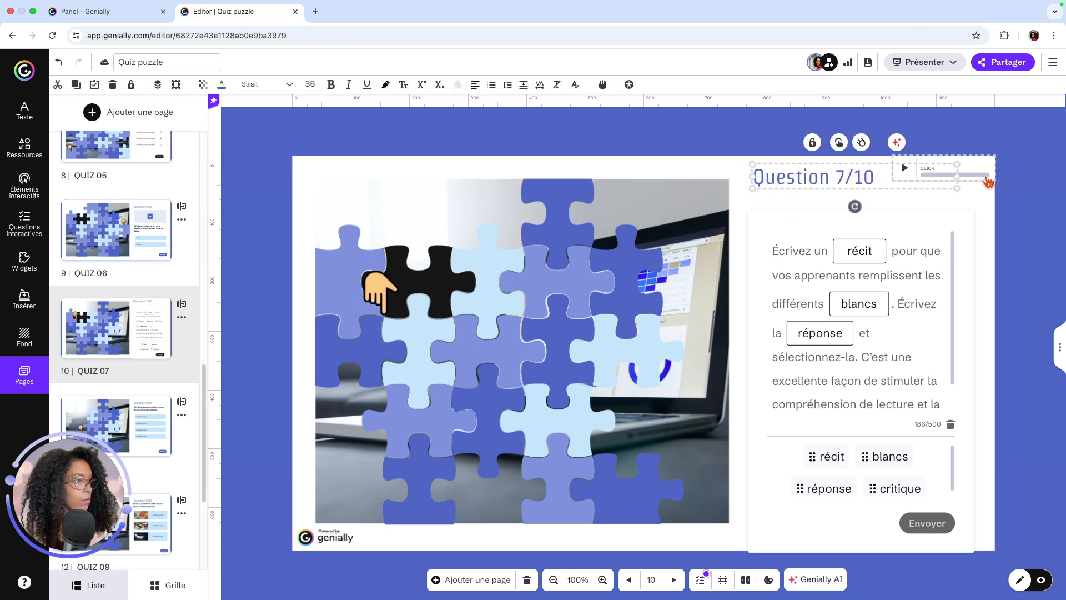
click(887, 240)
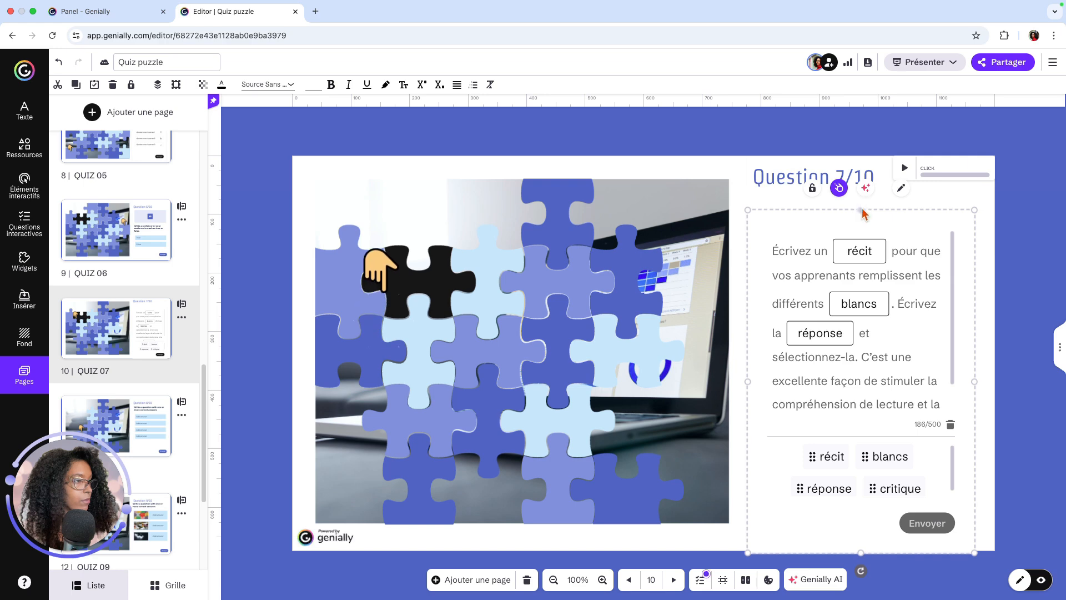
mouse_move(861, 209)
mouse_down()
mouse_move(861, 192)
mouse_move(866, 211)
mouse_up()
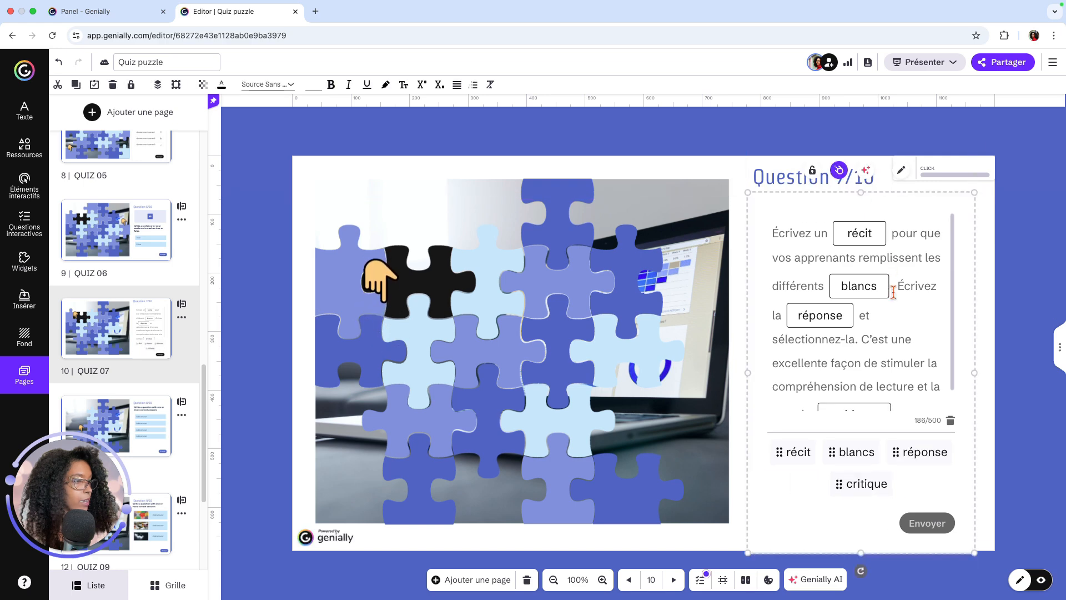
scroll(893, 291, down, 1)
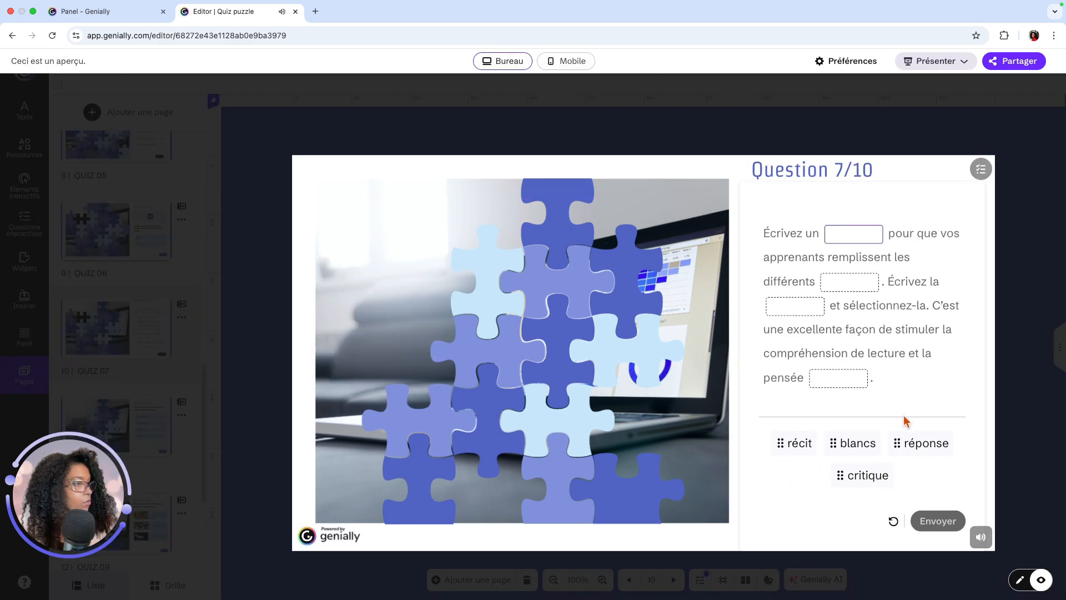
Test the fill-in-the-blanks question in preview by placing récit, blancs, réponse and critique in order, submit the answers, and return to editing
click(799, 444)
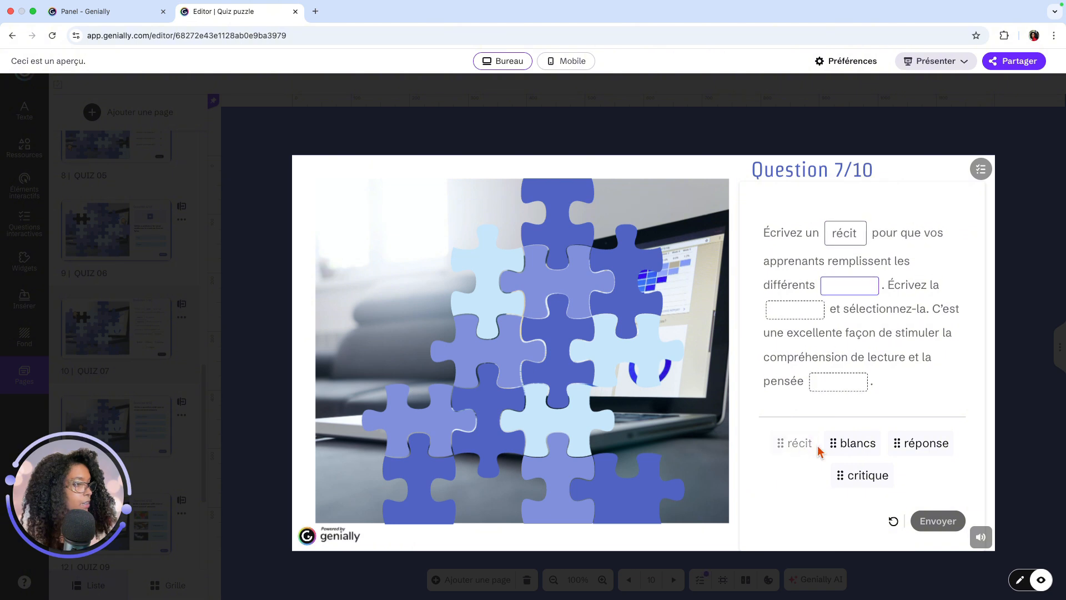
click(857, 443)
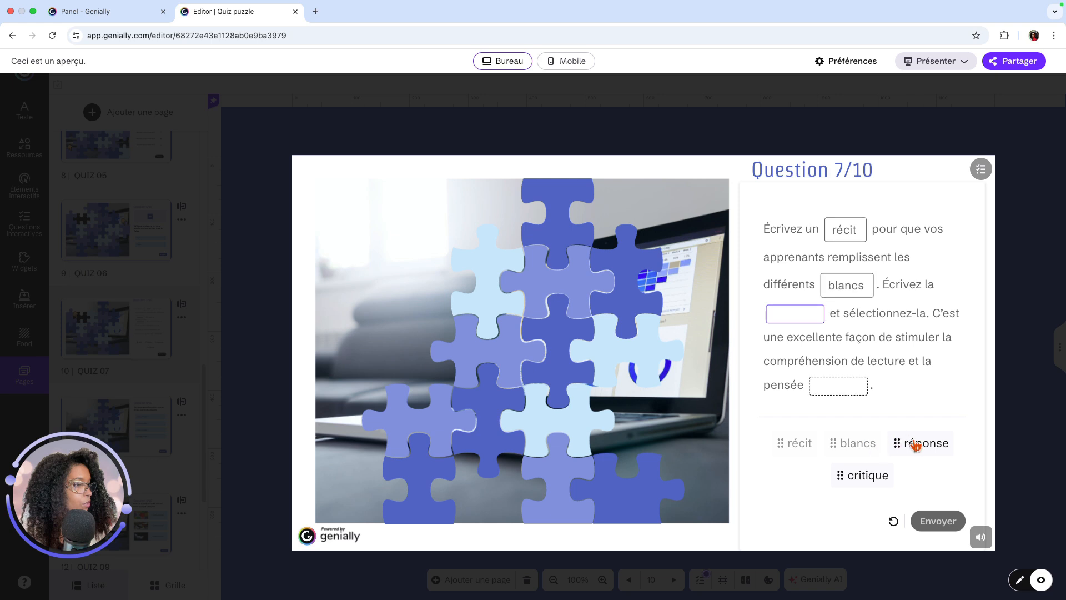
drag(921, 446, 795, 312)
drag(868, 475, 897, 390)
click(926, 521)
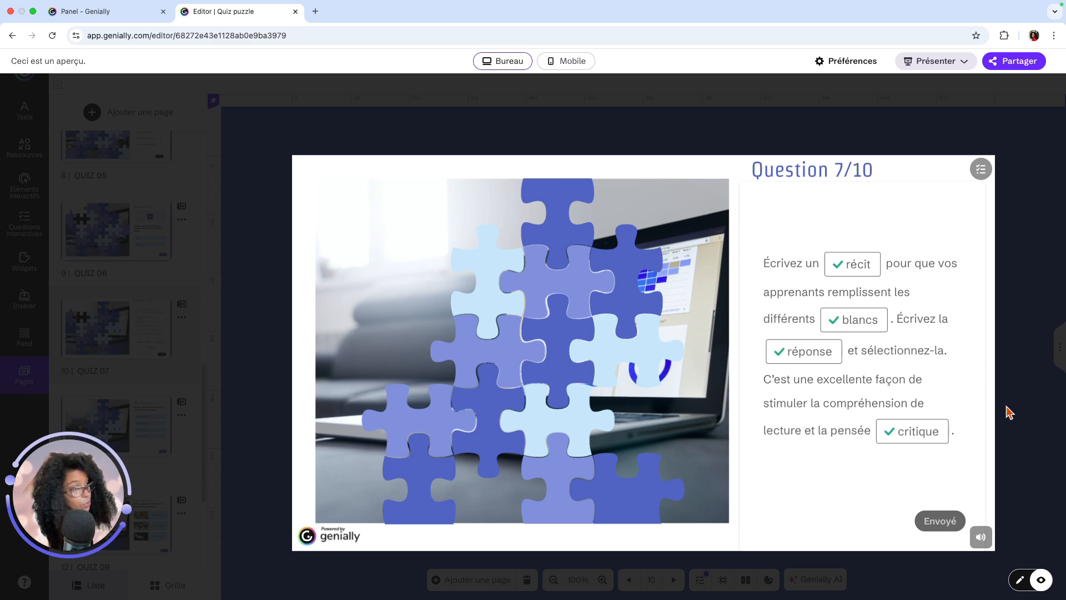
key(Escape)
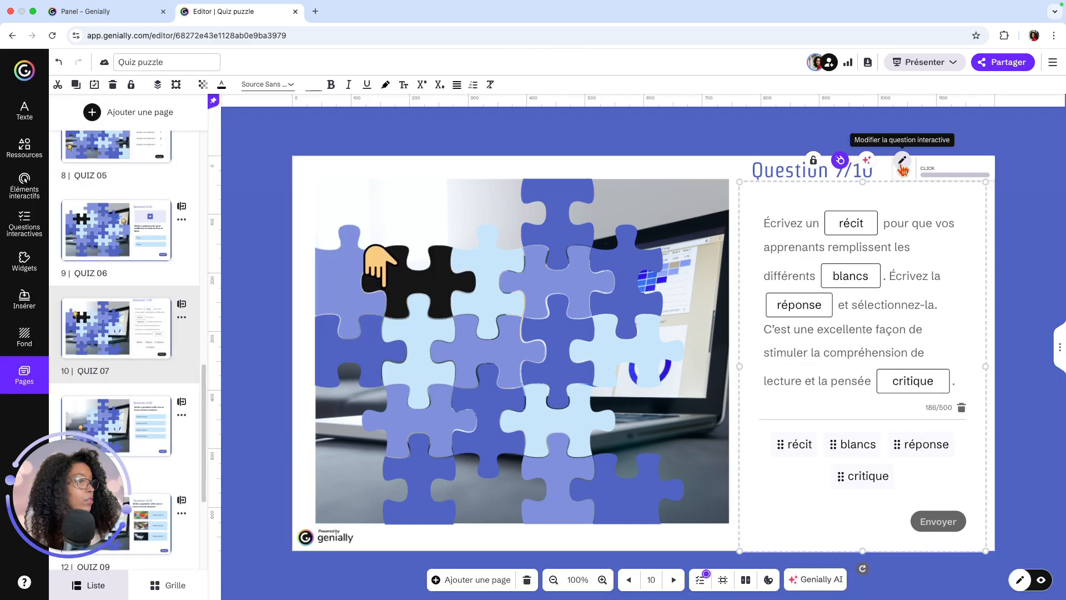
Set the fill-in-the-blanks question's delay after the answer is sent to 1 second, keeping the next page as destination
click(901, 161)
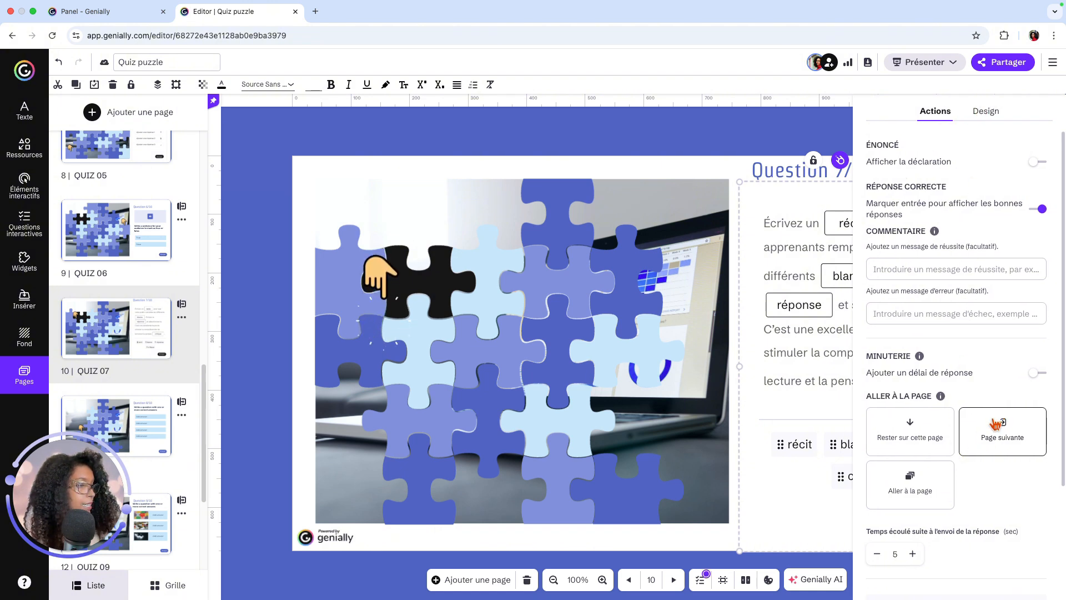
double_click(895, 554)
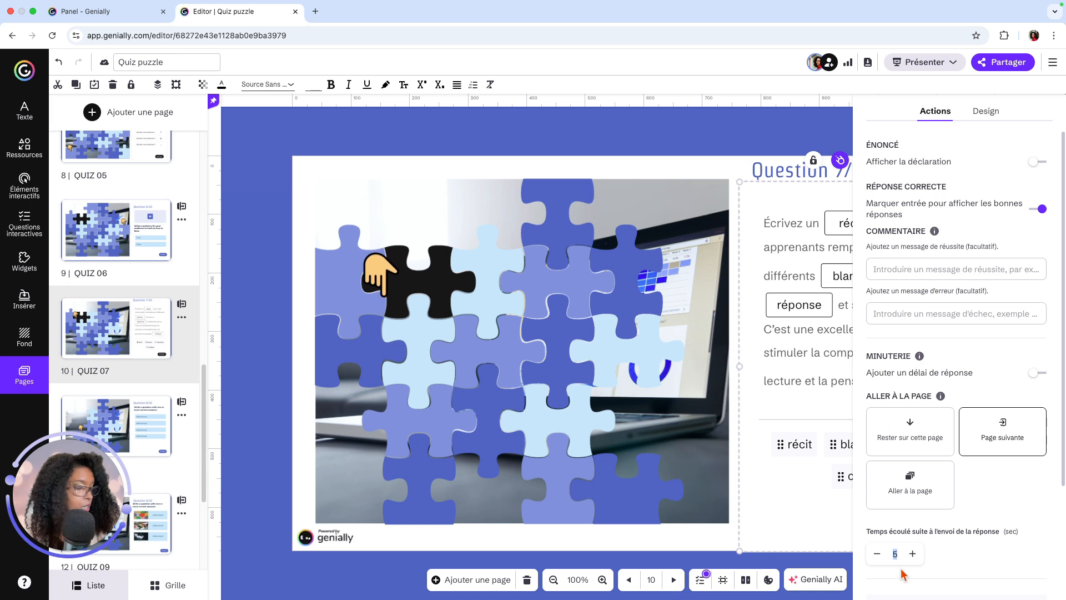
text(1)
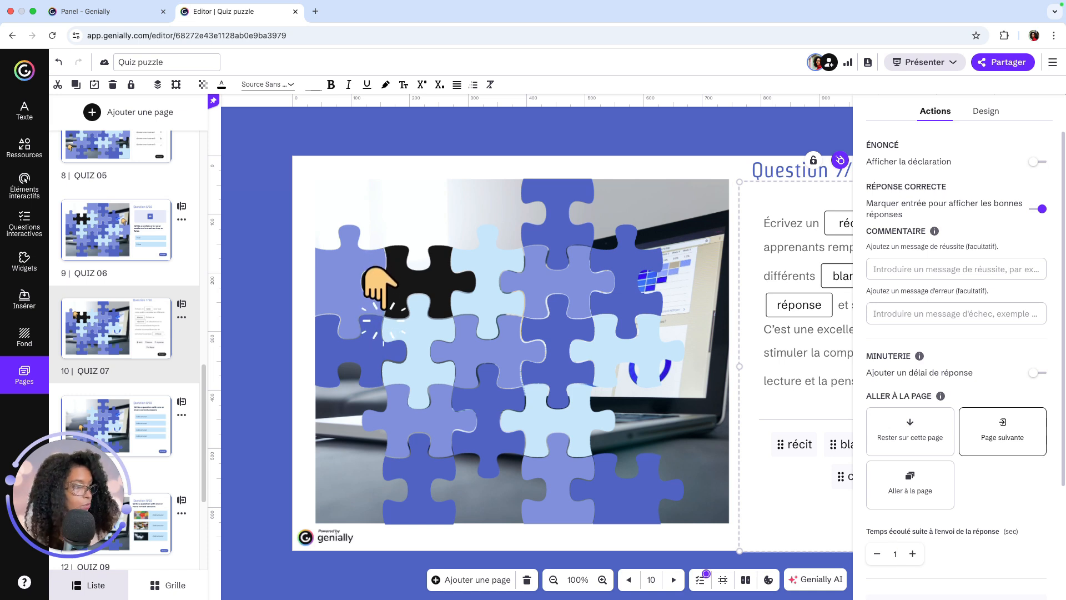
click(736, 148)
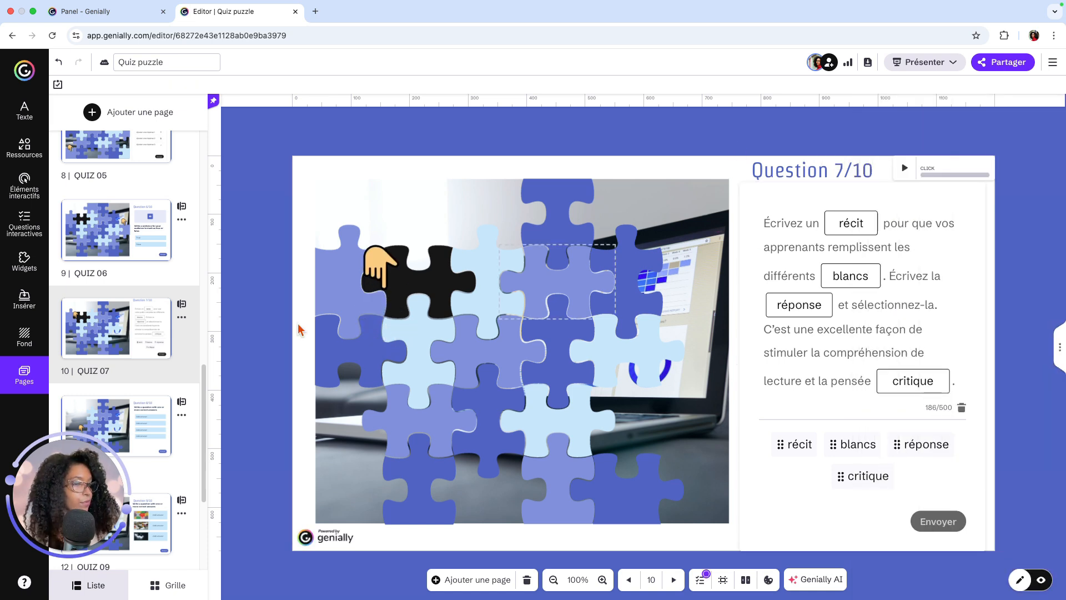
Look at the question with several correct answers on QUIZ 08, revisit QUIZ 07, and return to QUIZ 08
scroll(105, 369, down, 3)
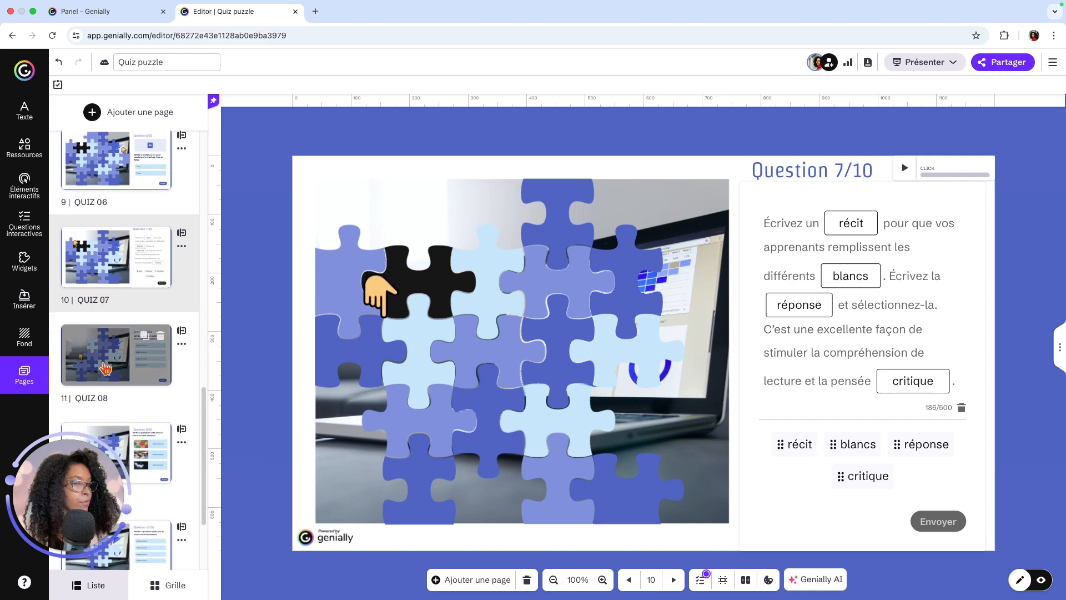
click(106, 369)
scroll(128, 294, up, 1)
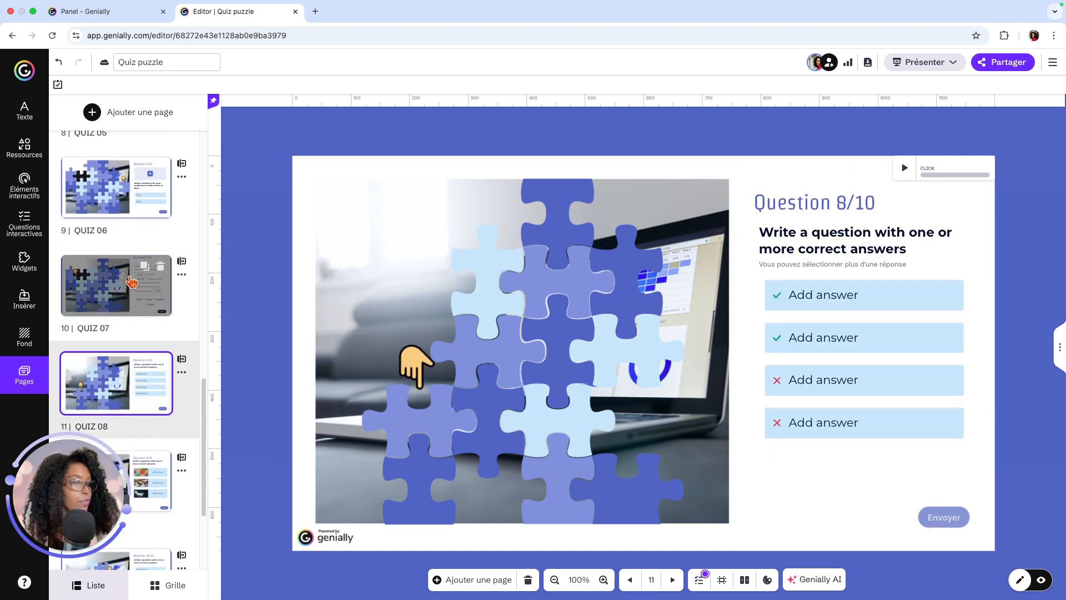
click(131, 284)
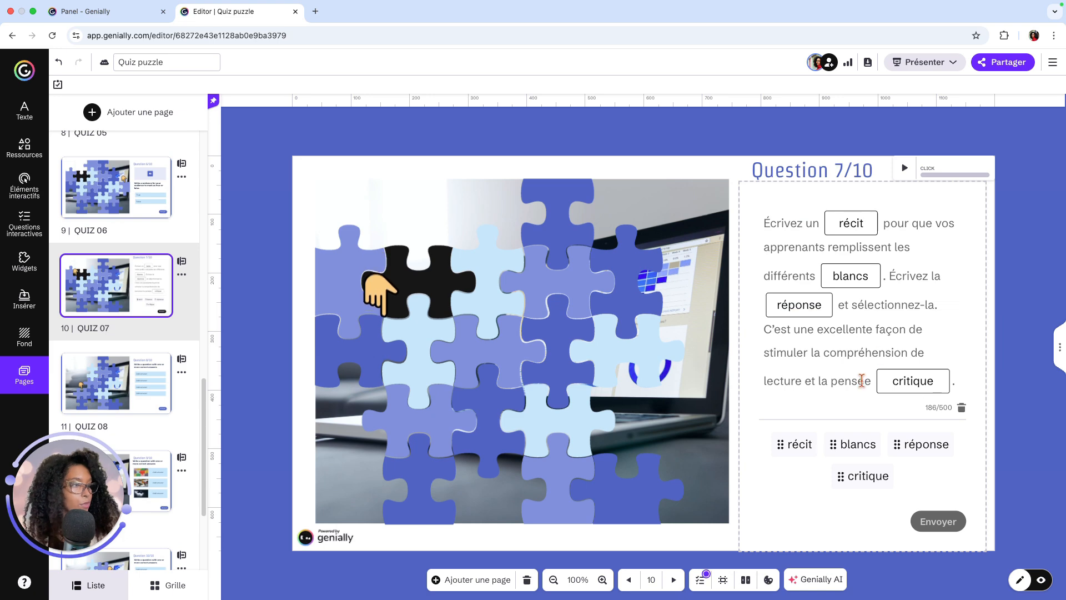
click(138, 400)
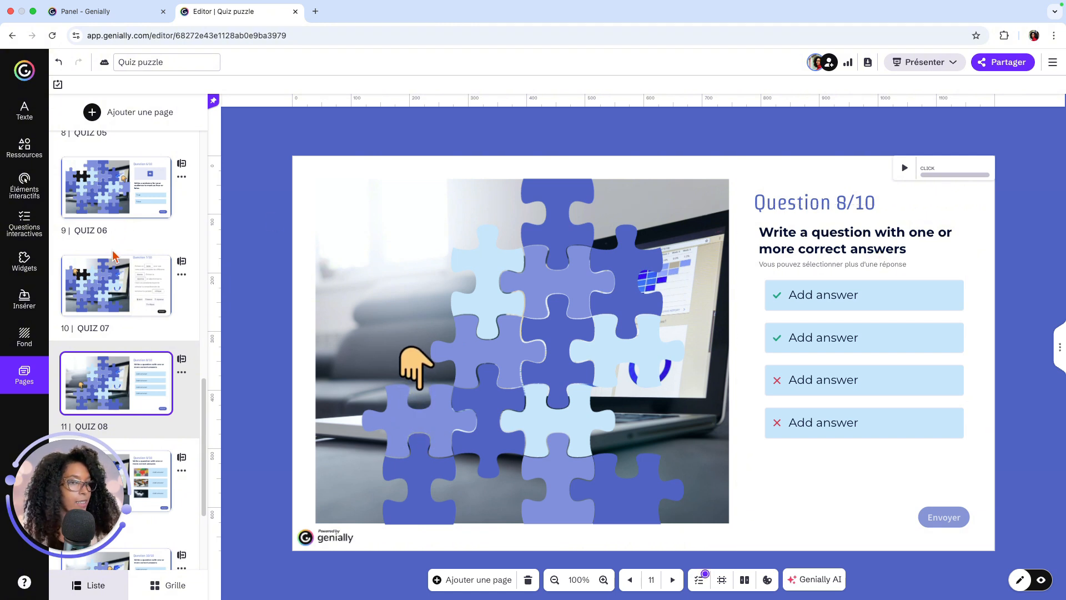
Generate interactive questions with AI on the subject "La définition de la gamification"
click(20, 237)
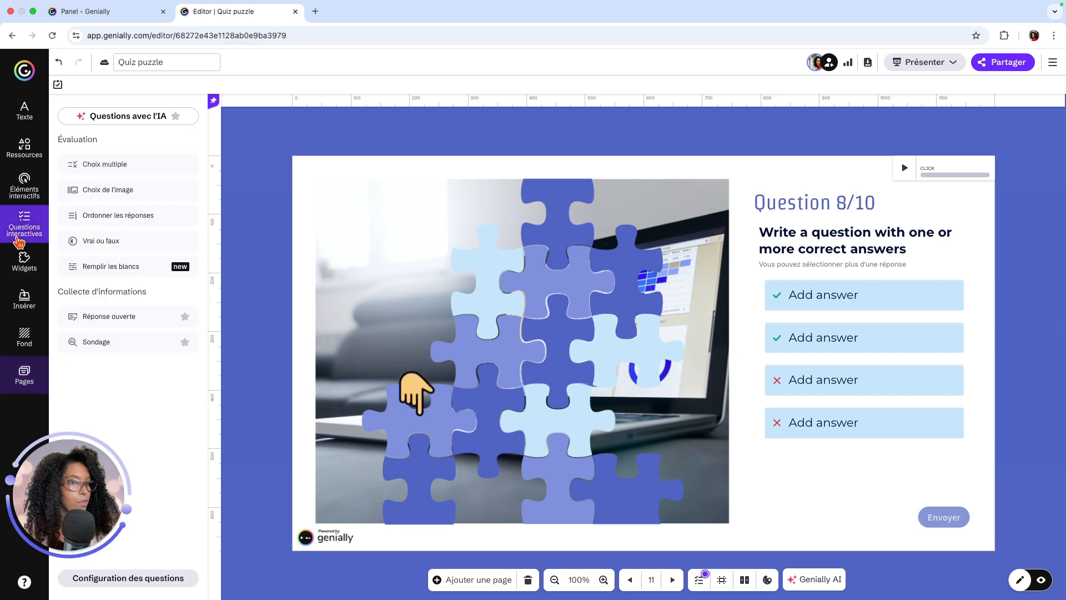
click(152, 125)
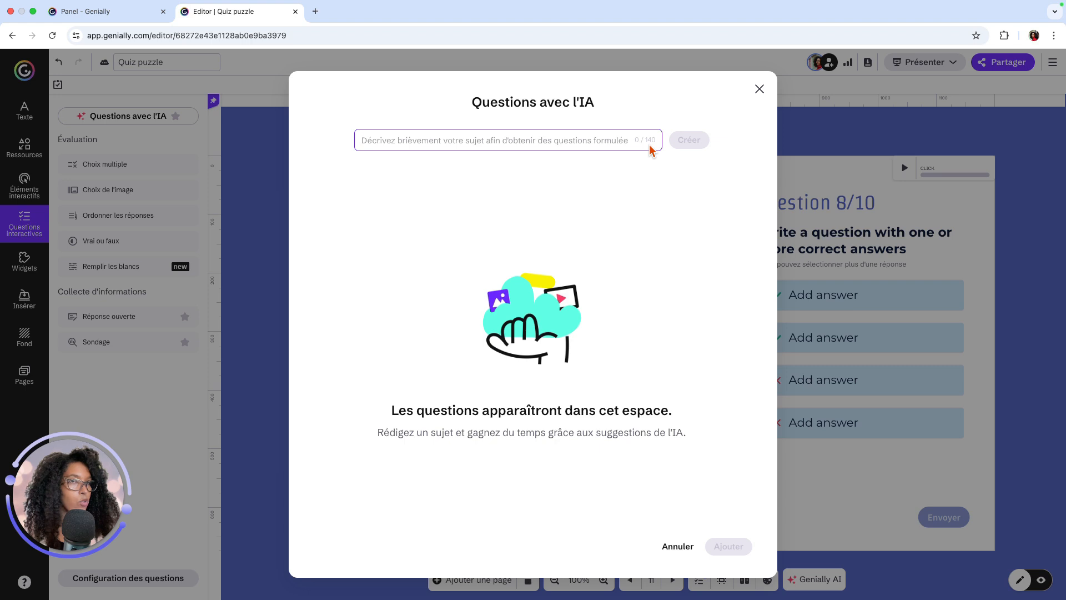
text(L)
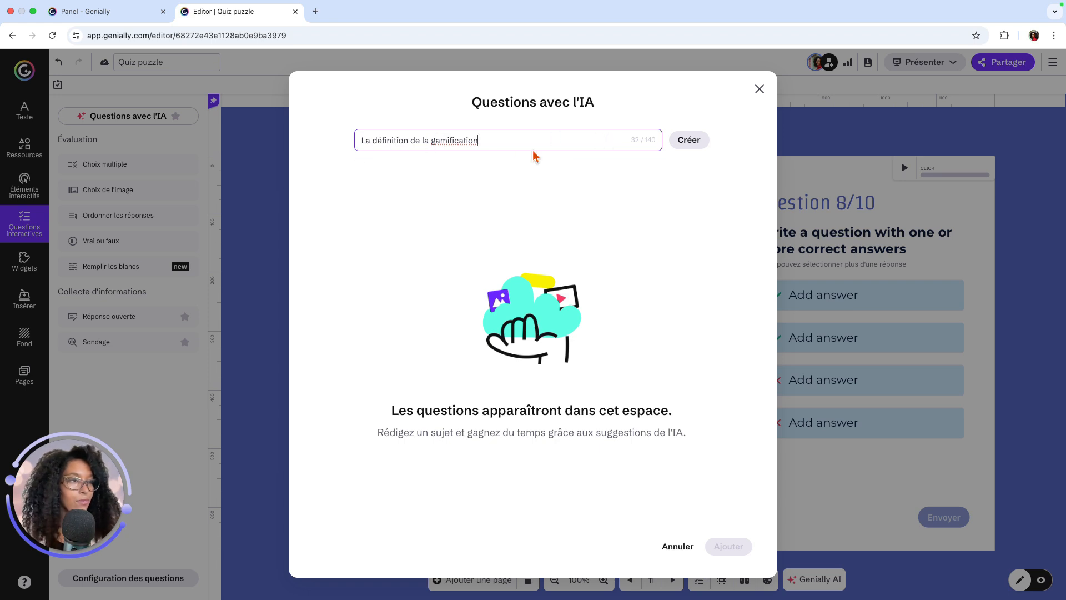
click(688, 146)
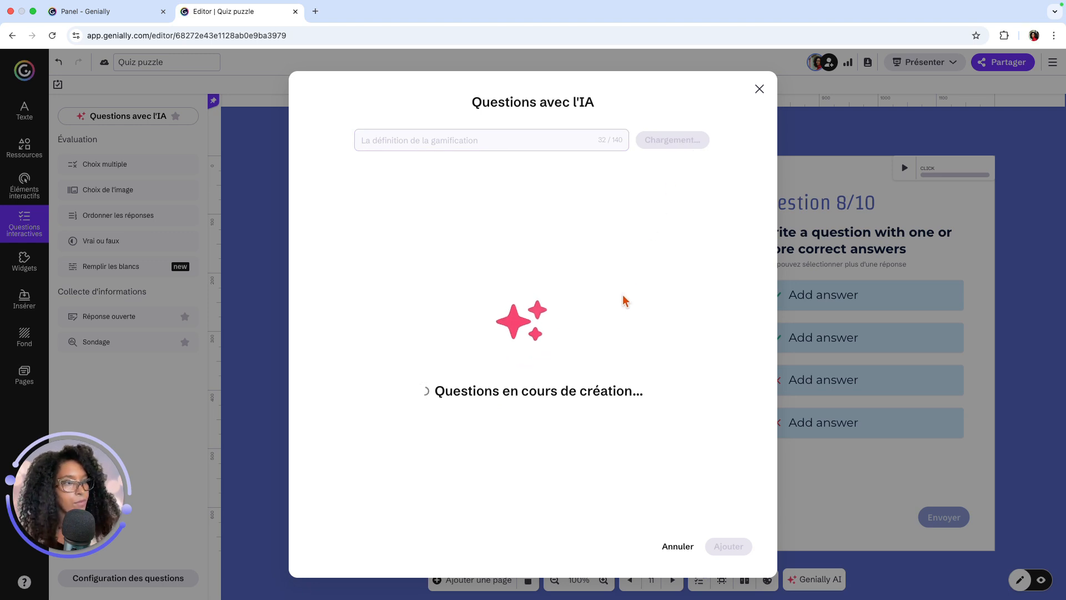
Examine the AI-generated gamification questions of each type, from single answer to fill-in-the-blanks
scroll(626, 404, down, 7)
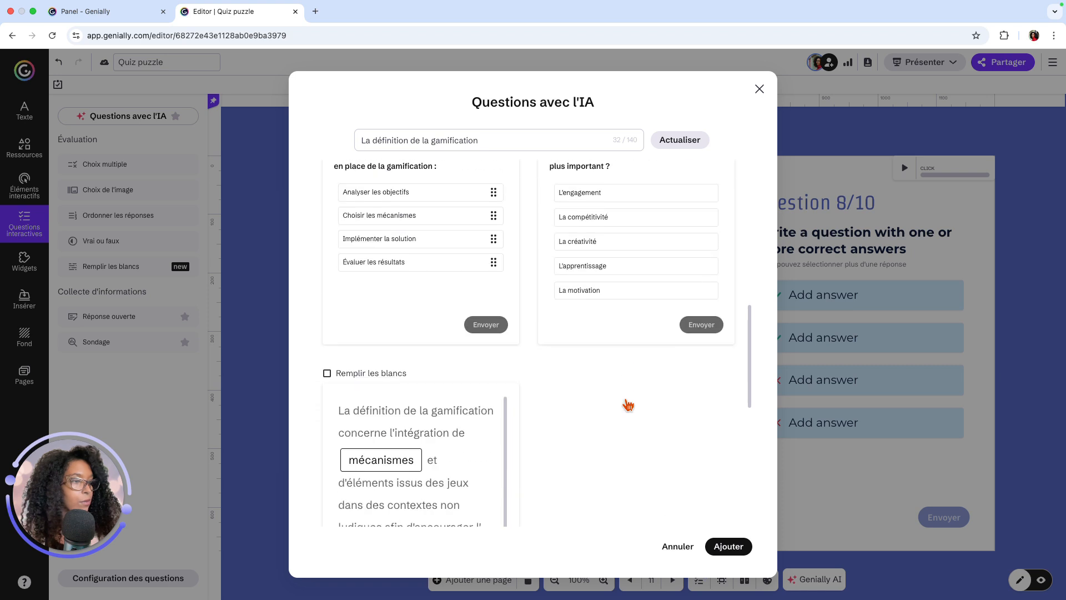
scroll(628, 405, up, 8)
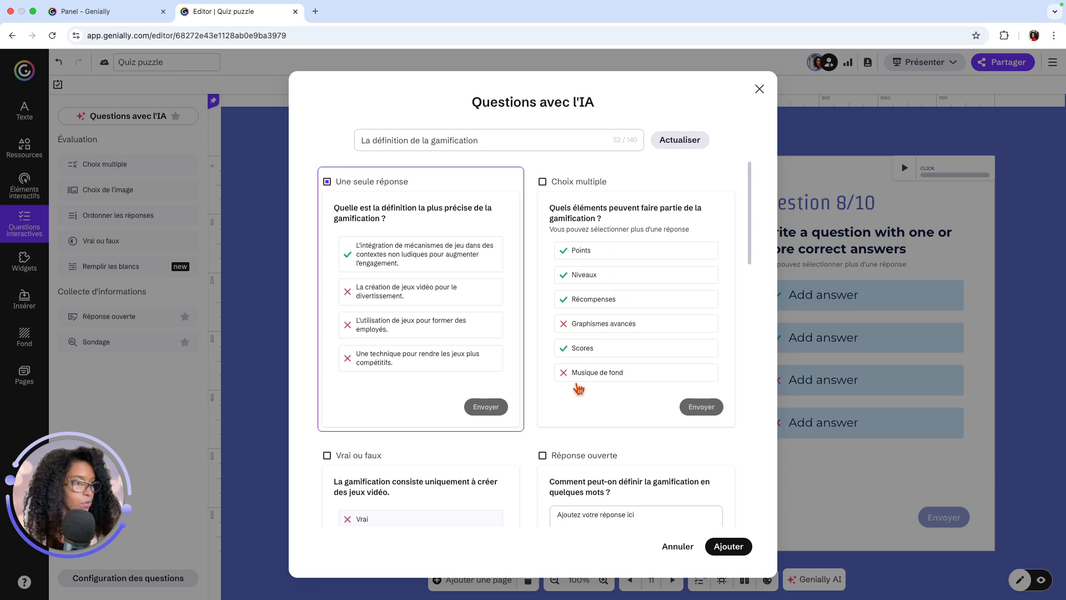
scroll(606, 258, down, 2)
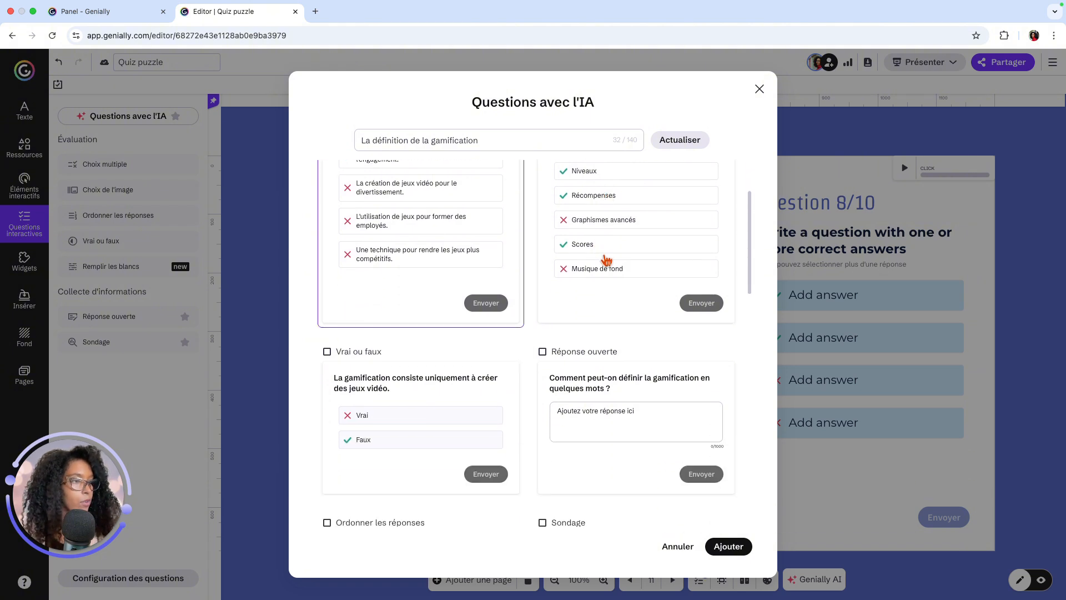
scroll(606, 259, down, 3)
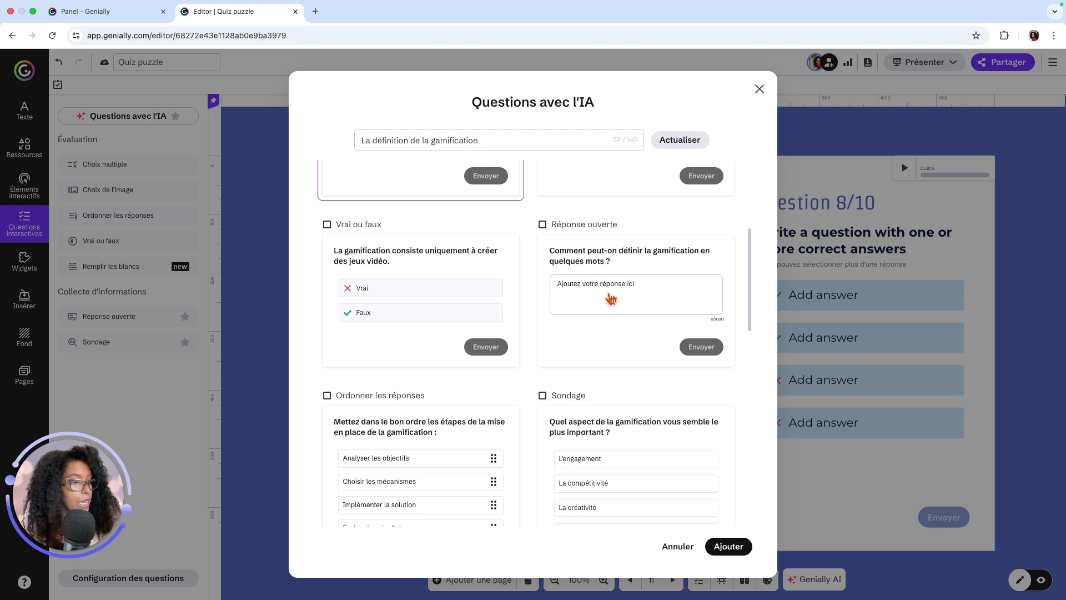
scroll(610, 299, down, 1)
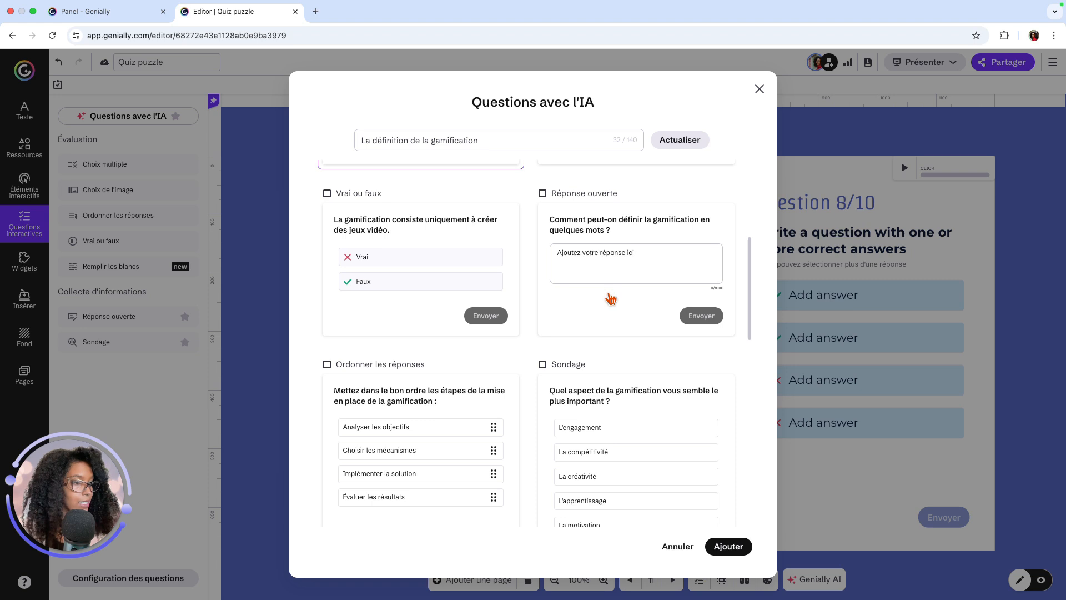
scroll(611, 300, down, 5)
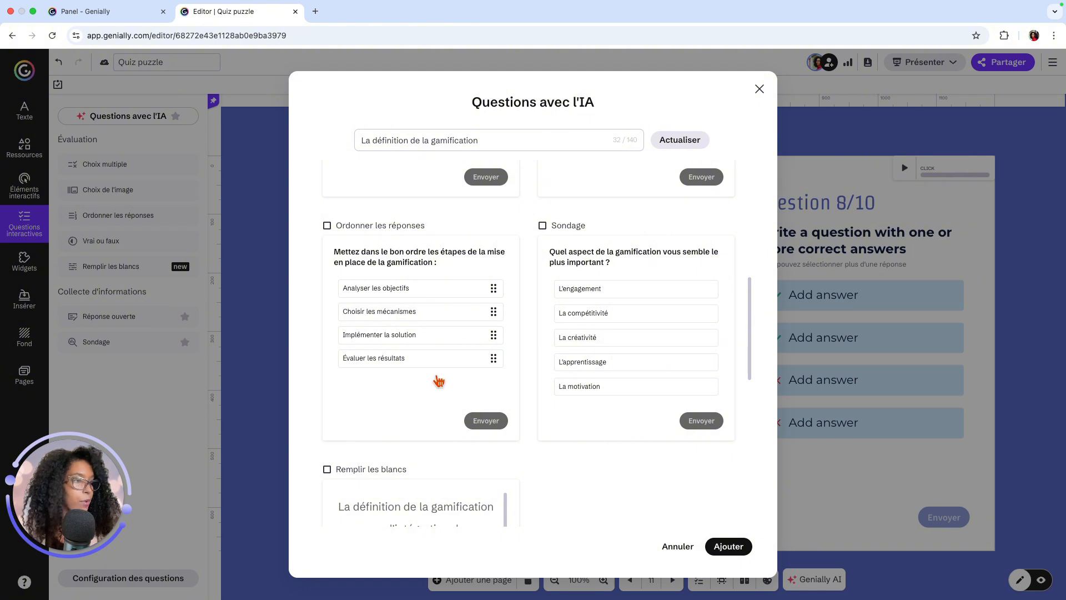
scroll(605, 344, down, 1)
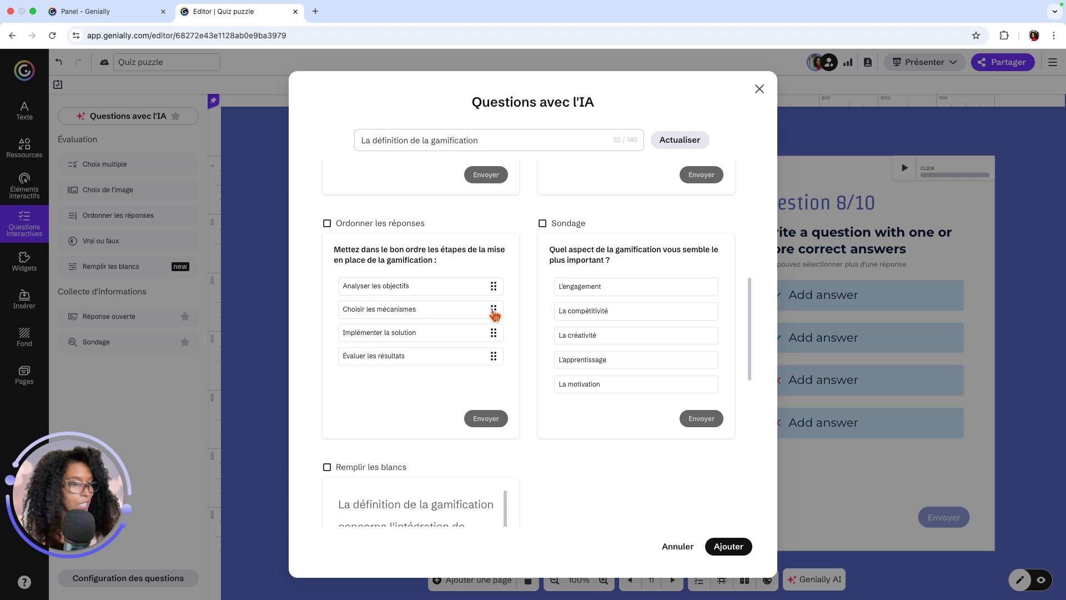
scroll(451, 327, down, 5)
scroll(451, 328, down, 3)
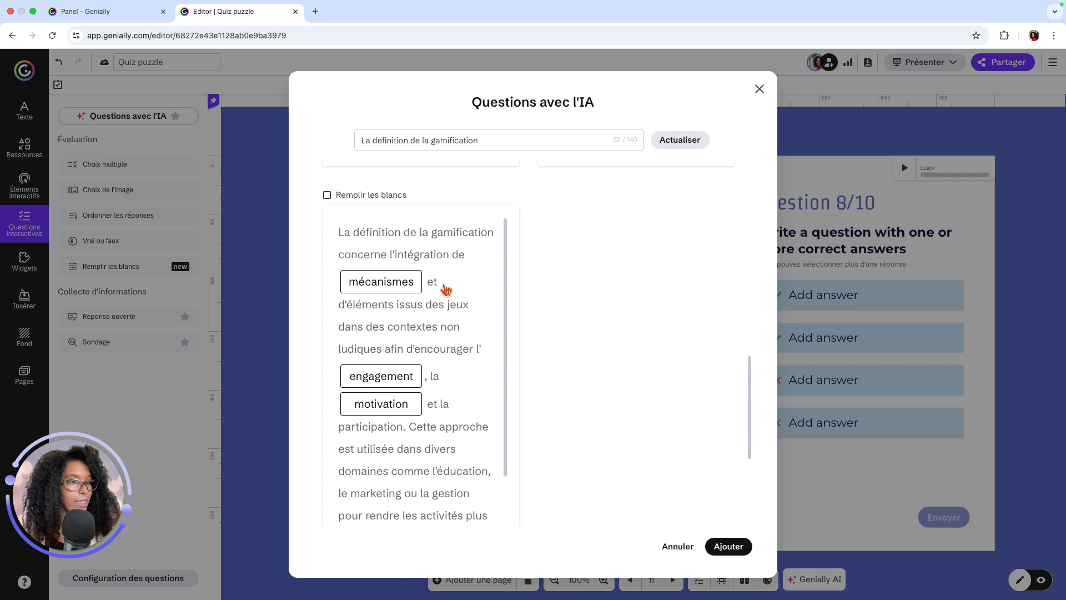
scroll(436, 318, down, 2)
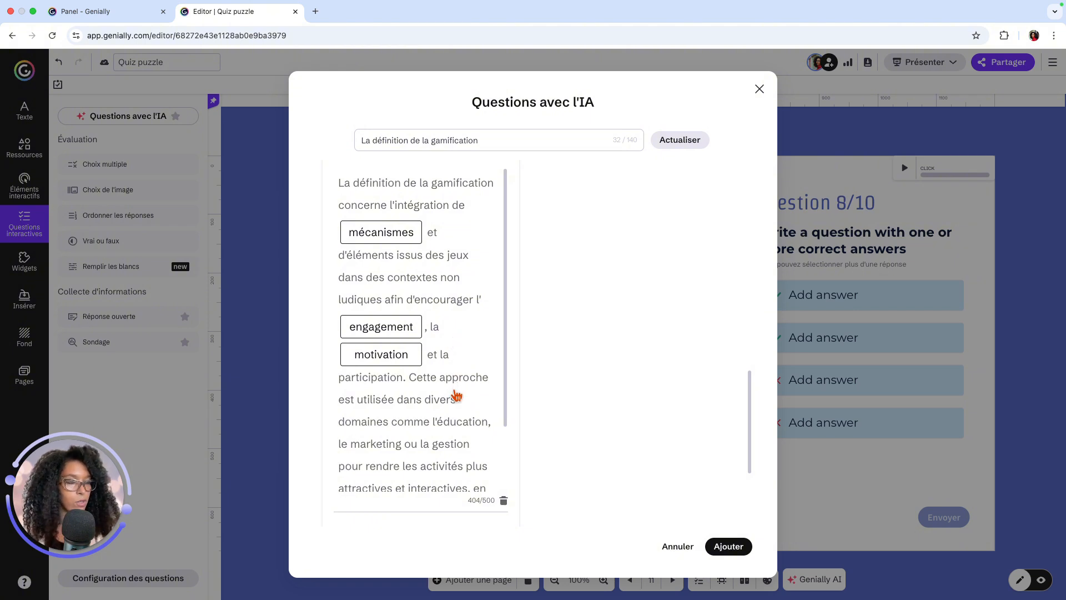
scroll(456, 400, down, 5)
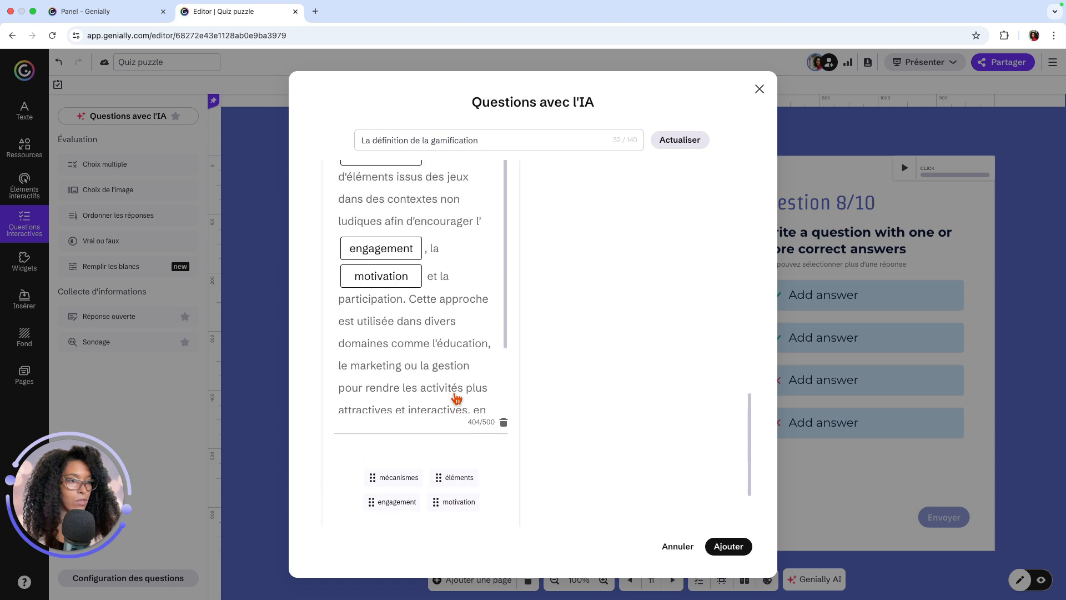
scroll(456, 398, up, 10)
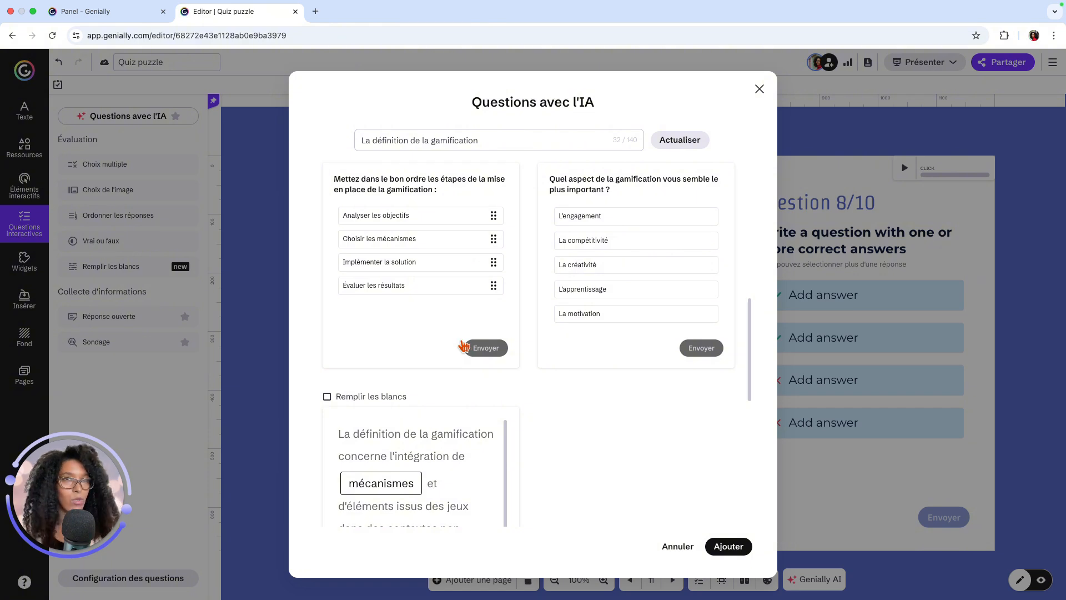
scroll(462, 345, up, 10)
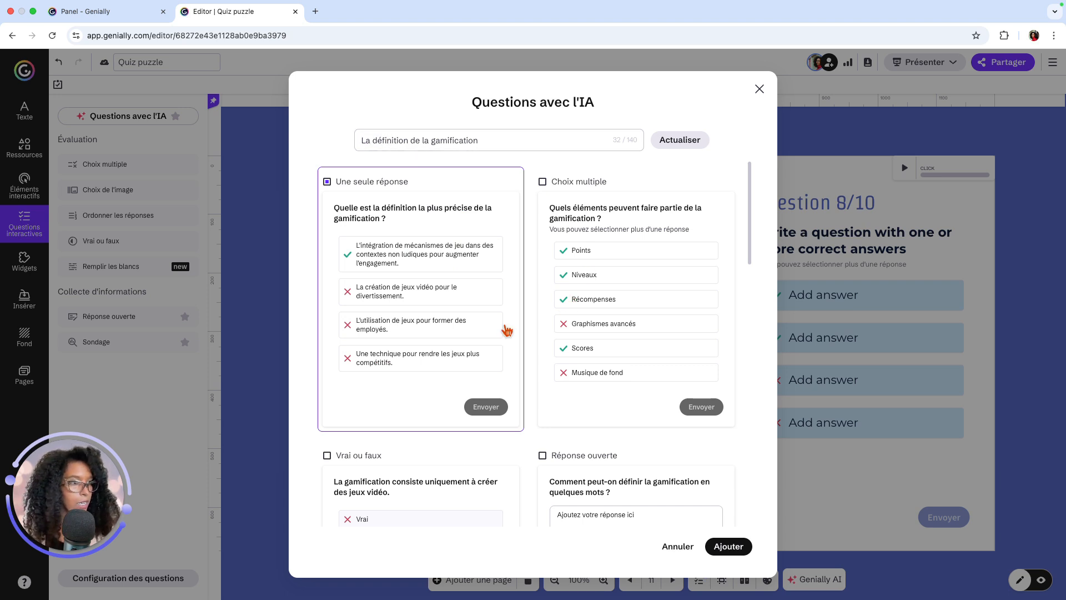
scroll(601, 318, down, 6)
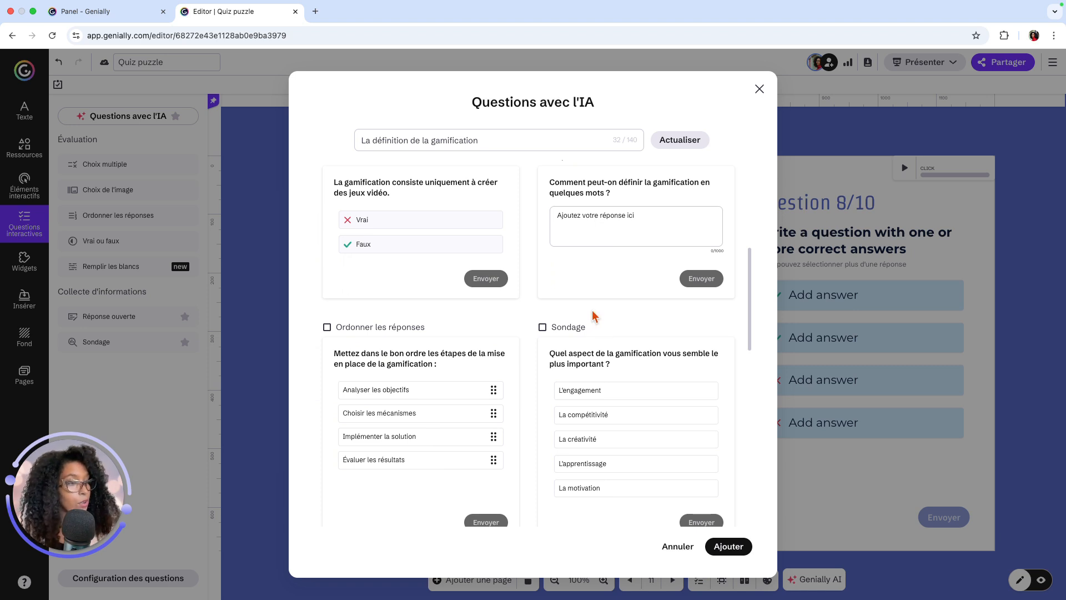
Select the AI-generated open-answer question alongside the chosen single-answer one and add both to the page
scroll(594, 316, down, 6)
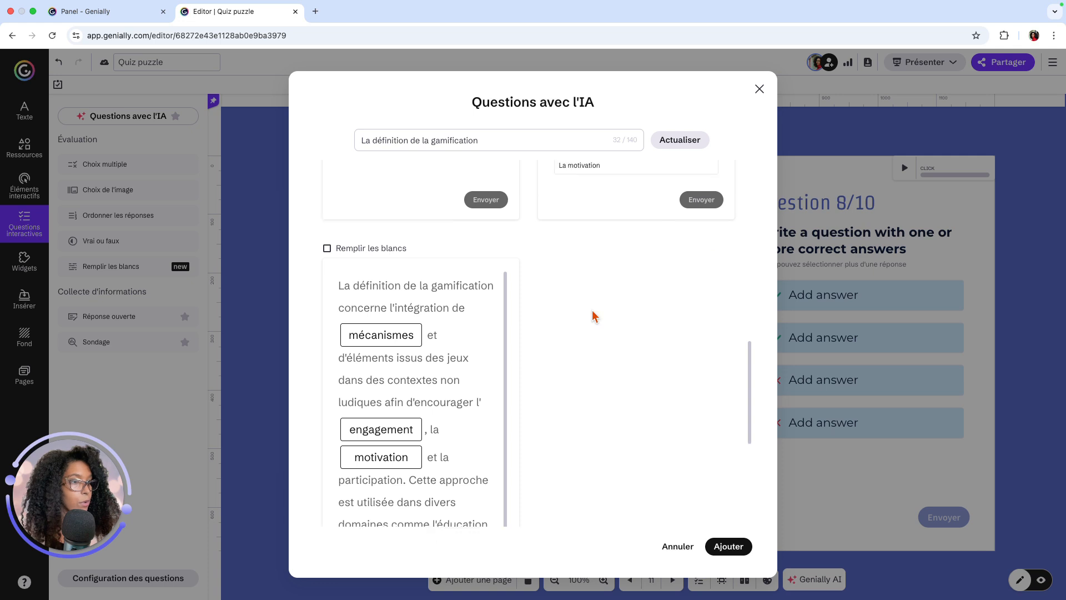
scroll(594, 315, up, 8)
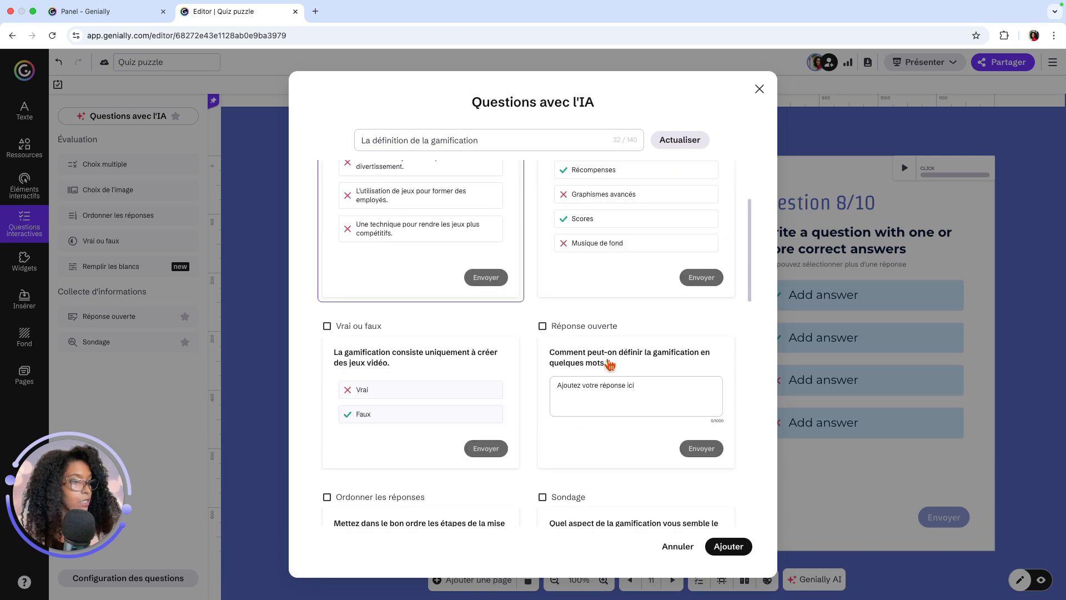
click(600, 377)
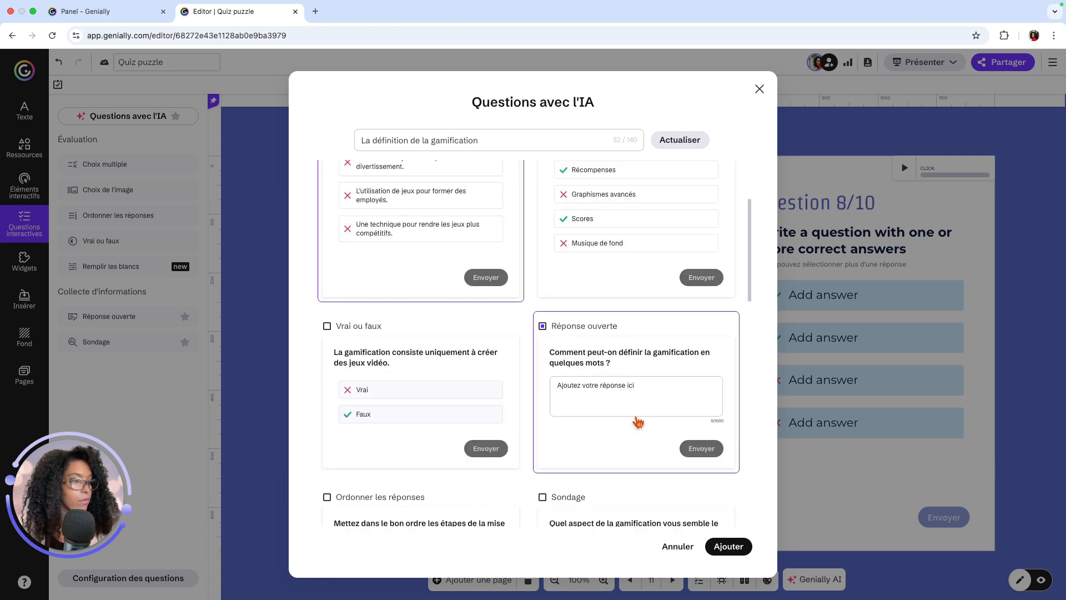
click(729, 546)
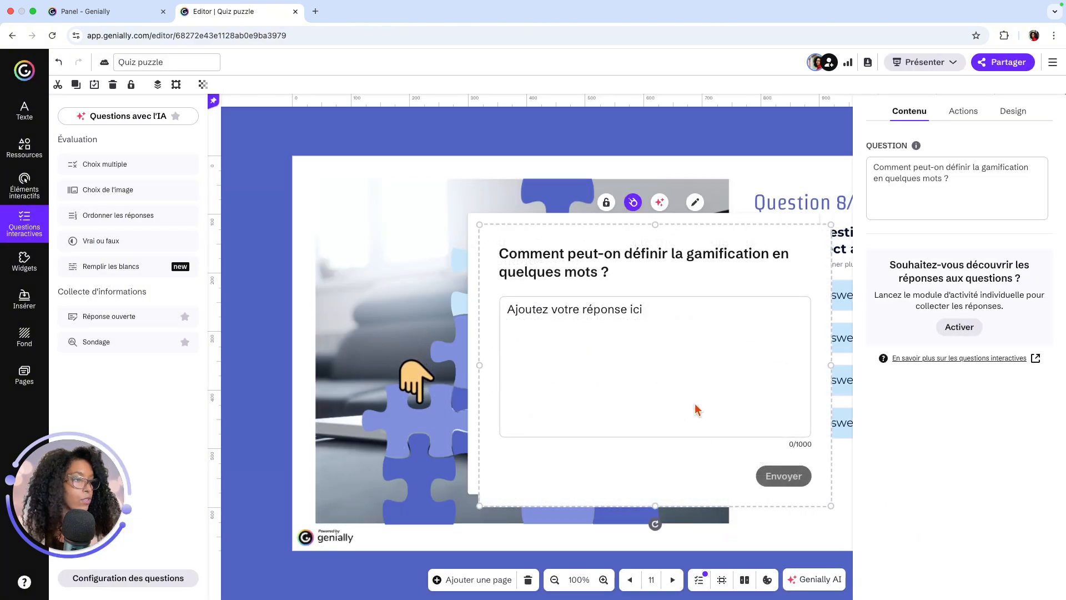
Delete the AI-generated single-answer question and fit the open-answer question into the space beneath the "Question 8/10" heading
drag(695, 409, 777, 466)
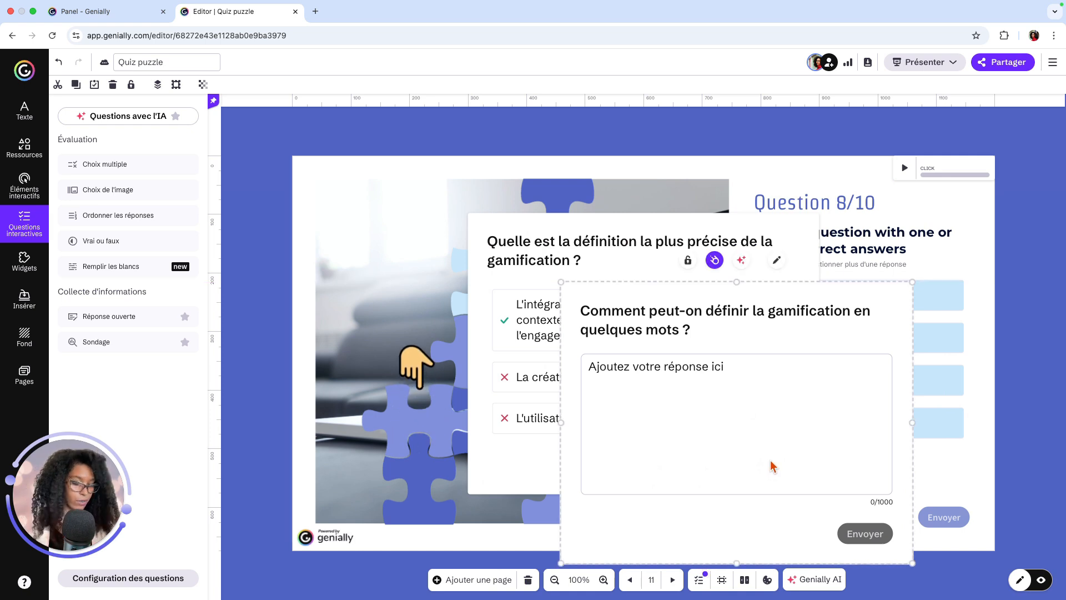
click(538, 253)
key(Delete)
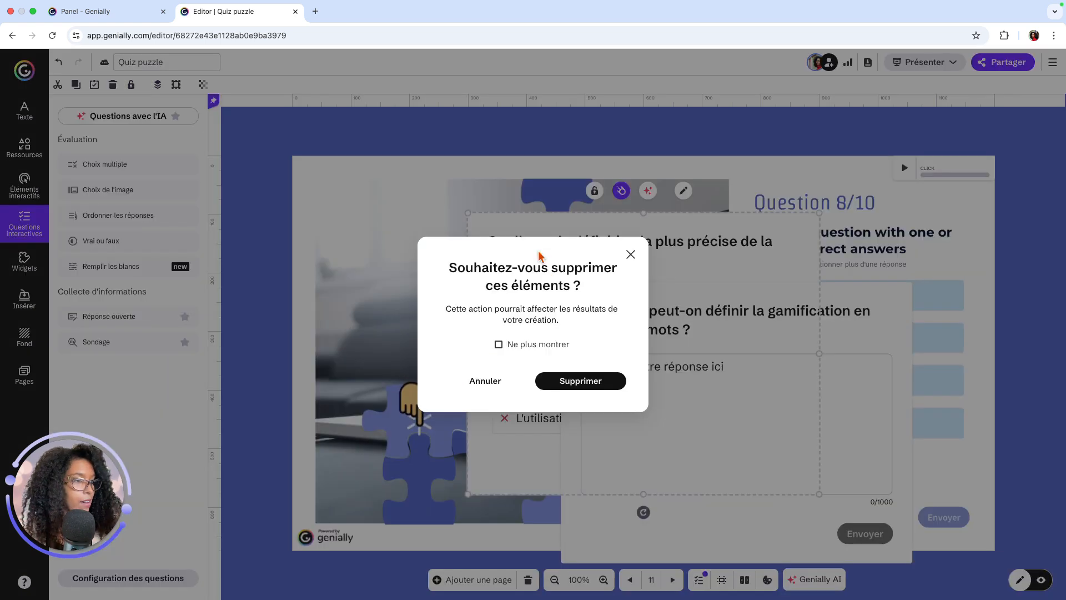
click(589, 387)
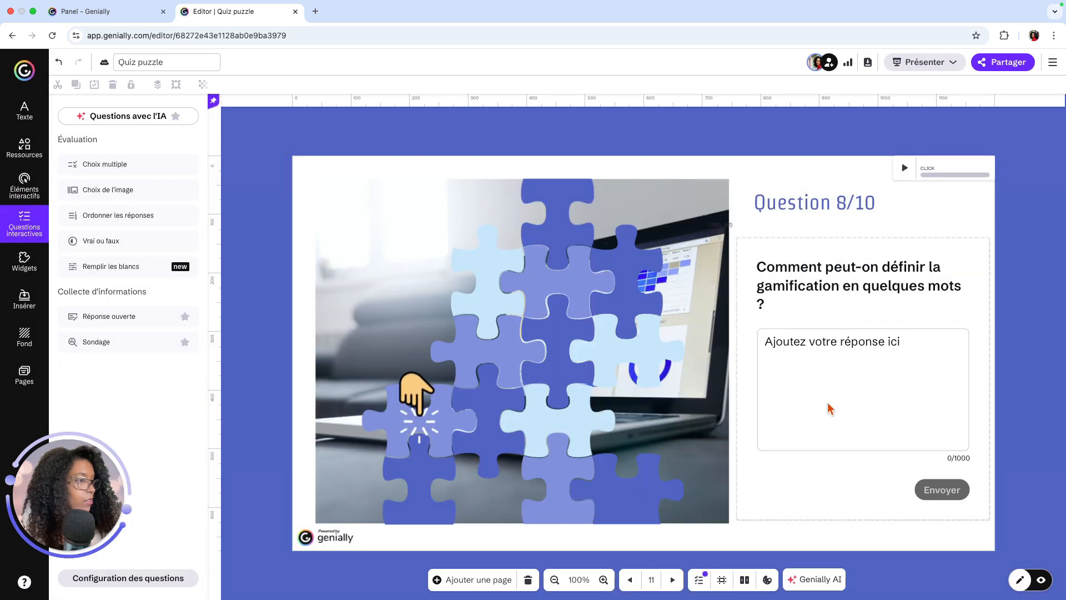
click(830, 409)
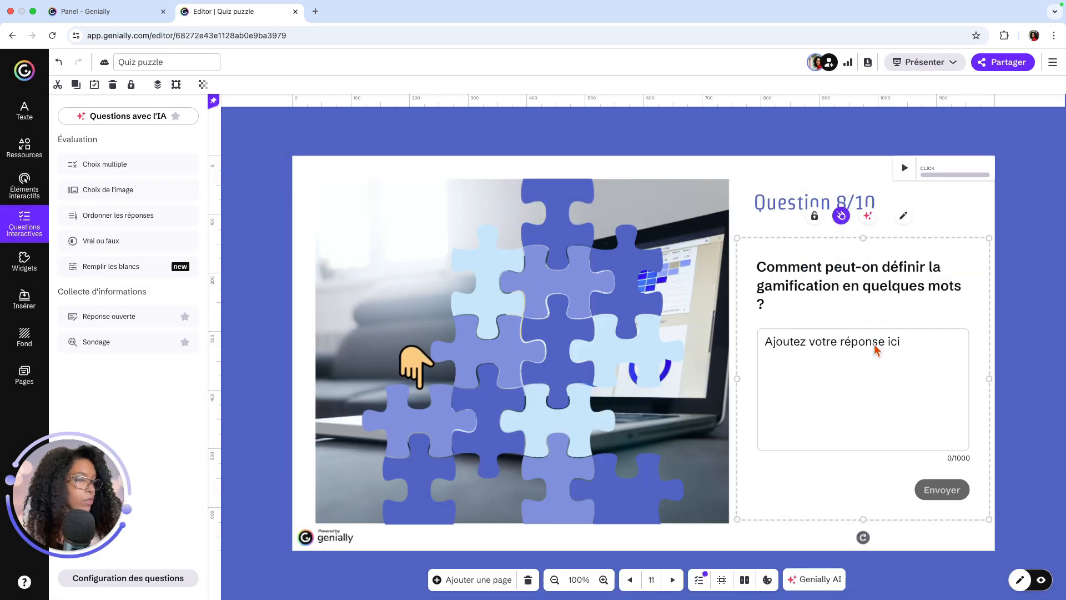
Look at the Question 10/10 page in the page list and return to the first COVER page
click(35, 380)
scroll(122, 332, down, 5)
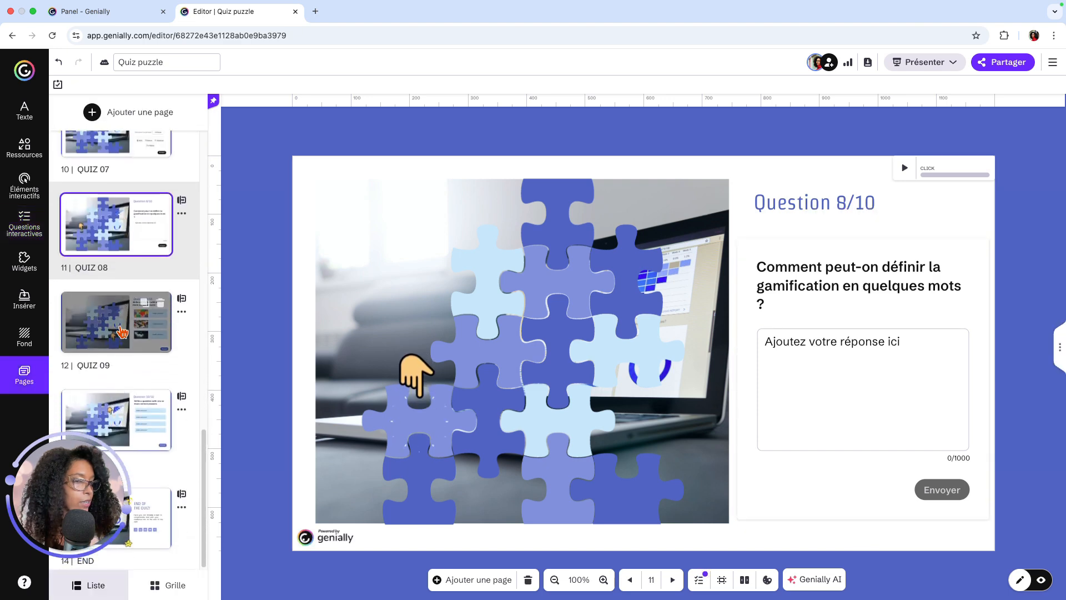
scroll(128, 317, up, 14)
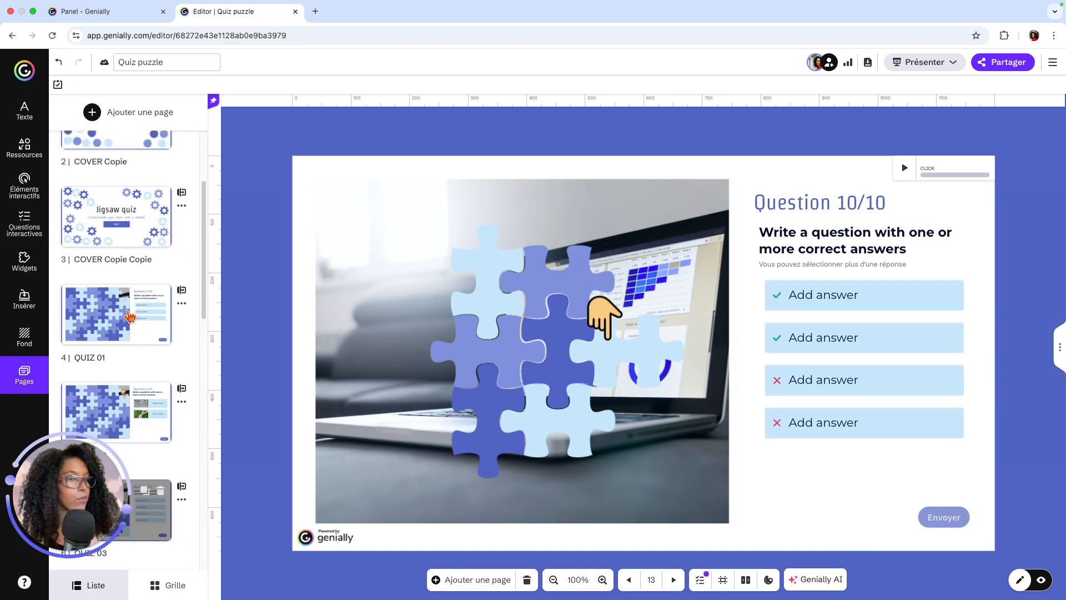
scroll(130, 316, up, 3)
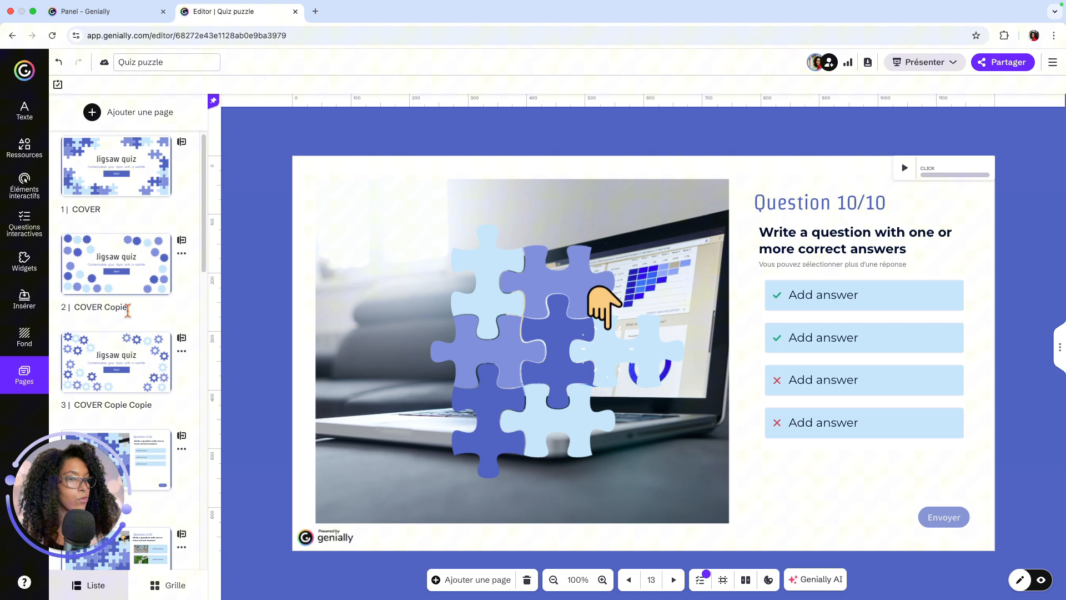
click(149, 189)
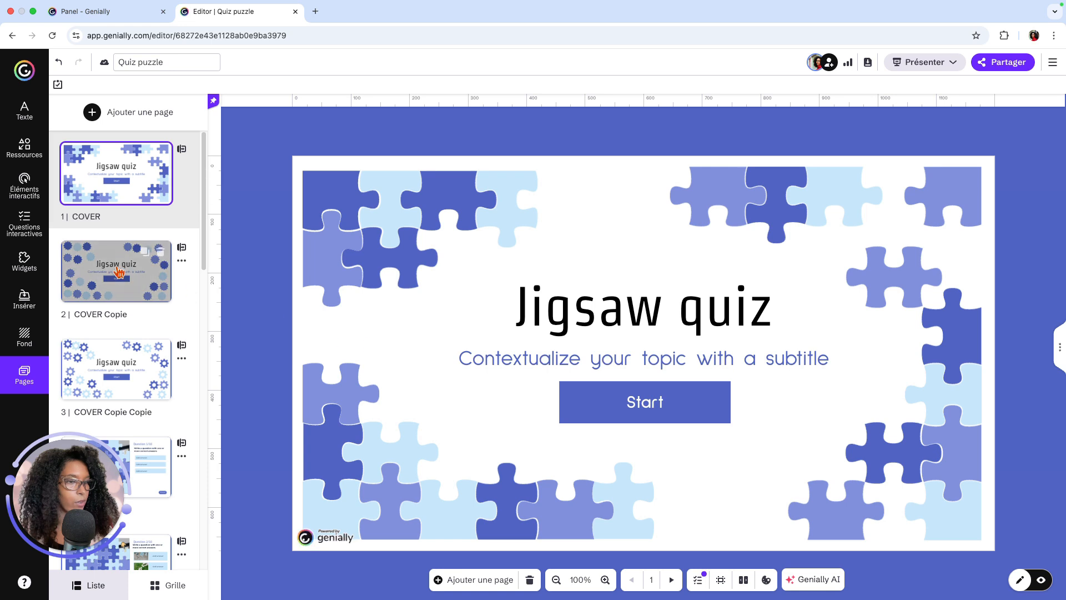
Review the question pages one after another from QUIZ 01 to QUIZ 06
scroll(123, 277, down, 2)
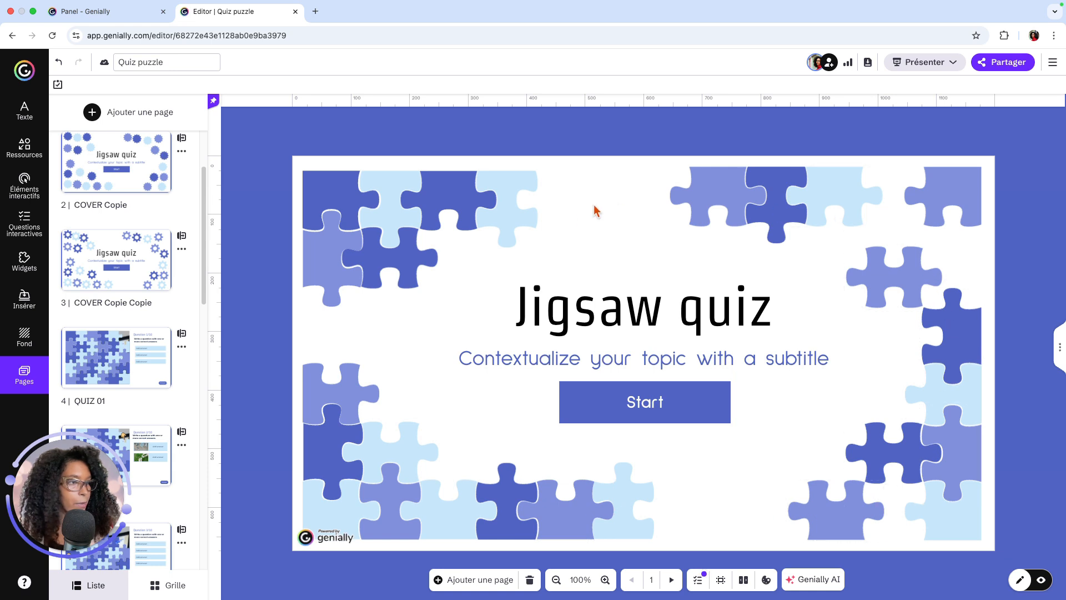
scroll(151, 331, down, 1)
scroll(151, 332, down, 1)
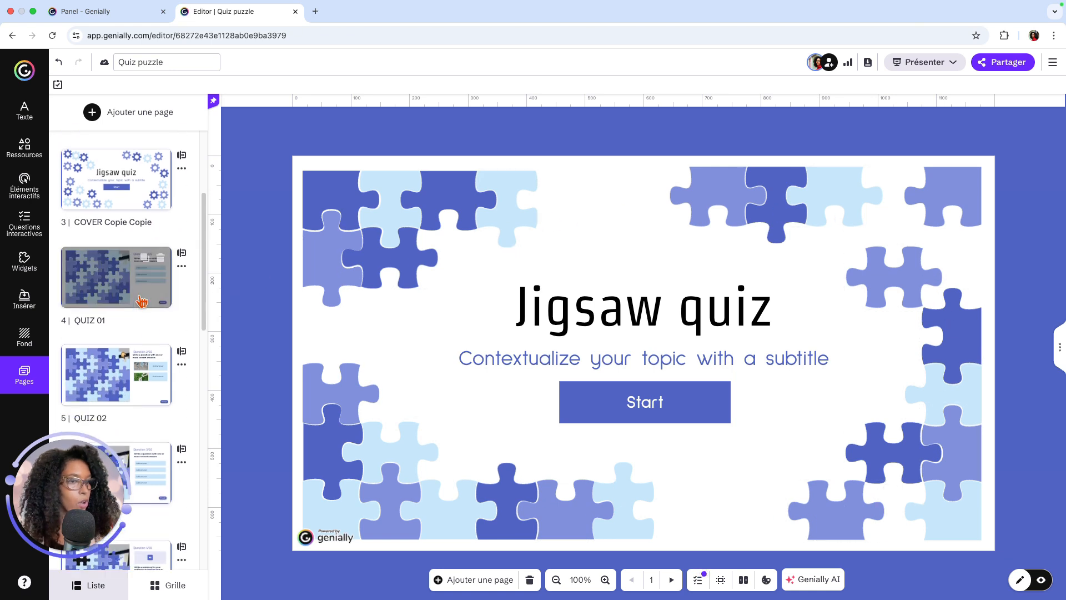
click(131, 294)
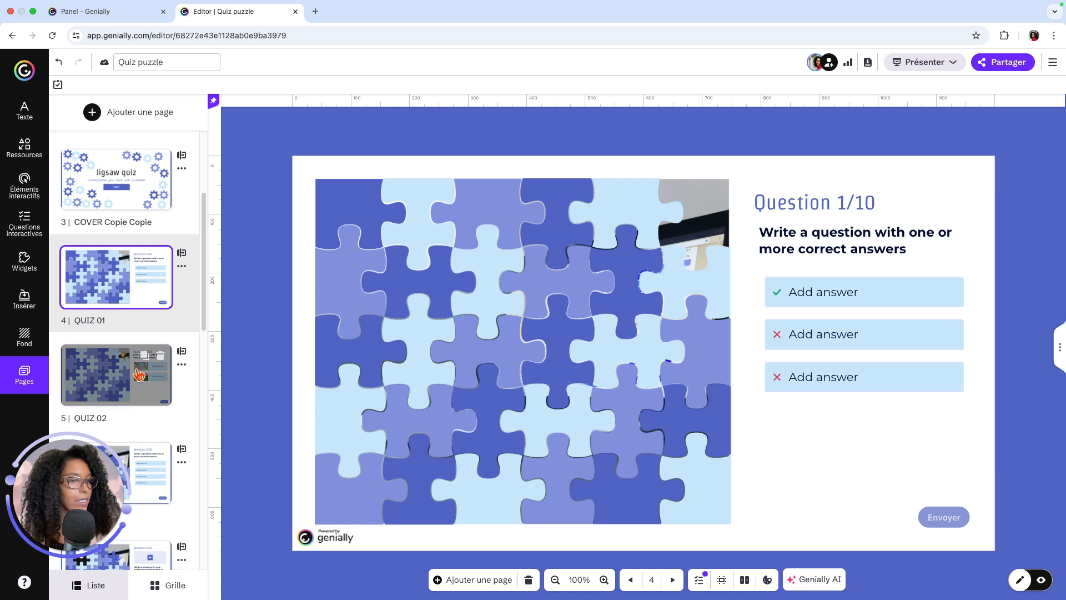
click(140, 375)
scroll(139, 388, down, 2)
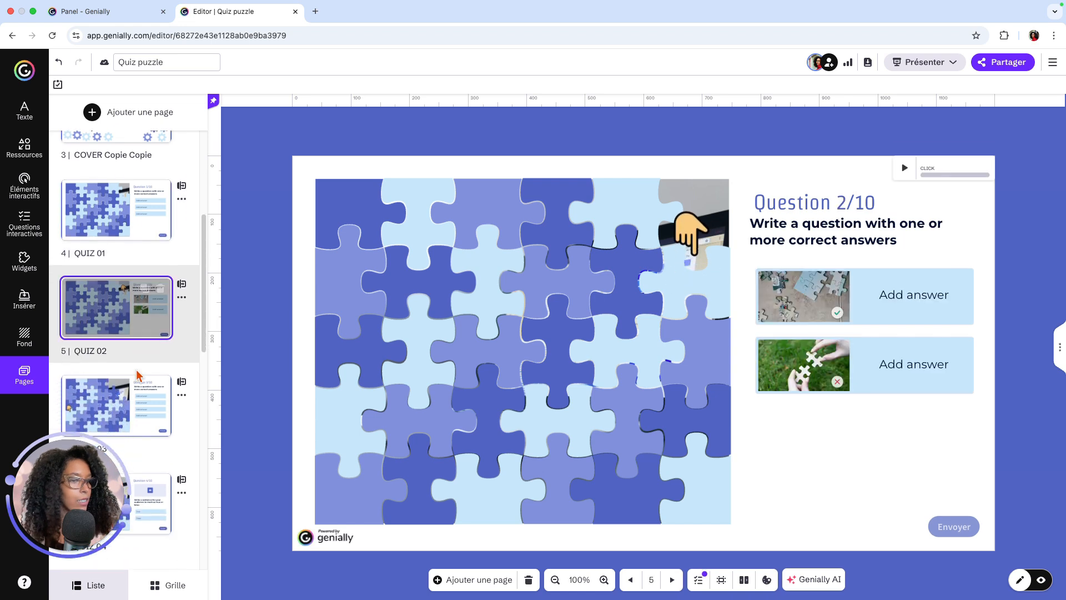
click(139, 399)
scroll(138, 401, down, 2)
click(137, 405)
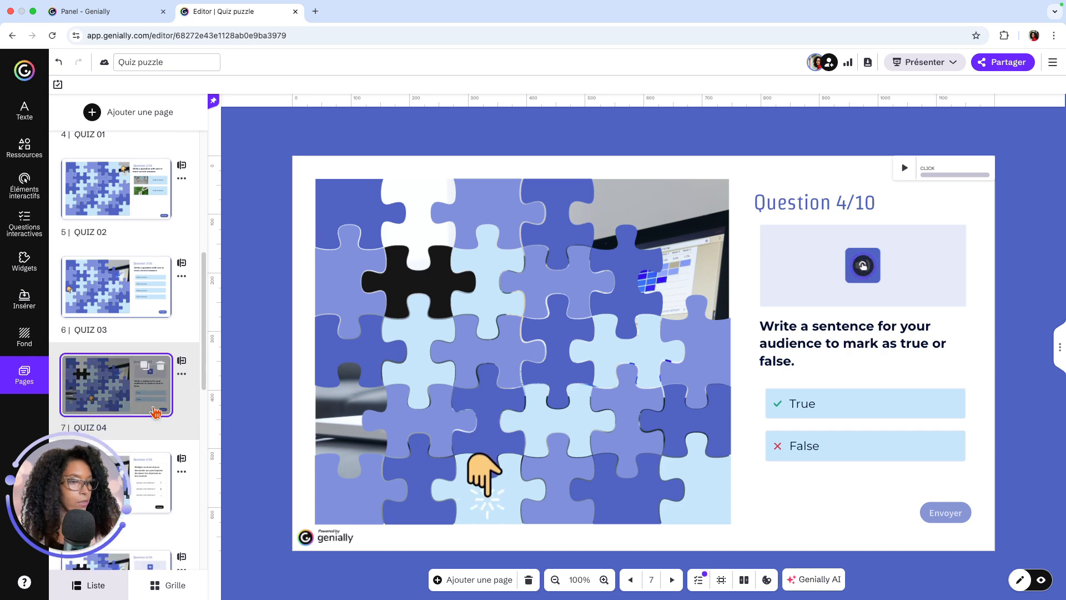
scroll(144, 389, down, 2)
click(117, 333)
scroll(116, 333, down, 2)
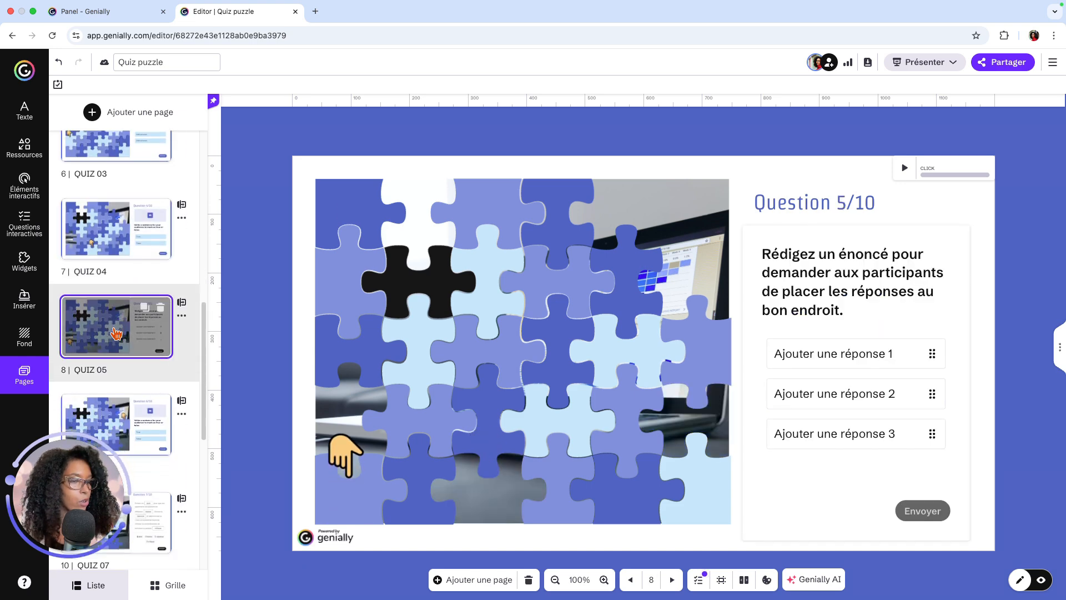
click(120, 284)
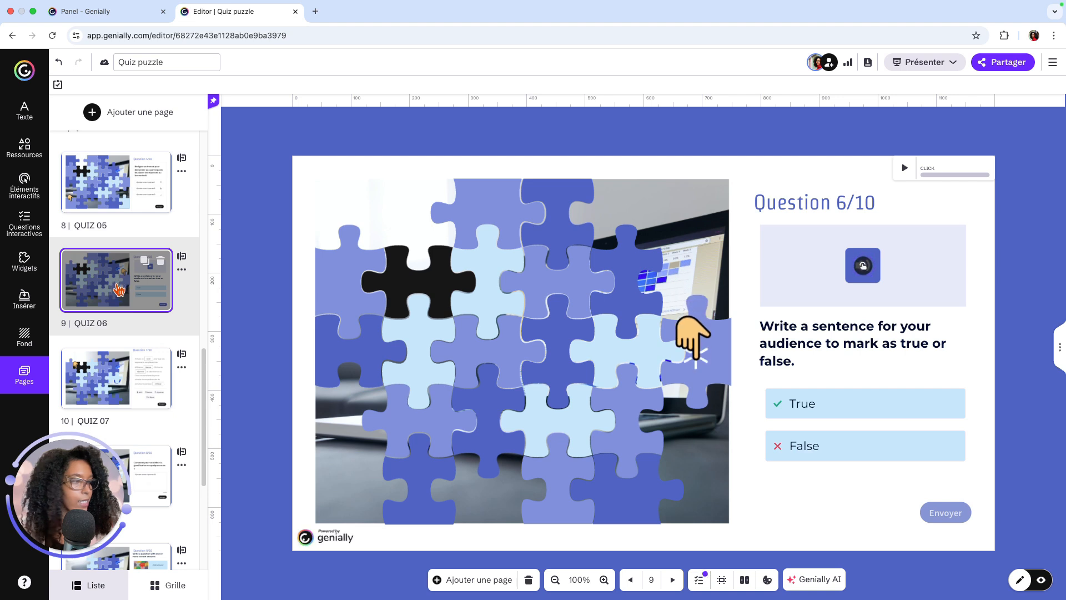
Look at the Question 10/10 page with its hidden pointing-hand area and media player, and at the END page
scroll(118, 284, down, 3)
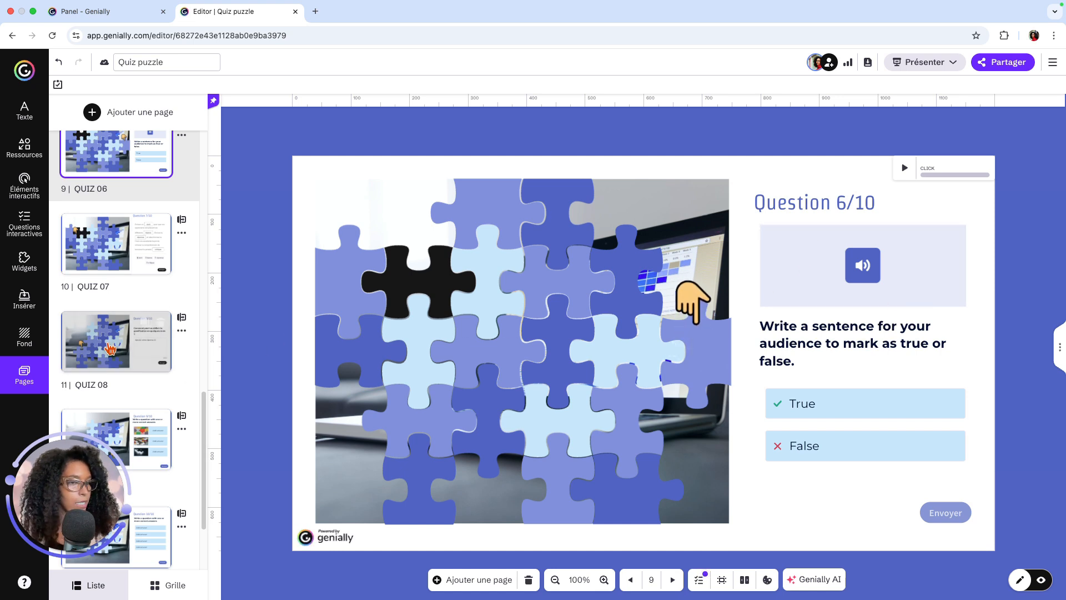
scroll(111, 344, down, 2)
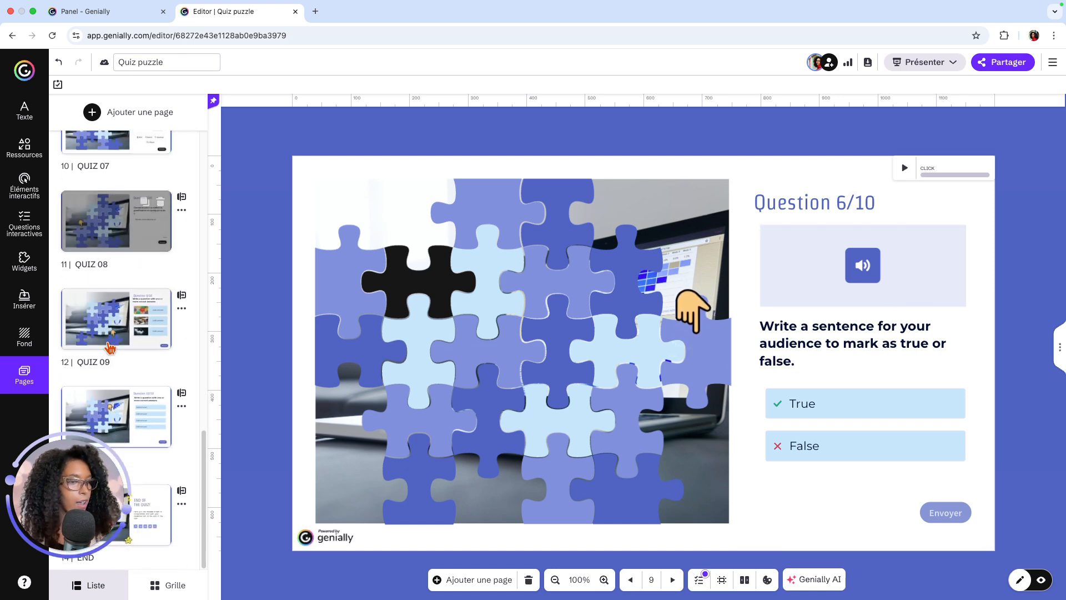
click(132, 422)
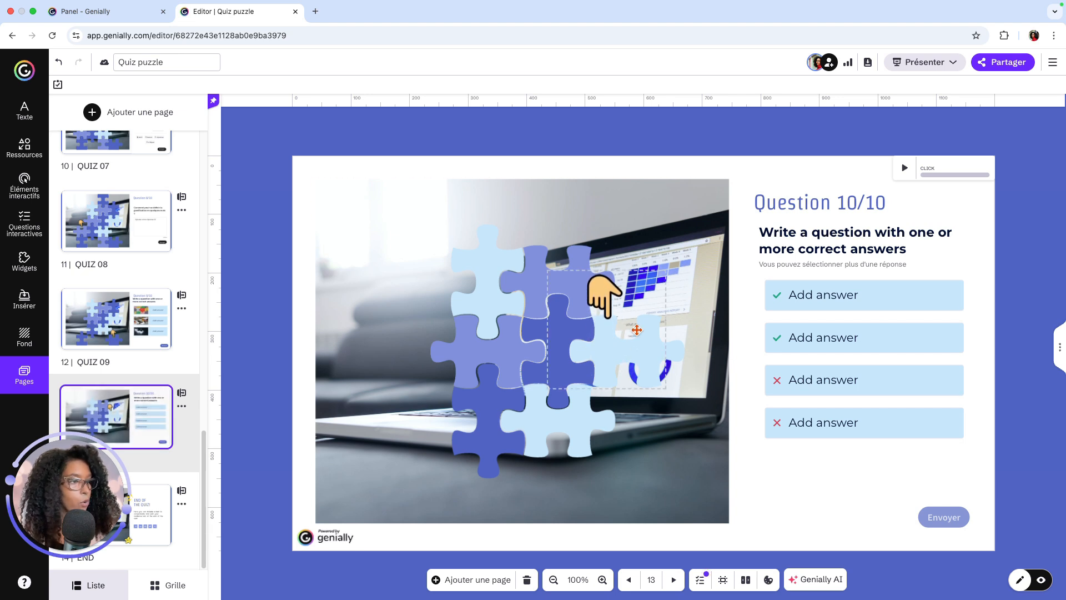
click(948, 177)
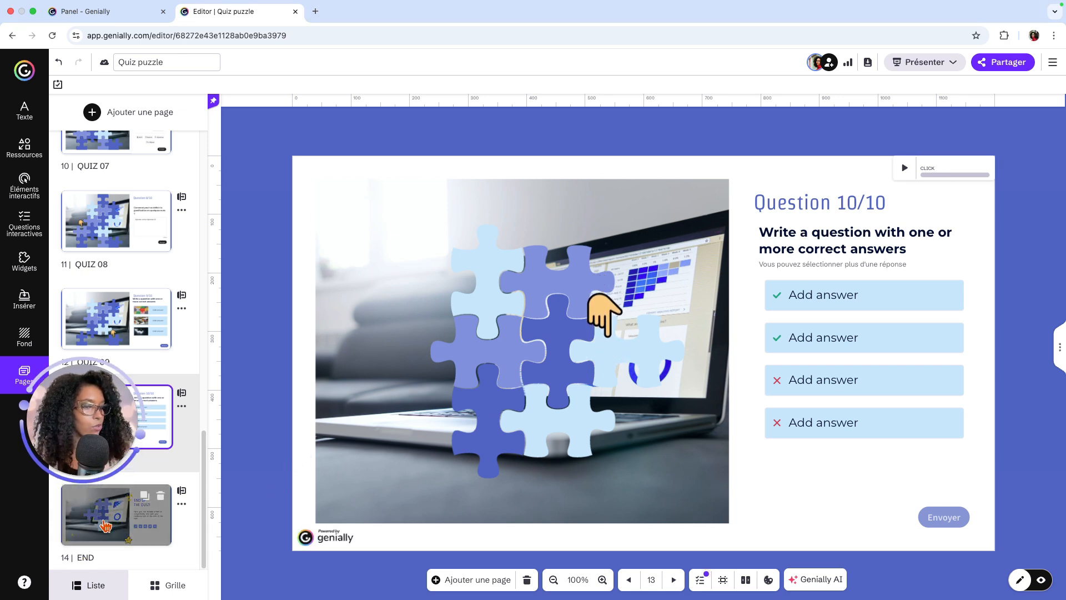
click(114, 518)
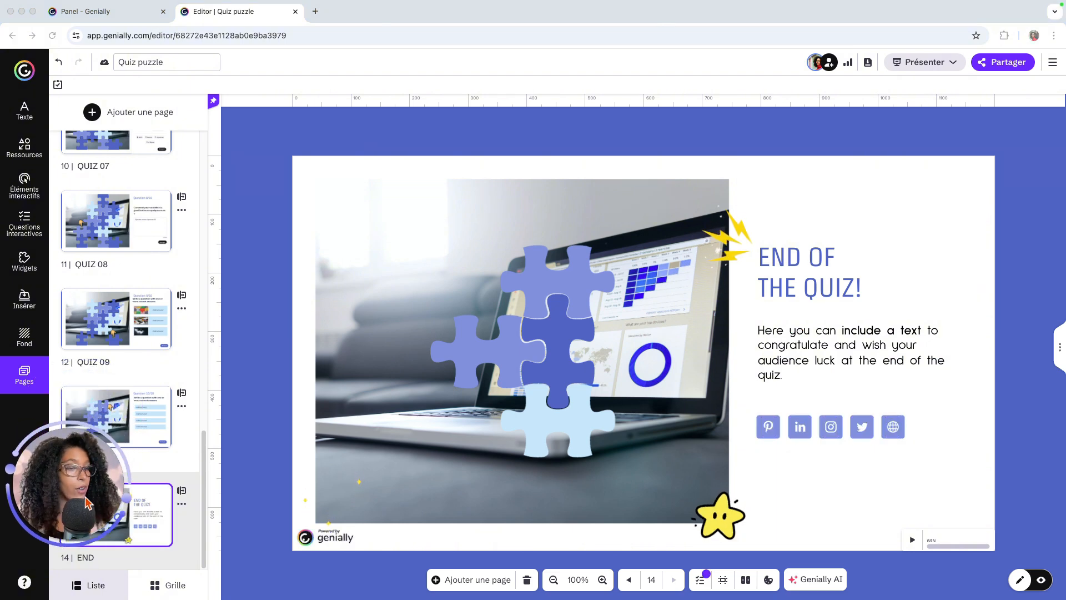
Go back from the END page to view QUIZ 01 and QUIZ 02
scroll(121, 430, up, 15)
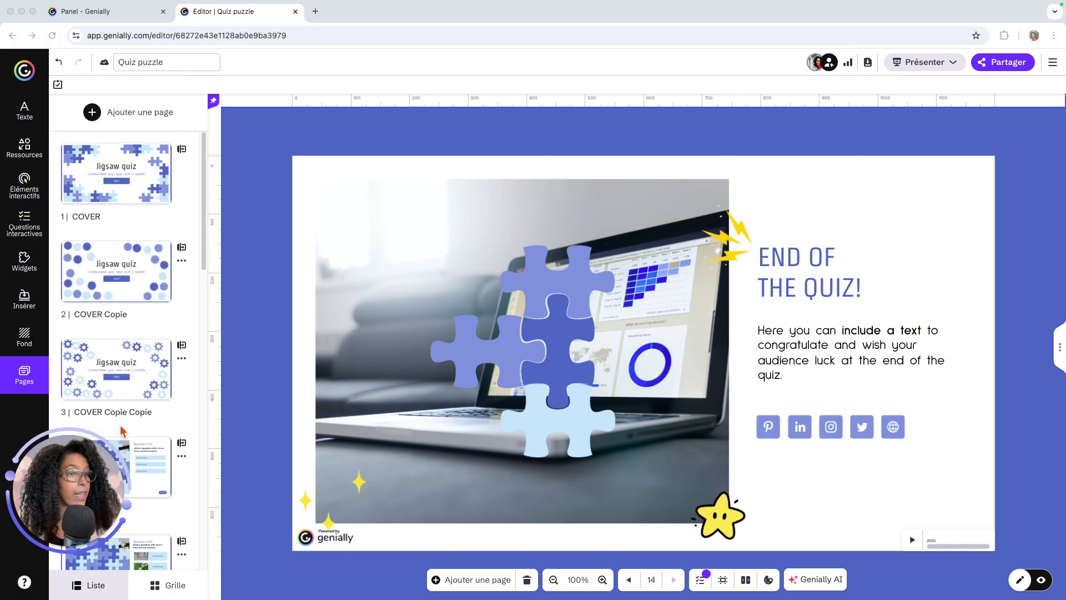
scroll(122, 430, down, 3)
click(138, 366)
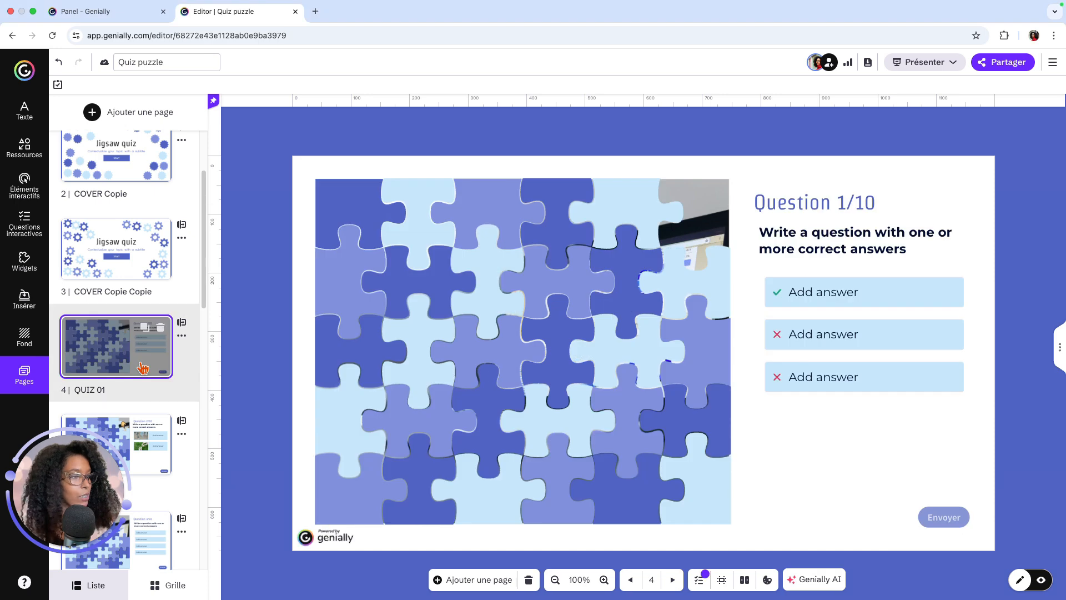
scroll(140, 361, down, 1)
scroll(140, 361, down, 1)
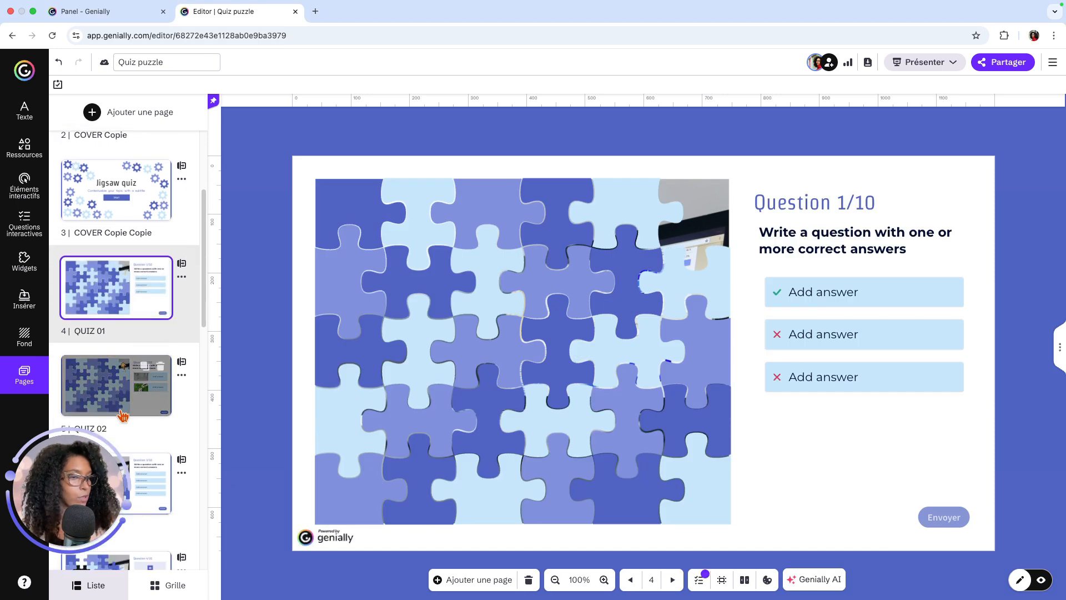
click(125, 410)
scroll(125, 409, down, 2)
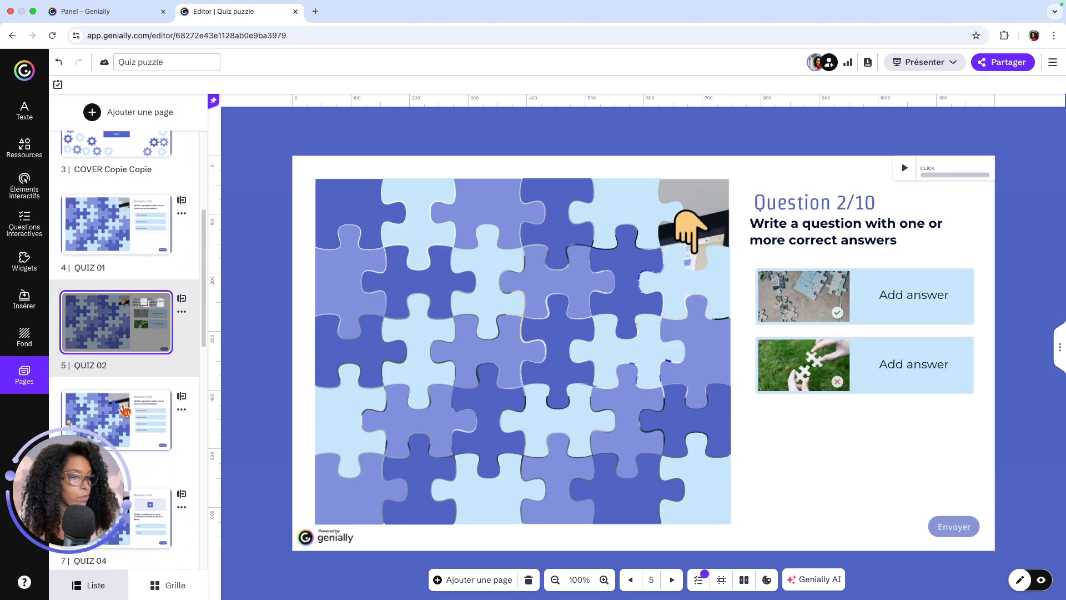
Open the question configuration and choose to repeat the questions until the correct answer is obtained ("Jusqu'à obtenir la bonne réponse")
click(699, 580)
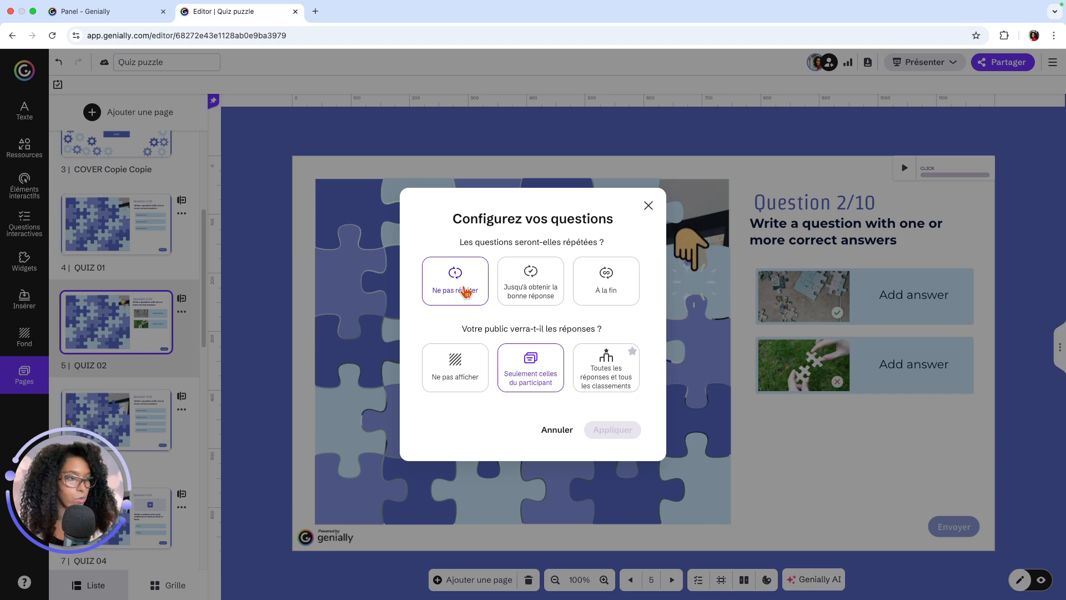
click(538, 303)
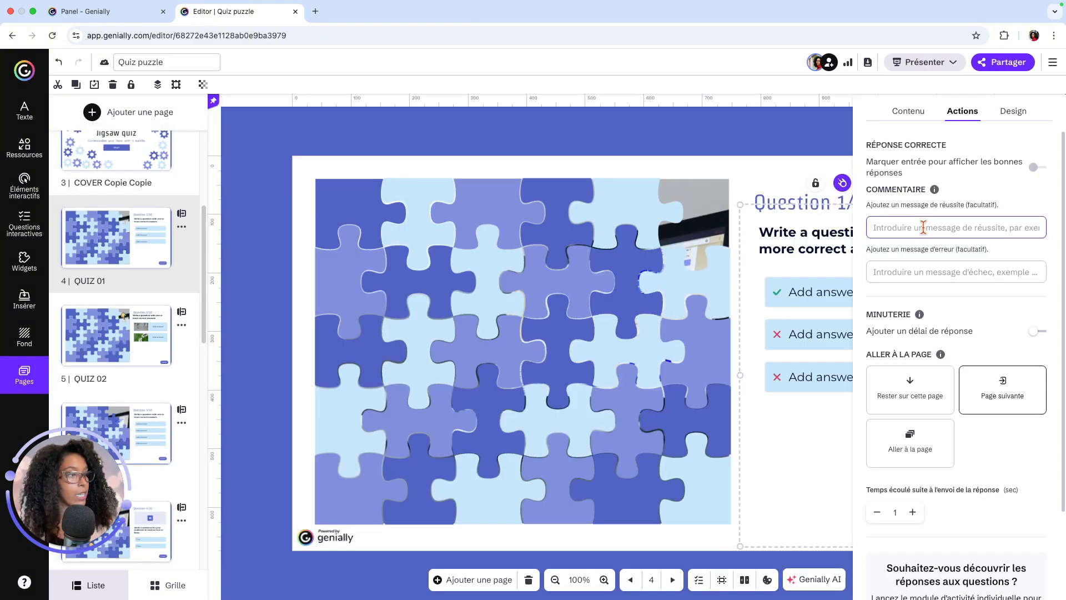
Set the QUIZ 01 question's success message to "Bravo !" and error message to "Dommage !", and preview the page
click(923, 227)
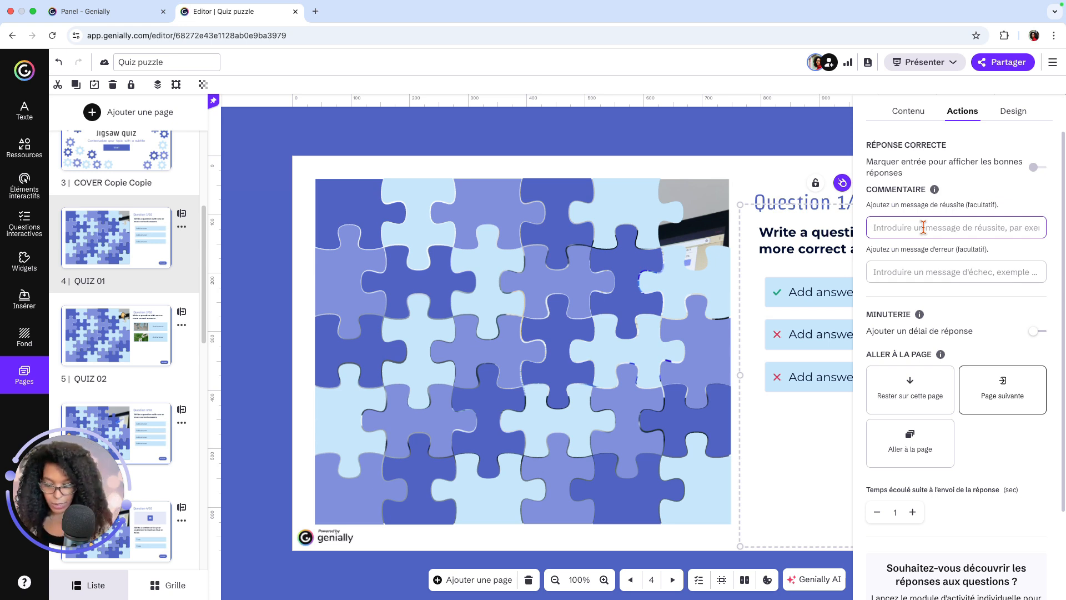
text(Bravo !)
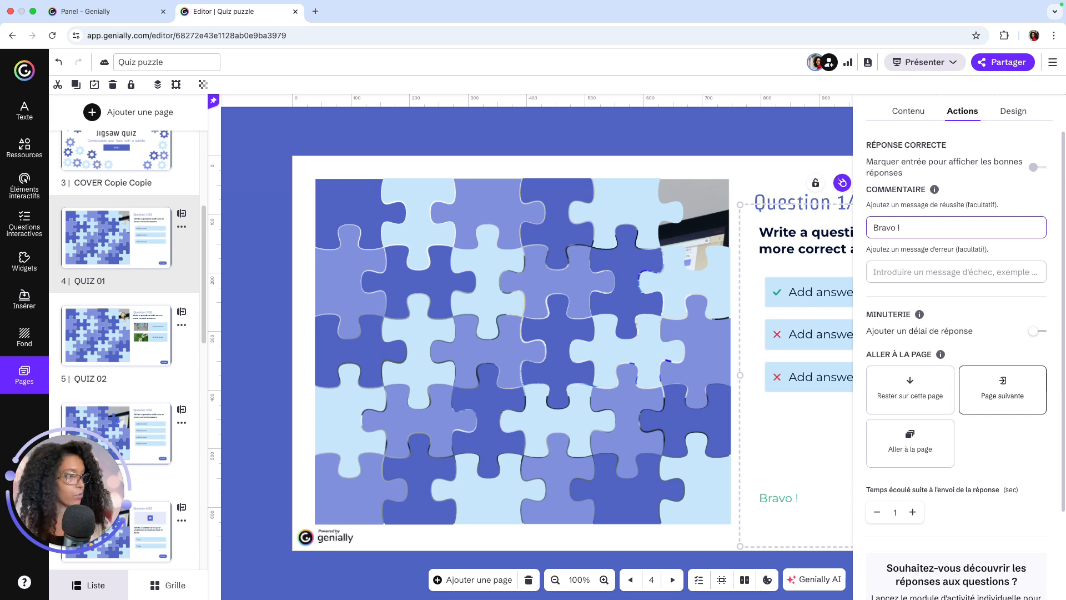
click(933, 269)
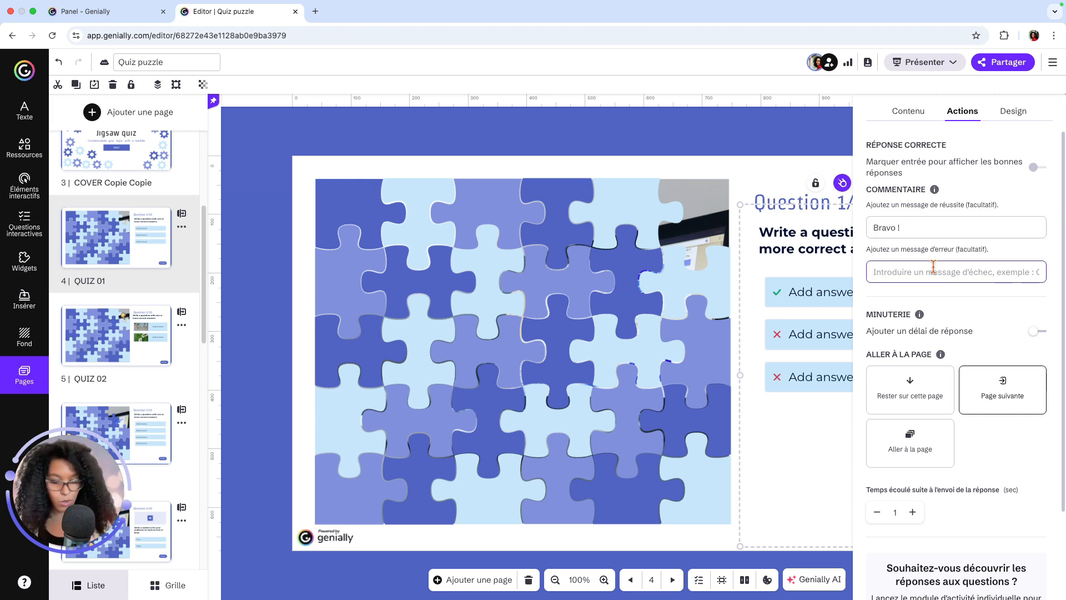
text(Dommage !)
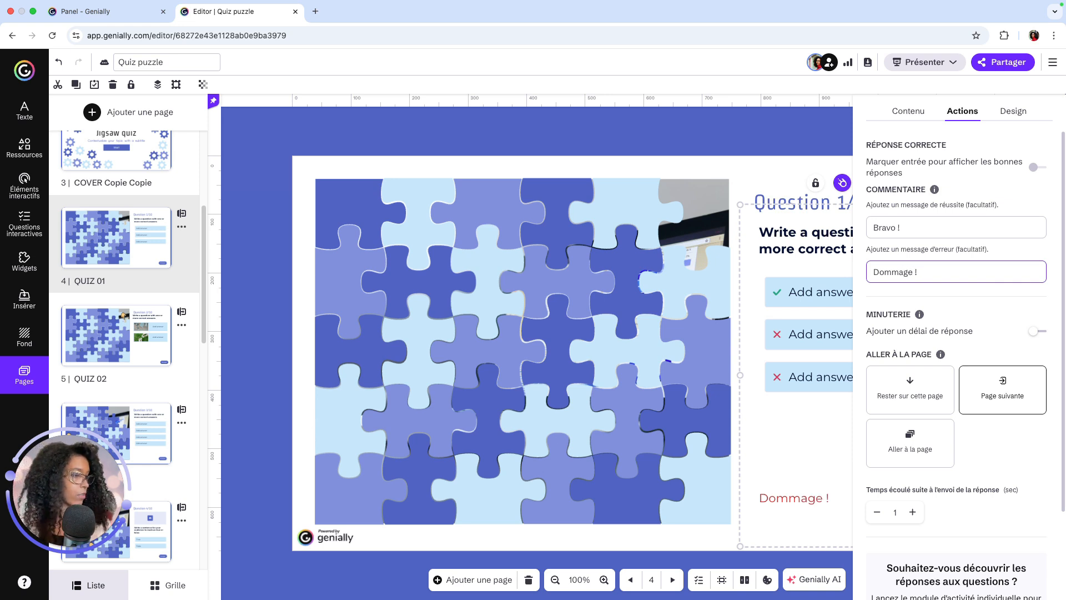
click(799, 147)
click(1042, 580)
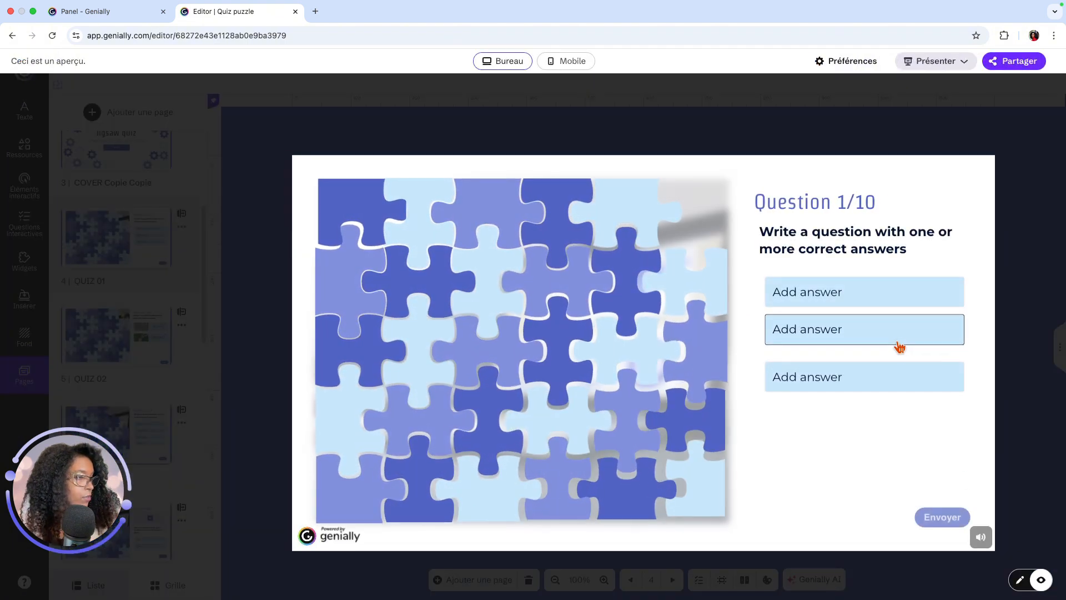
Test the QUIZ 01 question in preview with a wrong and then the correct answer, and view the creation's activity statistics
click(895, 340)
click(928, 516)
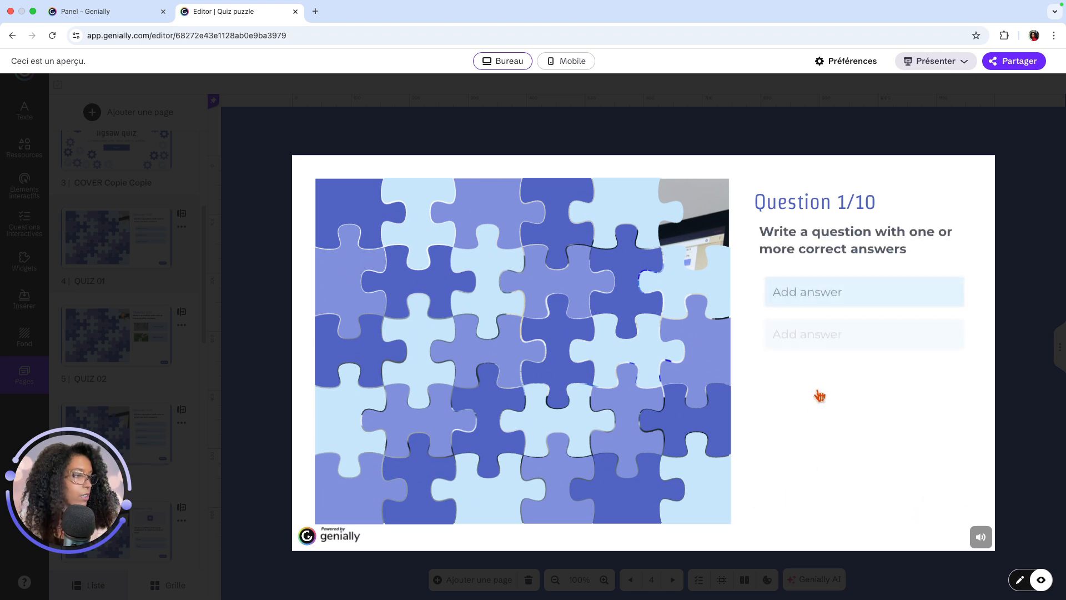
click(866, 303)
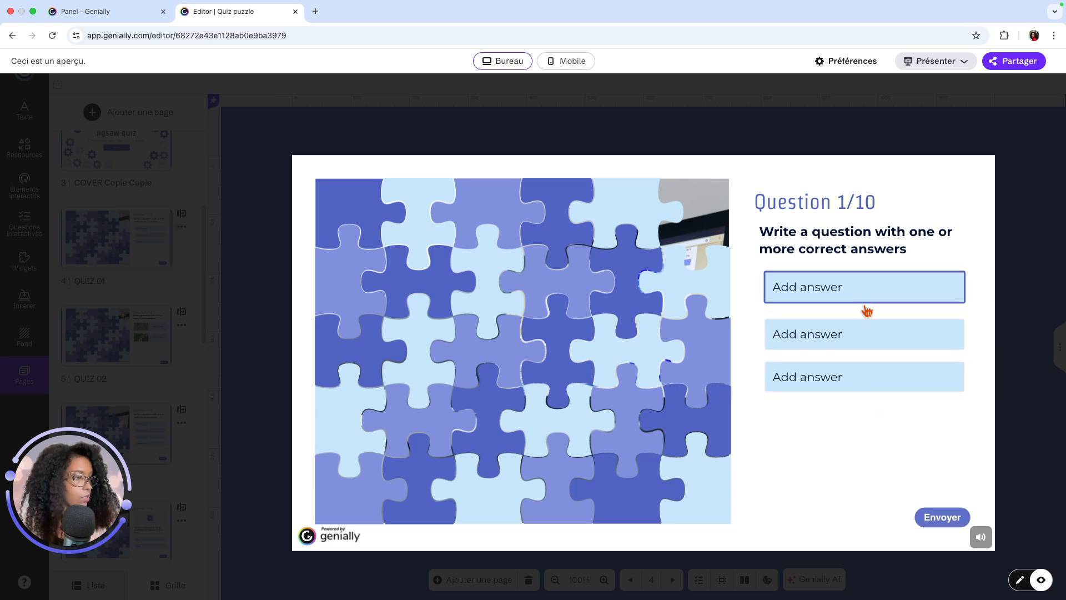
click(926, 517)
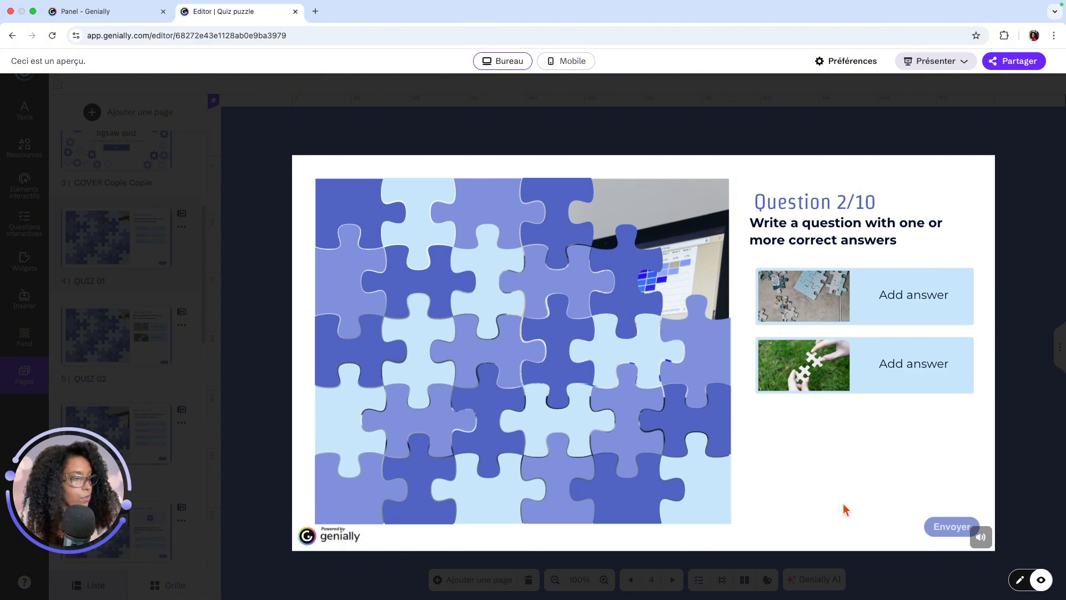
key(Escape)
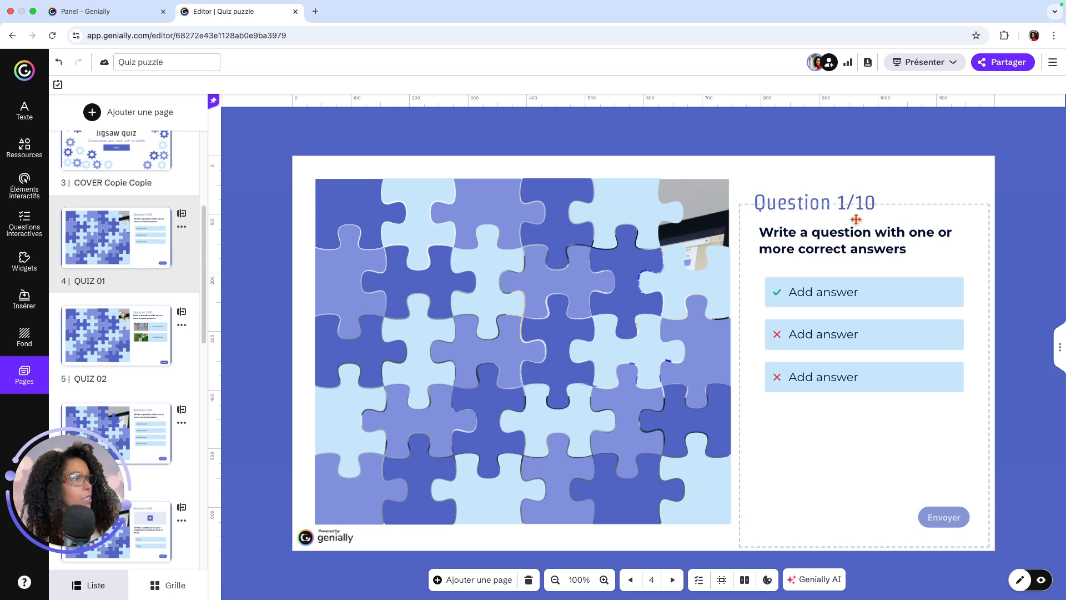
click(848, 63)
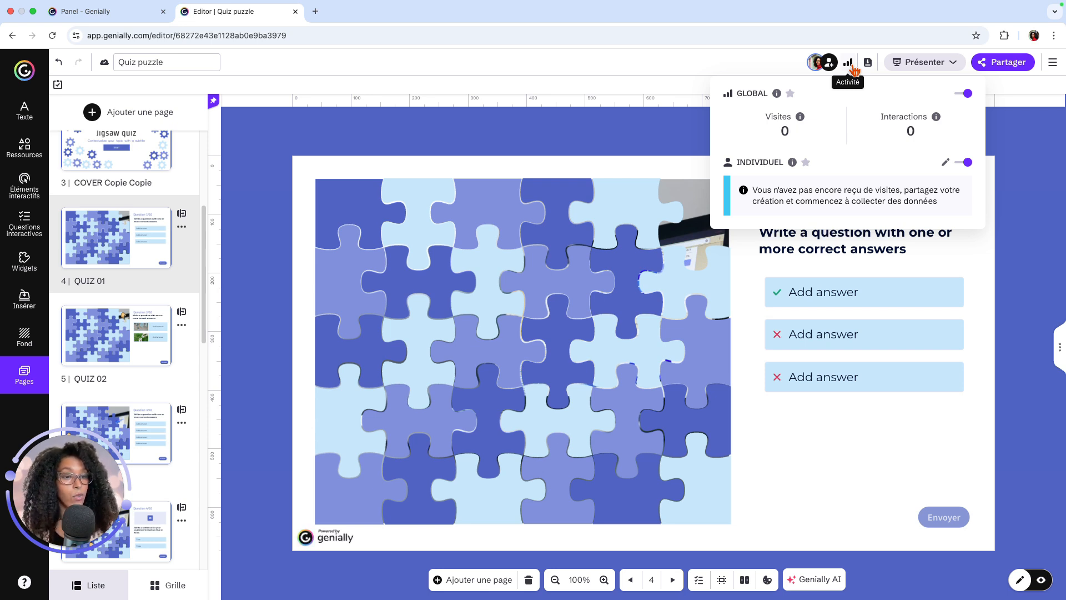
Generate AI questions about "La définition de la gamification" for QUIZ 01 and add the single-answer proposal ("Une seule réponse")
click(897, 334)
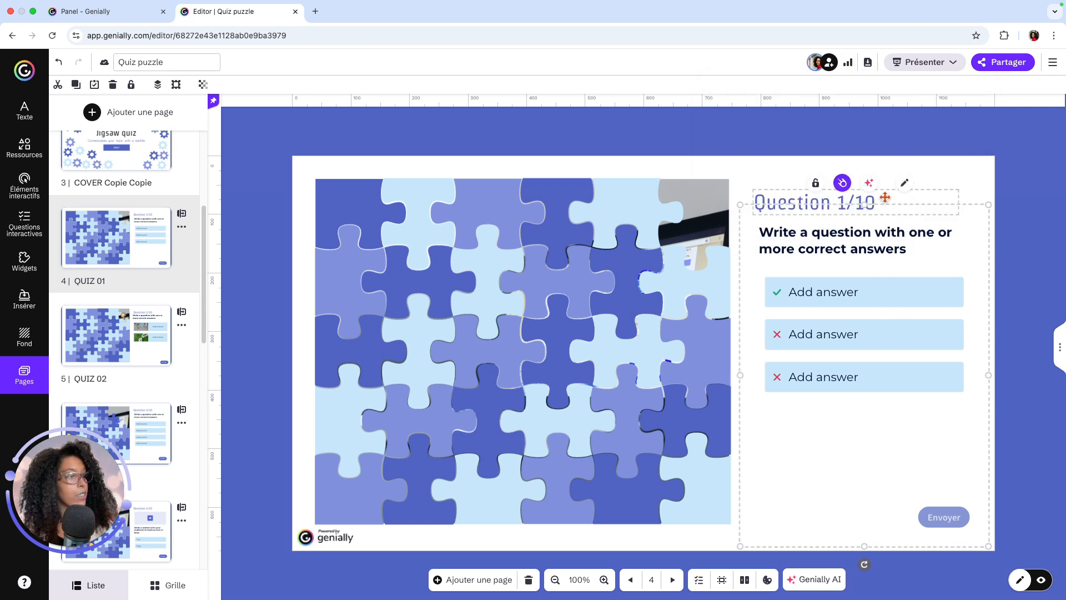
click(870, 185)
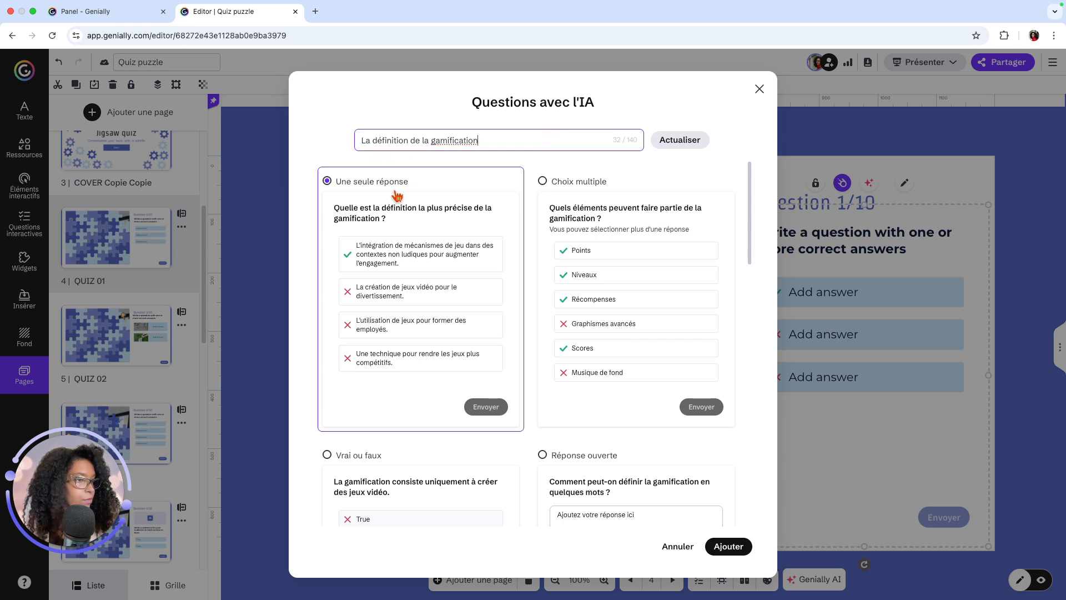
click(470, 302)
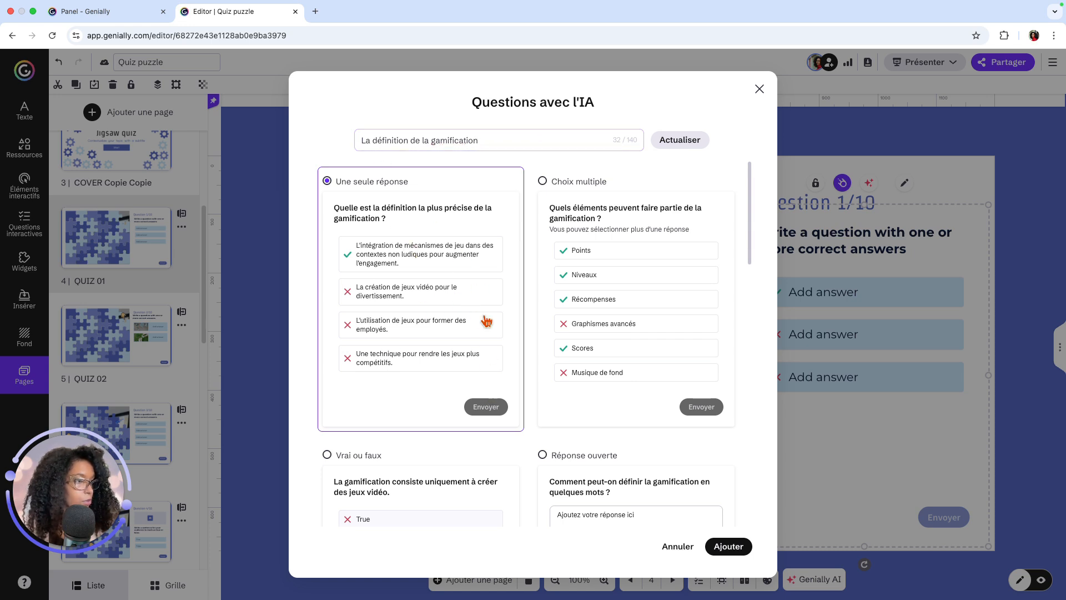
click(730, 546)
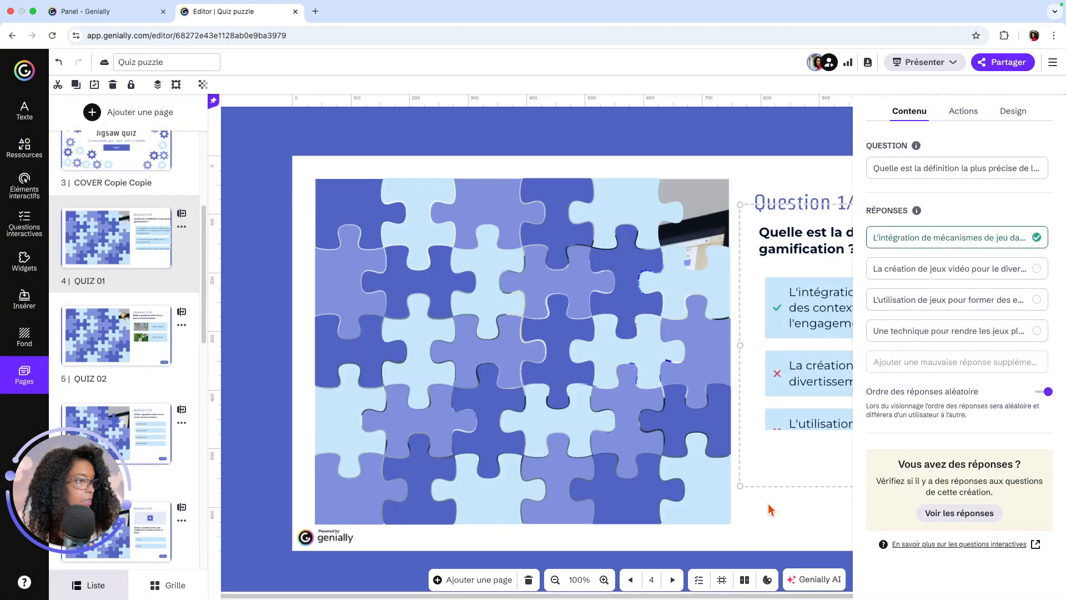
click(787, 531)
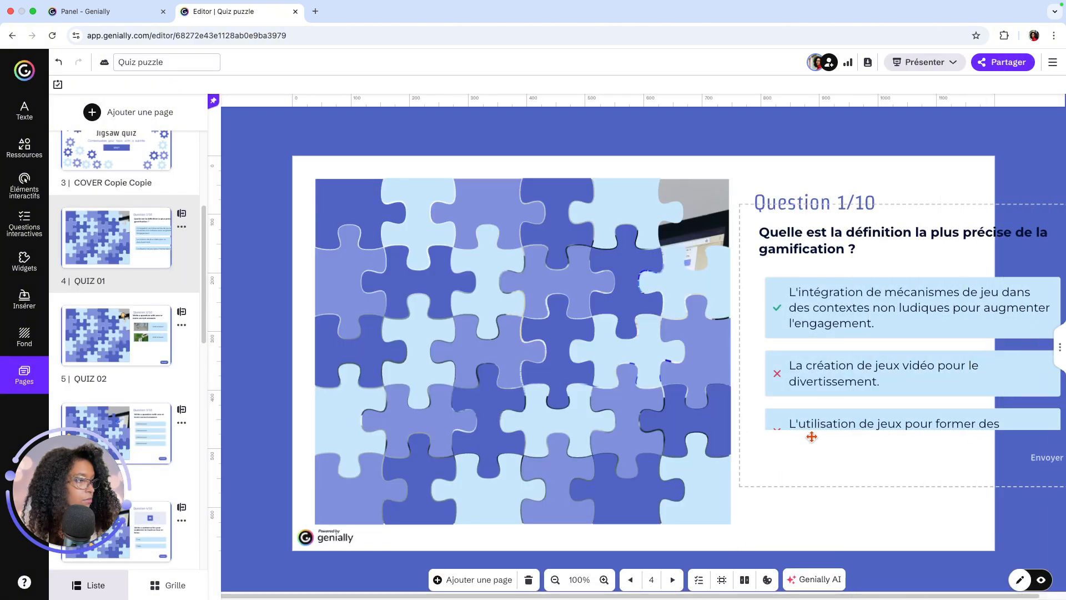
Resize the question block to fit inside the page and delete its answer "Une technique pour rendre les jeux plus compétitifs"
click(849, 287)
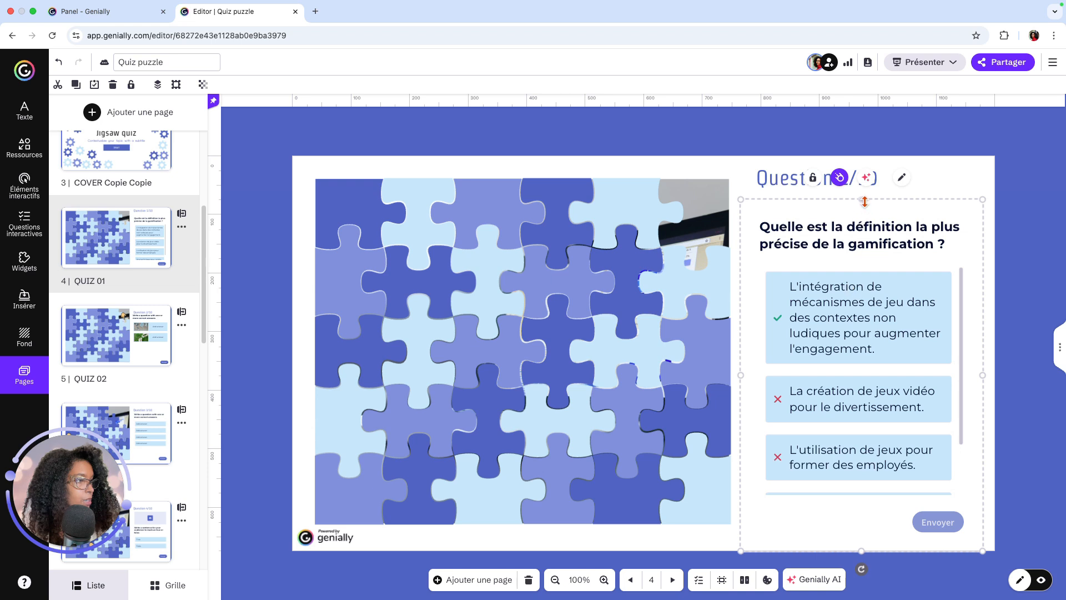
drag(861, 199, 897, 189)
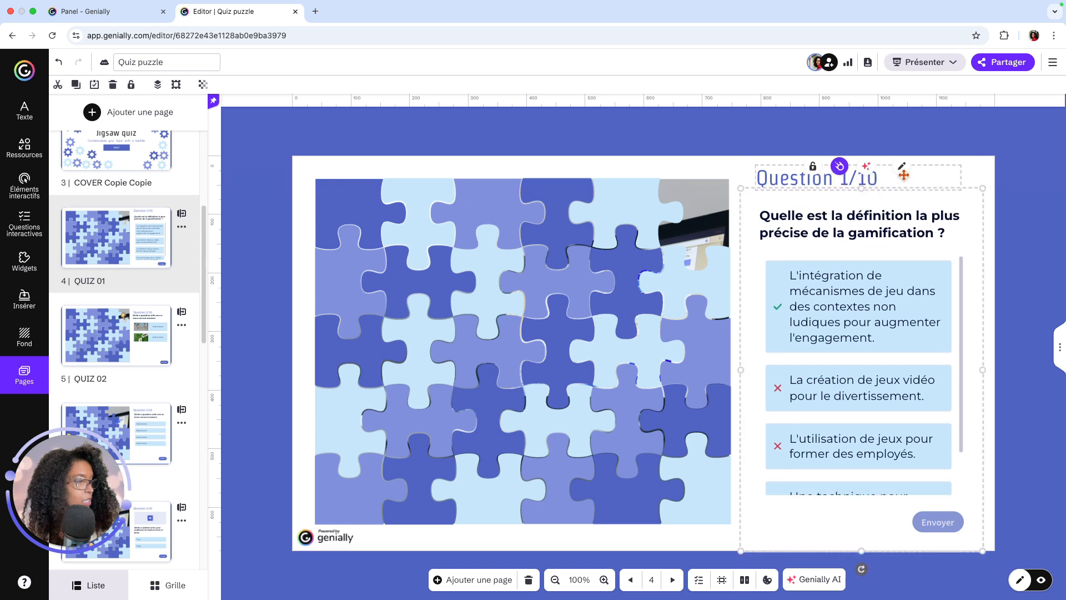
click(903, 167)
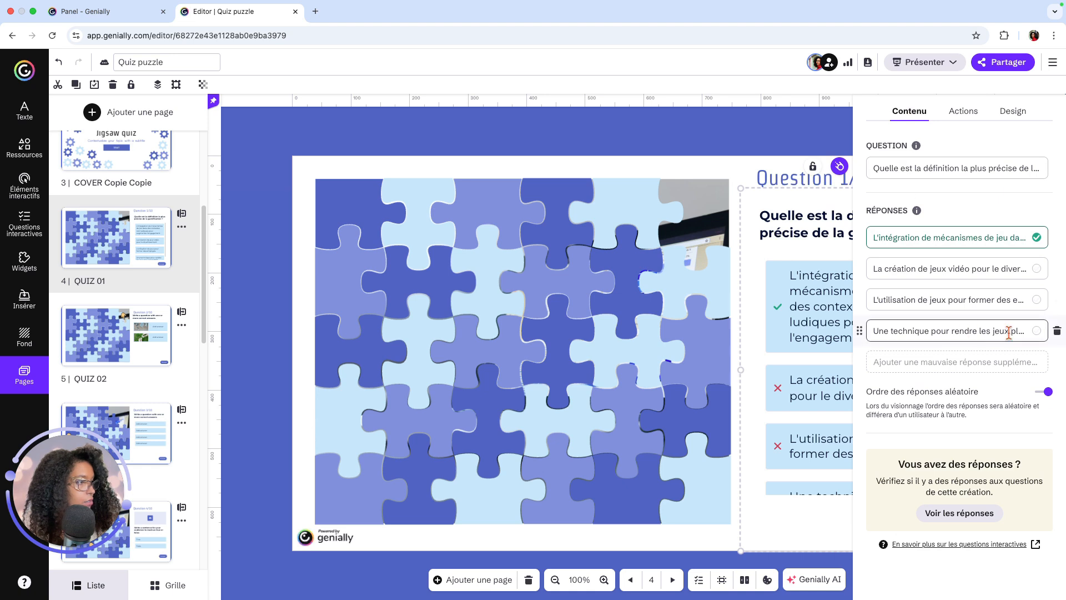
click(1057, 332)
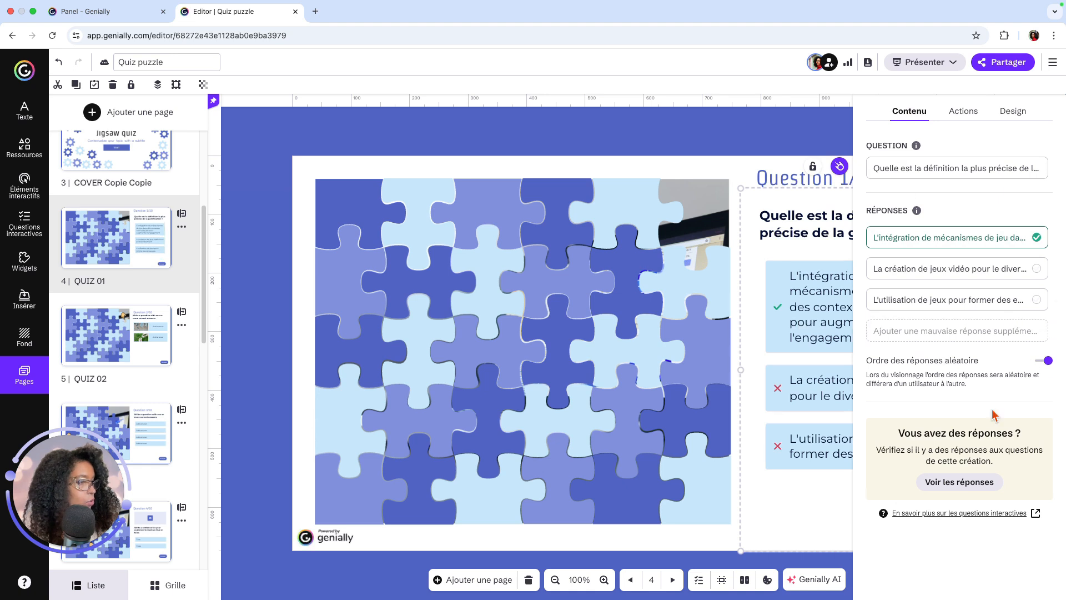
click(787, 145)
Shorten the QUIZ 01 question text to "Quelle est la définition de la gamification ?"
double_click(831, 298)
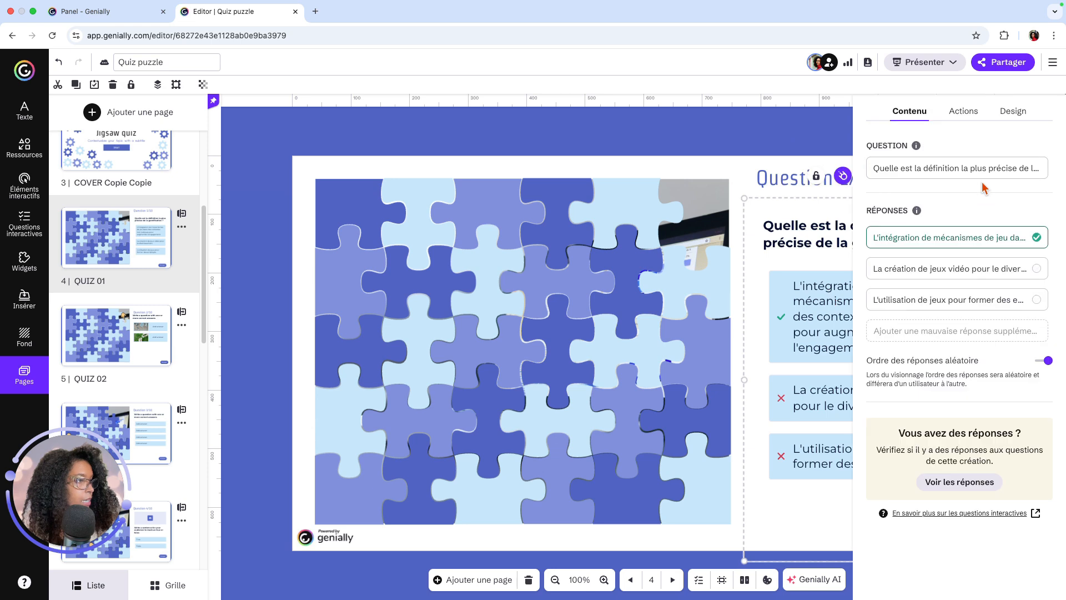
click(917, 169)
click(992, 168)
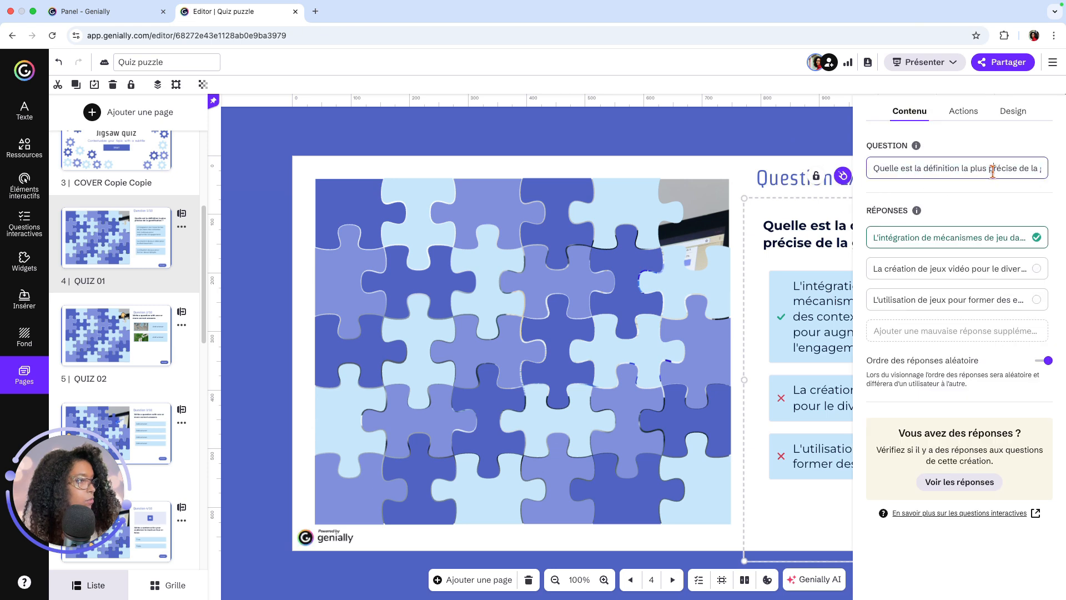
click(1016, 167)
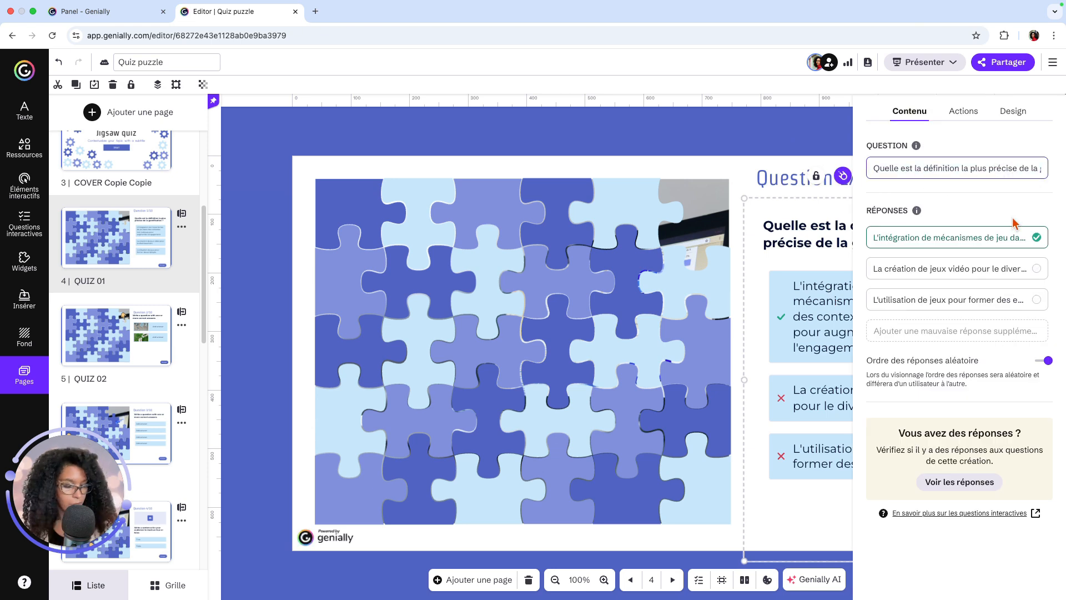
key(BackSpace)
key(BackSpace)
key(BackSpace)
key(BackSpace)
key(BackSpace)
key(BackSpace)
key(BackSpace)
key(BackSpace)
key(BackSpace)
key(BackSpace)
key(BackSpace)
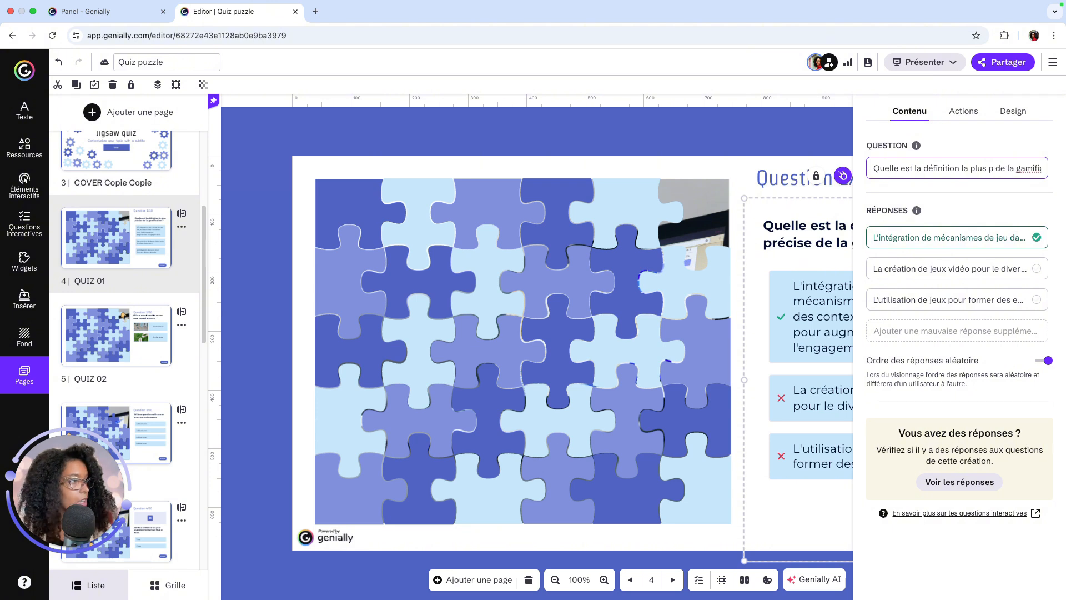
key(BackSpace)
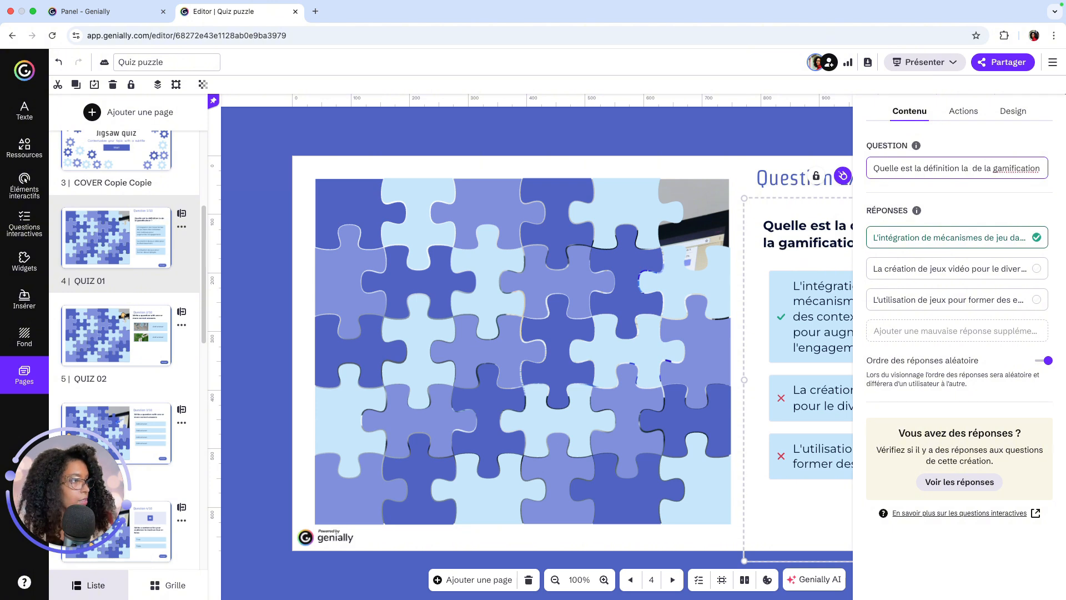
key(BackSpace)
key(BackSpace)
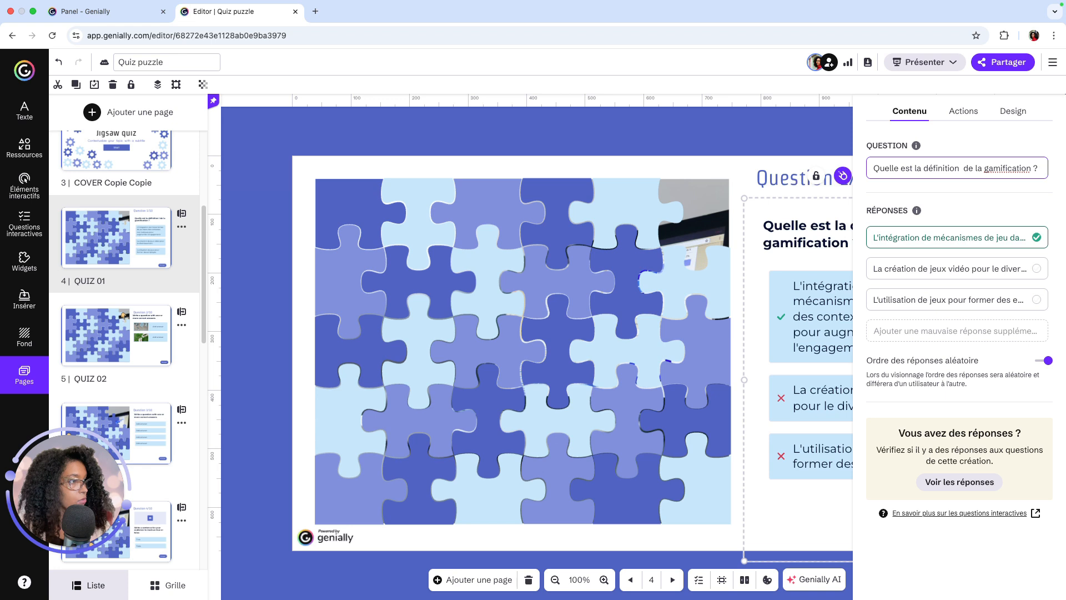
key(BackSpace)
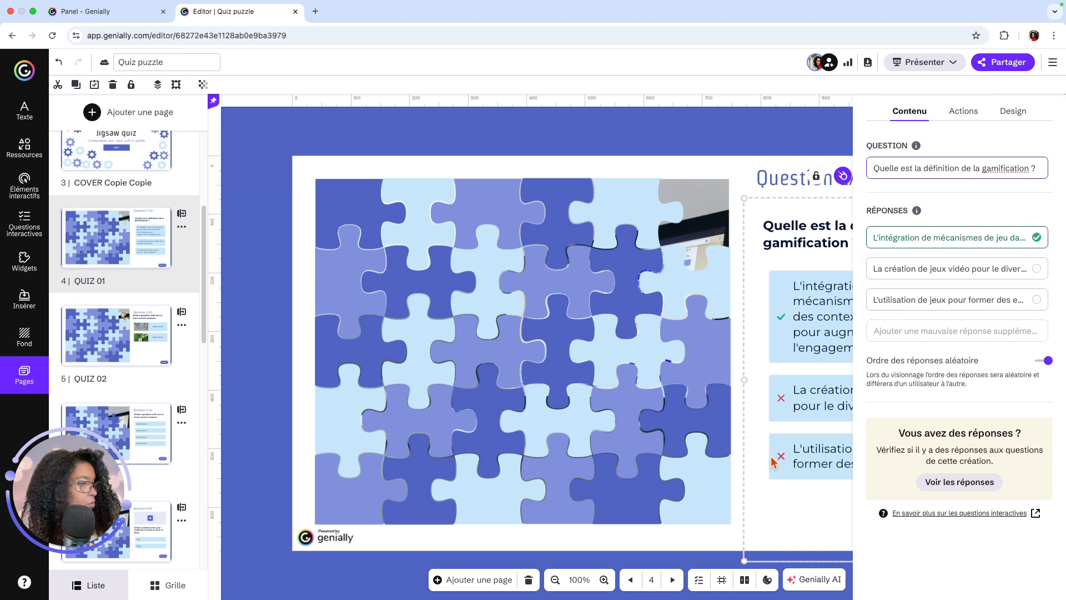
click(736, 461)
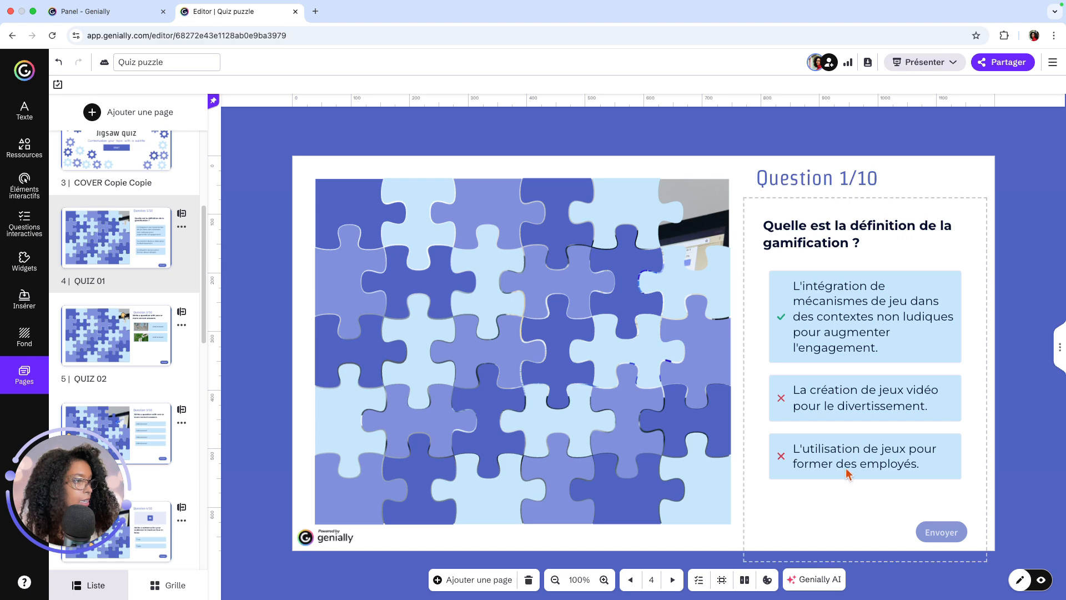
Look through the cover pages, view COVER Copie Copie, and return to QUIZ 01
scroll(123, 271, up, 5)
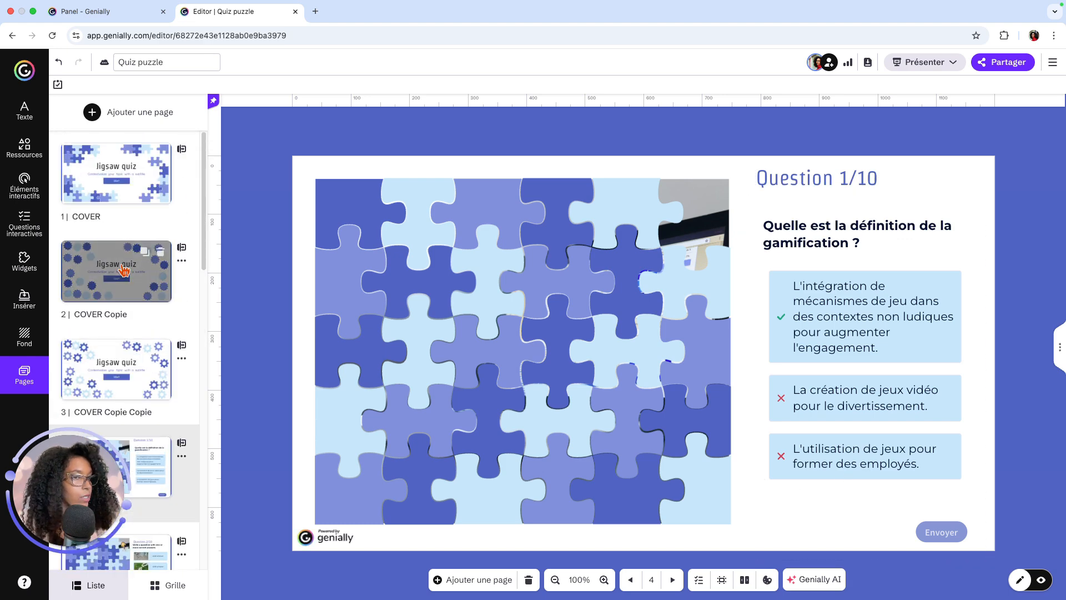
scroll(128, 280, down, 4)
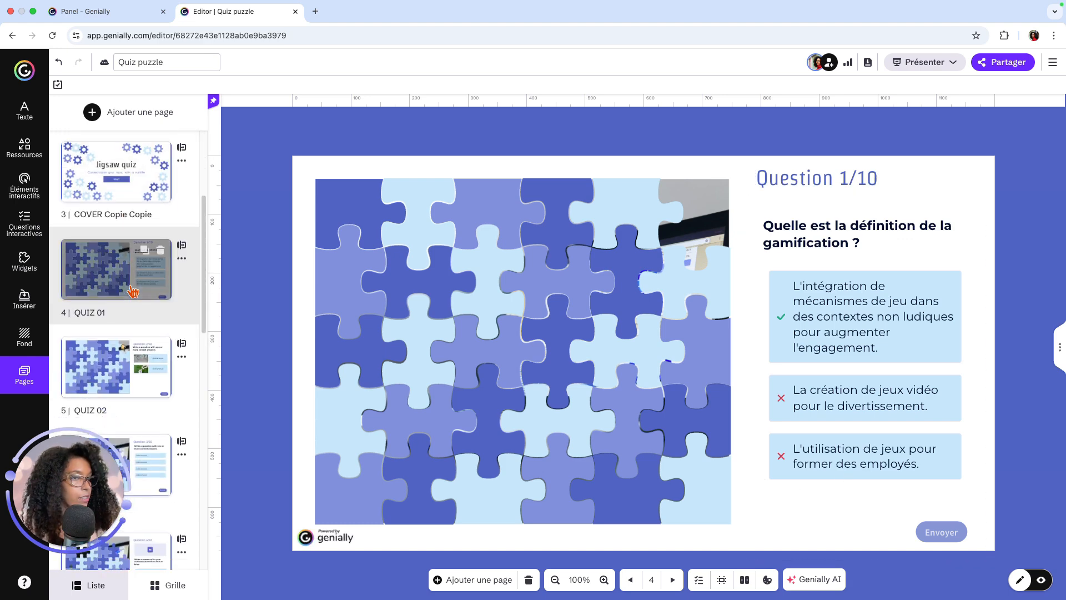
click(133, 187)
scroll(133, 186, up, 3)
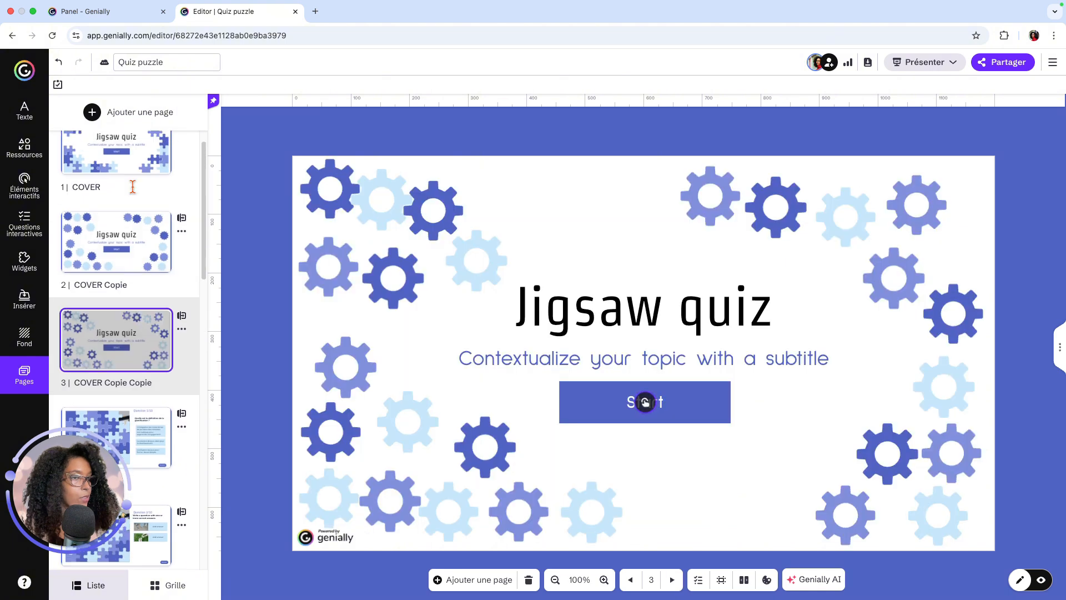
scroll(132, 187, down, 2)
click(116, 340)
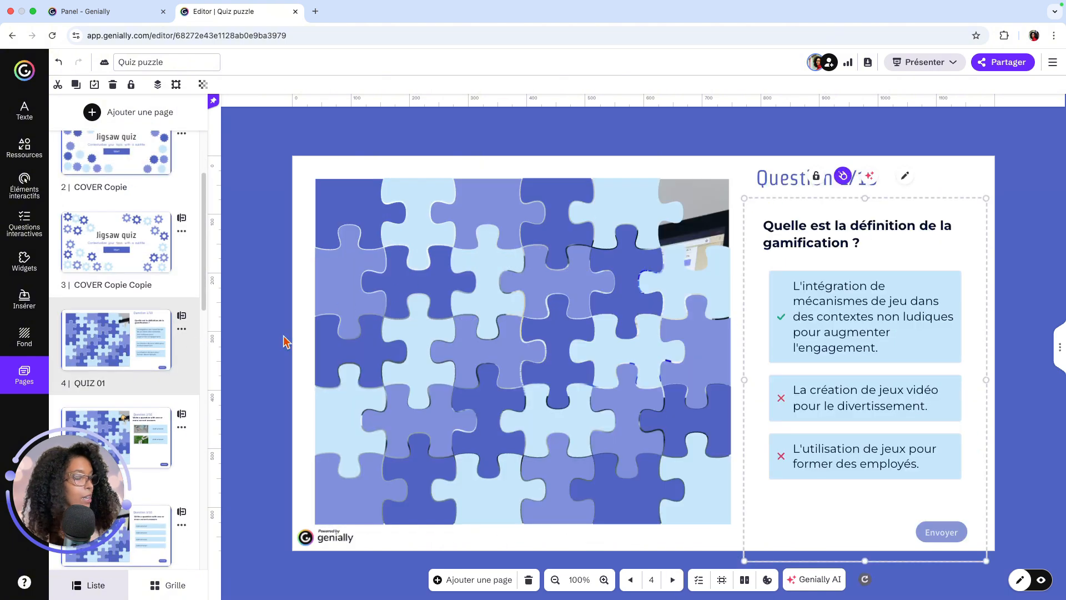
Reopen the AI questions for QUIZ 01 on "La définition de la gamification" and browse the proposed question types
click(872, 184)
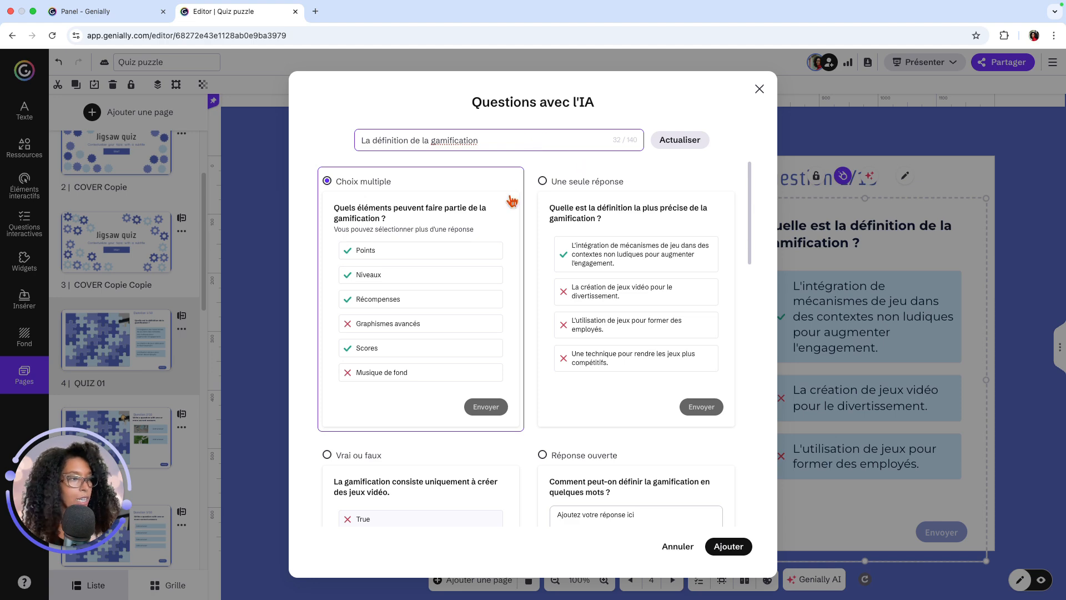
scroll(577, 411, down, 1)
scroll(577, 411, down, 4)
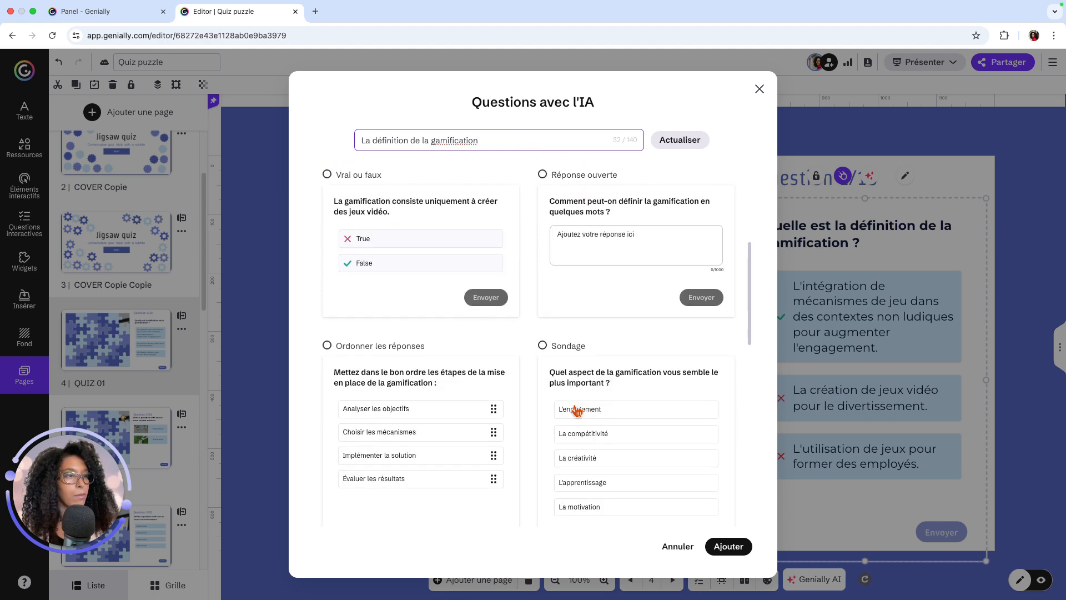